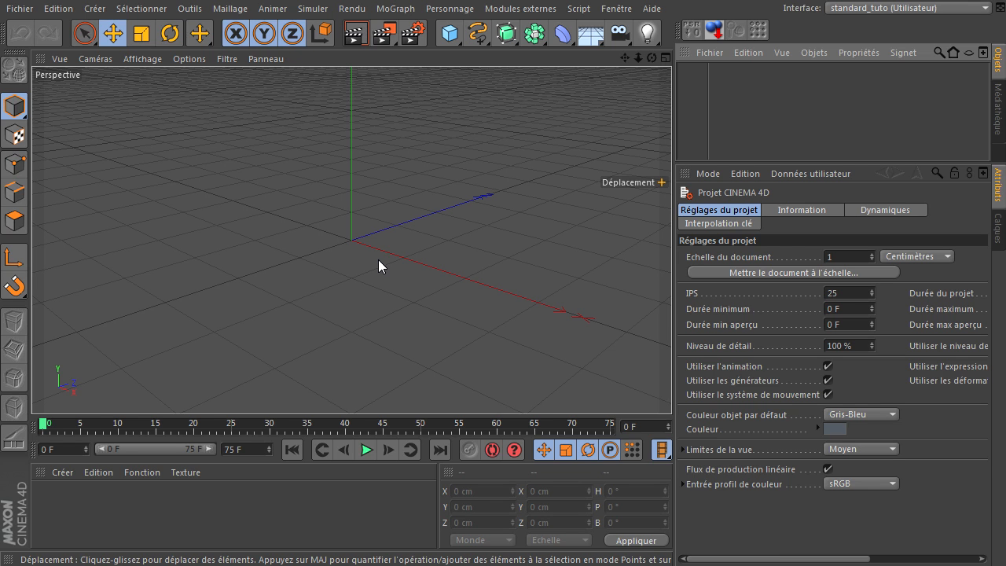
# - Create a MoGraph Cloner with a cube as its child, and display the viewport shading with edge lines
pyautogui.click(397, 10)
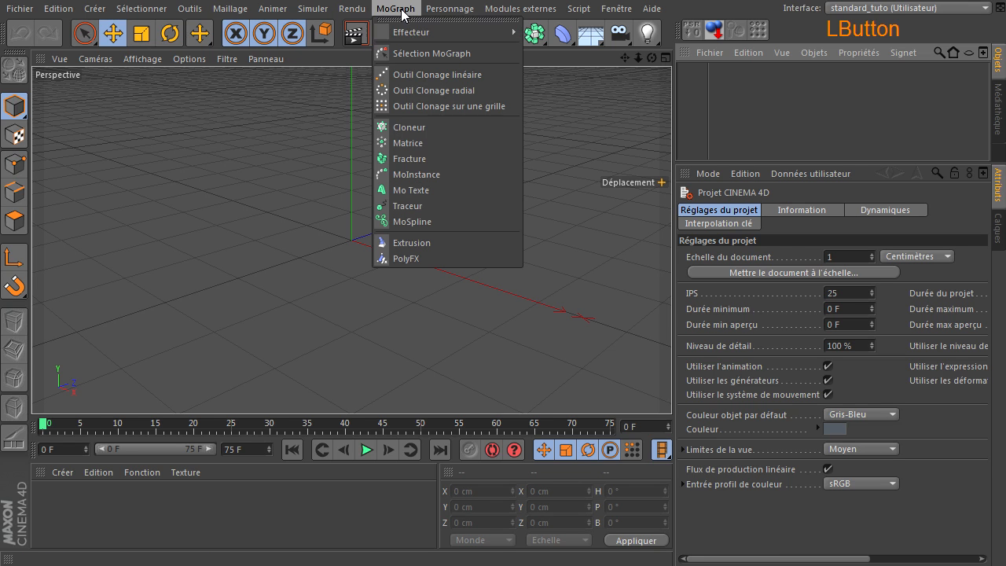
pyautogui.click(429, 126)
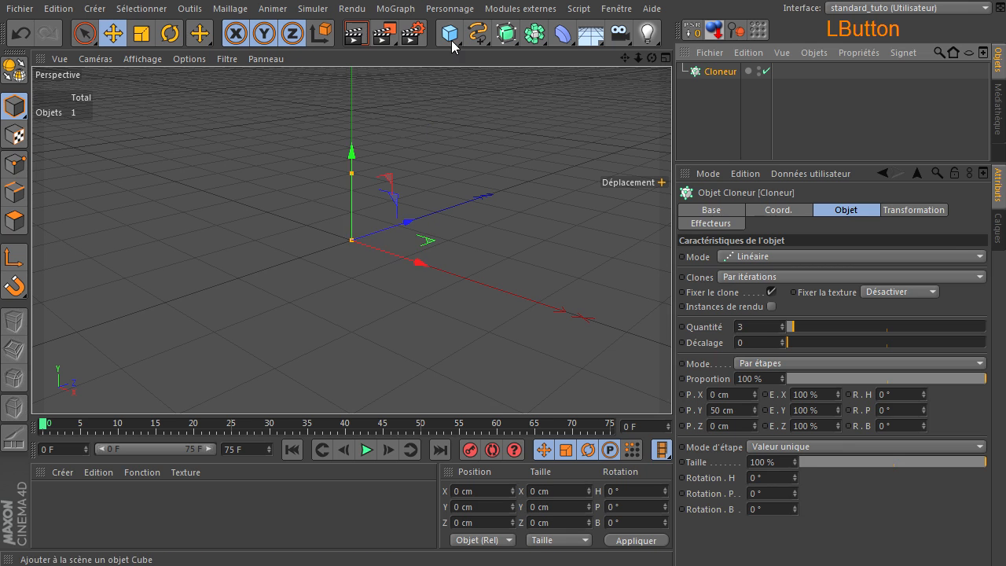
pyautogui.click(452, 41)
pyautogui.moveTo(711, 74); pyautogui.dragTo(721, 93)
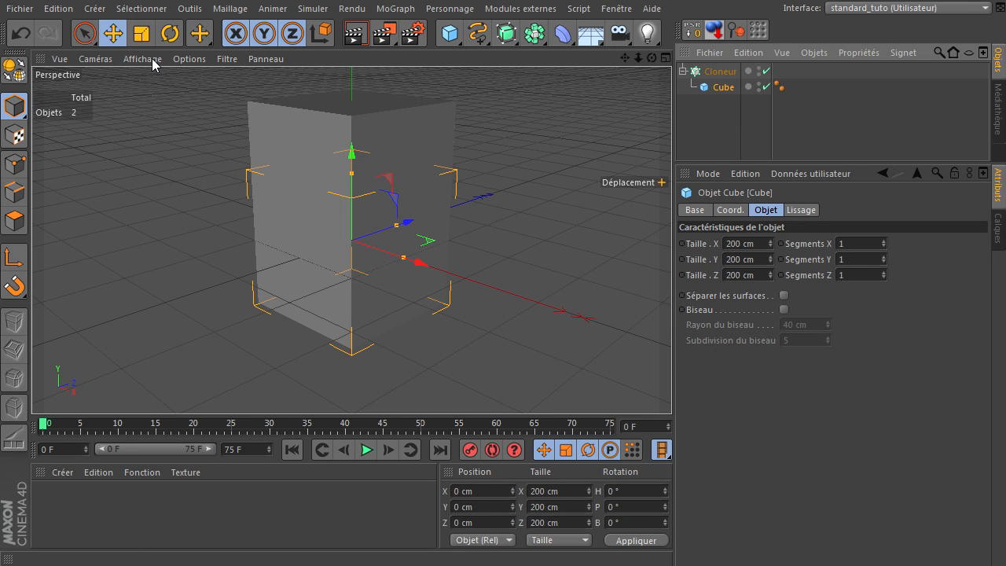
pyautogui.click(142, 59)
pyautogui.click(175, 102)
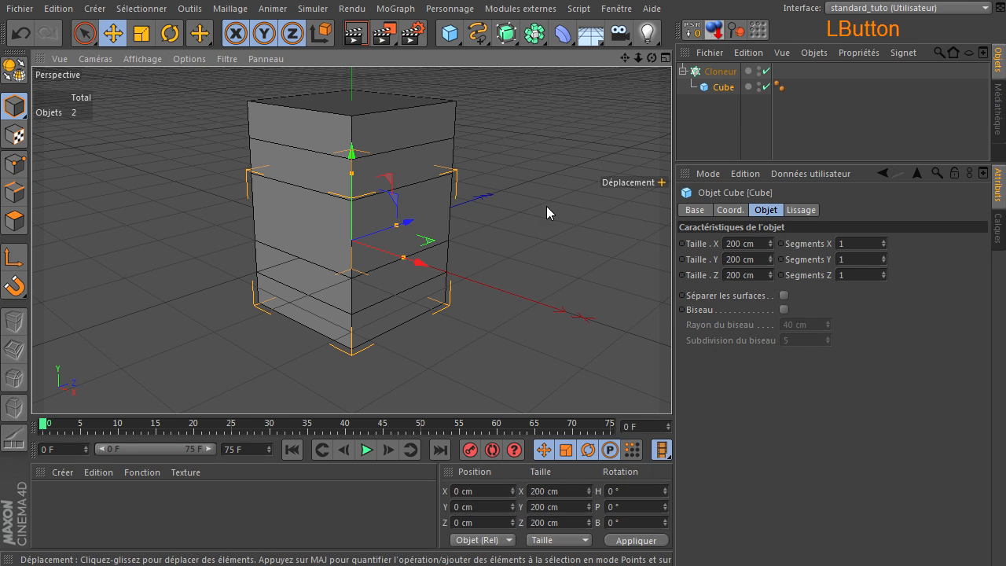
# - Set the cube's size to 50 cm in X, Y and Z
pyautogui.click(709, 89)
pyautogui.click(755, 246)
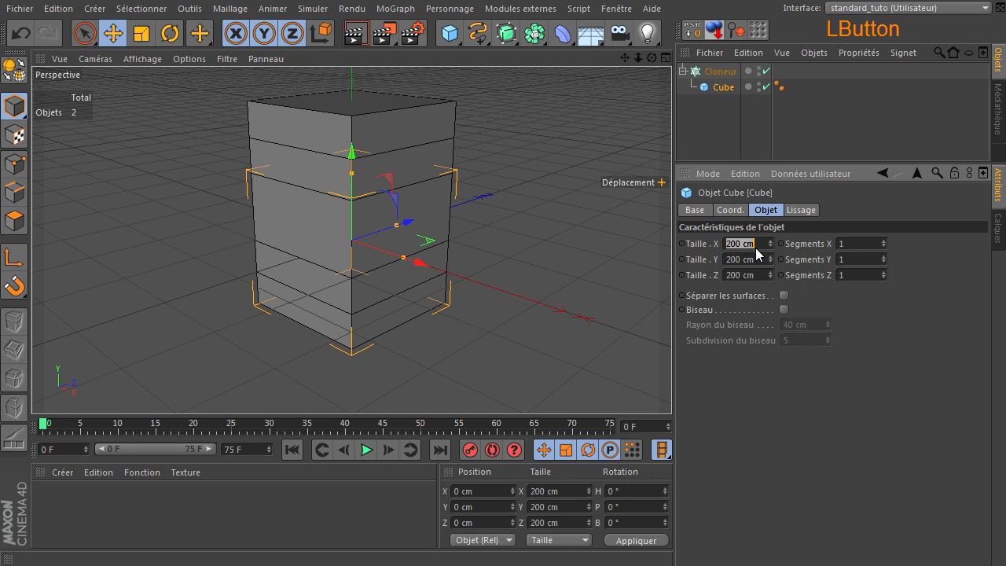
pyautogui.click(752, 258)
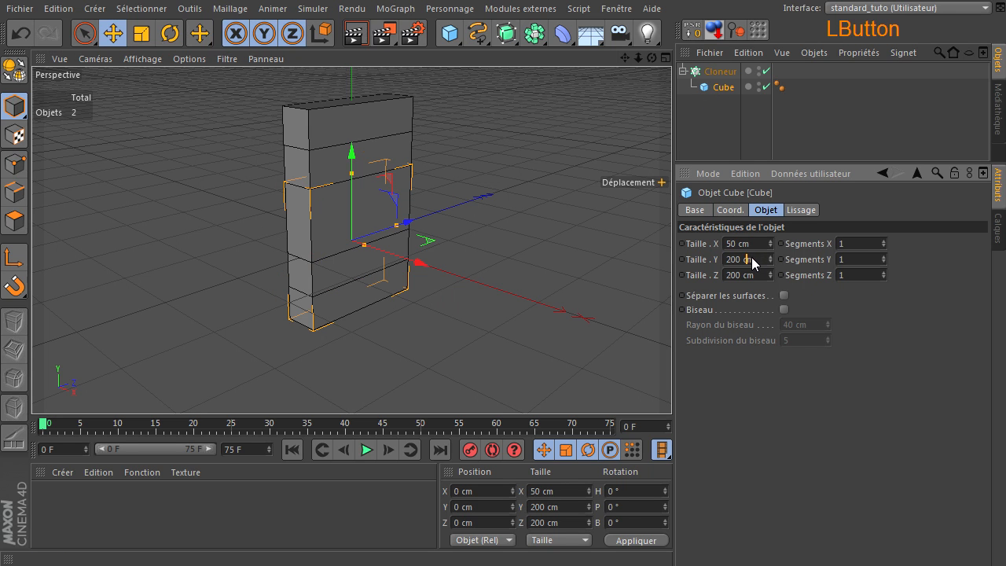
pyautogui.write('50')
pyautogui.click(741, 273)
pyautogui.write('50')
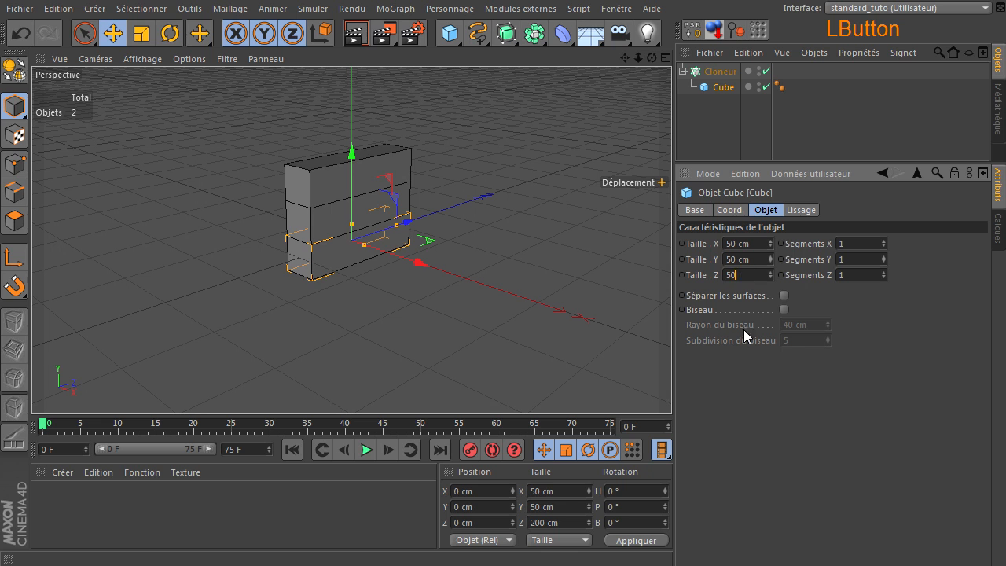
pyautogui.press('Return')
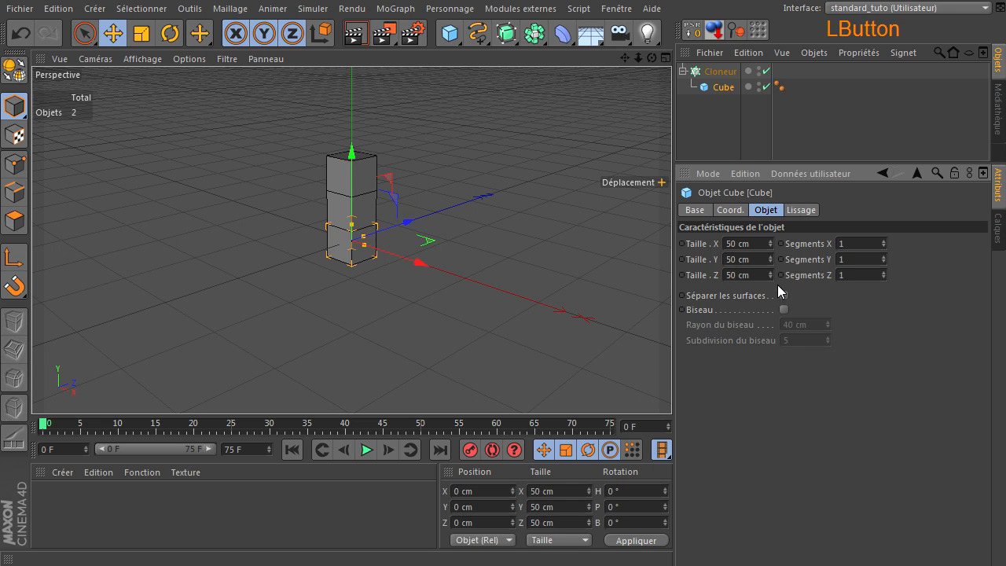
# - Set the Cloner's step position offset to 0 cm in Y and 60 cm in Z
pyautogui.click(731, 71)
pyautogui.click(741, 409)
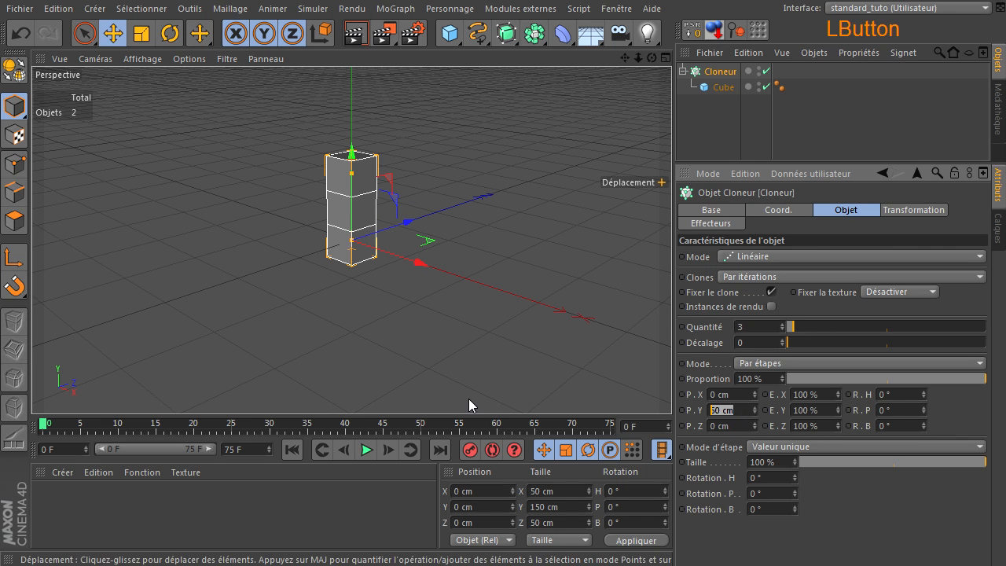
pyautogui.write('0')
pyautogui.click(741, 425)
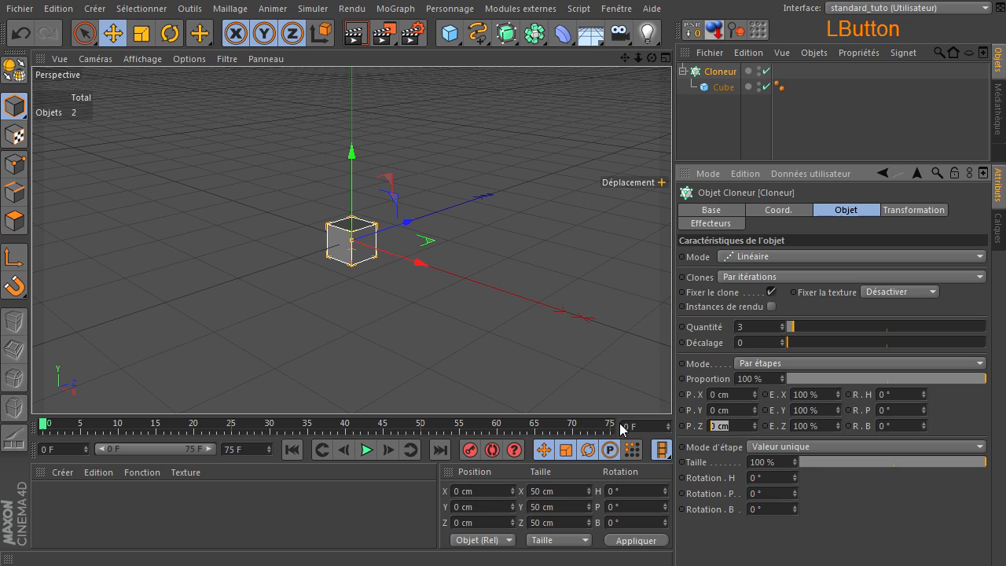
pyautogui.write('60')
pyautogui.press('Return')
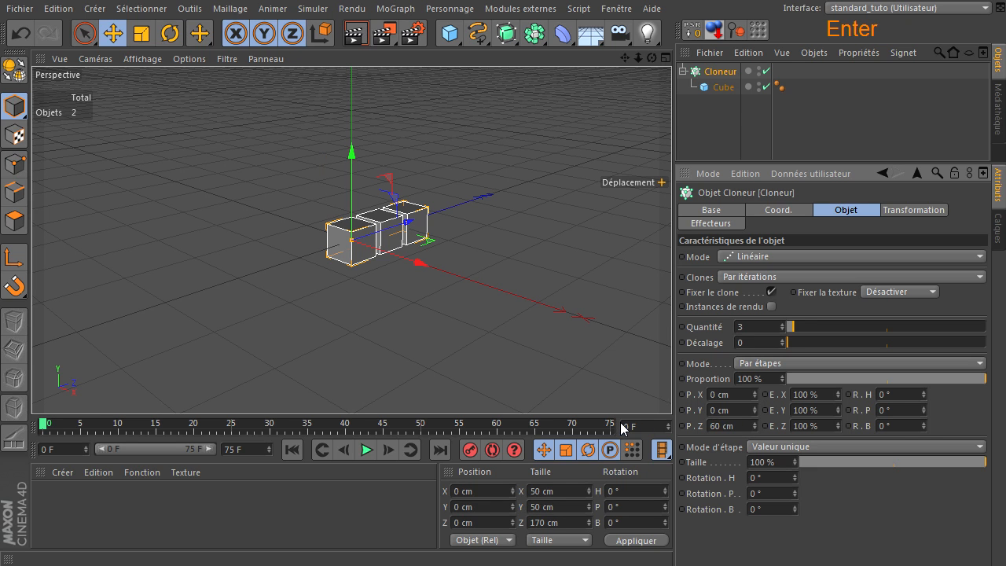
# - Set the Cloner's quantity to 20 clones, frame the whole row and deselect it
pyautogui.click(768, 326)
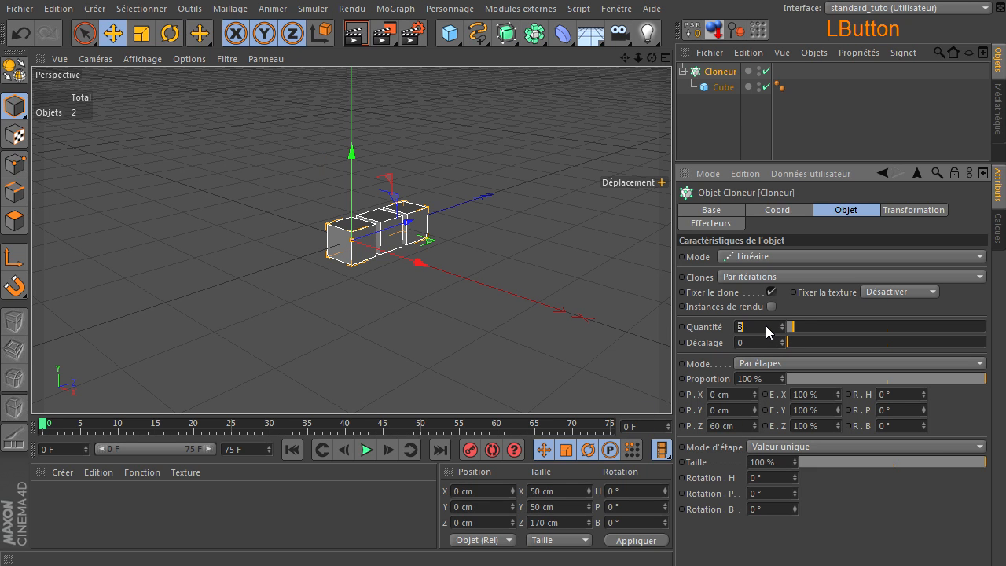
pyautogui.write('20')
pyautogui.press('Return')
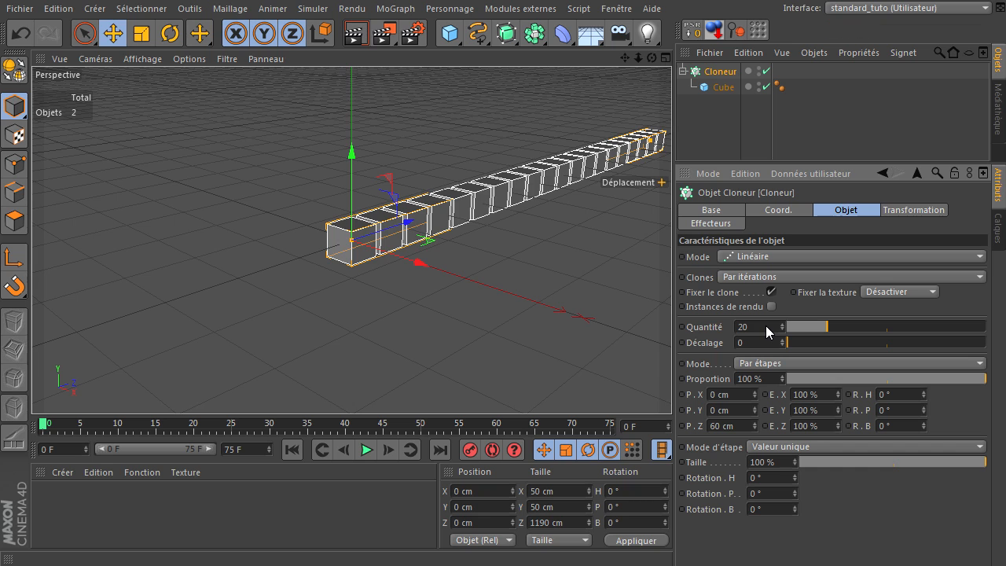
pyautogui.scroll(-2, 523, 327)
pyautogui.moveTo(626, 62)
pyautogui.mouseDown()
pyautogui.moveTo(671, 385)
pyautogui.moveTo(625, 60)
pyautogui.mouseUp()
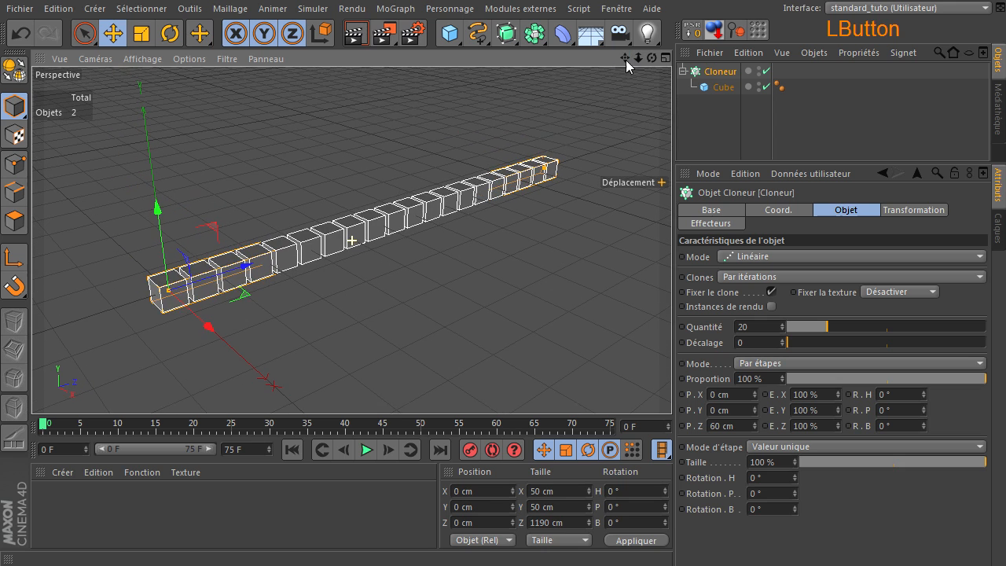
pyautogui.click(580, 140)
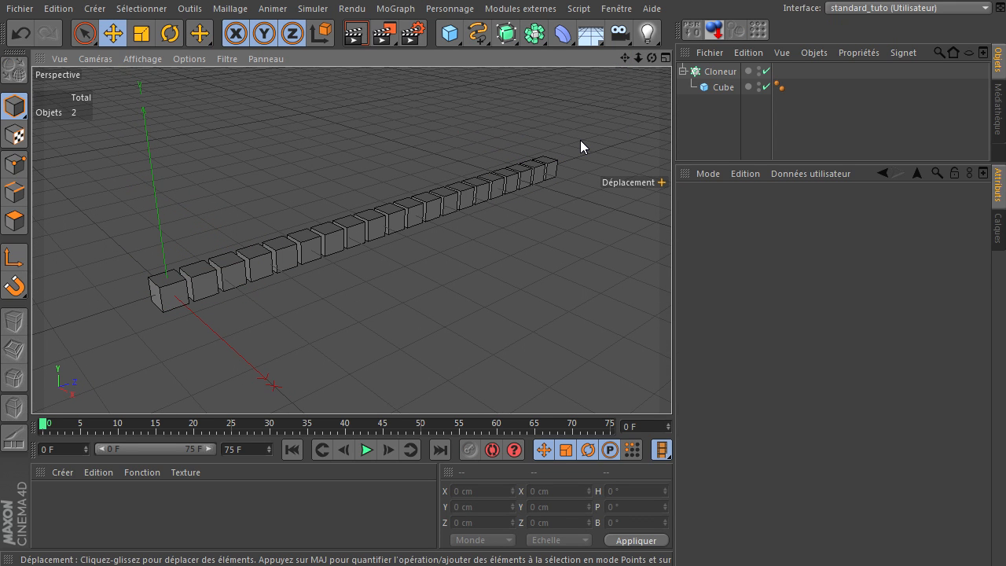
# - Try the Cloner's Instances de rendu option on the row of cubes, toggling it on and off
pyautogui.click(720, 72)
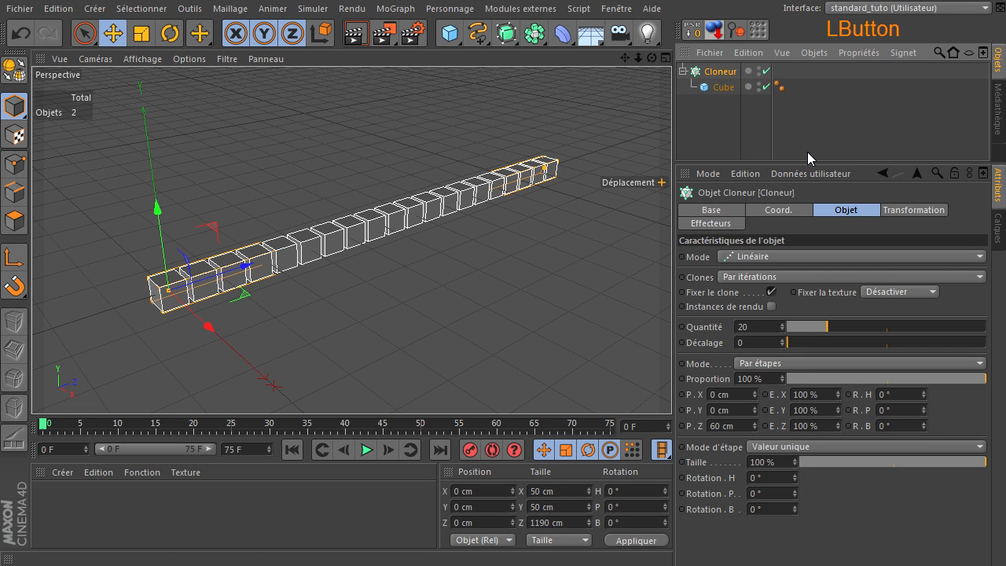
pyautogui.click(772, 307)
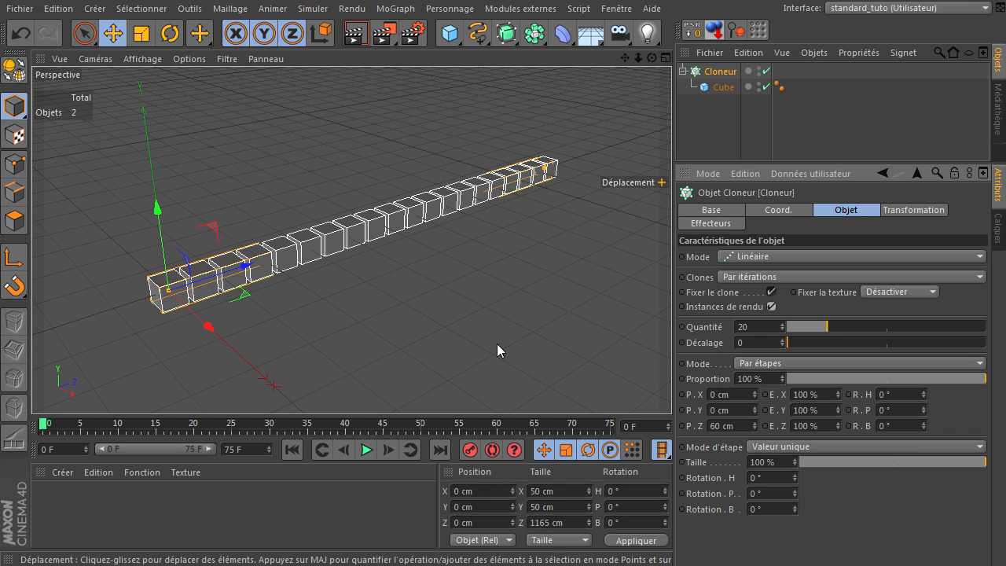
pyautogui.click(771, 307)
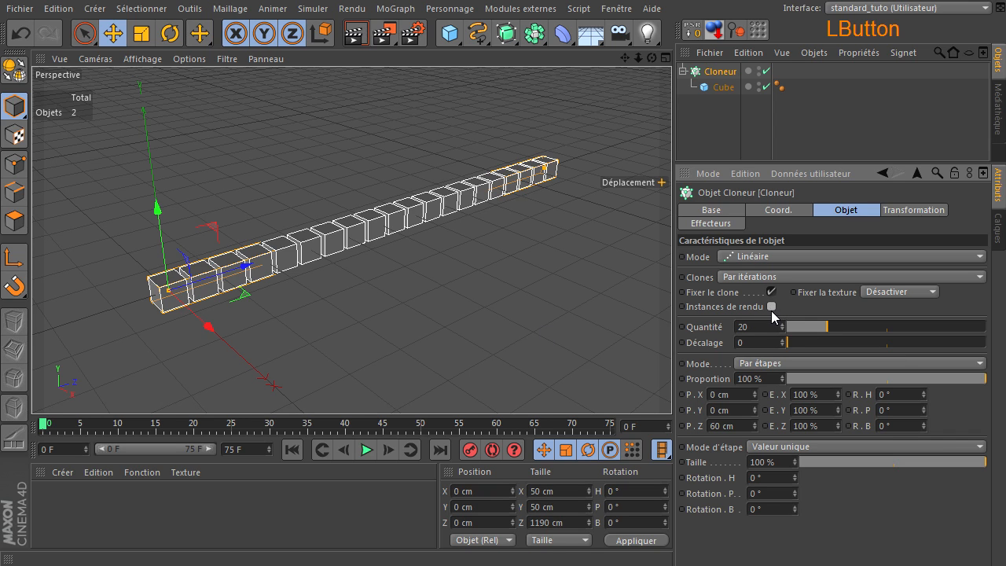
pyautogui.click(771, 306)
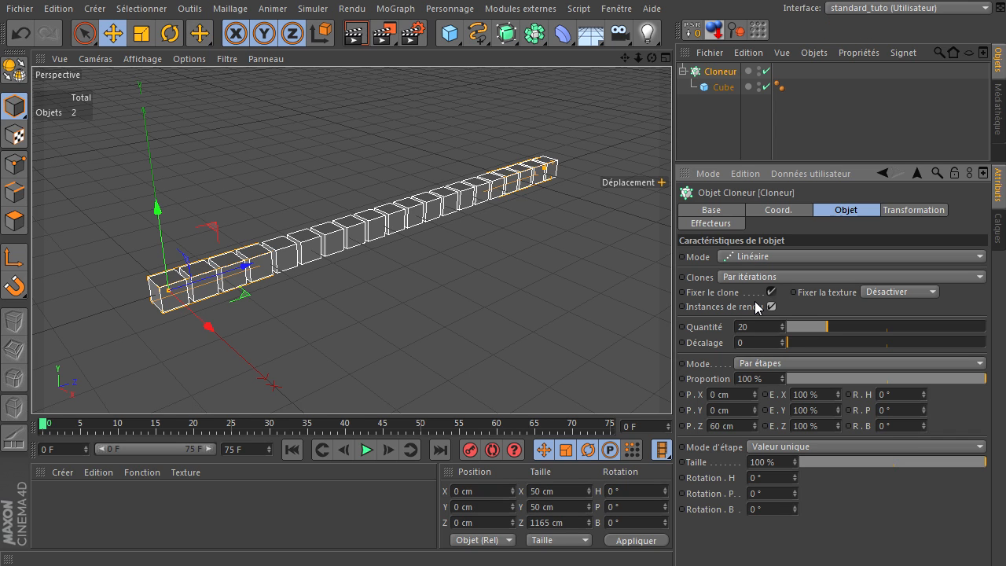
pyautogui.click(771, 307)
pyautogui.click(773, 308)
pyautogui.click(713, 89)
pyautogui.moveTo(712, 87); pyautogui.dragTo(733, 85)
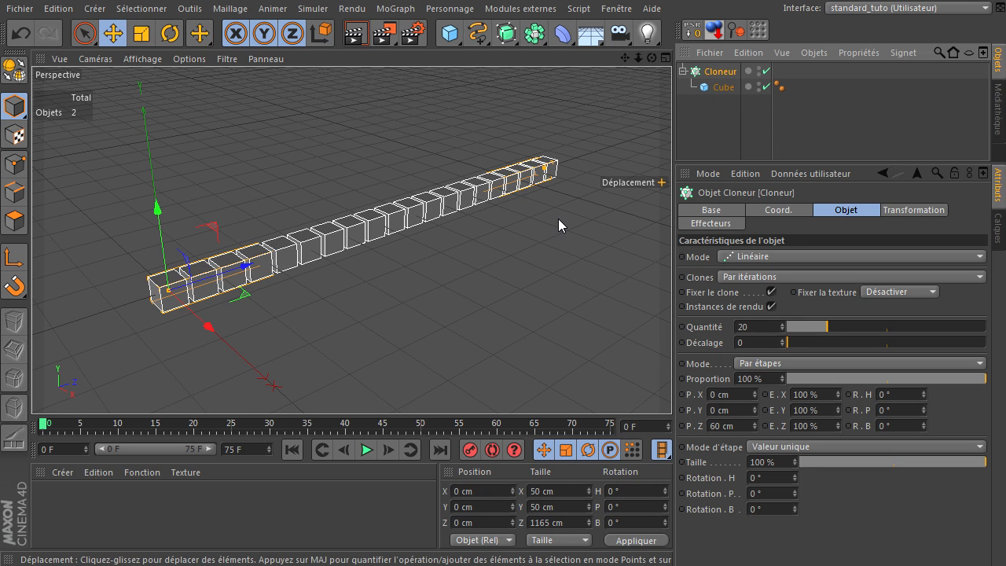
pyautogui.click(772, 307)
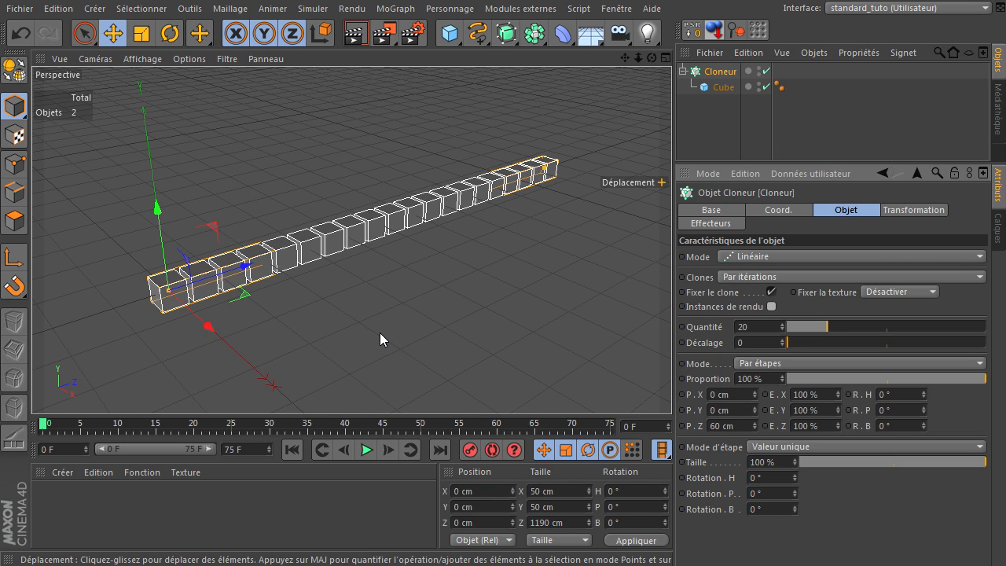
pyautogui.click(769, 306)
pyautogui.click(771, 306)
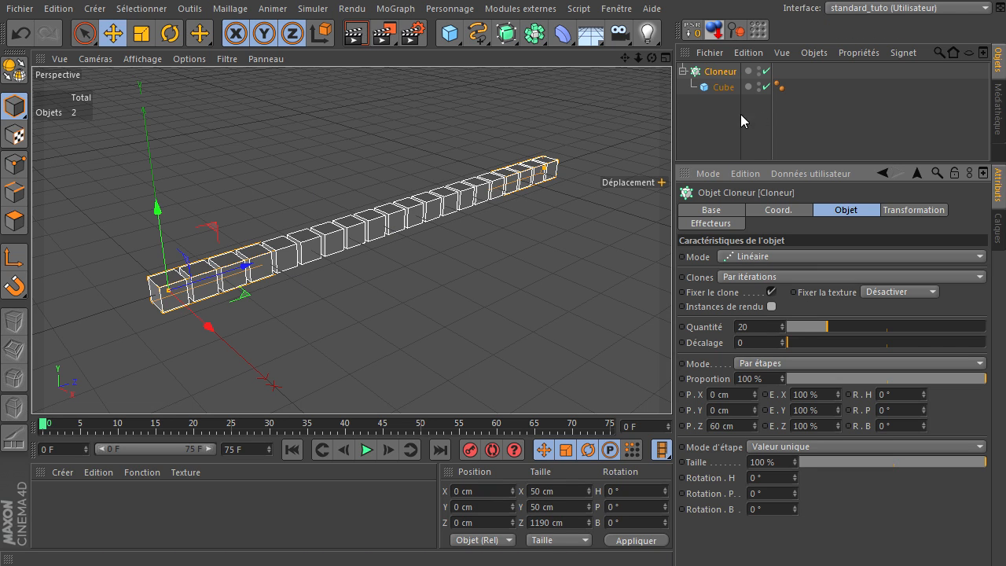
# - Select the Cloner and add a MoGraph Simple effector to it
pyautogui.click(717, 143)
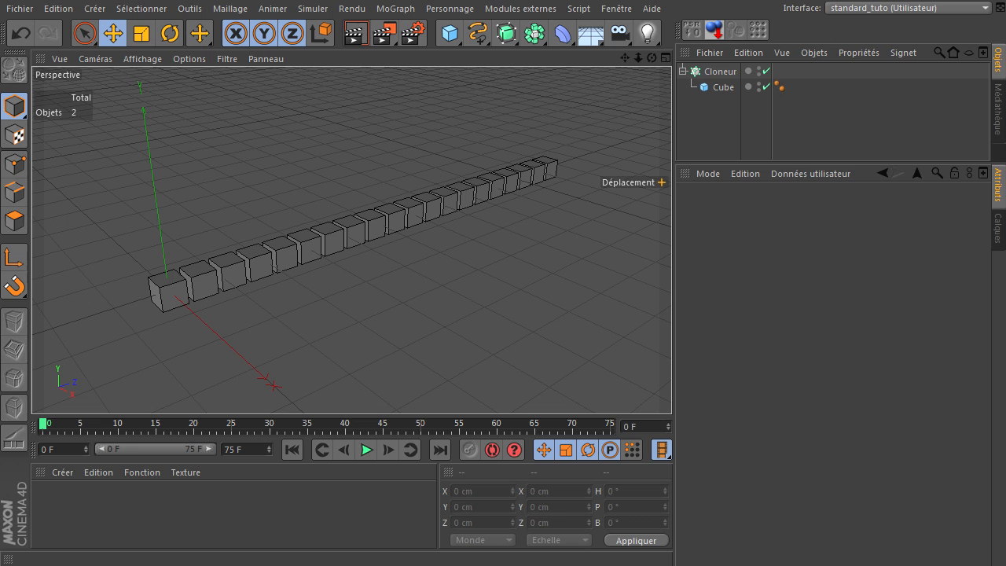
pyautogui.click(712, 73)
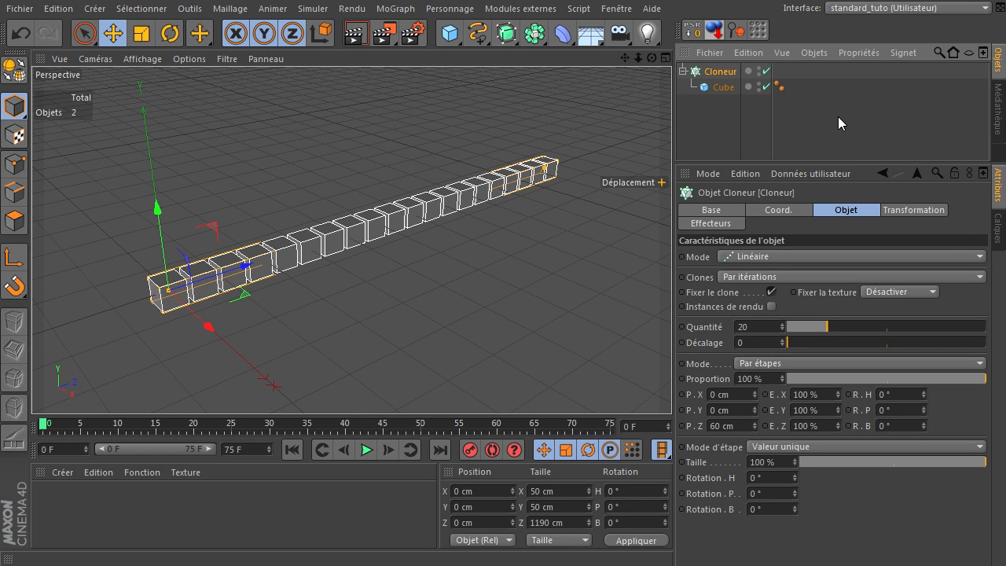
pyautogui.click(711, 69)
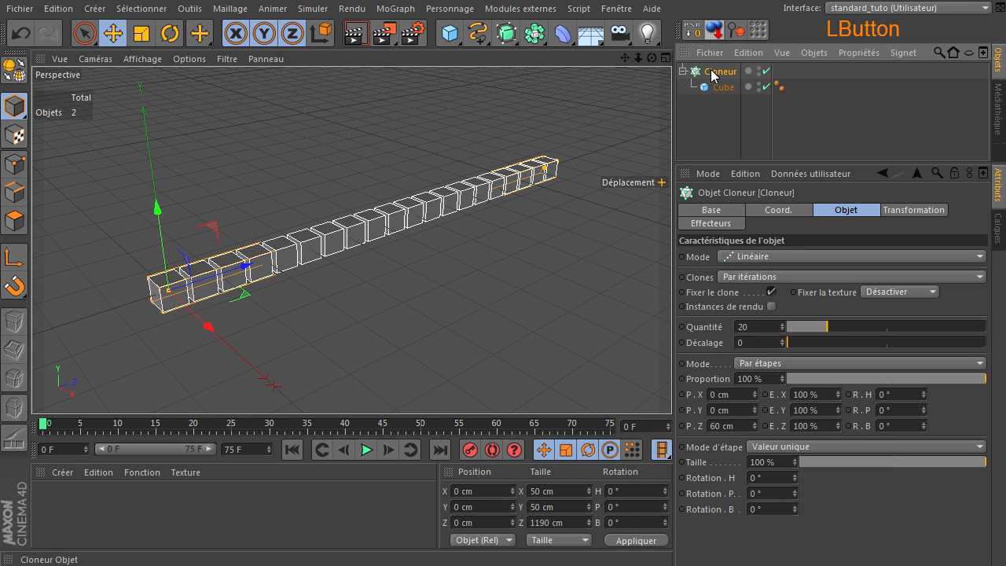
pyautogui.click(398, 9)
pyautogui.moveTo(472, 32)
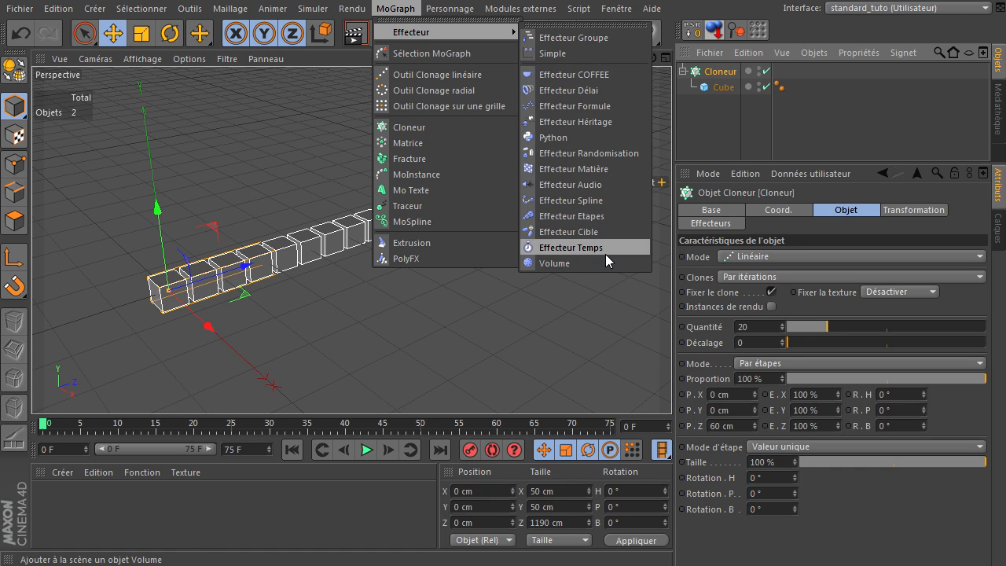
pyautogui.click(556, 57)
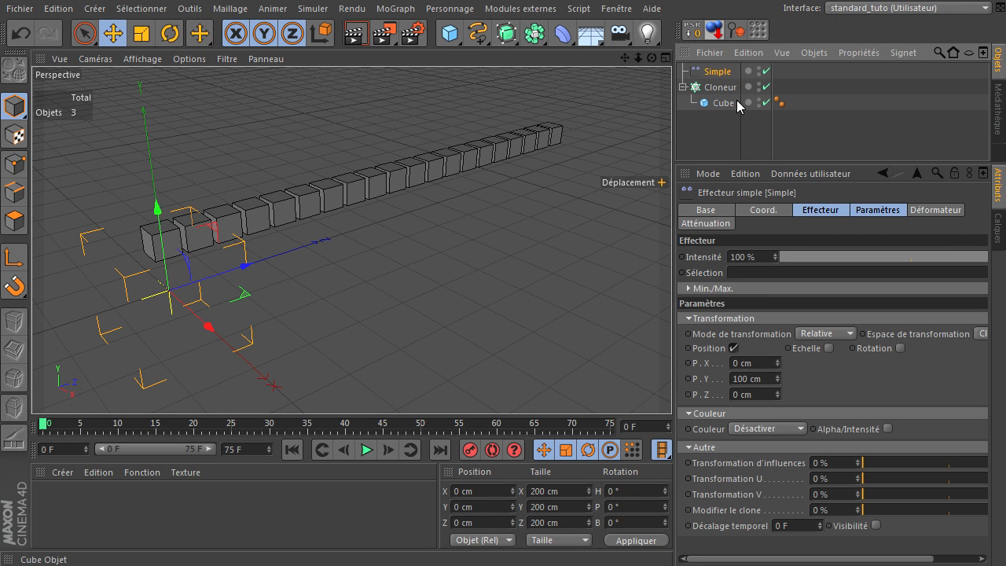
# - Check the list of effectors linked to the Cloner and return to its object properties
pyautogui.click(728, 91)
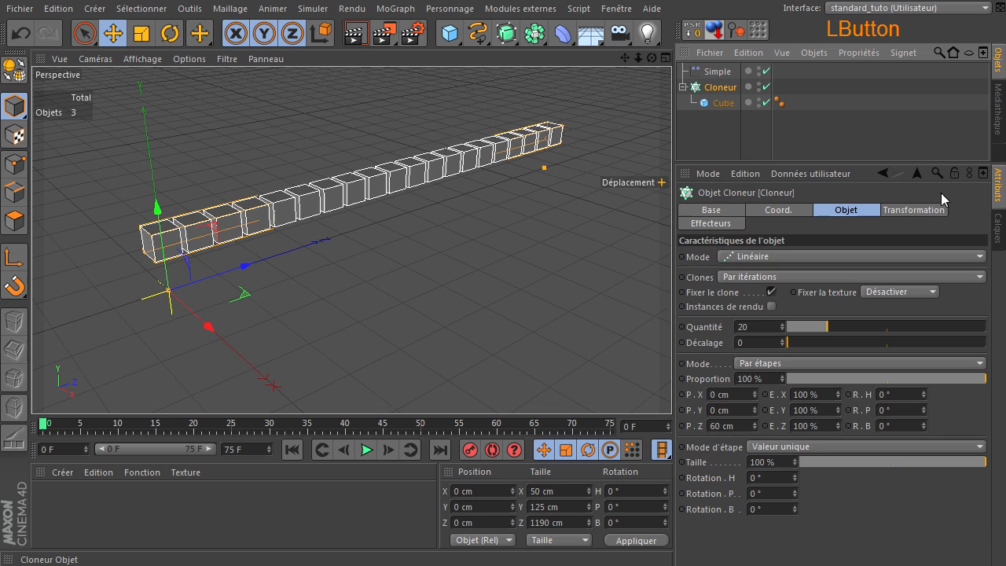
pyautogui.click(734, 226)
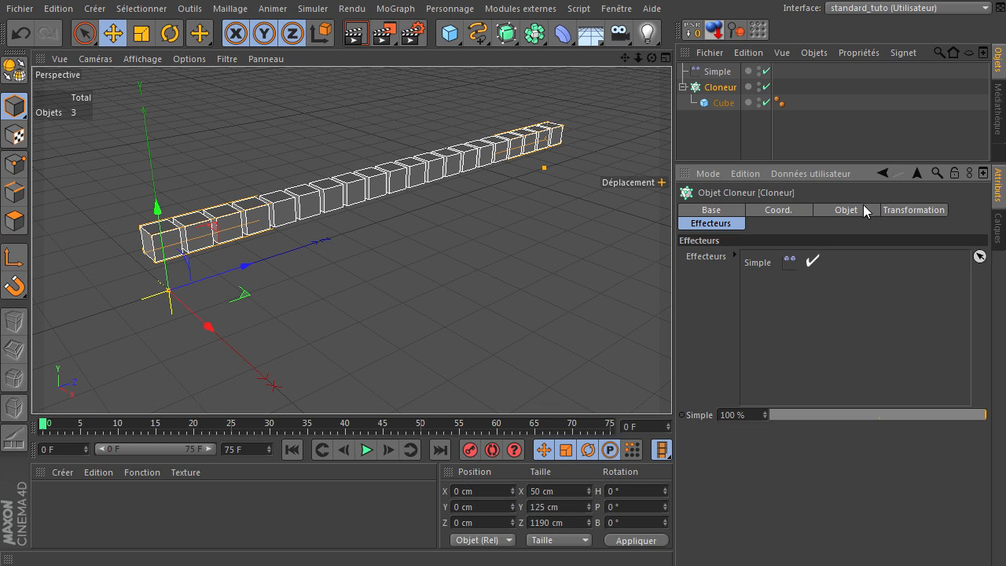
pyautogui.click(835, 213)
# - Set the Simple effector's falloff shape to Sphère and move the effector along the row to about 494 cm in Z
pyautogui.click(717, 71)
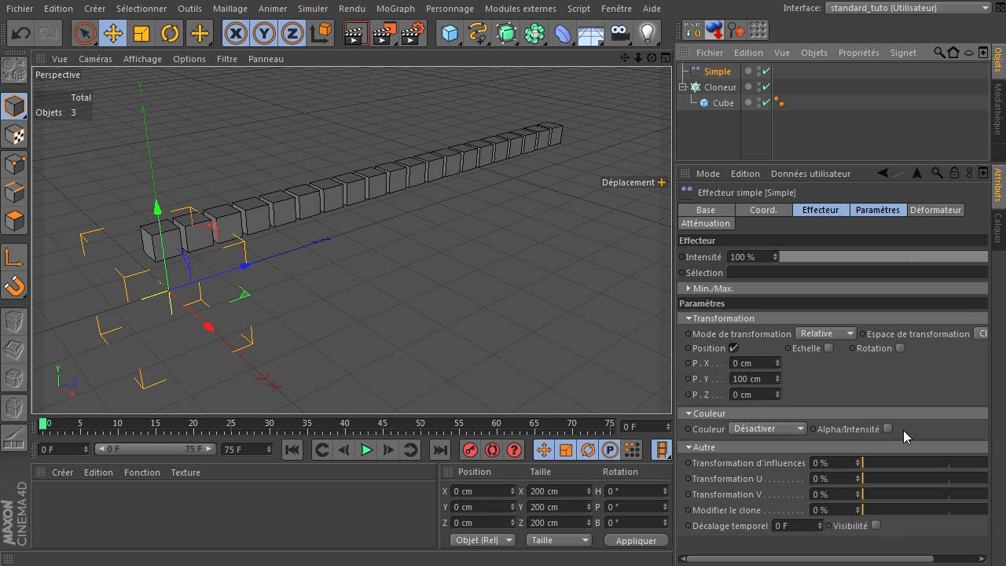
pyautogui.click(702, 225)
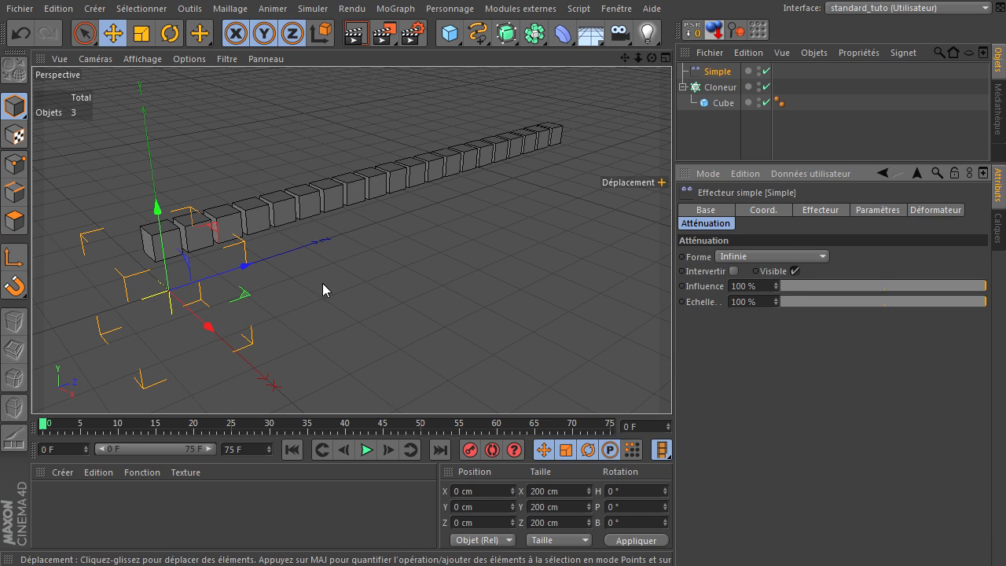
pyautogui.click(741, 258)
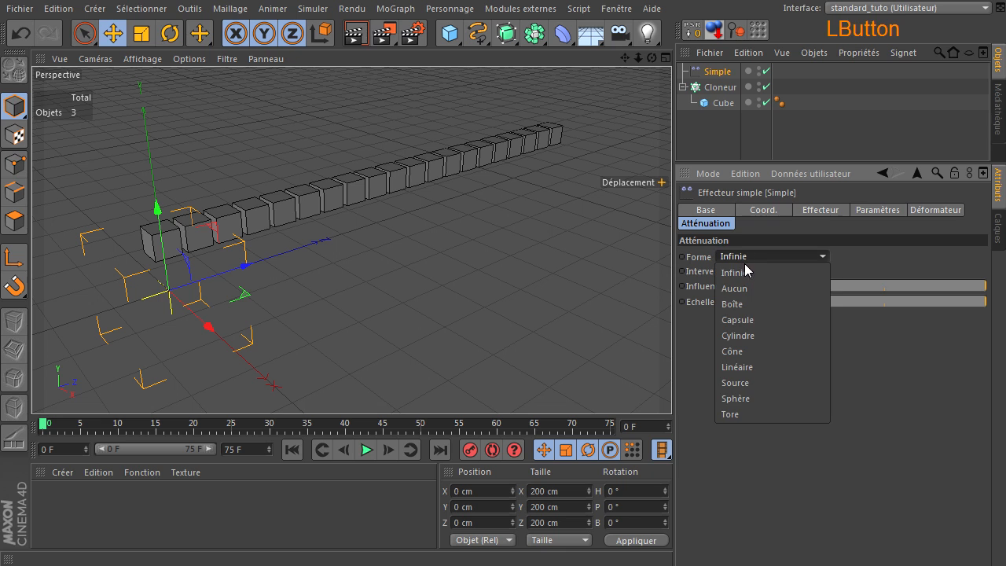
pyautogui.click(757, 398)
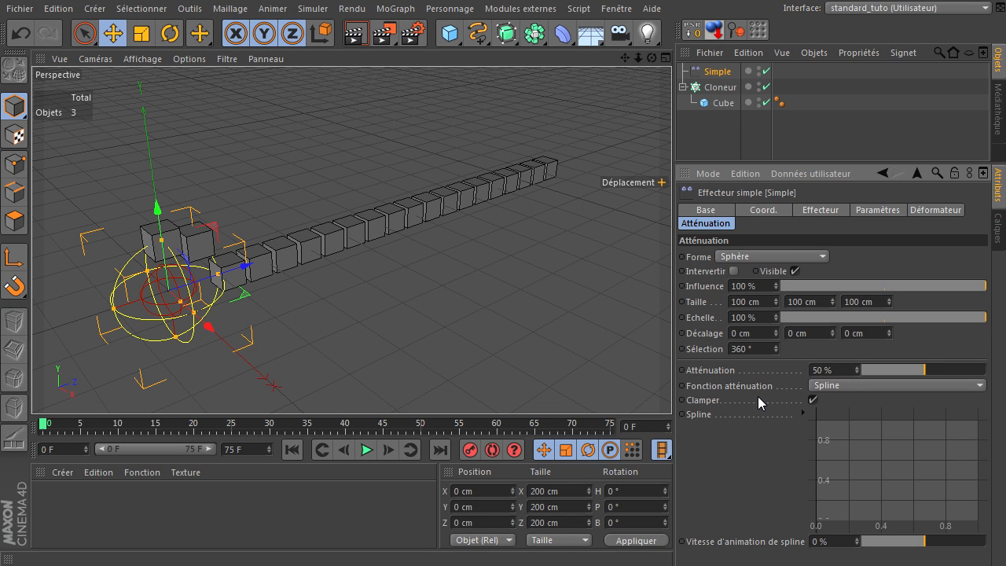
pyautogui.click(715, 73)
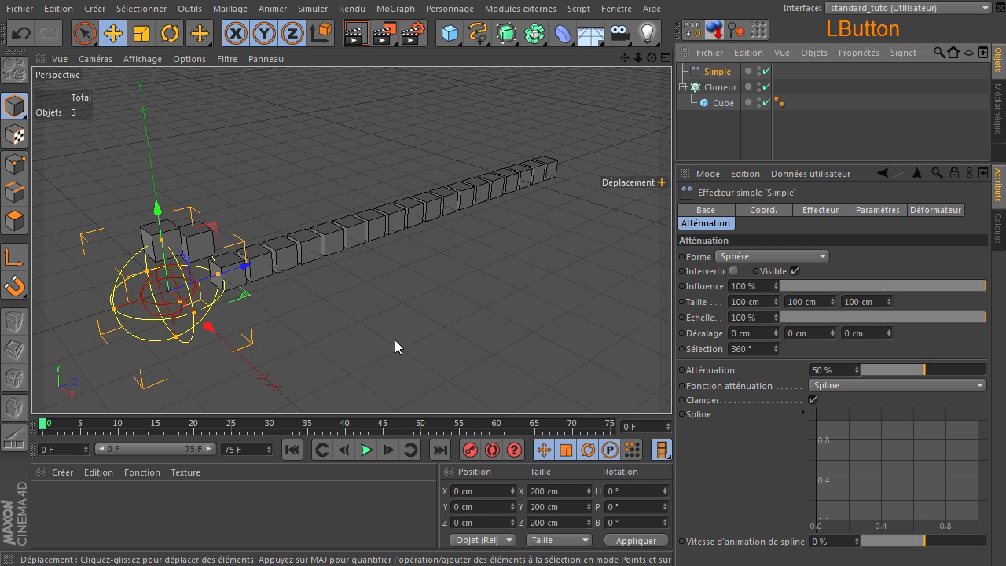
pyautogui.moveTo(252, 269); pyautogui.dragTo(442, 222)
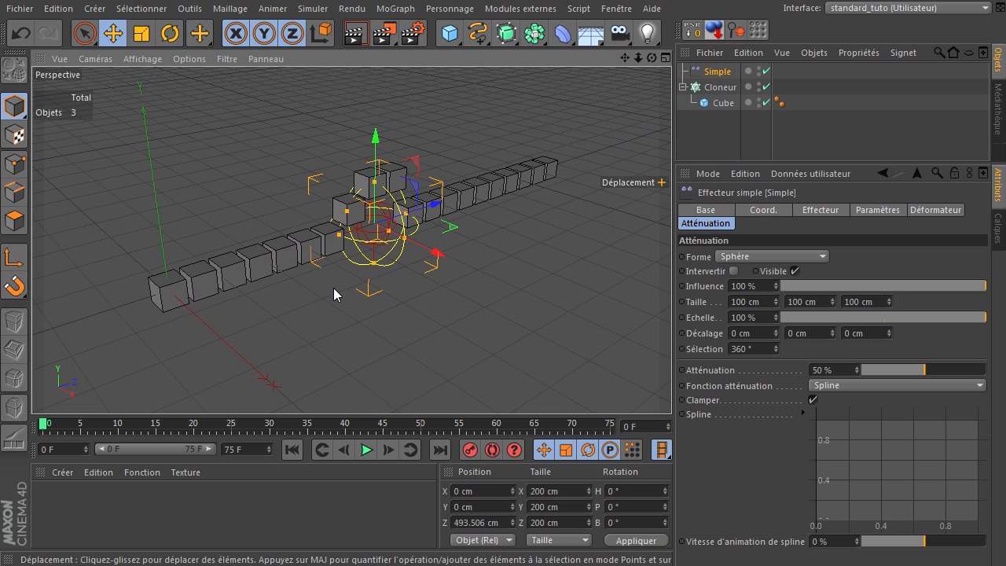
# - Set the Simple effector's position offset to 0 cm in Y and 200 cm in X, and move the effector to about 526 cm in Z
pyautogui.click(715, 73)
pyautogui.click(878, 209)
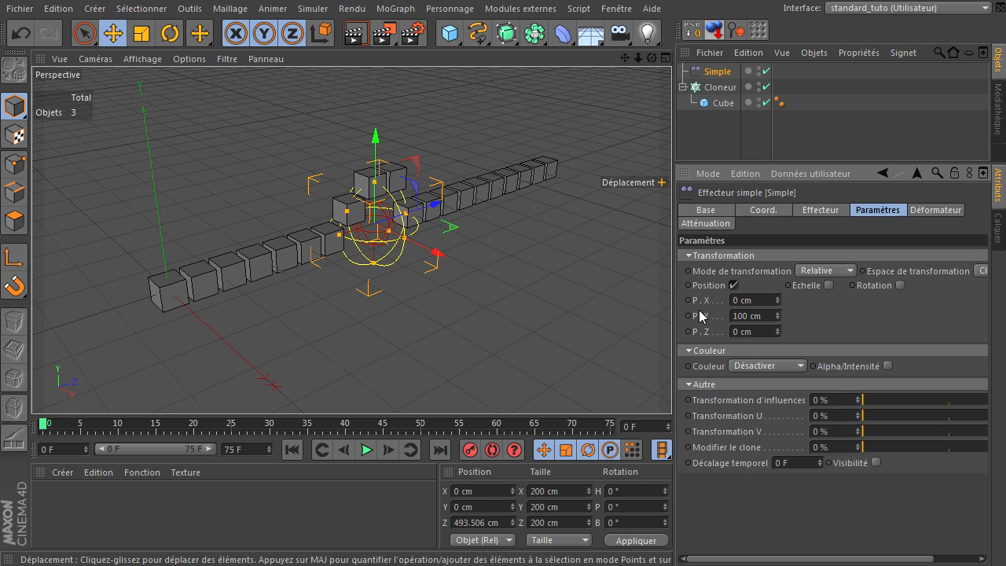
pyautogui.moveTo(770, 317); pyautogui.dragTo(667, 319)
pyautogui.write('0')
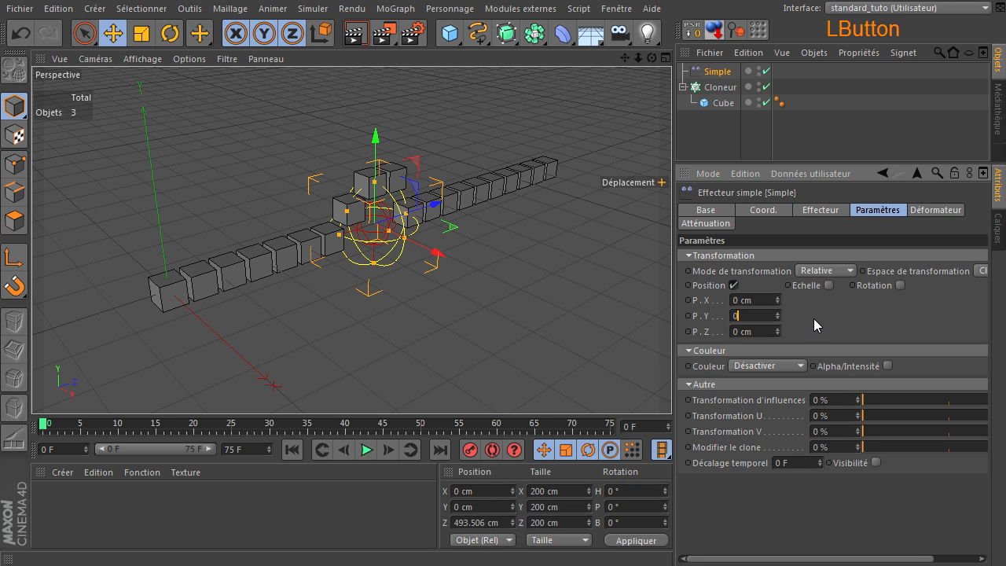
pyautogui.click(814, 319)
pyautogui.moveTo(767, 300); pyautogui.dragTo(614, 302)
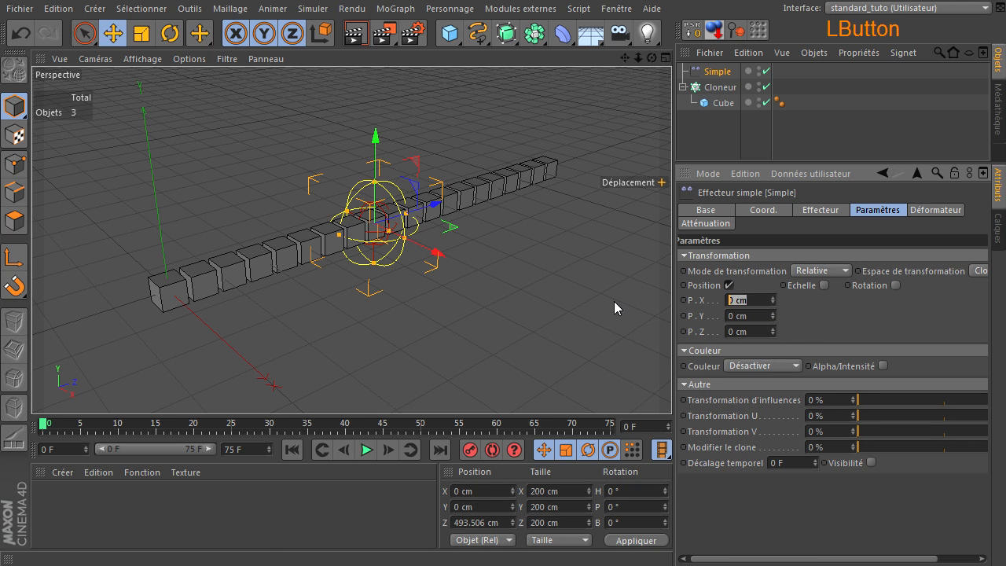
pyautogui.write('200')
pyautogui.click(845, 316)
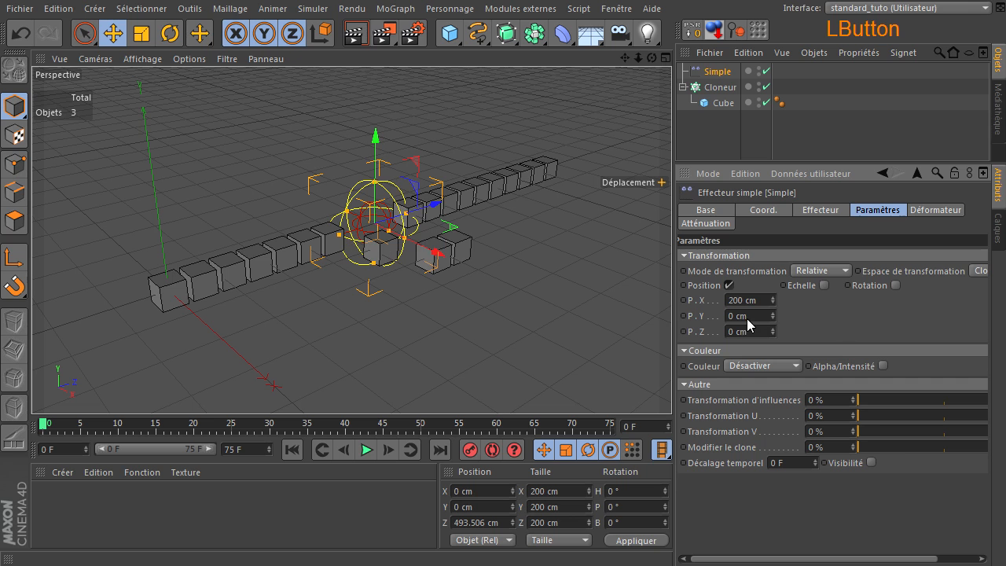
pyautogui.moveTo(433, 210); pyautogui.dragTo(452, 195)
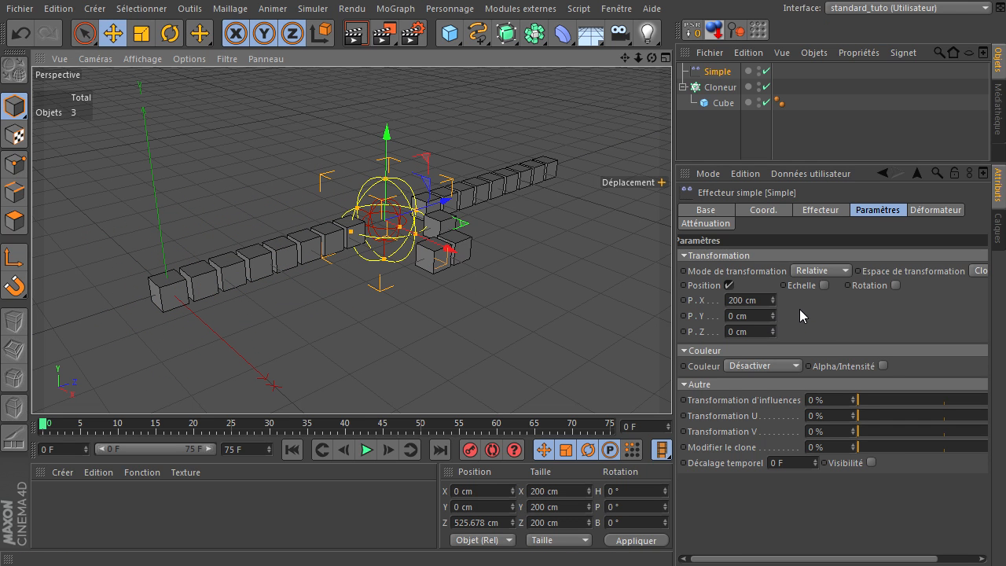
# - Replace the Simple effector's Position influence with Echelle, set E.Y to 2, and move the effector to about 475 cm in Z
pyautogui.click(770, 295)
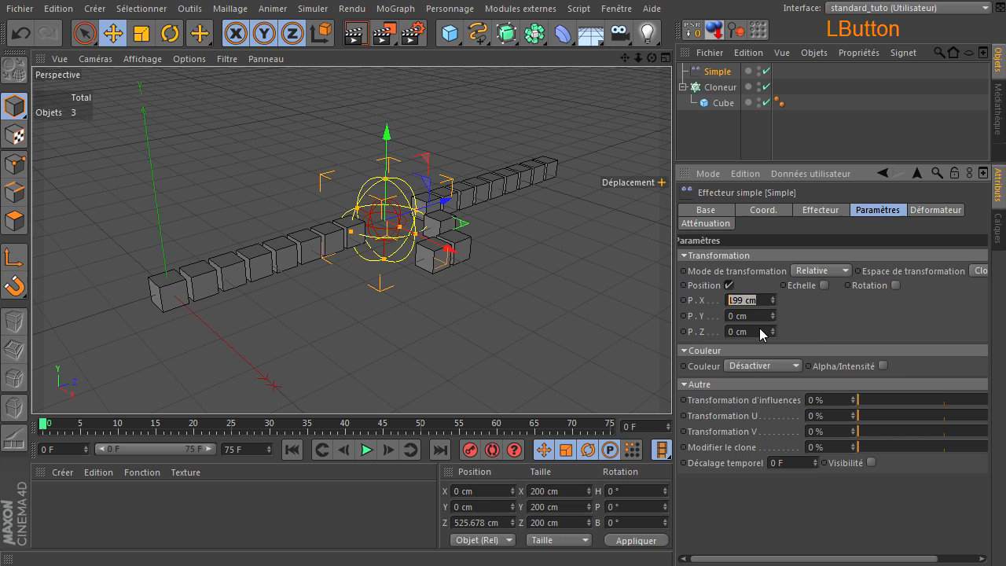
pyautogui.click(729, 286)
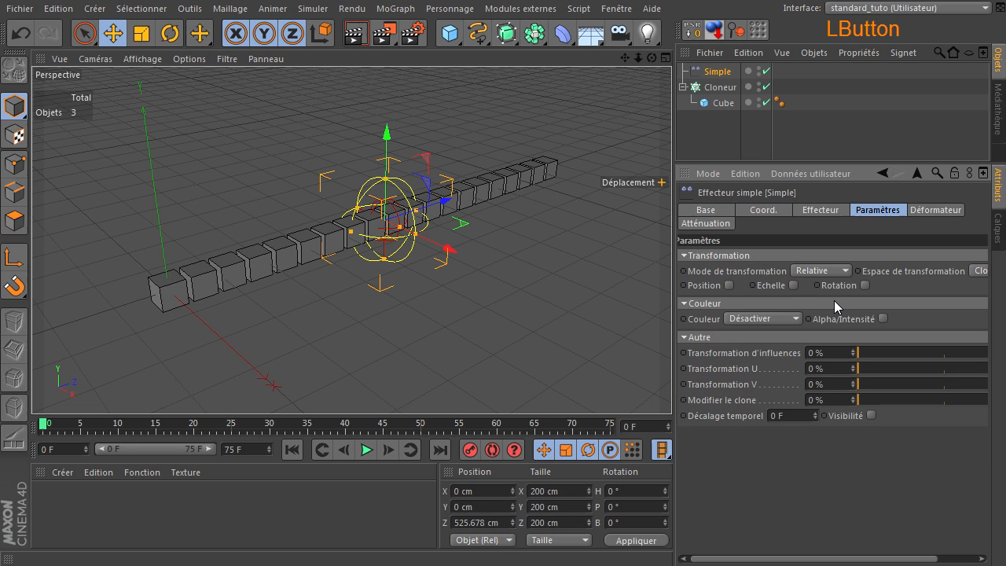
pyautogui.click(793, 286)
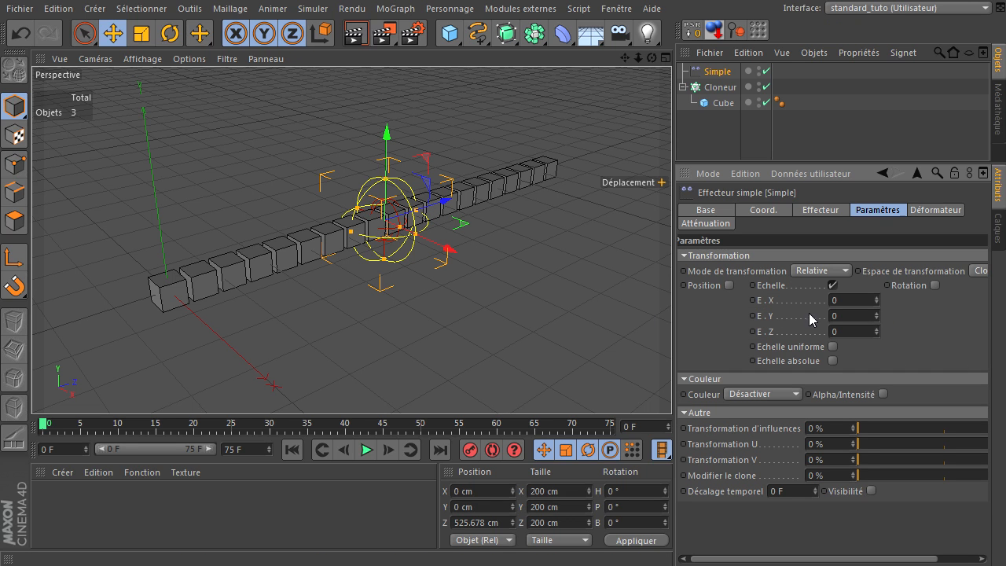
pyautogui.moveTo(865, 318); pyautogui.dragTo(744, 325)
pyautogui.write('2')
pyautogui.press('Return')
pyautogui.moveTo(437, 196)
pyautogui.mouseDown()
pyautogui.moveTo(240, 270)
pyautogui.moveTo(637, 184)
pyautogui.moveTo(424, 210)
pyautogui.moveTo(437, 213)
pyautogui.mouseUp()
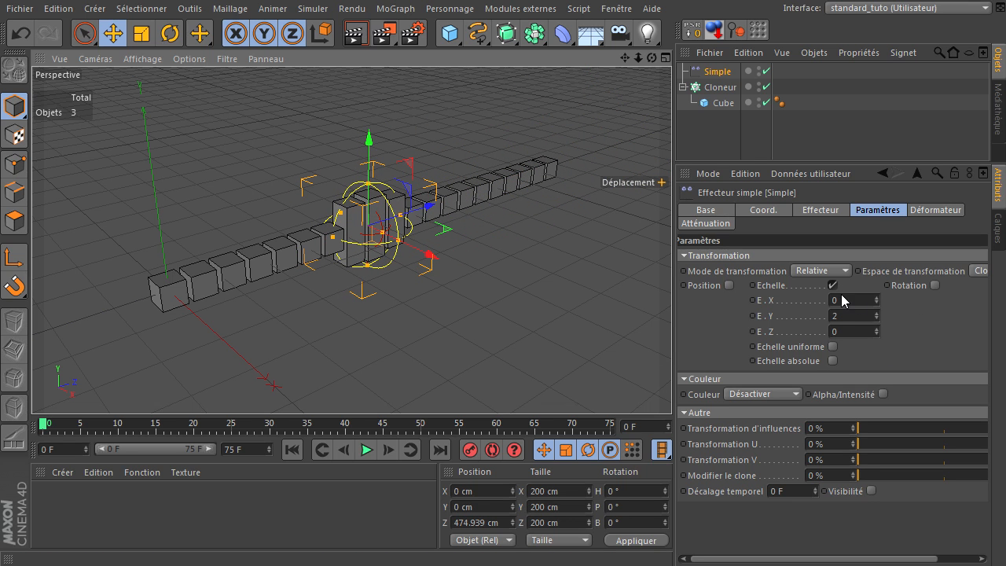
# - Enable Echelle uniforme on the Simple effector with a scale of 0.5 and move the effector to about 512 cm in Z
pyautogui.click(833, 347)
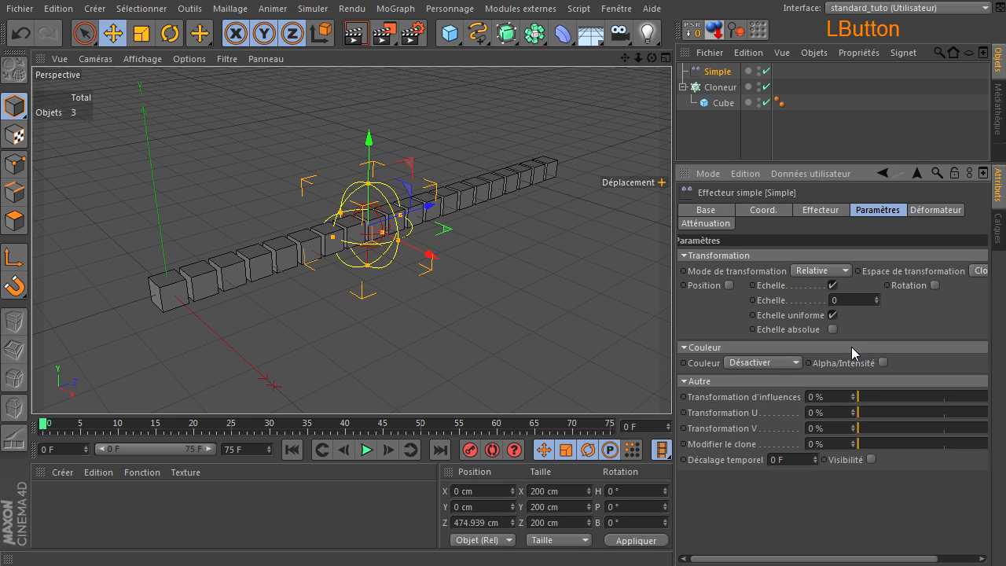
pyautogui.click(849, 299)
pyautogui.write('0.5')
pyautogui.press('Return')
pyautogui.moveTo(416, 211); pyautogui.dragTo(441, 225)
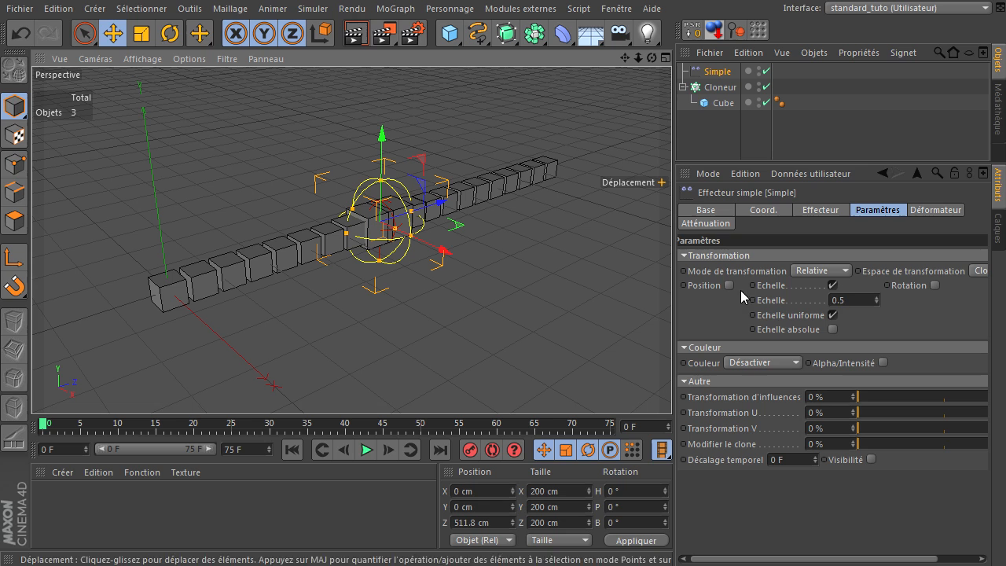
# - Replace the Simple effector's Echelle influence with Rotation, set R.P to 45°, and move the effector to about 491 cm in Z
pyautogui.click(832, 285)
pyautogui.click(865, 285)
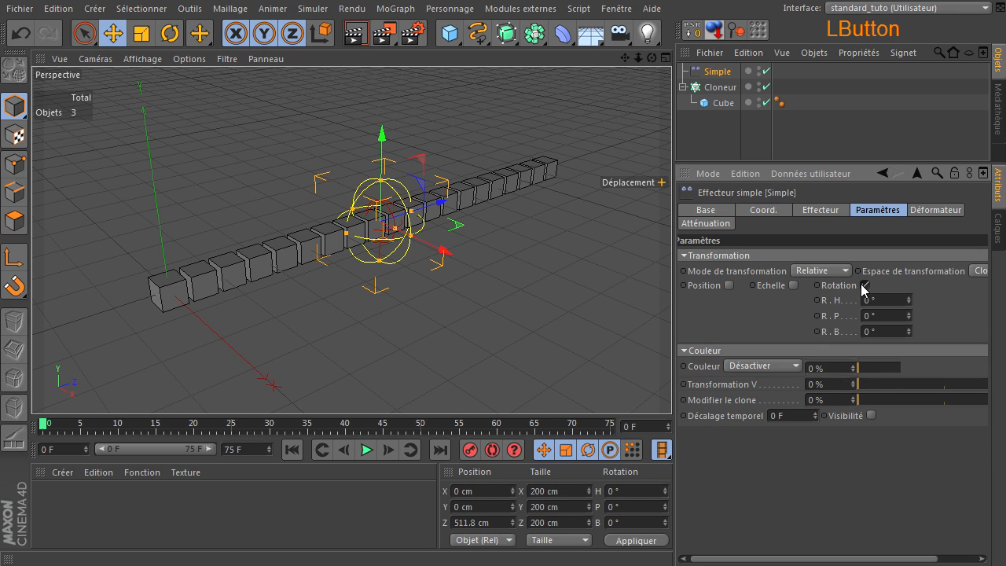
pyautogui.click(900, 317)
pyautogui.write('45')
pyautogui.press('Return')
pyautogui.moveTo(441, 205); pyautogui.dragTo(453, 243)
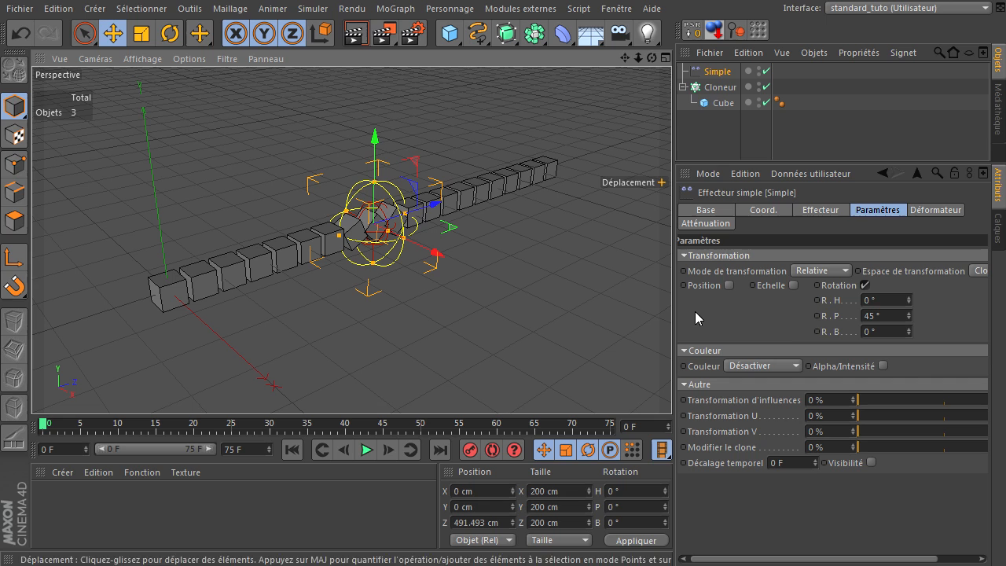
# - Reset the Simple effector's R.P rotation to 0° and disable its Rotation influence
pyautogui.doubleClick(892, 316)
pyautogui.write('0')
pyautogui.click(882, 293)
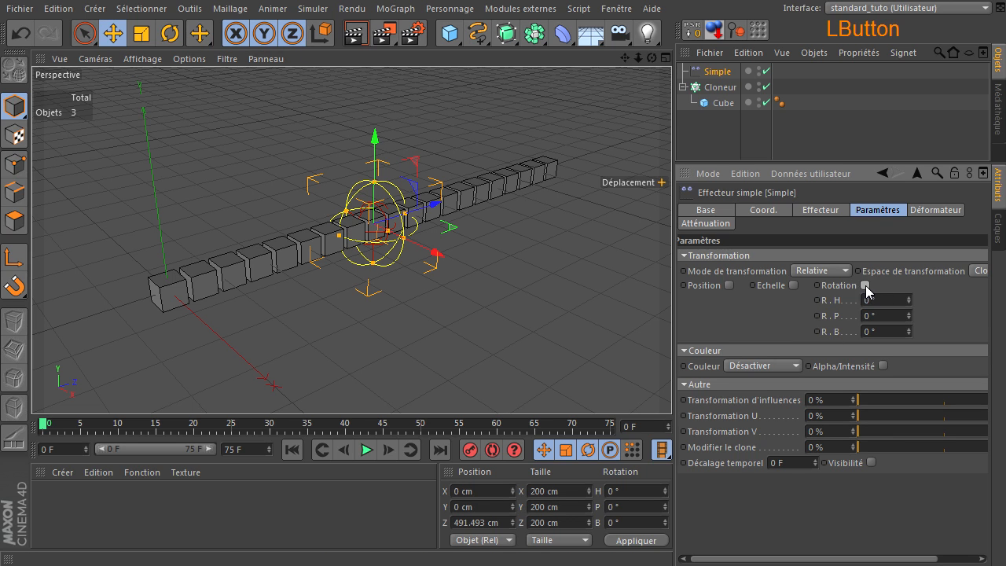
pyautogui.click(865, 286)
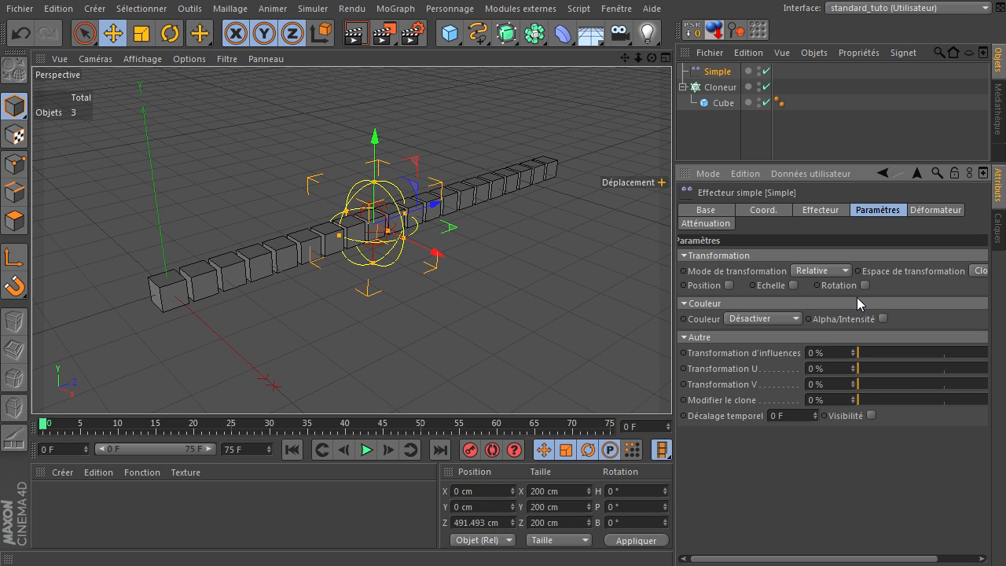
# - Examine the available MoGraph effectors and objects, and check the list of effectors linked to the Cloner
pyautogui.click(396, 9)
pyautogui.moveTo(402, 35)
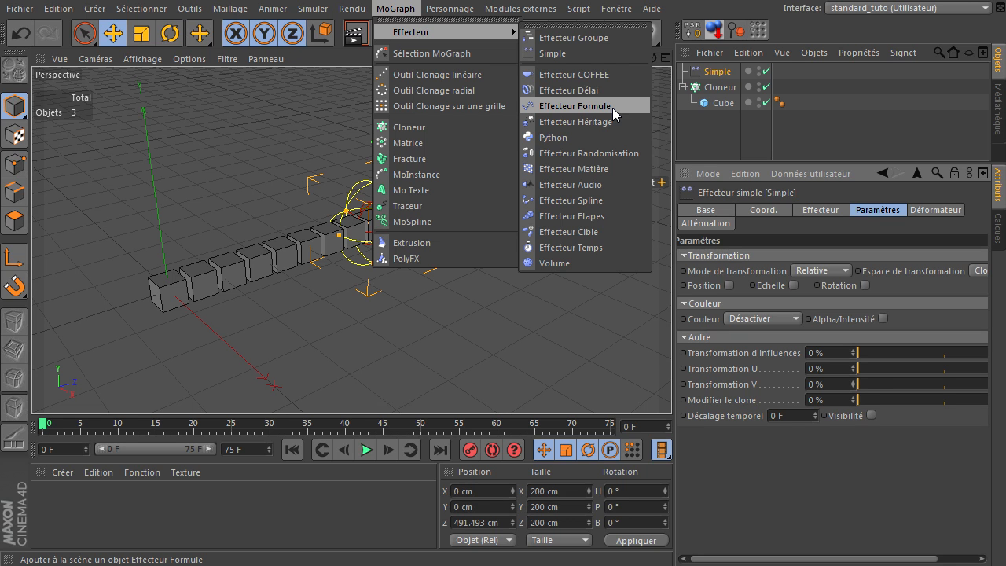
pyautogui.click(732, 123)
pyautogui.click(717, 87)
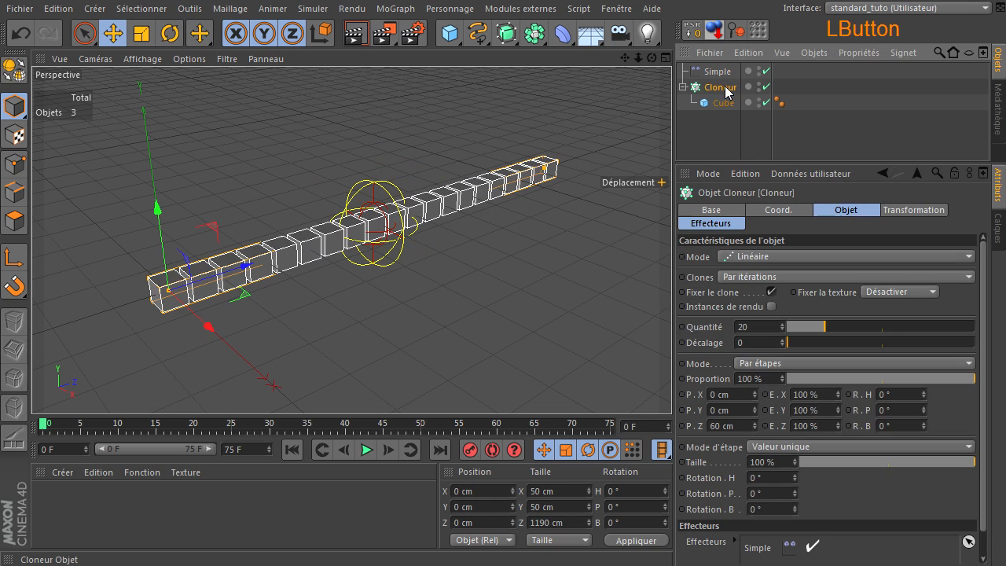
pyautogui.click(715, 224)
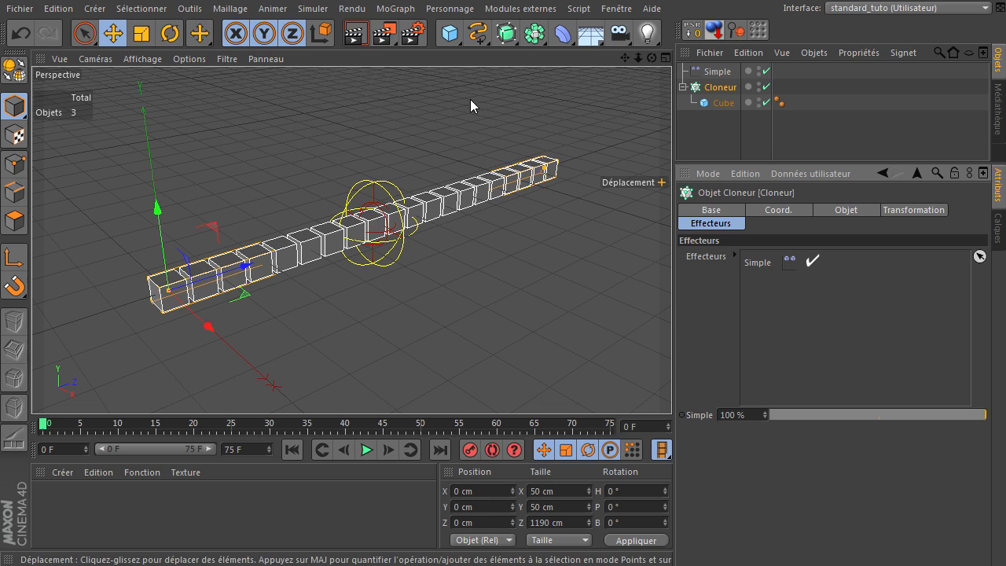
pyautogui.click(395, 8)
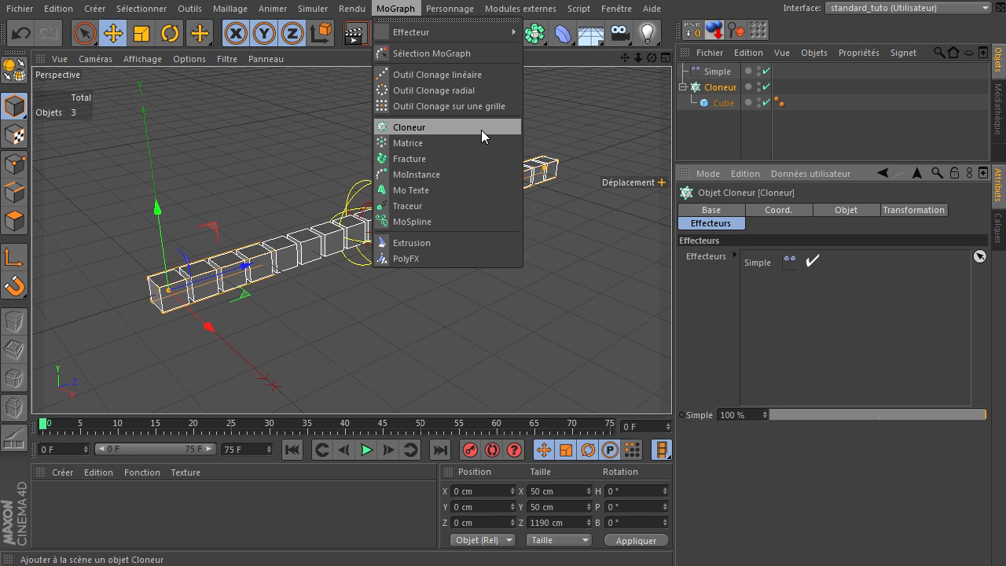
pyautogui.click(507, 318)
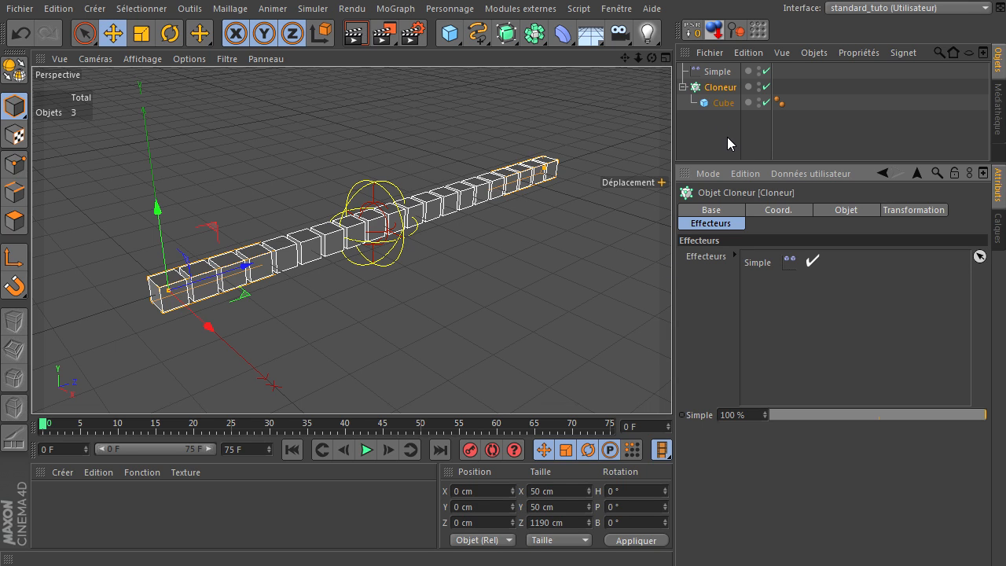
# - Enable Biseau on the cloned Cube with a 10 cm radius, and slide the Simple effector to about 441 cm in Z
pyautogui.click(721, 106)
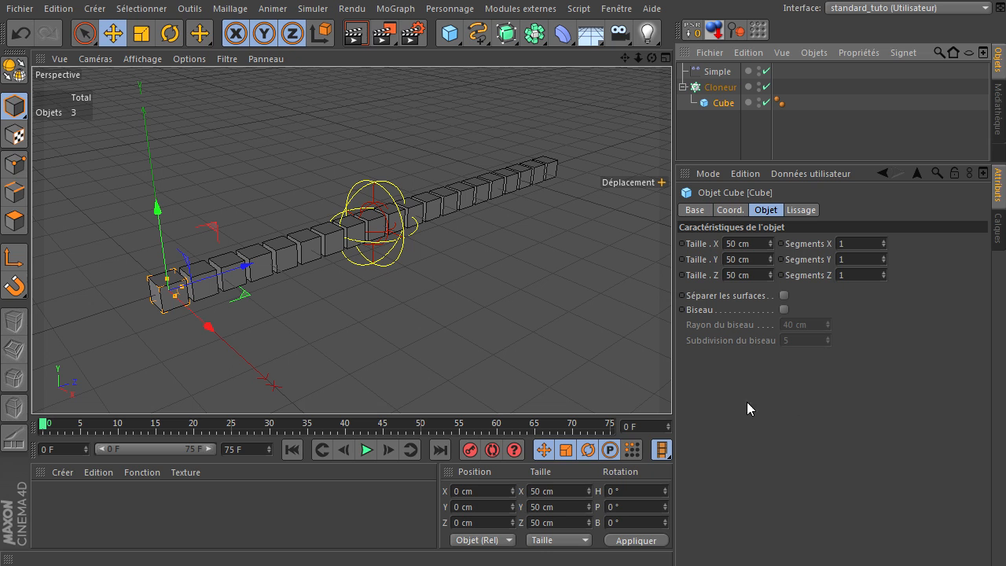
pyautogui.click(784, 310)
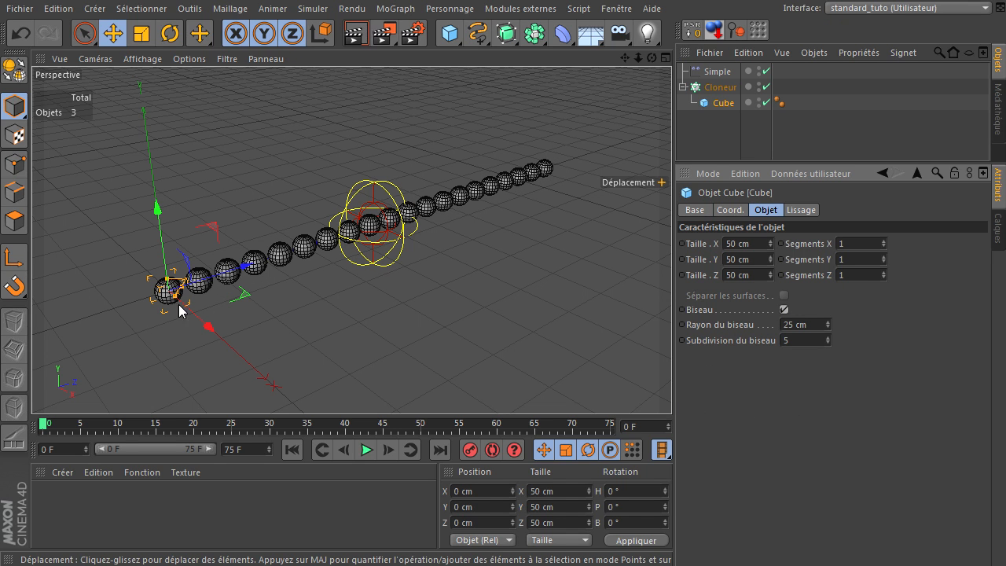
pyautogui.click(810, 323)
pyautogui.write('10')
pyautogui.press('Return')
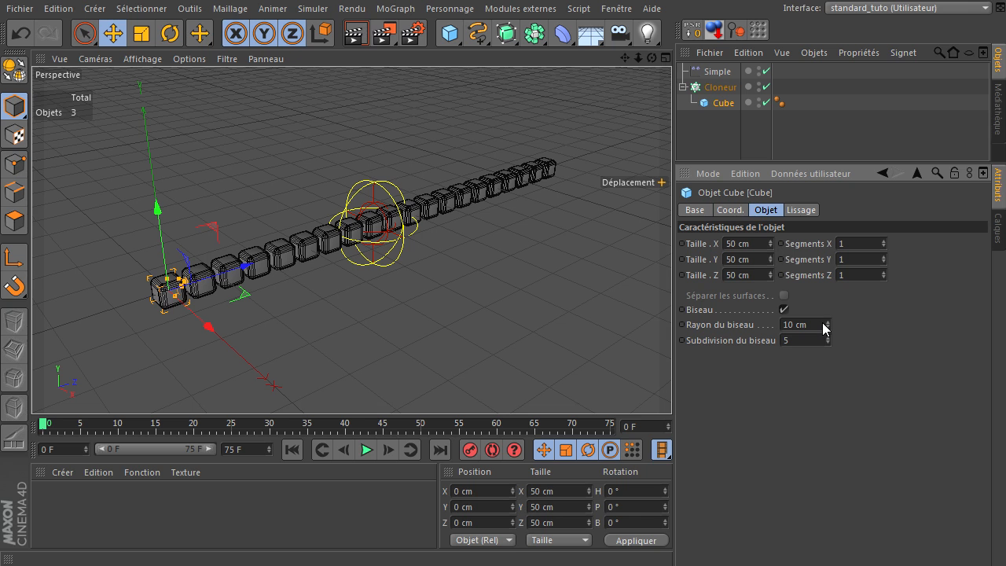
pyautogui.click(713, 72)
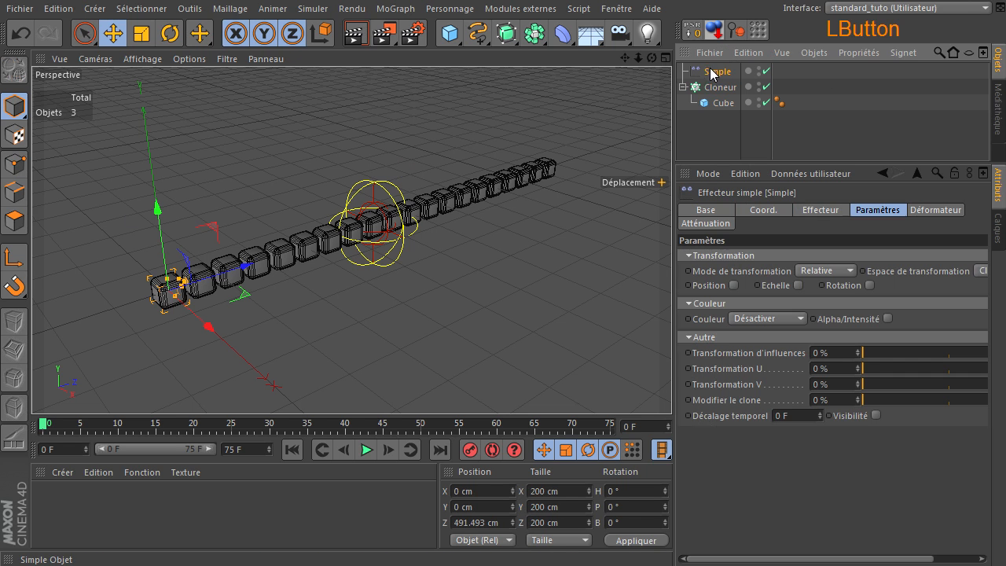
pyautogui.moveTo(427, 209)
pyautogui.mouseDown()
pyautogui.moveTo(193, 253)
pyautogui.moveTo(323, 234)
pyautogui.moveTo(411, 208)
pyautogui.mouseUp()
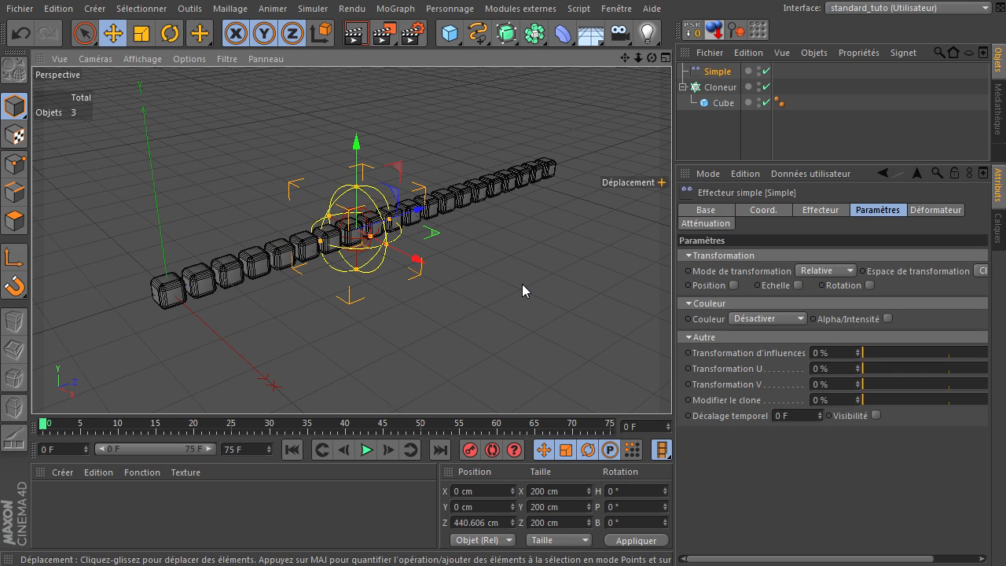
# - Try a bevel radius of 0 cm on the cloned Cube and set the radius to 25 cm
pyautogui.click(723, 102)
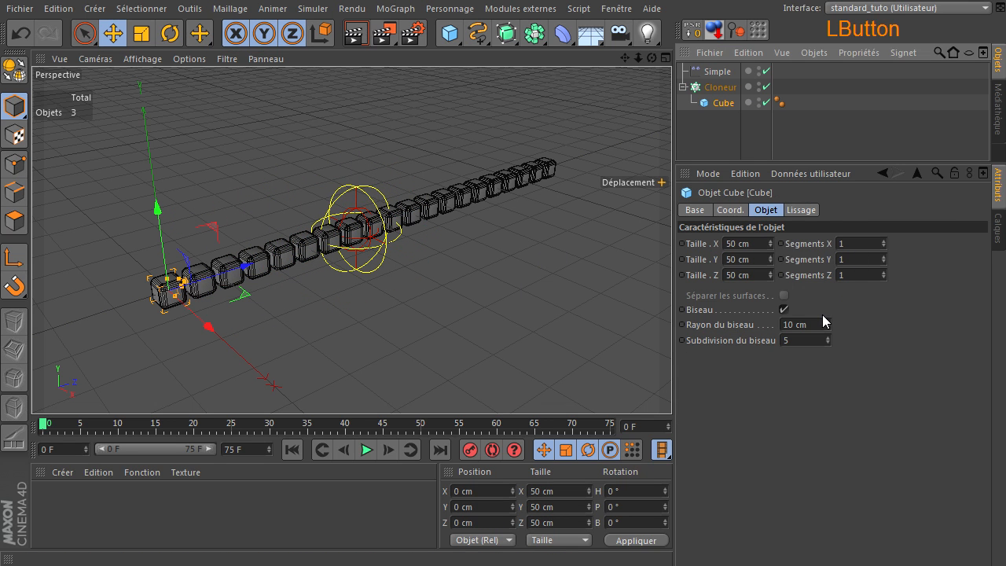
pyautogui.click(806, 325)
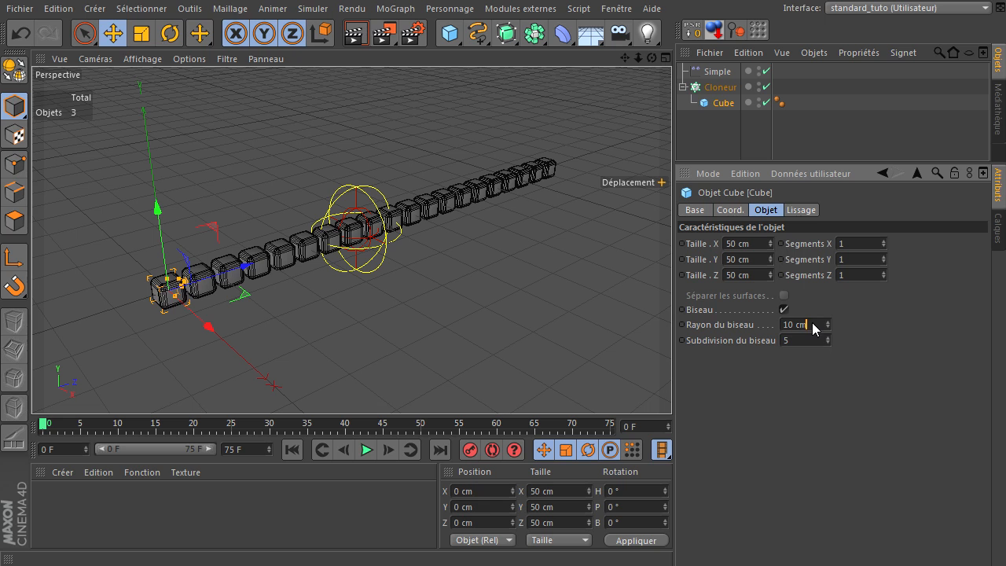
pyautogui.moveTo(812, 322); pyautogui.dragTo(650, 329)
pyautogui.write('0')
pyautogui.press('Return')
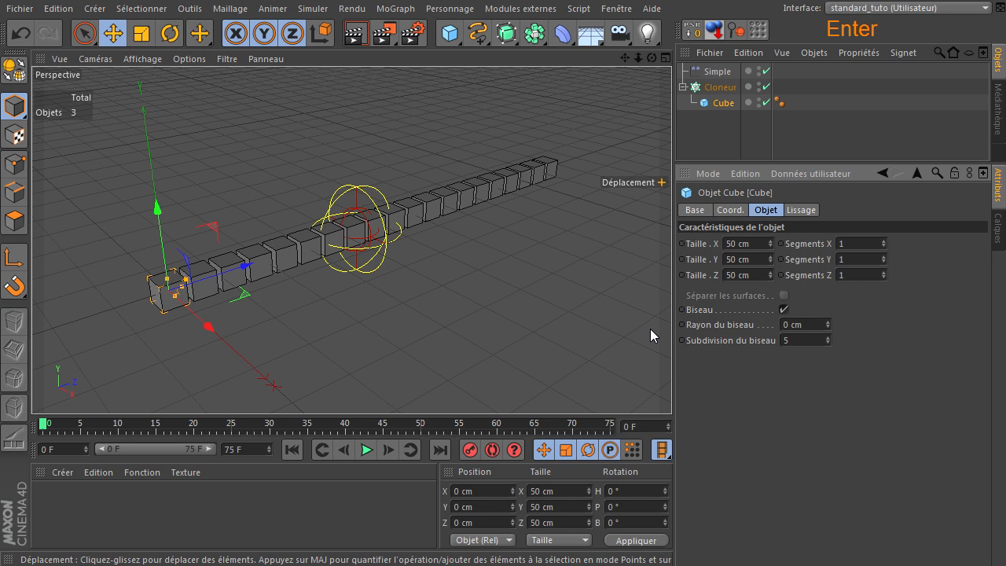
pyautogui.doubleClick(800, 325)
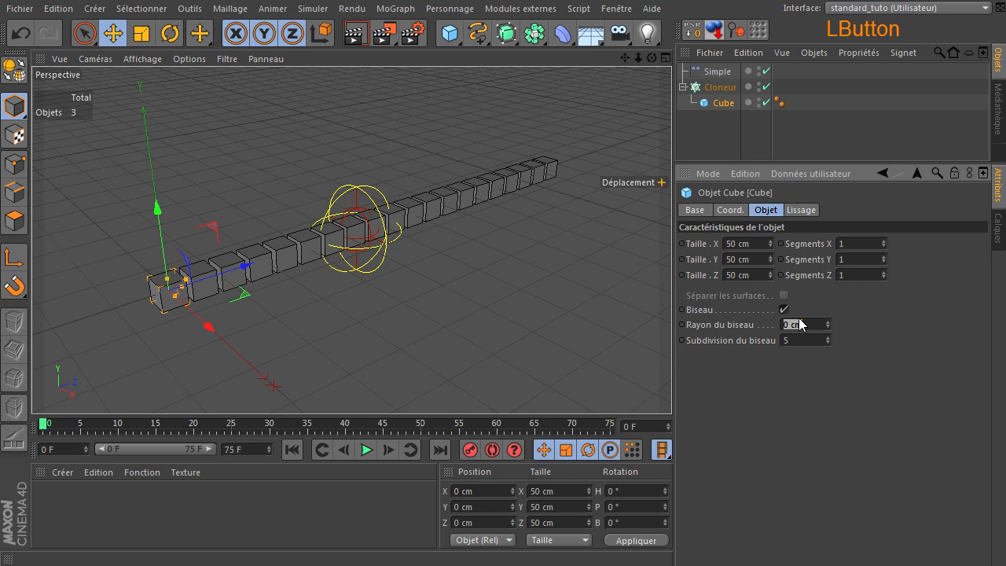
pyautogui.write('25')
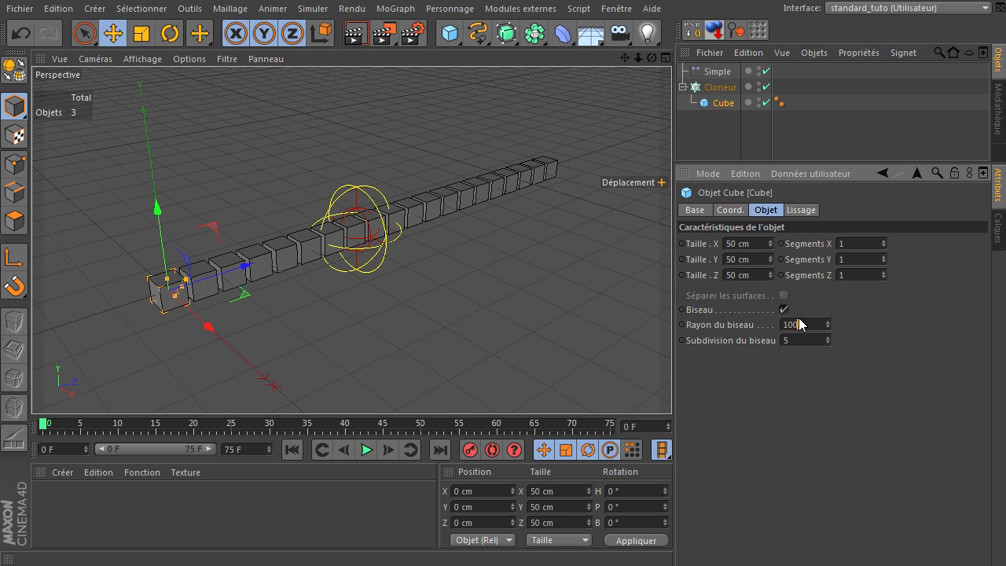
pyautogui.press('Return')
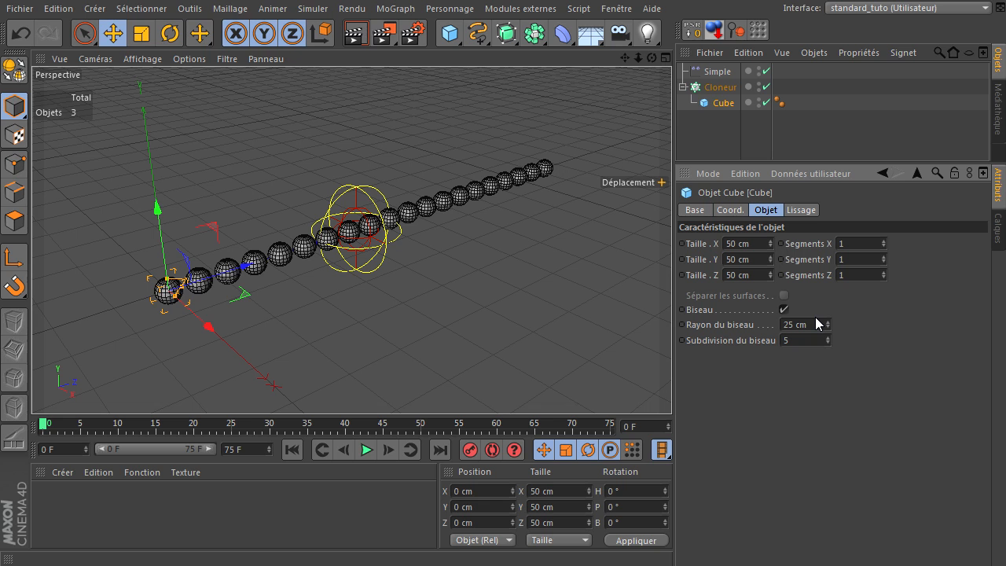
pyautogui.click(806, 325)
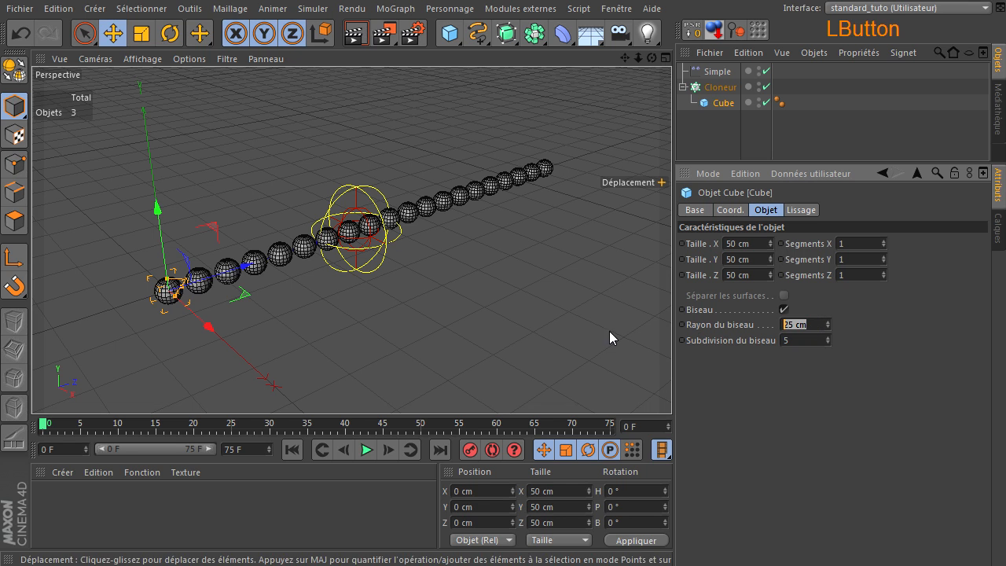
# - Delete the Simple effector and display the cloned Cube's object properties
pyautogui.click(718, 73)
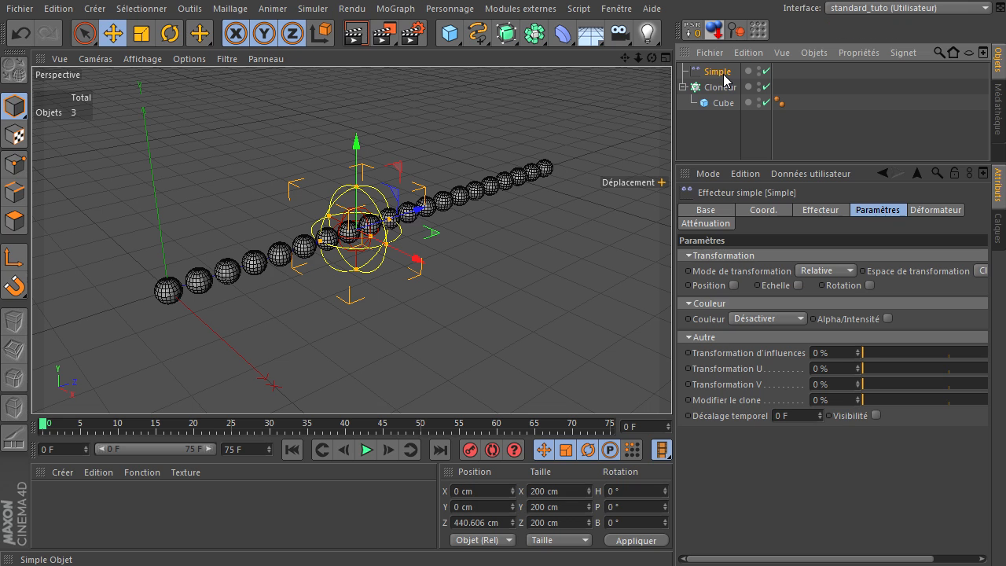
pyautogui.press('Delete')
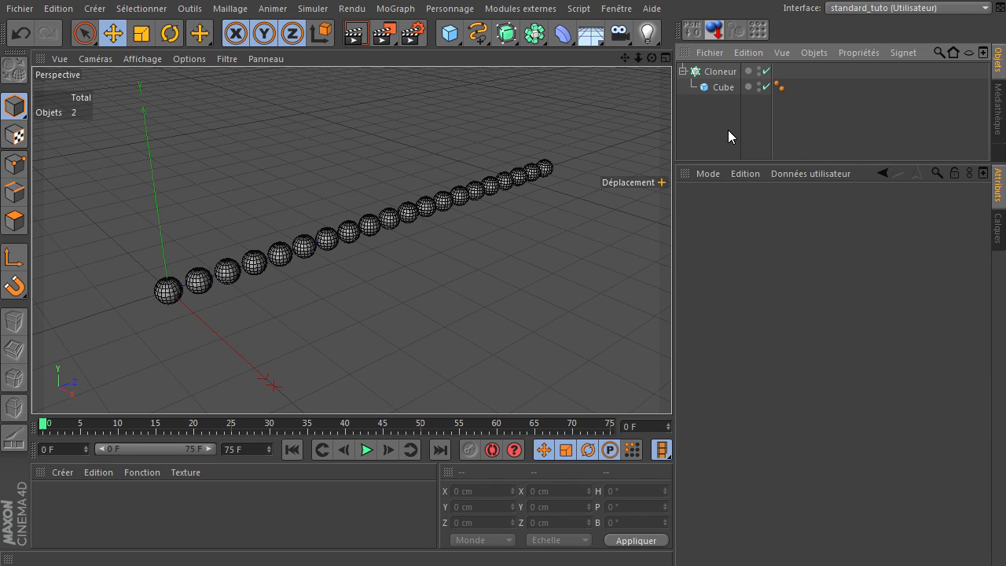
pyautogui.click(724, 88)
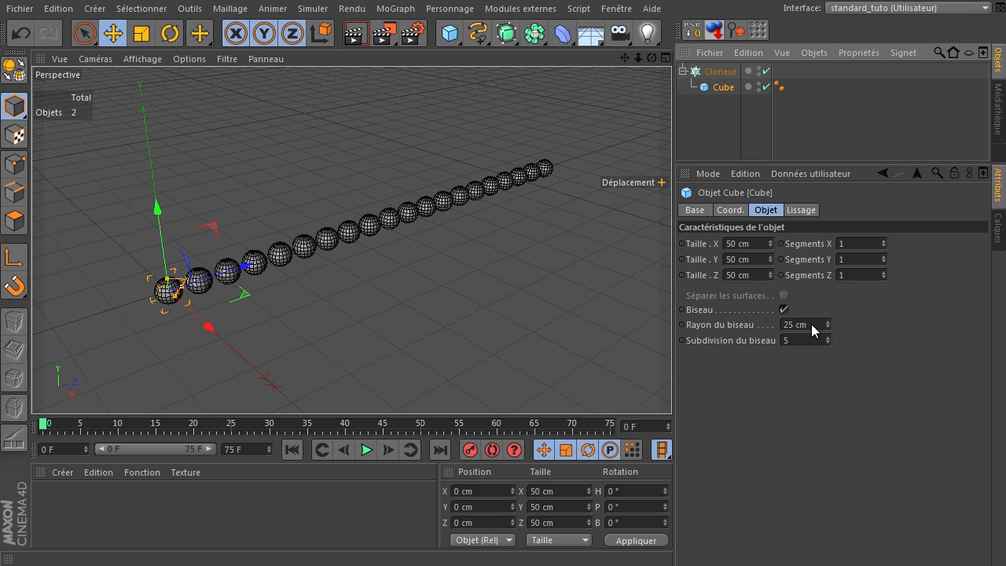
# - Set the cloned Cube's bevel radius to 0 cm
pyautogui.click(810, 324)
pyautogui.write('0')
pyautogui.press('Return')
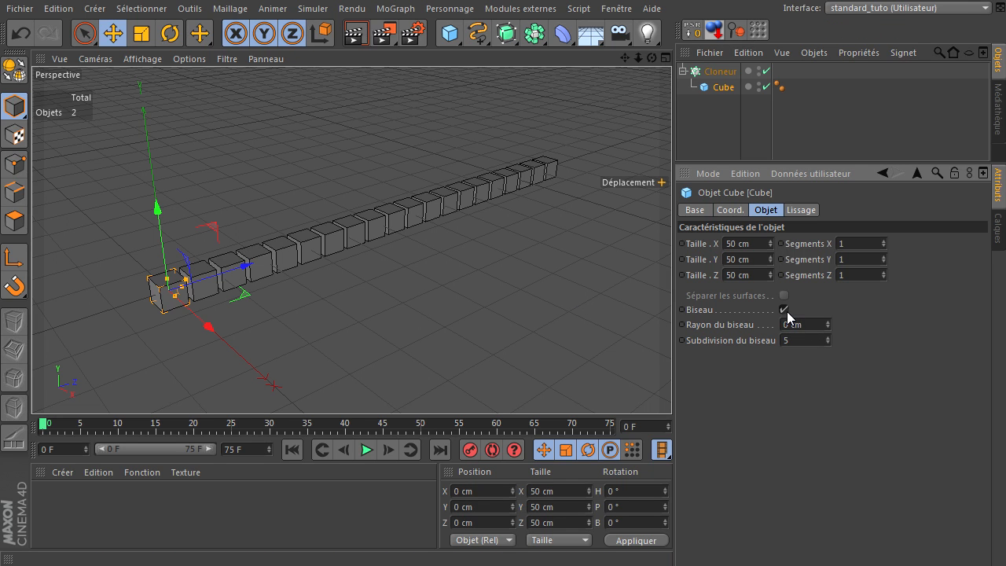
# - Make the Cloneur editable and expand its hierarchy, enlarging the object list until all the individual cubes fit
pyautogui.click(708, 72)
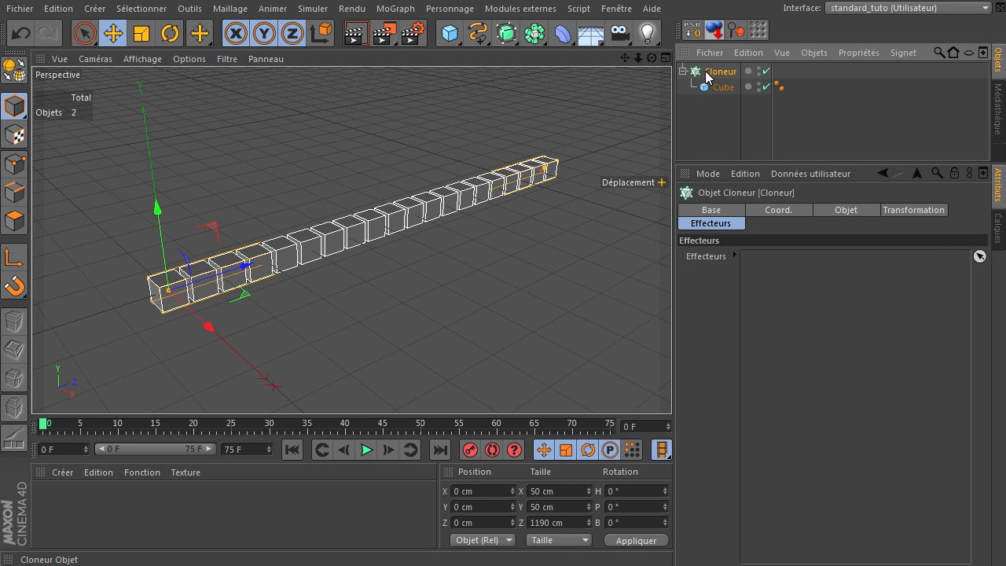
pyautogui.press('c')
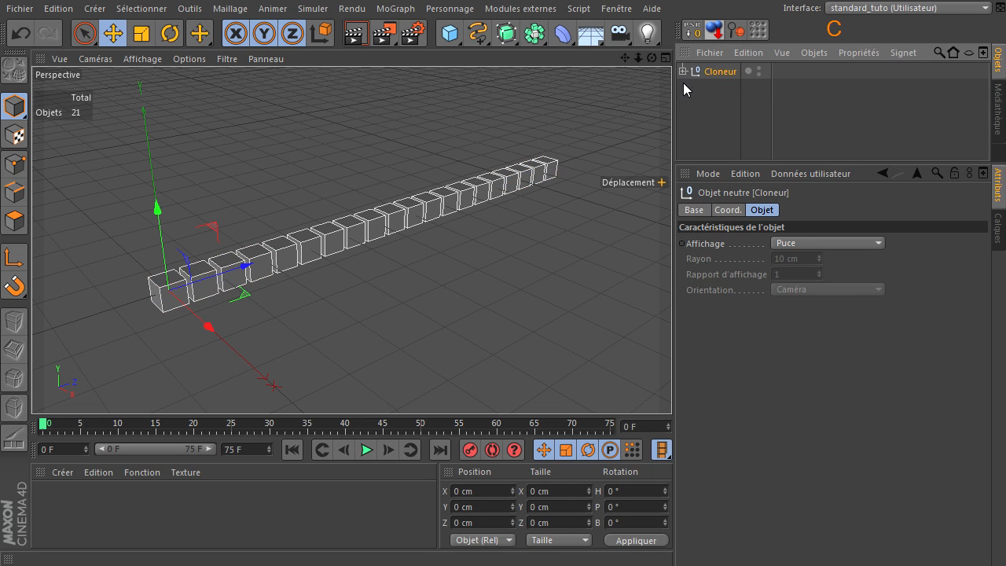
pyautogui.click(705, 88)
pyautogui.click(683, 72)
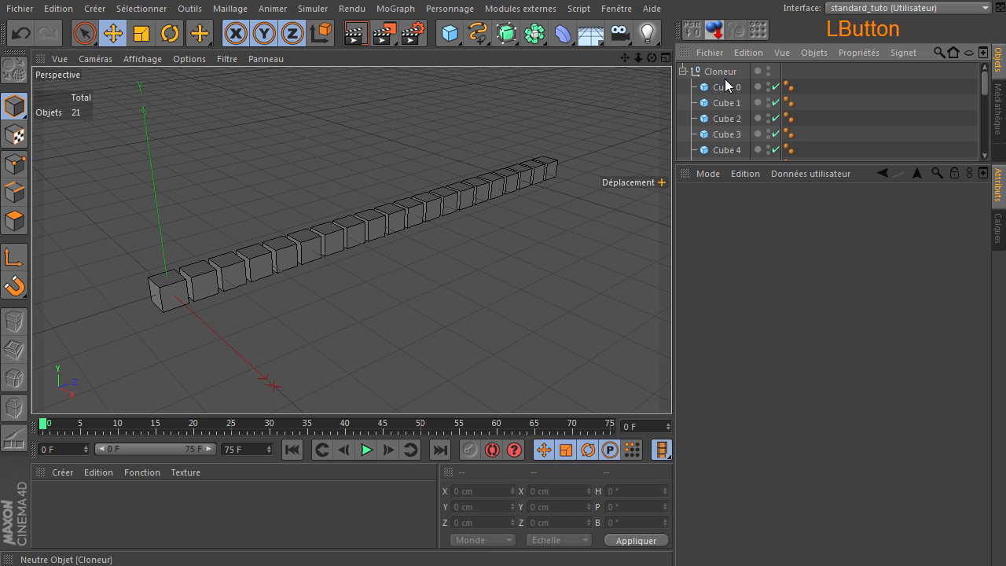
pyautogui.scroll(-5, 730, 107)
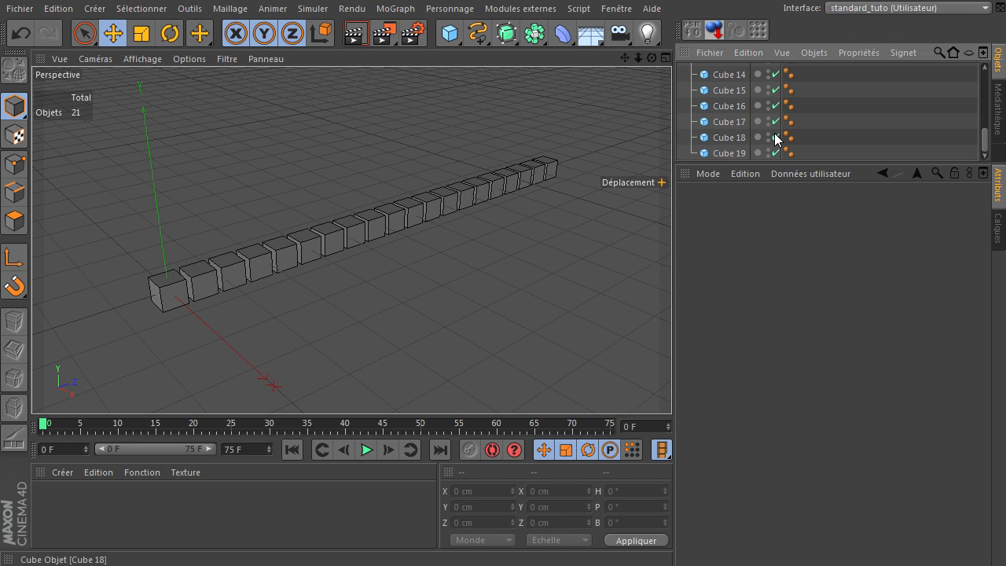
pyautogui.moveTo(732, 162); pyautogui.dragTo(735, 442)
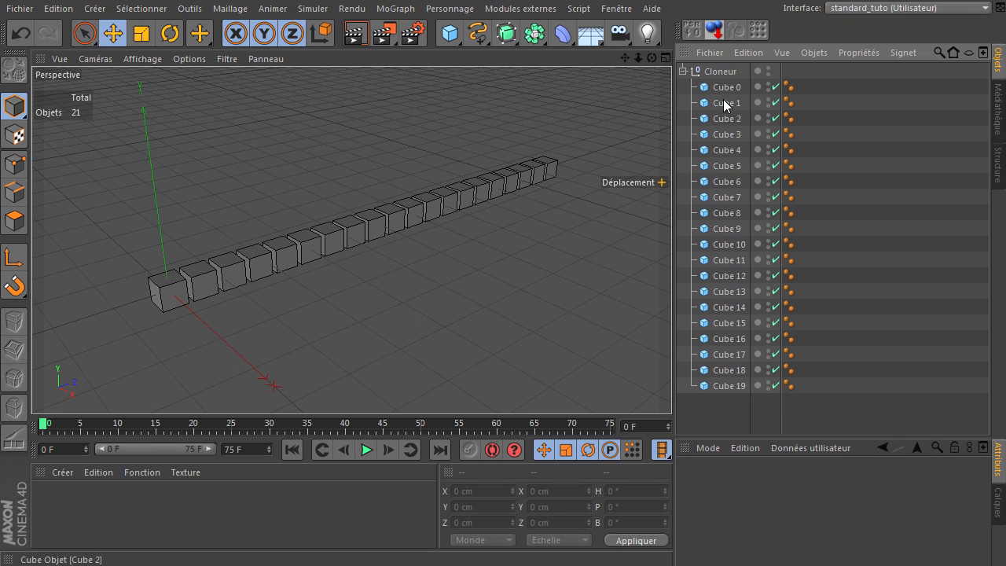
pyautogui.click(705, 415)
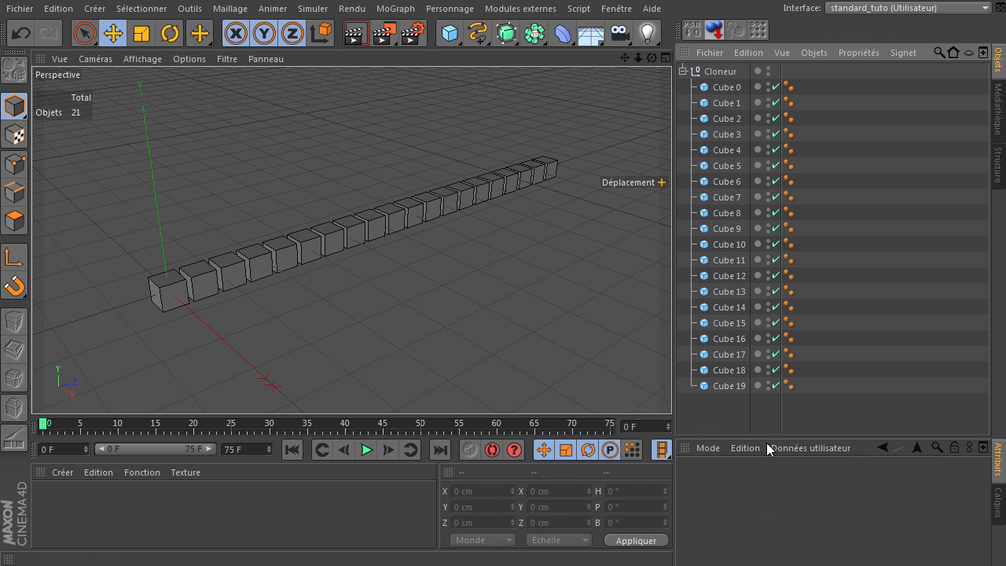
pyautogui.moveTo(768, 438); pyautogui.dragTo(769, 417)
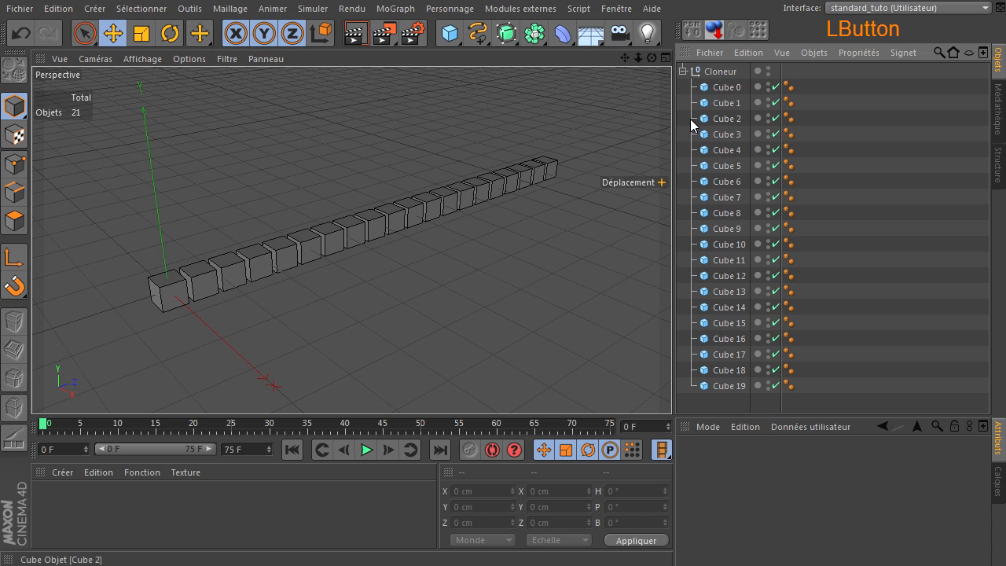
# - Rename the Cloneur null holding the cubes as groupe and collapse its hierarchy
pyautogui.doubleClick(714, 74)
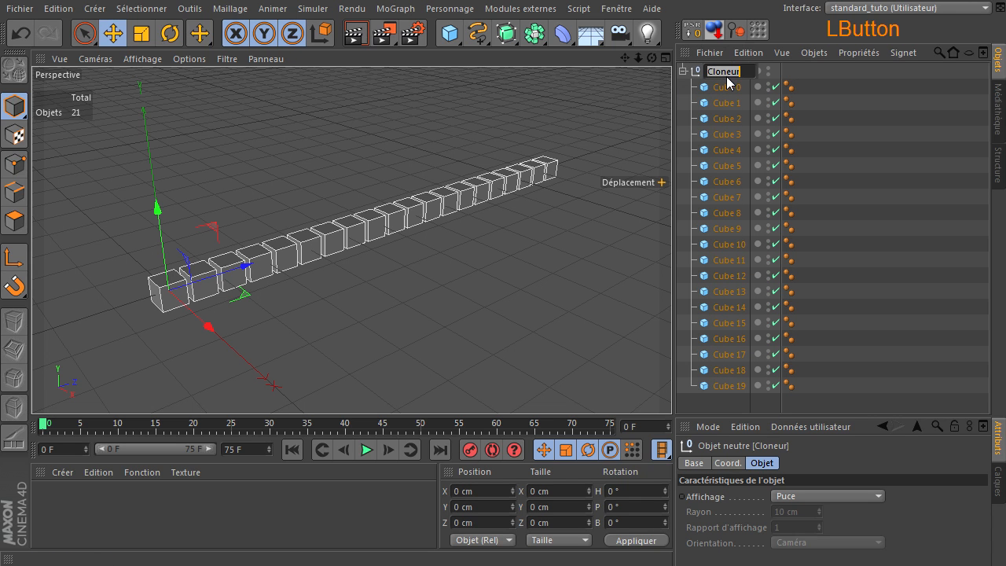
pyautogui.write('groupe')
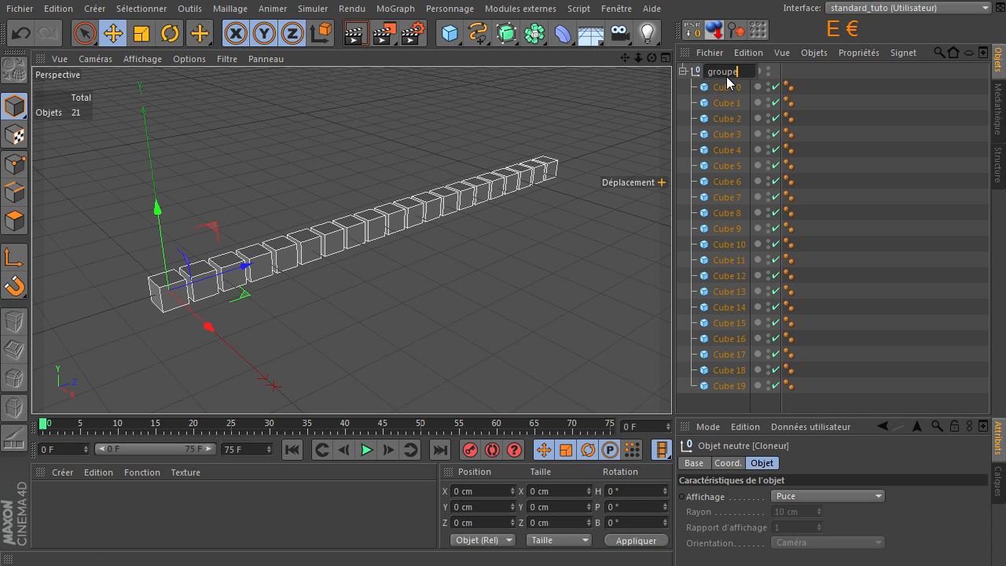
pyautogui.press('Return')
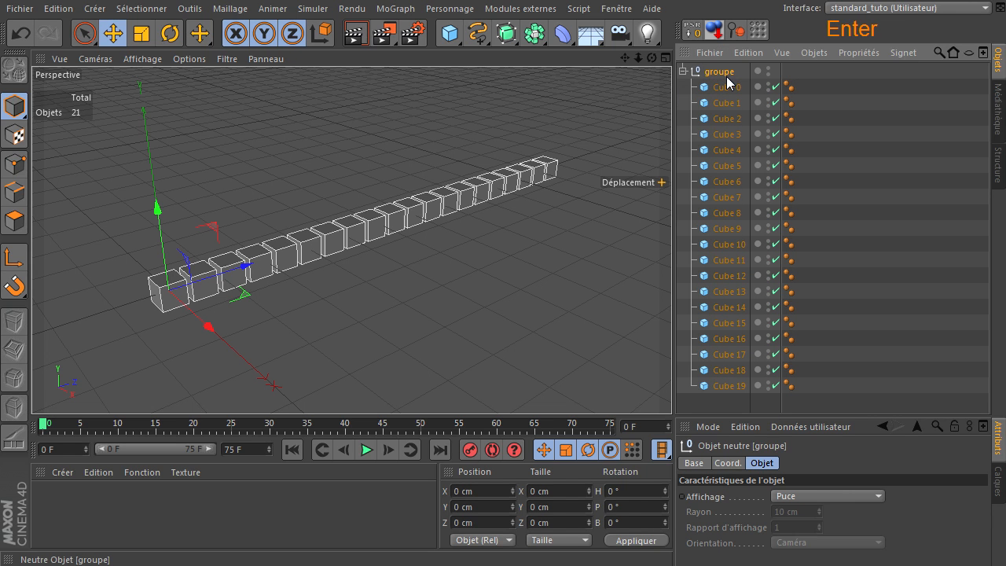
pyautogui.click(683, 71)
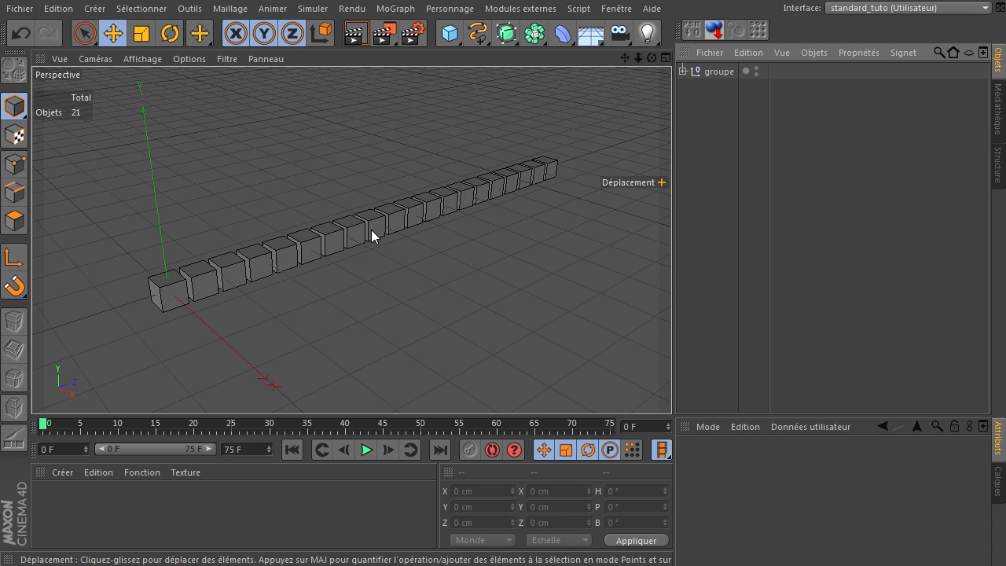
# - Add a Neutre object to the scene and name it mon effecteur
pyautogui.moveTo(450, 31); pyautogui.dragTo(531, 49)
pyautogui.doubleClick(719, 72)
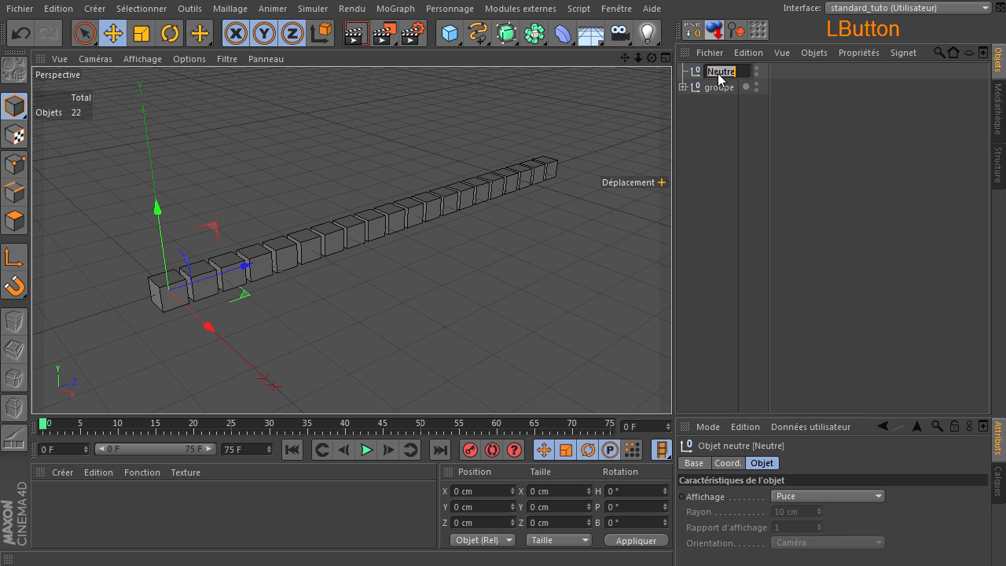
pyautogui.write('mon e')
pyautogui.write('ffecte')
pyautogui.write('ur')
pyautogui.press('Return')
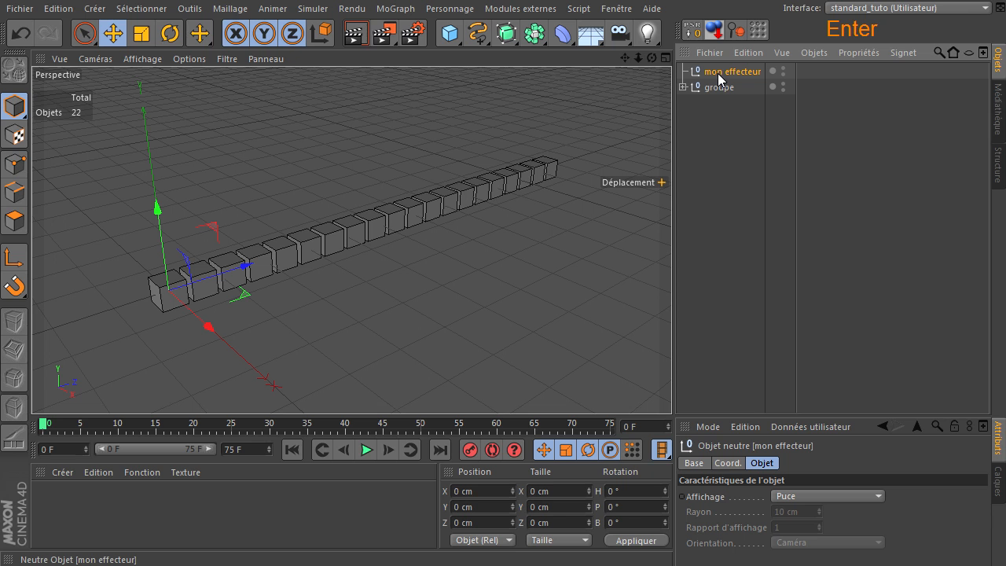
# - Give mon effecteur an XPresso tag and place the object as a node in the XPresso graph
pyautogui.rightClick(707, 75)
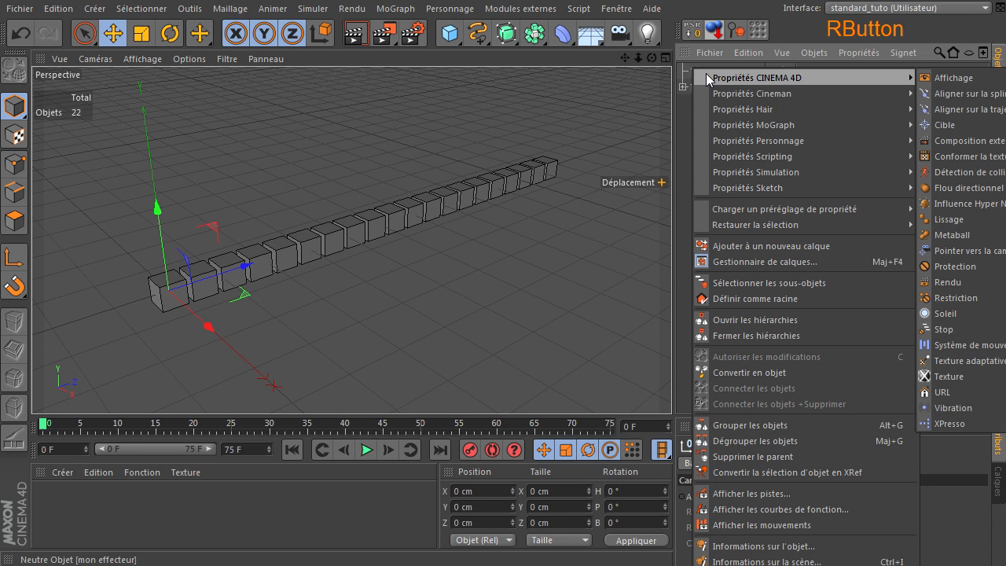
pyautogui.click(941, 425)
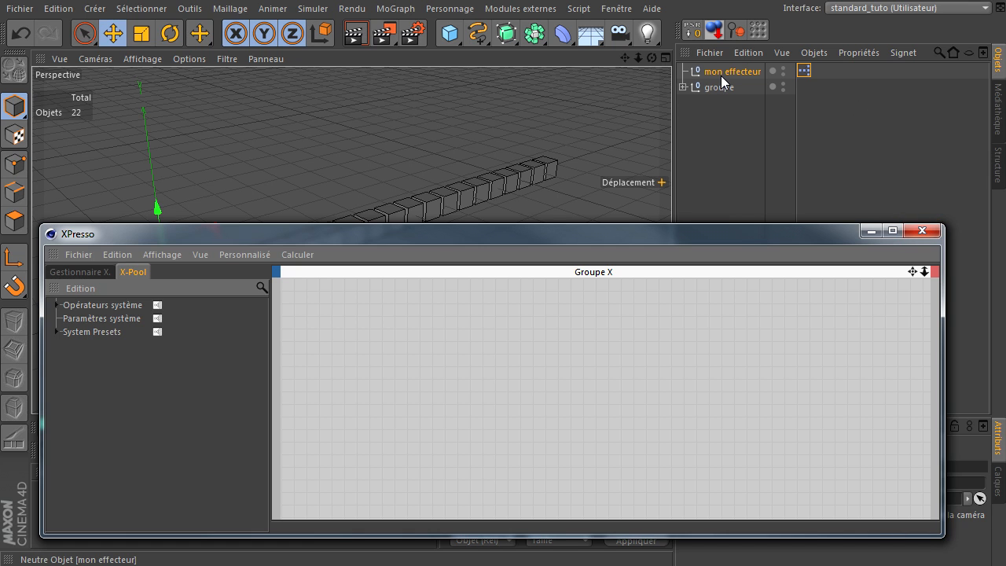
pyautogui.moveTo(721, 76); pyautogui.dragTo(694, 131)
pyautogui.moveTo(452, 345); pyautogui.dragTo(432, 313)
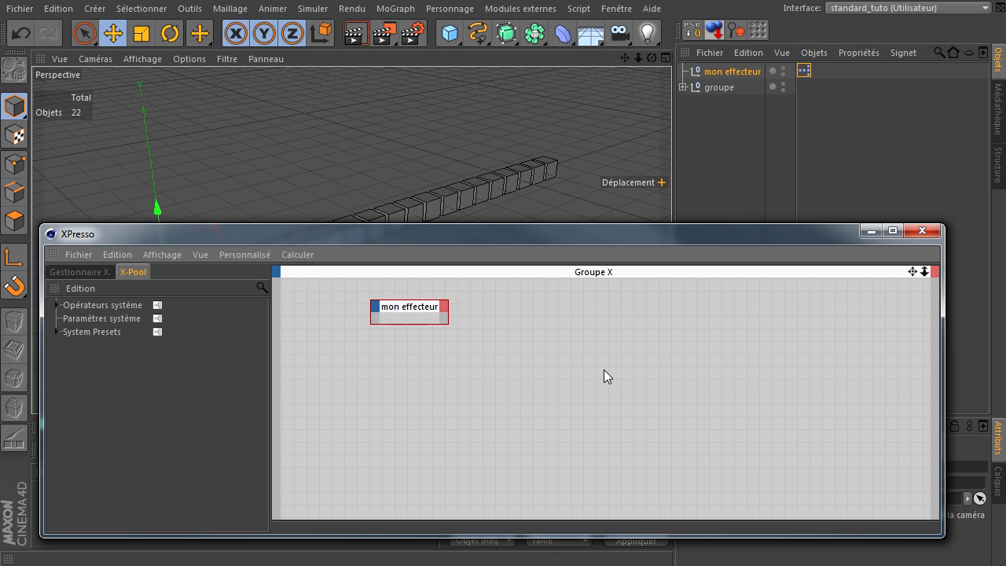
# - Add the MoGraph Atténuation operator to the graph beside the mon effecteur node
pyautogui.click(56, 305)
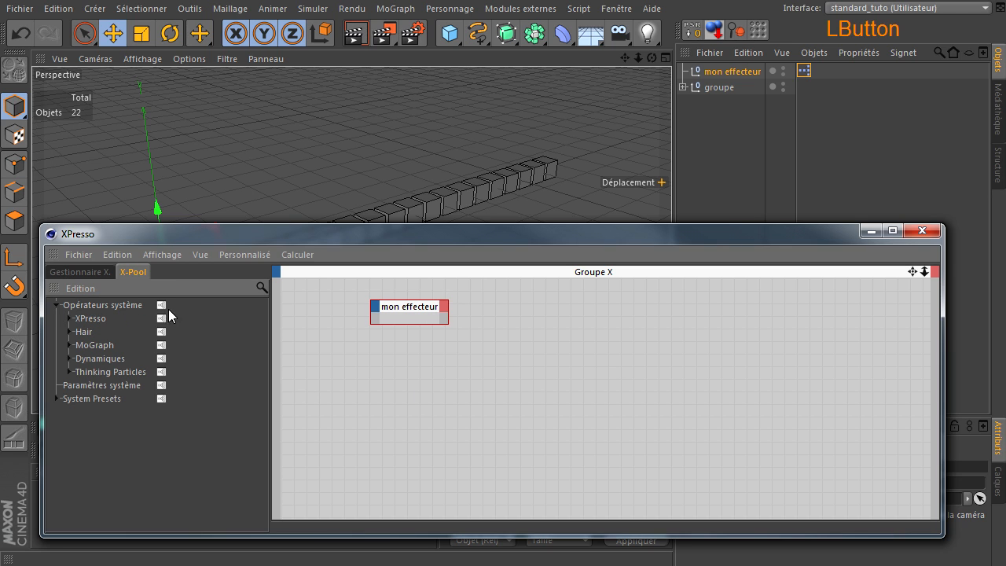
pyautogui.click(68, 346)
pyautogui.click(130, 399)
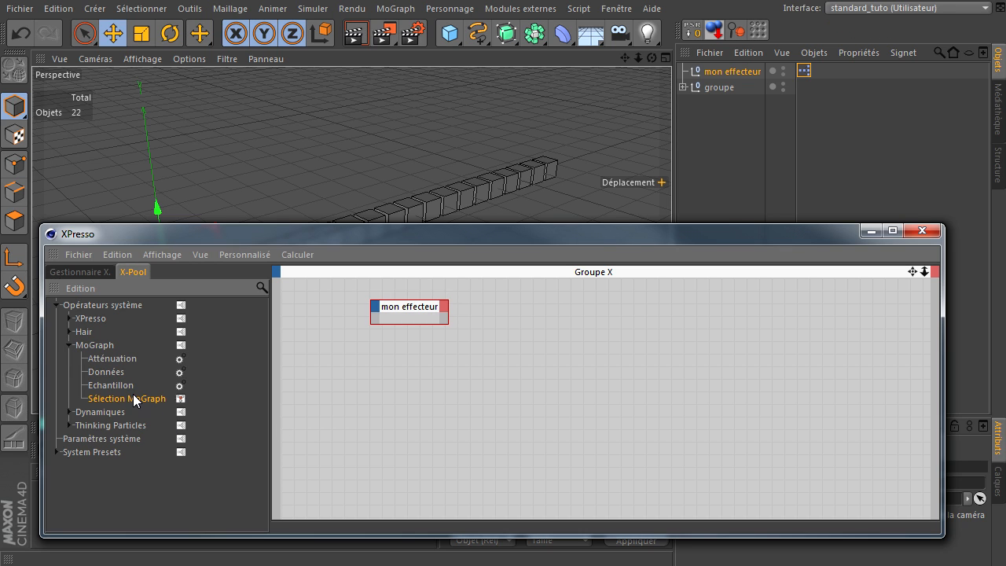
pyautogui.click(126, 395)
pyautogui.click(113, 376)
pyautogui.click(116, 359)
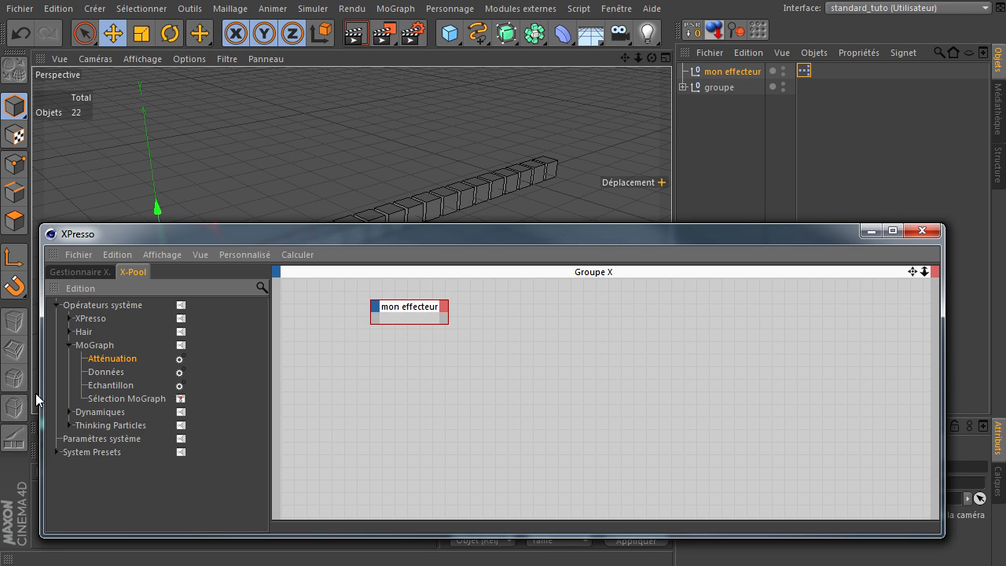
pyautogui.moveTo(112, 364); pyautogui.dragTo(602, 329)
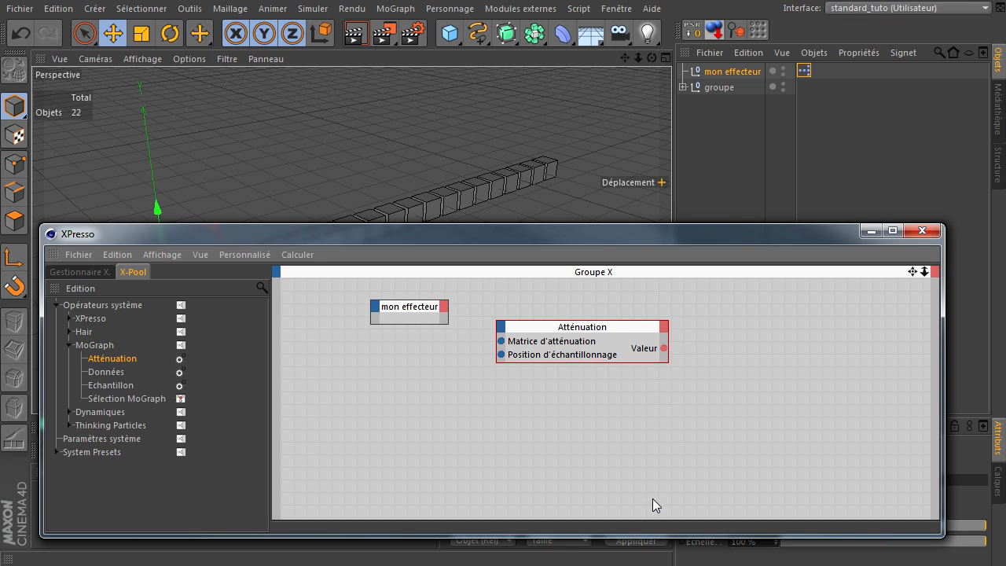
# - Check the port information of the Atténuation node's Valeur output and Matrice d'atténuation input
pyautogui.moveTo(566, 252); pyautogui.dragTo(583, 264)
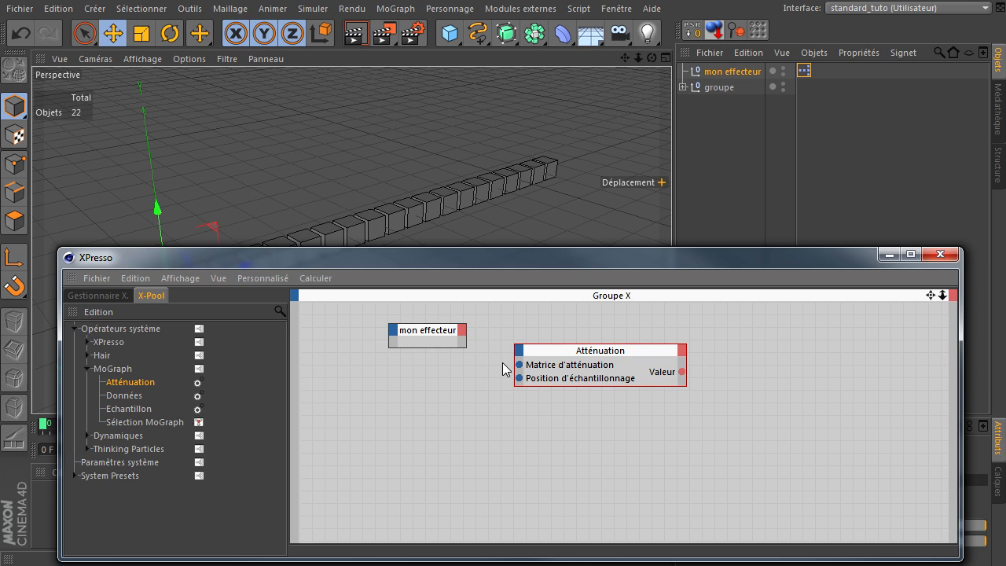
pyautogui.rightClick(682, 373)
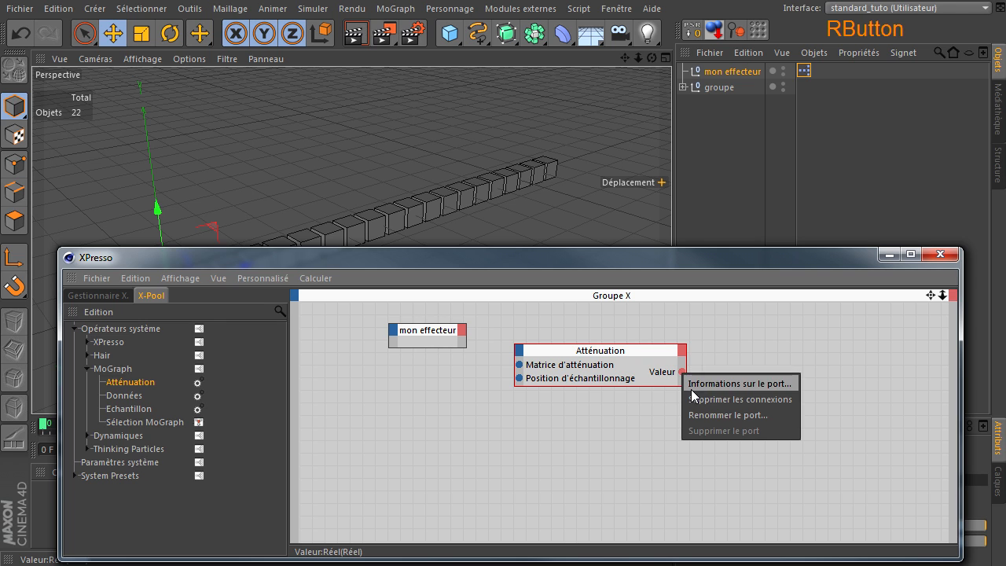
pyautogui.click(692, 388)
pyautogui.click(690, 437)
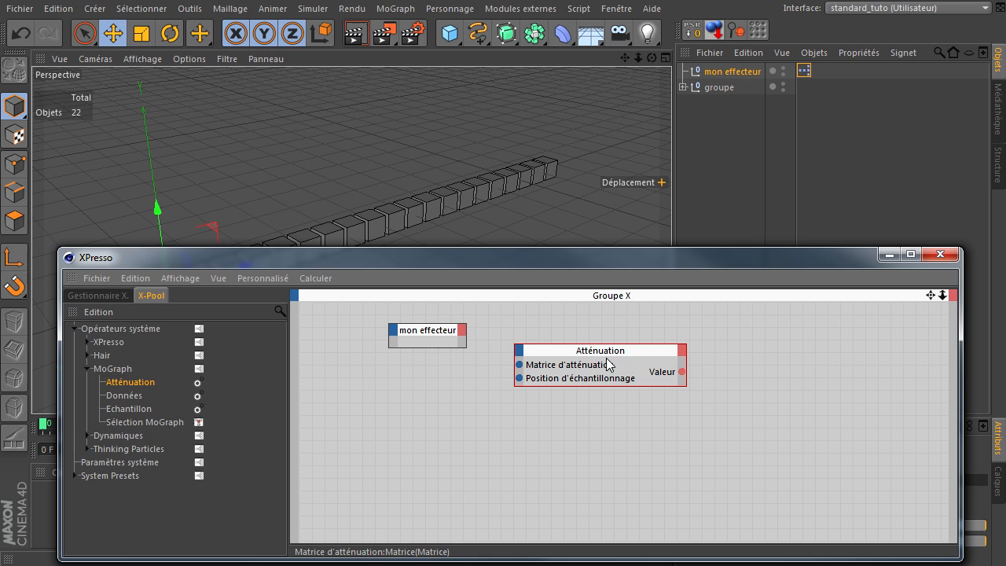
pyautogui.rightClick(519, 365)
pyautogui.click(533, 375)
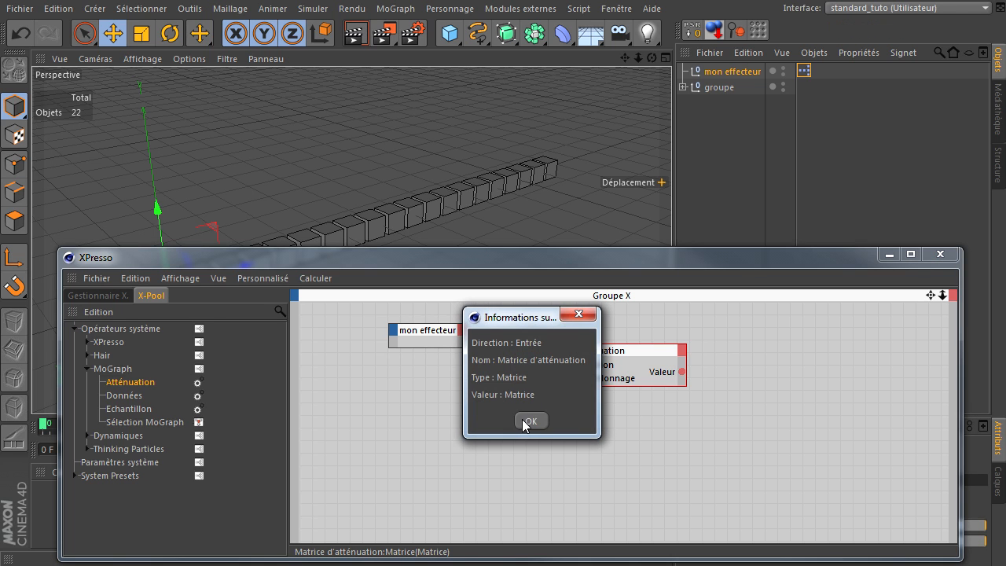
pyautogui.click(523, 419)
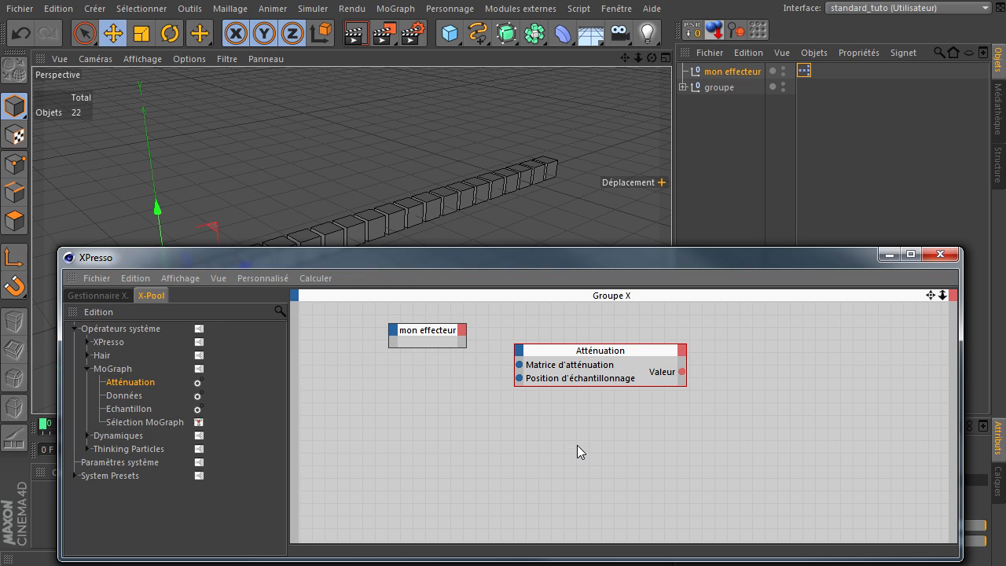
# - Add a Matrice globale output to the mon effecteur node and connect it to Matrice d'atténuation on the Atténuation node
pyautogui.moveTo(432, 331); pyautogui.dragTo(478, 413)
pyautogui.moveTo(448, 350); pyautogui.dragTo(522, 367)
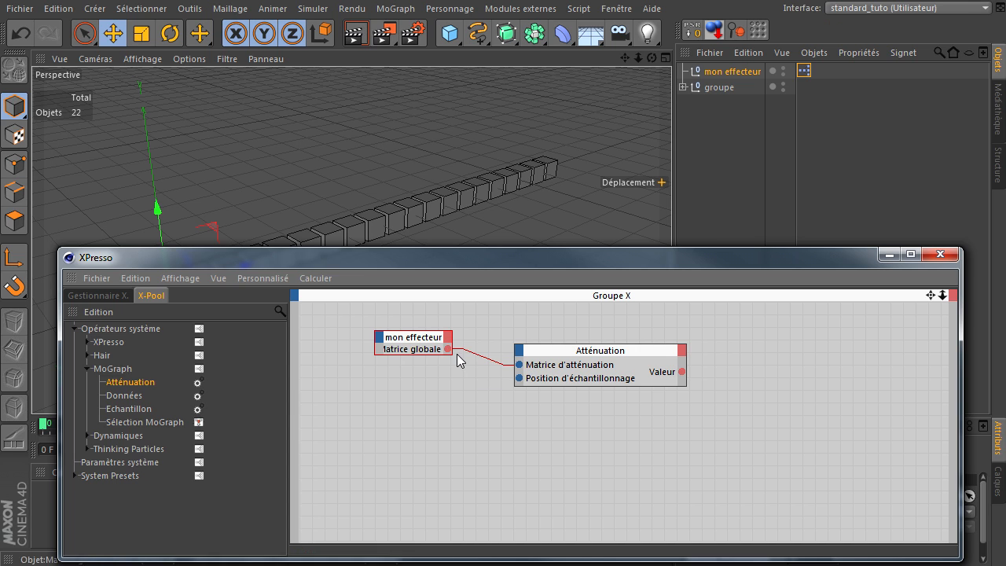
pyautogui.keyDown('ctrl'); pyautogui.click(421, 342); pyautogui.keyUp('ctrl')
pyautogui.moveTo(421, 339); pyautogui.dragTo(459, 335)
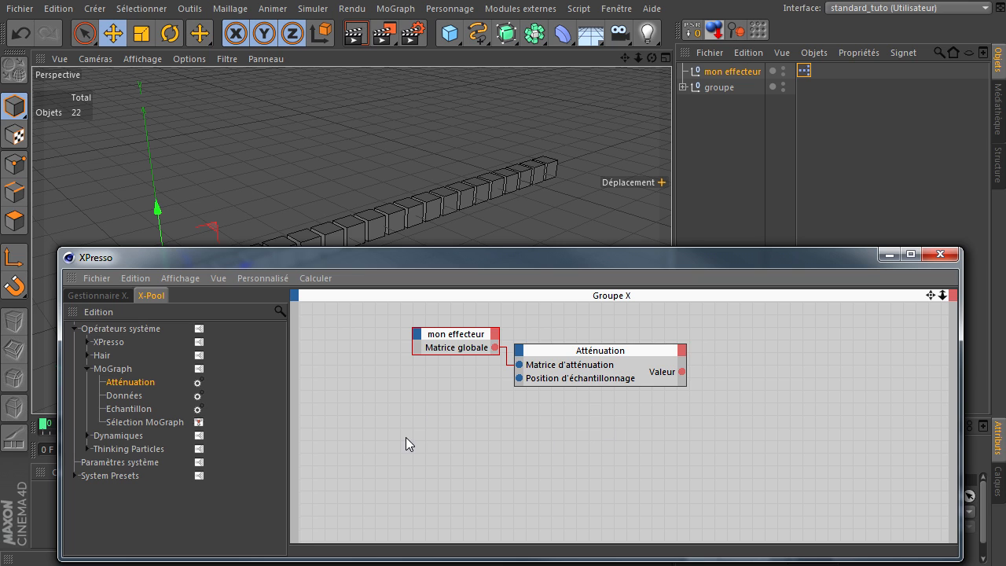
# - Add a Liste d'objets iterator to the graph, below the mon effecteur node
pyautogui.click(88, 343)
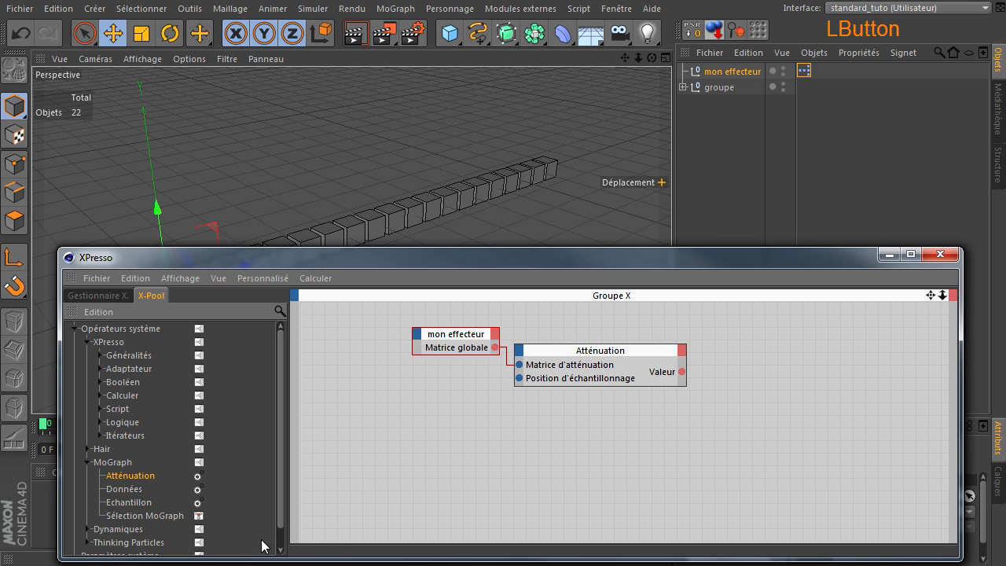
pyautogui.click(101, 436)
pyautogui.click(150, 454)
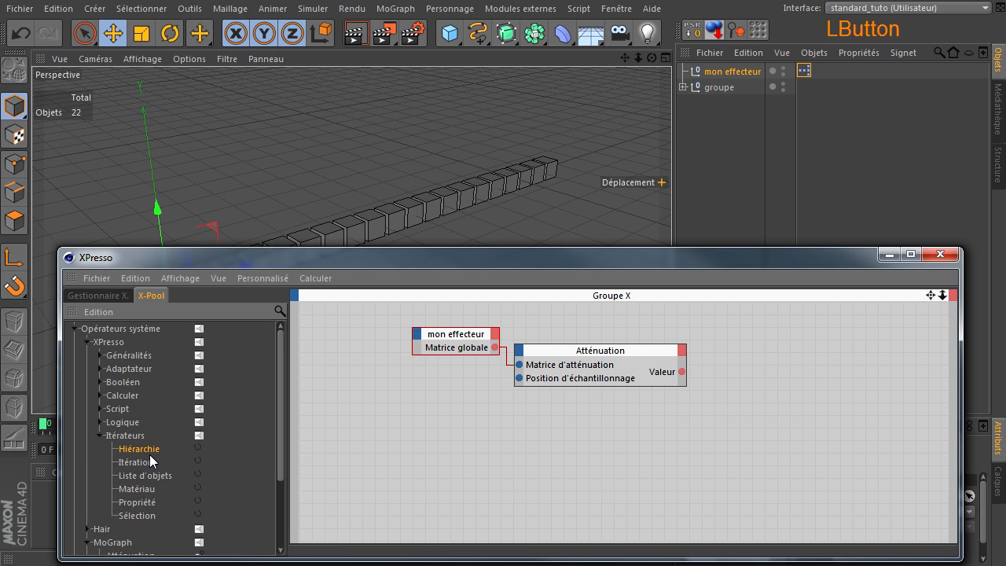
pyautogui.click(151, 477)
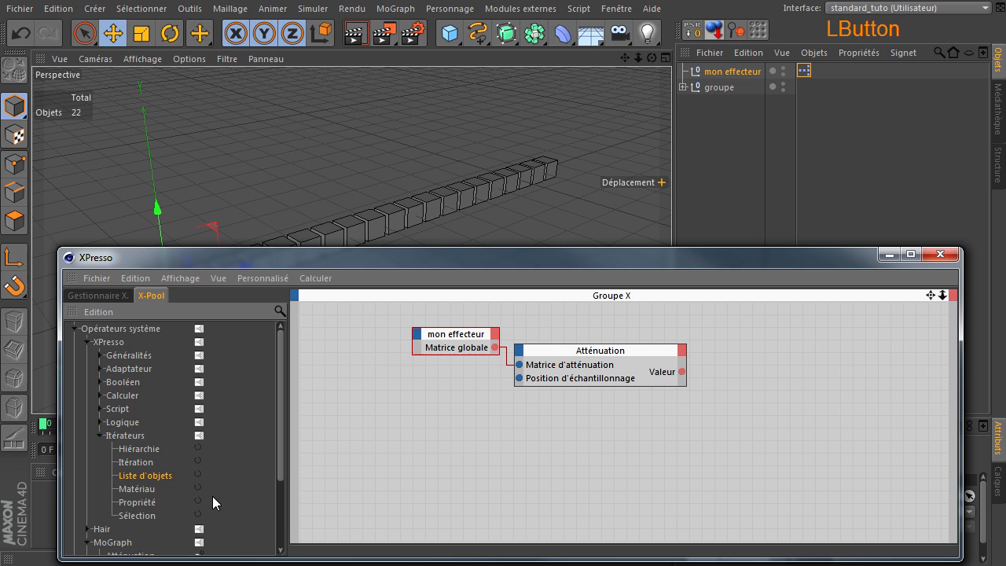
pyautogui.moveTo(140, 478); pyautogui.dragTo(449, 447)
pyautogui.moveTo(363, 435); pyautogui.dragTo(340, 441)
pyautogui.click(361, 440)
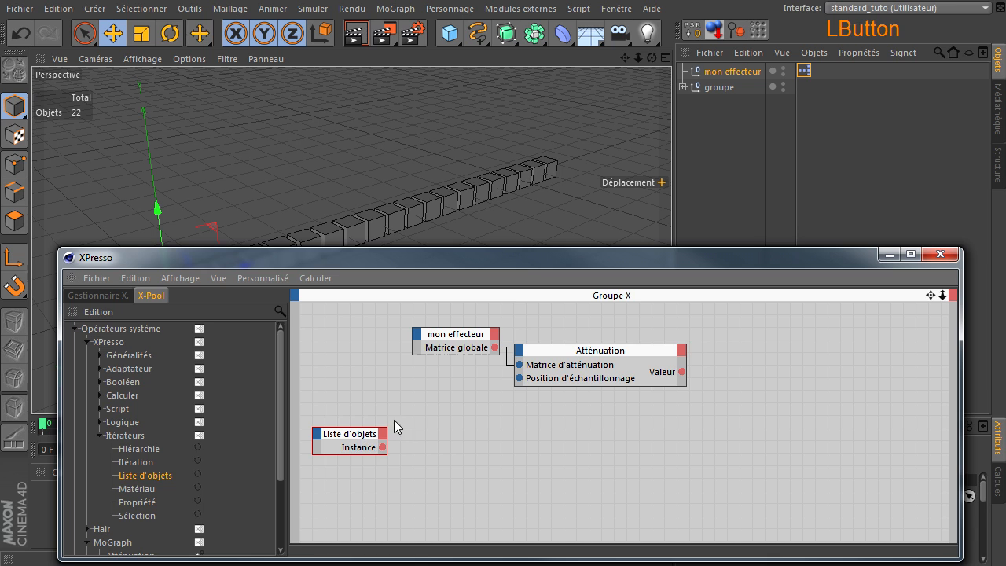
# - Enlarge the Attributes manager and uncover the Liste d'objets node's expanded Liste d'itération field
pyautogui.moveTo(520, 259); pyautogui.dragTo(626, 565)
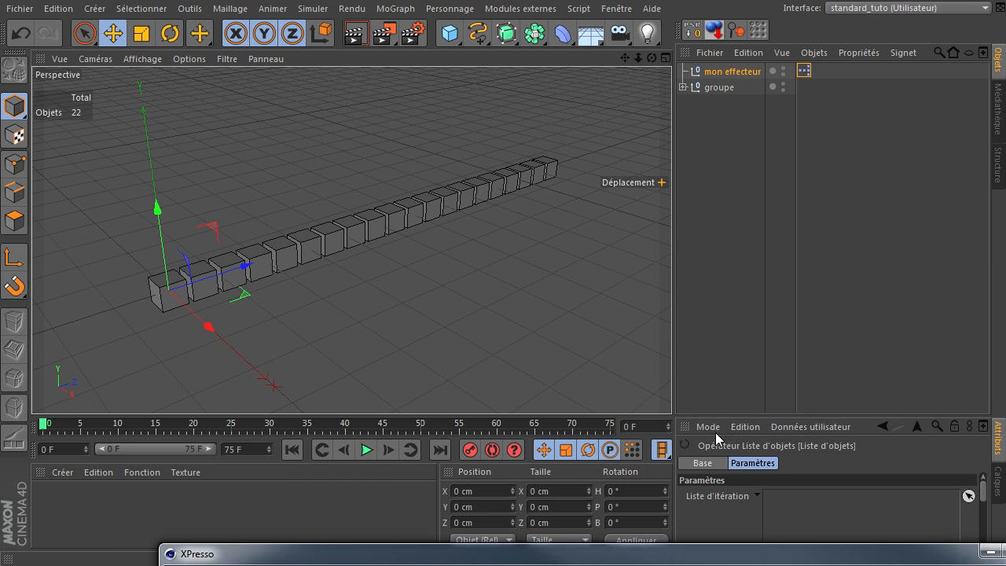
pyautogui.moveTo(720, 417); pyautogui.dragTo(727, 162)
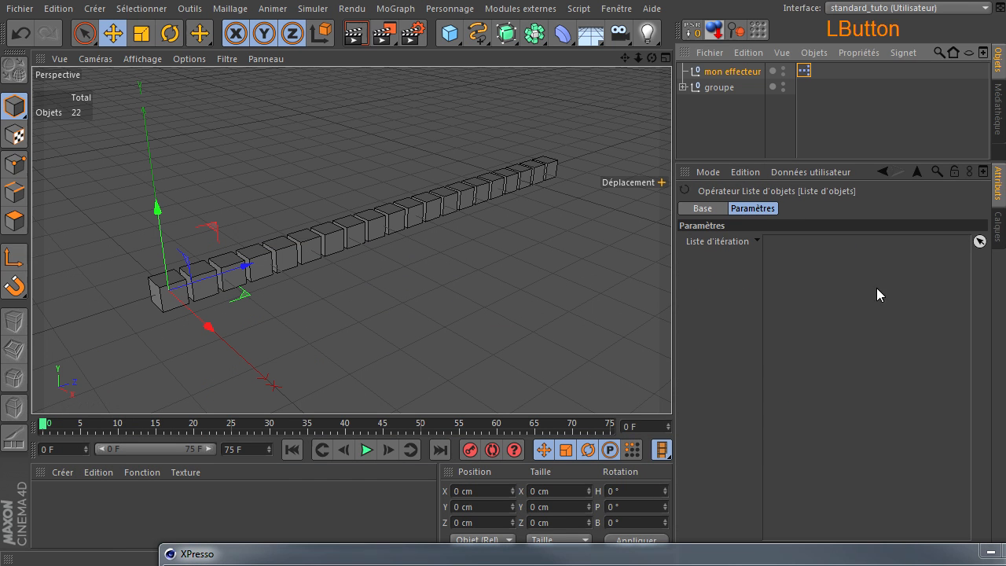
pyautogui.click(757, 240)
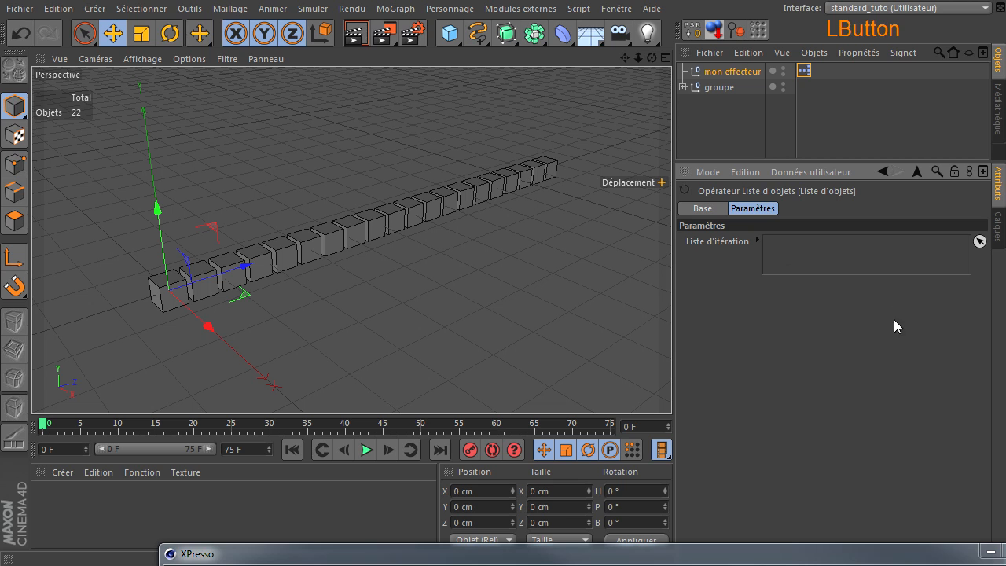
pyautogui.click(757, 240)
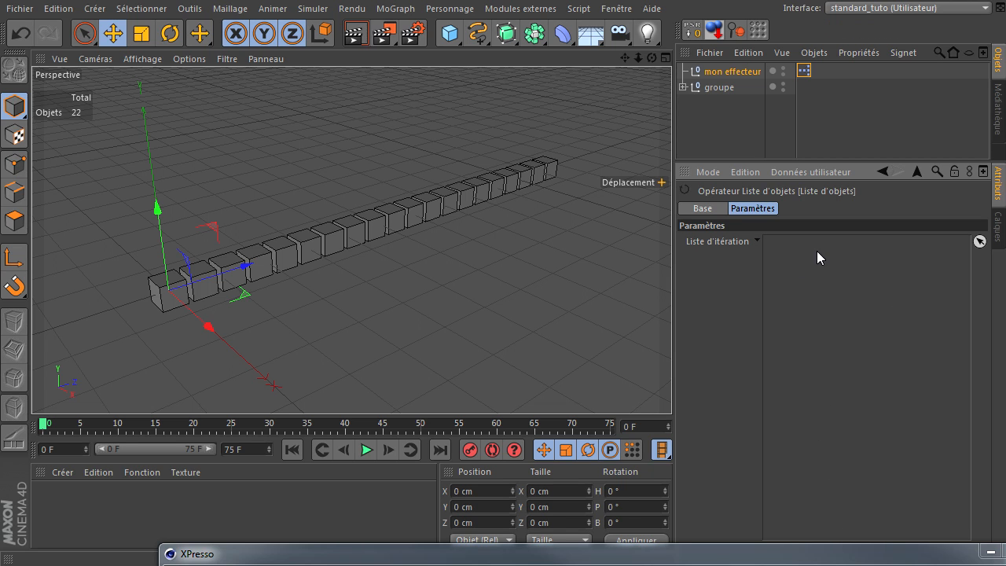
pyautogui.click(736, 557)
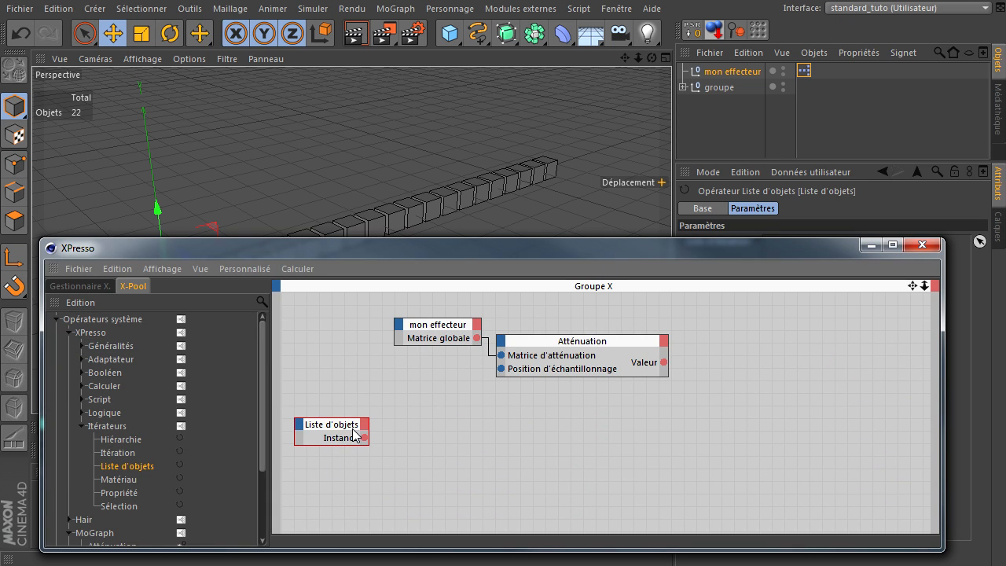
pyautogui.moveTo(632, 248); pyautogui.dragTo(725, 514)
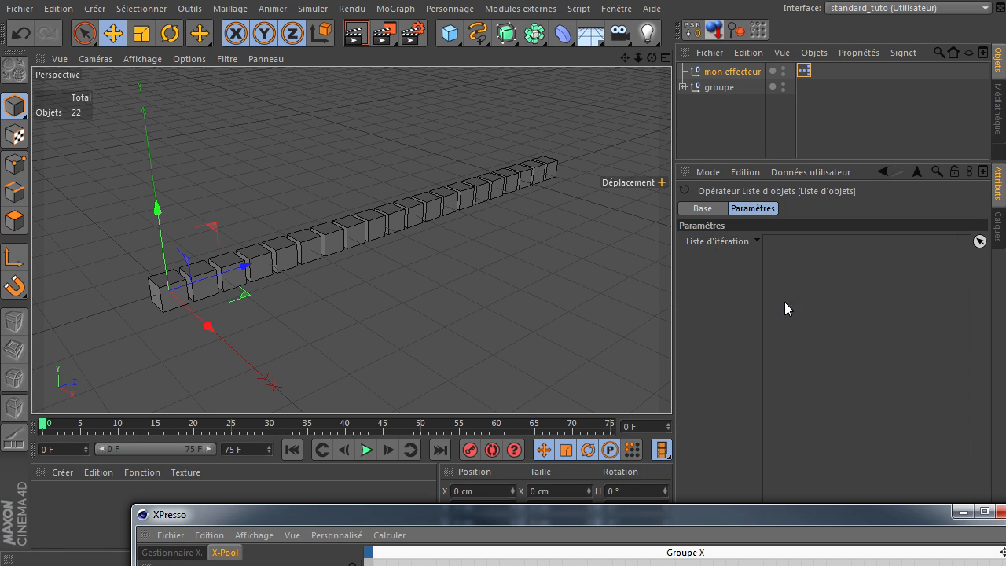
# - Fill the Liste d'objets node's Liste d'itération with all cubes of groupe, from Cube 0 to Cube 19
pyautogui.click(683, 87)
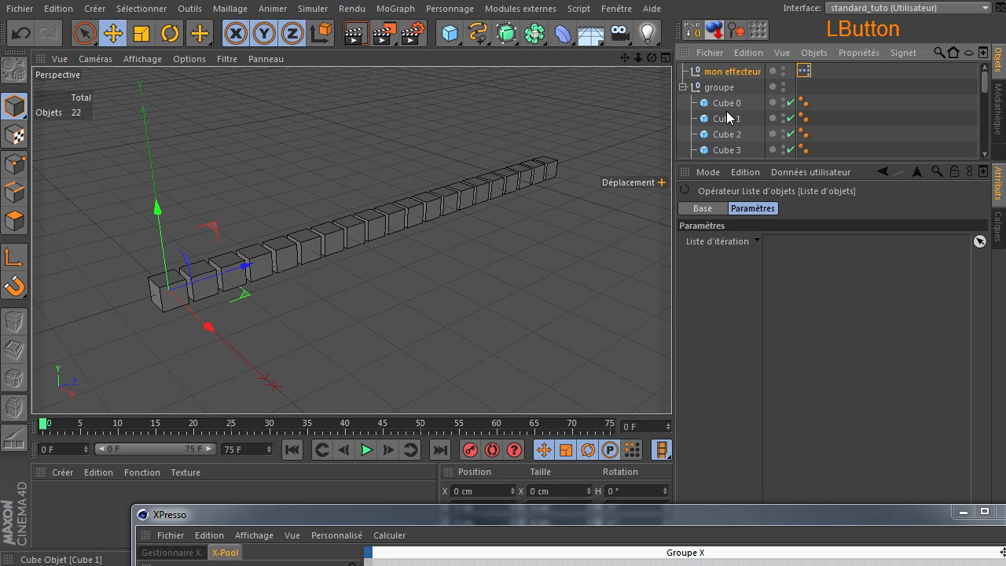
pyautogui.click(731, 106)
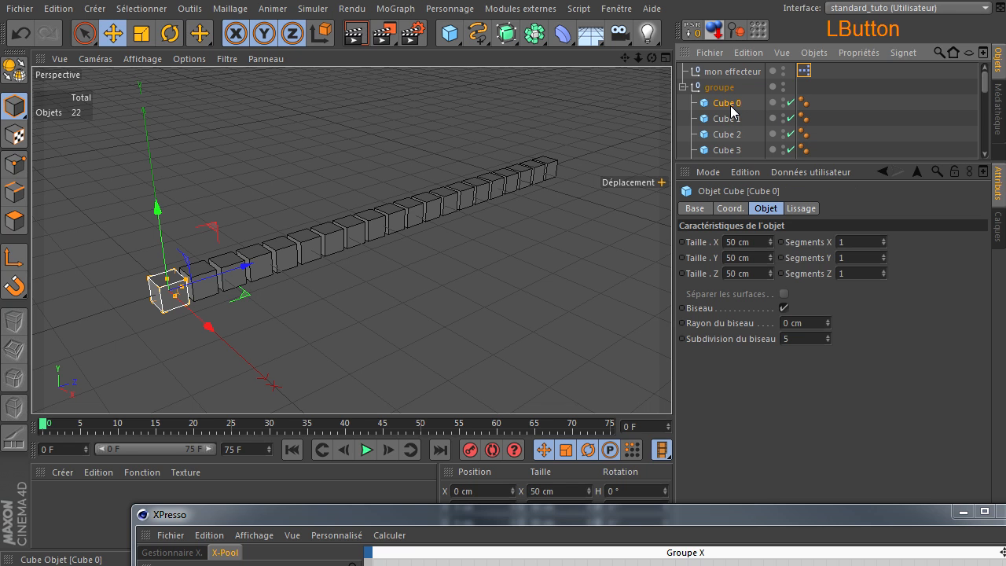
pyautogui.scroll(-5, 730, 105)
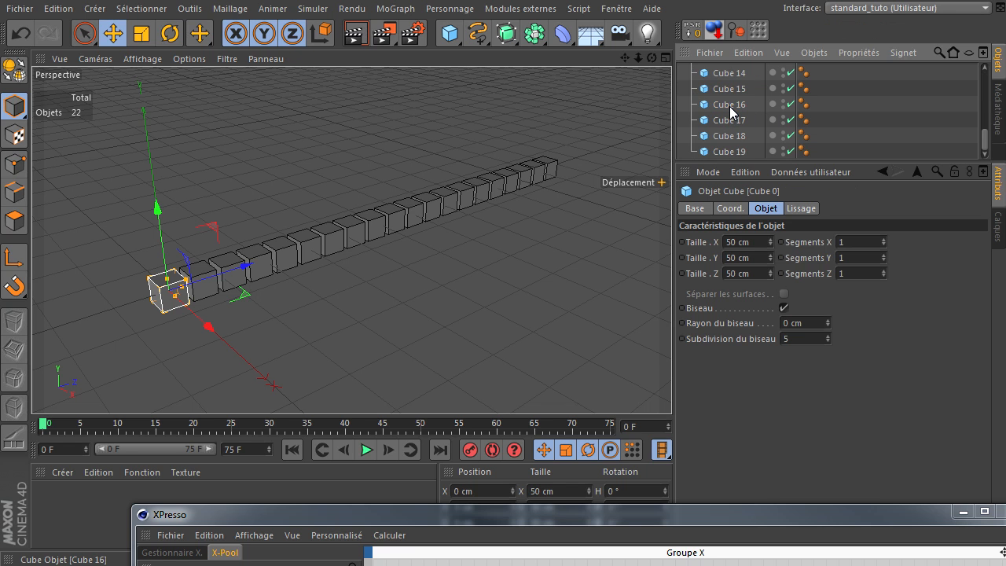
pyautogui.keyDown('shift'); pyautogui.click(723, 152); pyautogui.keyUp('shift')
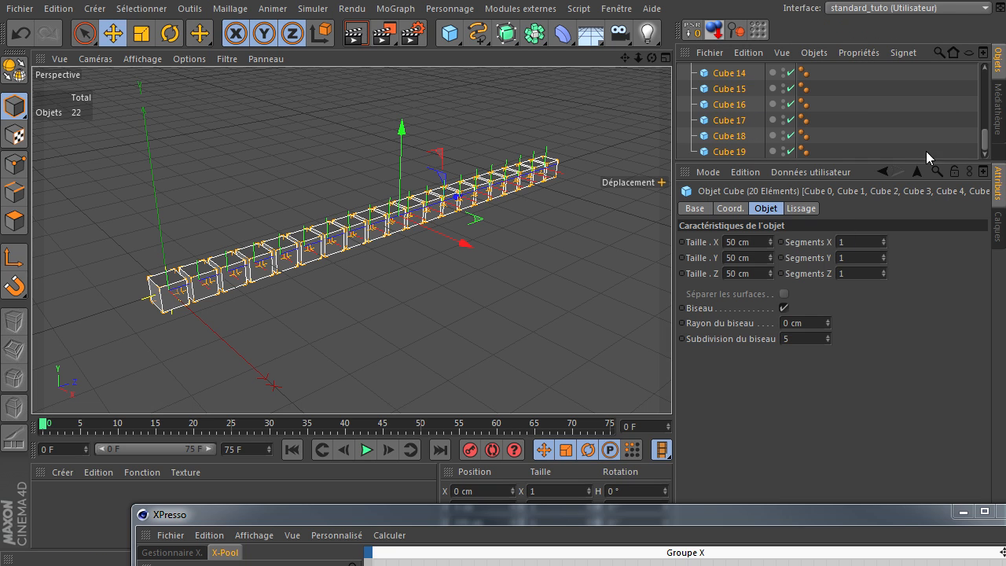
pyautogui.moveTo(986, 143); pyautogui.dragTo(987, 71)
pyautogui.moveTo(397, 515); pyautogui.dragTo(305, 264)
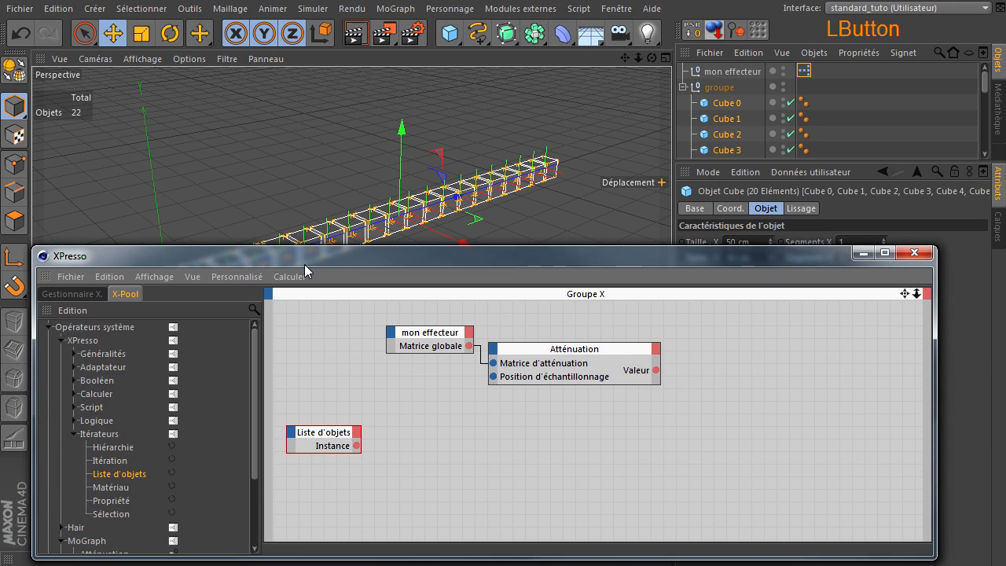
pyautogui.click(326, 438)
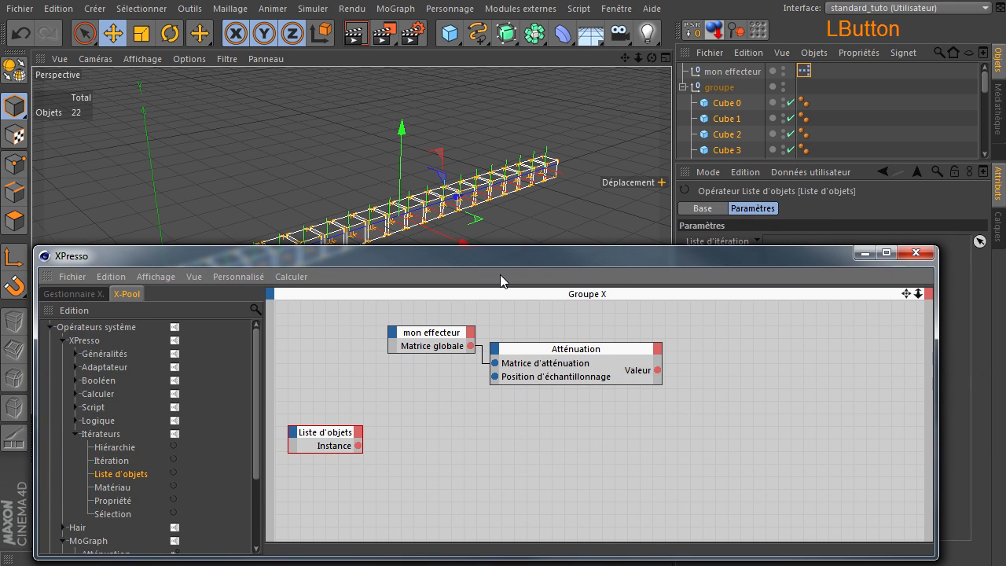
pyautogui.moveTo(511, 257); pyautogui.dragTo(564, 475)
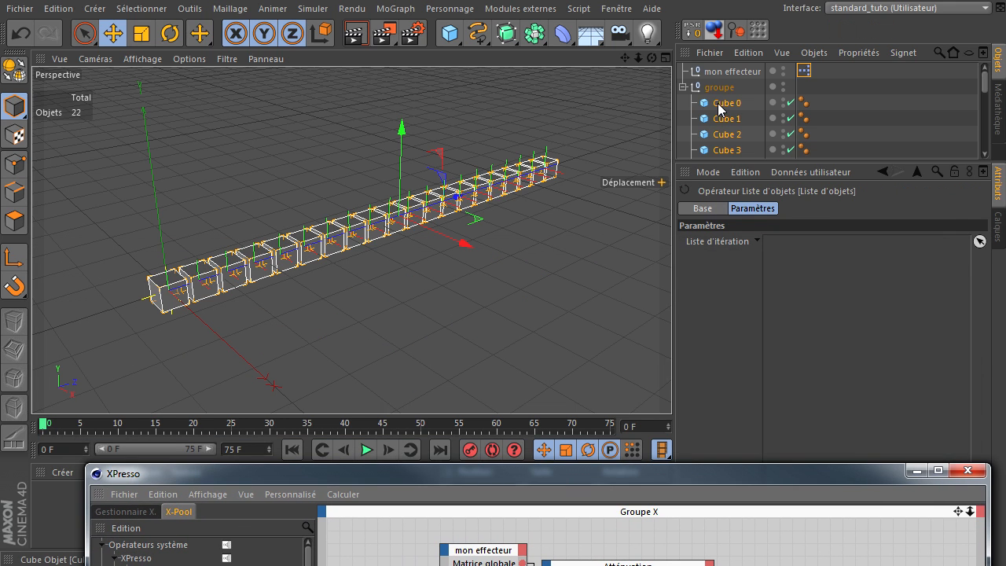
pyautogui.moveTo(718, 107); pyautogui.dragTo(813, 251)
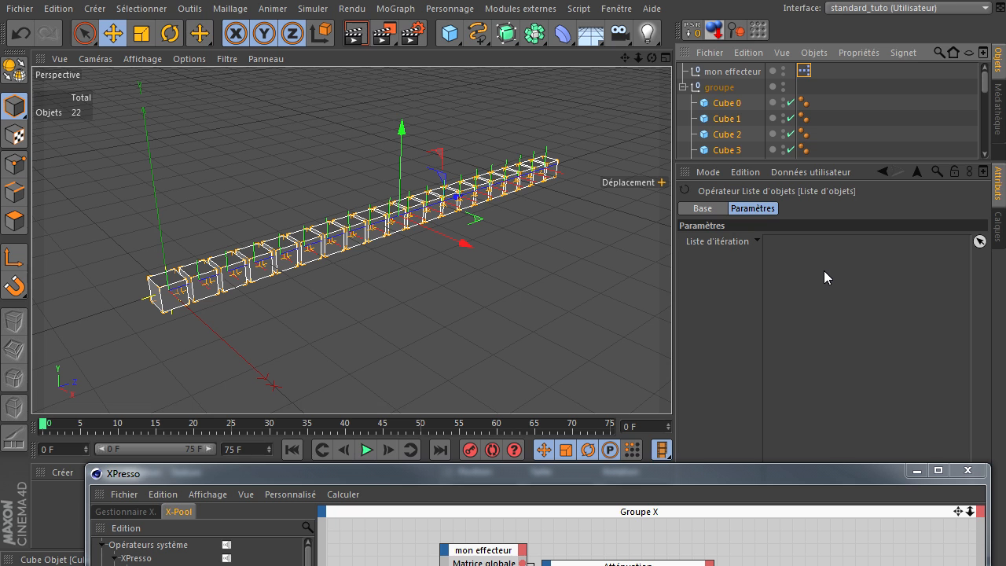
pyautogui.scroll(-3, 822, 410)
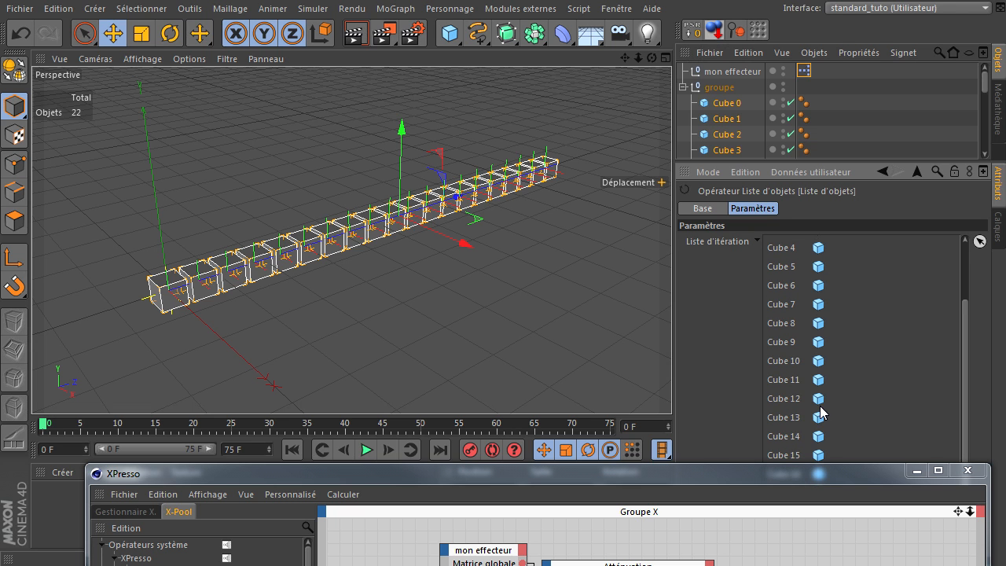
# - Add a Quantité output to the Liste d'objets node and resize the node to fit its ports
pyautogui.moveTo(801, 469); pyautogui.dragTo(764, 272)
pyautogui.moveTo(332, 448); pyautogui.dragTo(336, 446)
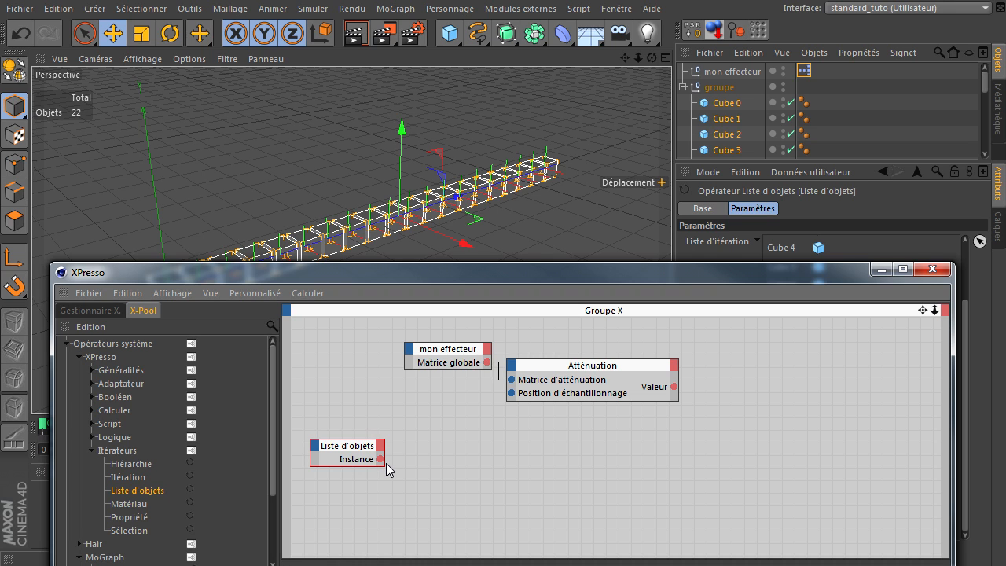
pyautogui.click(380, 459)
pyautogui.click(407, 470)
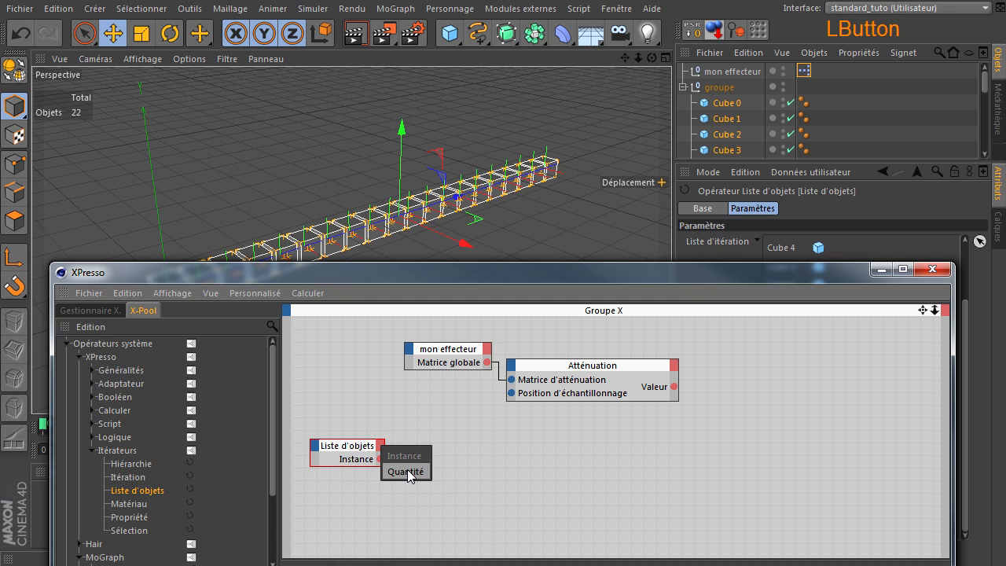
pyautogui.click(322, 295)
pyautogui.click(478, 462)
pyautogui.keyDown('ctrl'); pyautogui.click(351, 462); pyautogui.keyUp('ctrl')
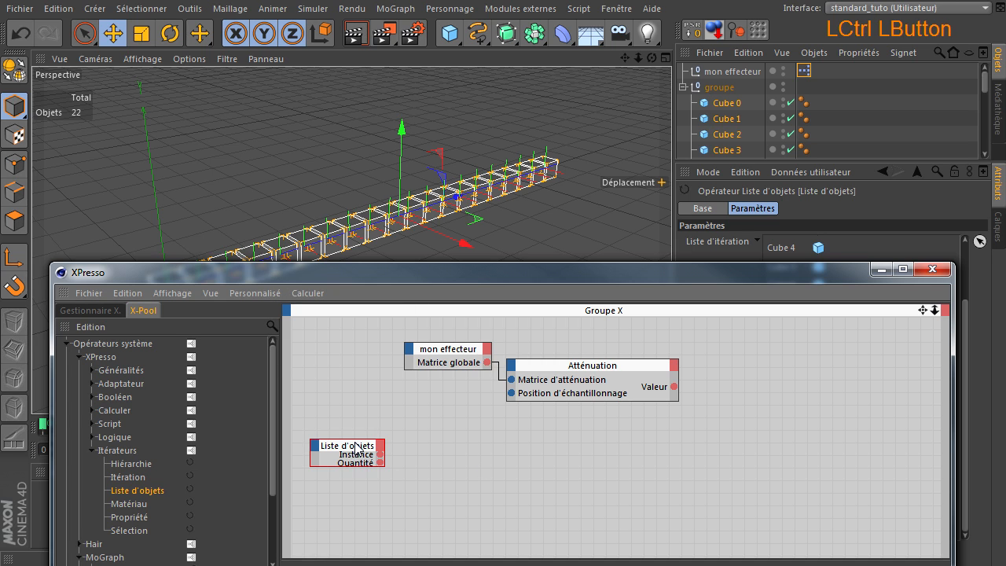
# - Add a Résultat node below the Liste d'objets node and connect the Quantité output to it
pyautogui.click(93, 371)
pyautogui.scroll(-2, 167, 520)
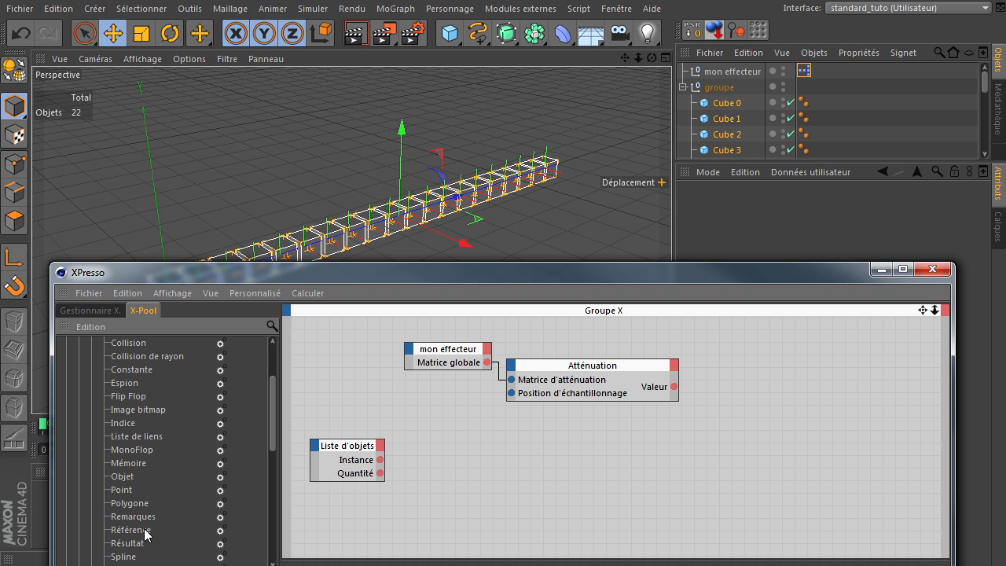
pyautogui.moveTo(139, 544); pyautogui.dragTo(439, 511)
pyautogui.moveTo(380, 474); pyautogui.dragTo(421, 507)
pyautogui.moveTo(505, 285); pyautogui.dragTo(478, 126)
pyautogui.click(289, 449)
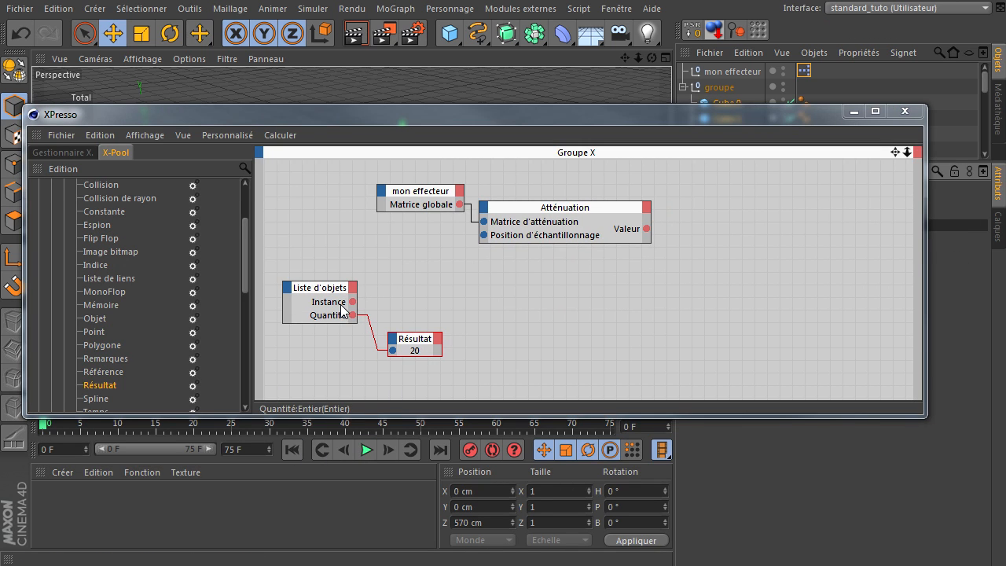
pyautogui.moveTo(405, 343); pyautogui.dragTo(388, 341)
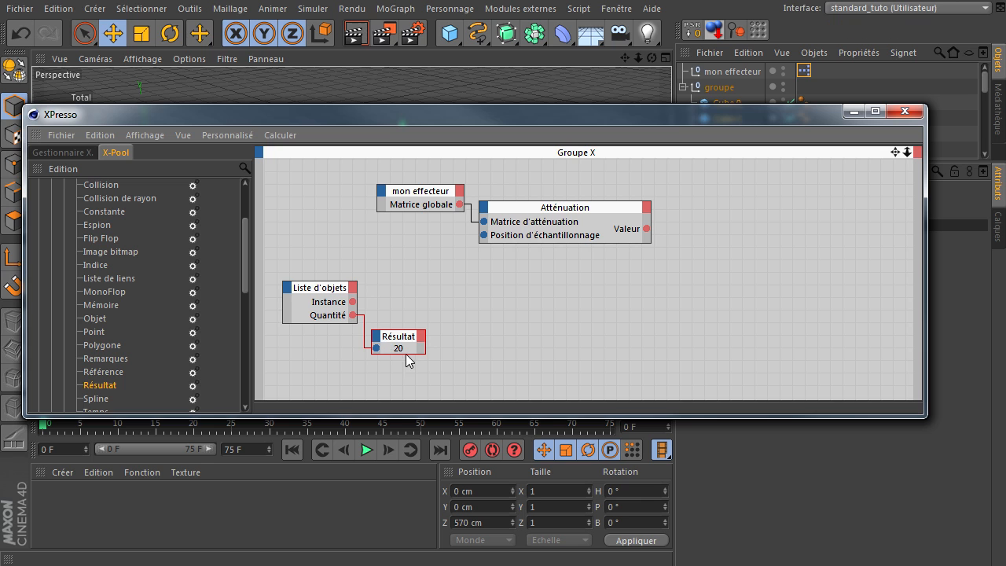
# - Add Cube 0 to the graph as a node with an Objet input and connect Liste d'objets' Instance output to it
pyautogui.moveTo(398, 133); pyautogui.dragTo(404, 280)
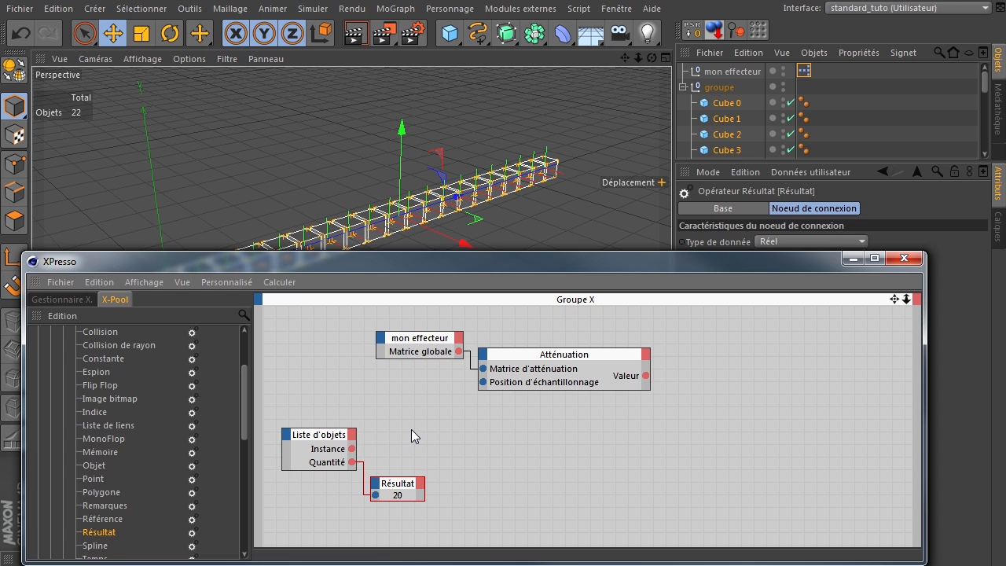
pyautogui.click(735, 106)
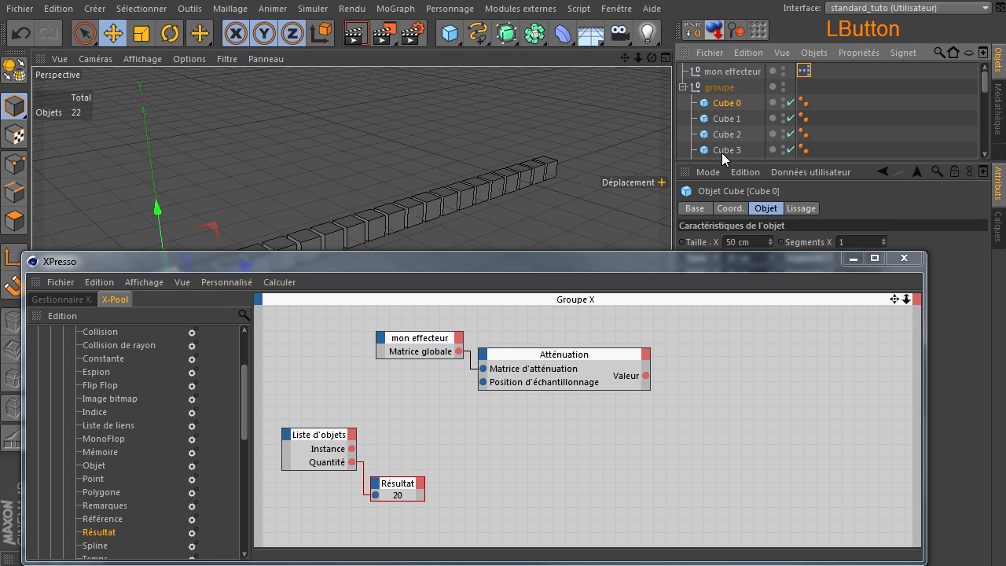
pyautogui.moveTo(716, 107); pyautogui.dragTo(446, 358)
pyautogui.moveTo(393, 423); pyautogui.dragTo(412, 407)
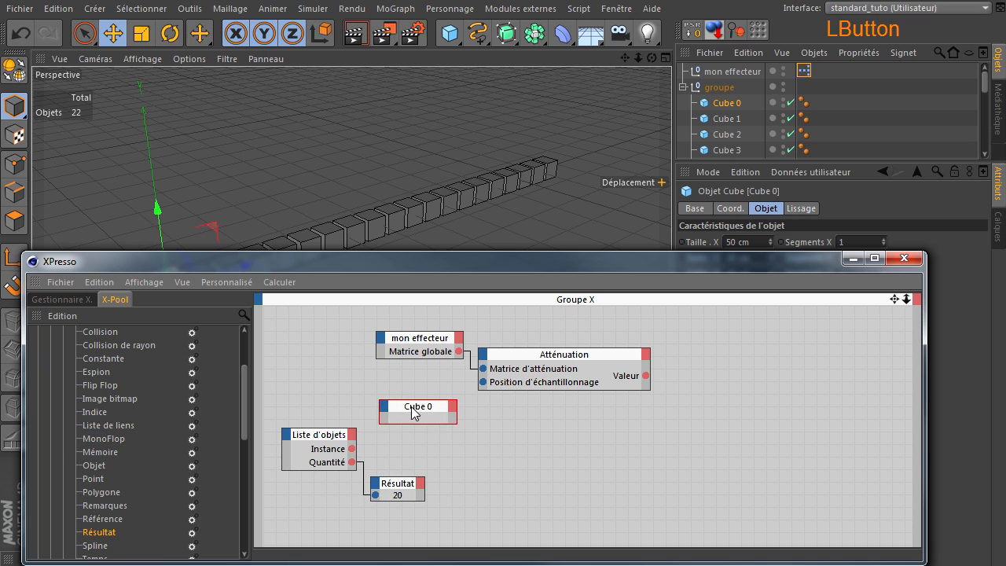
pyautogui.click(385, 408)
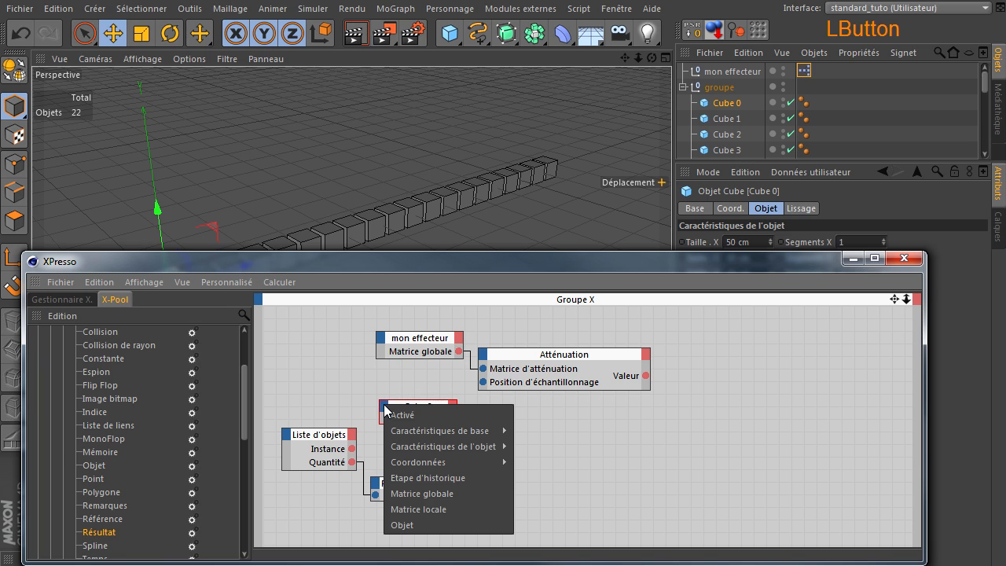
pyautogui.click(423, 526)
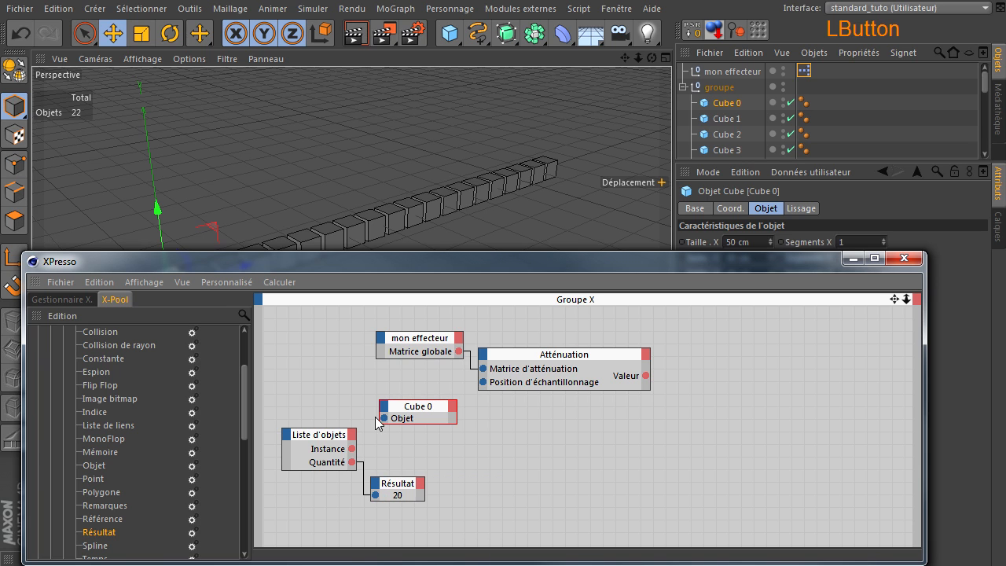
pyautogui.moveTo(380, 418); pyautogui.dragTo(352, 449)
pyautogui.click(415, 406)
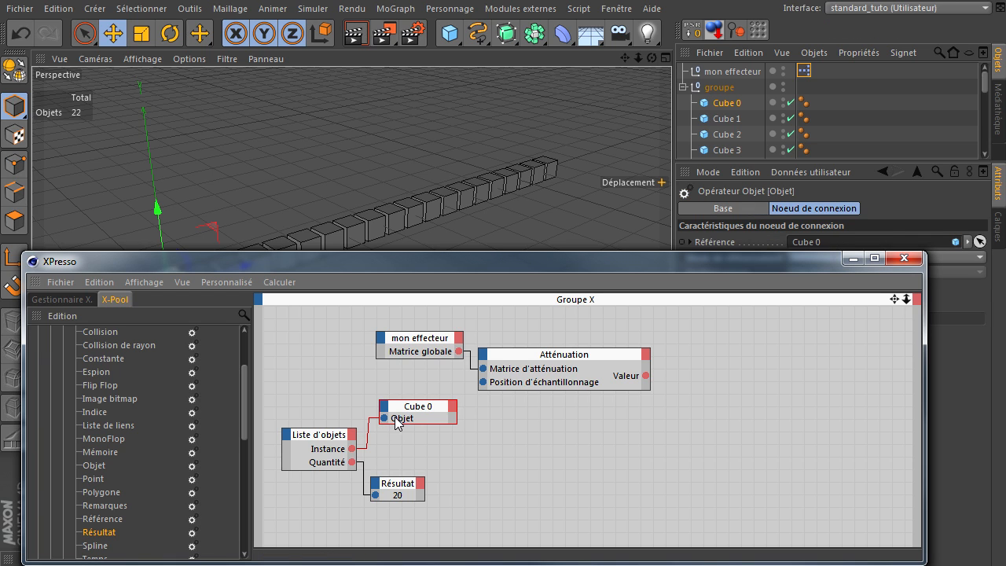
pyautogui.moveTo(424, 410); pyautogui.dragTo(415, 408)
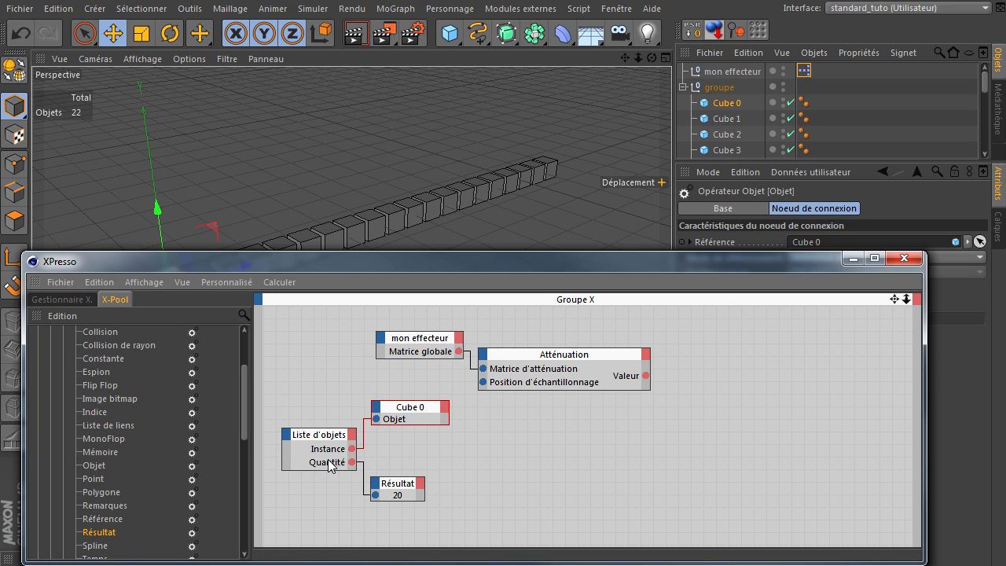
# - Add a Position globale output to the Cube 0 node and resize the node to fit its ports
pyautogui.click(445, 407)
pyautogui.moveTo(462, 420)
pyautogui.moveTo(476, 447)
pyautogui.moveTo(640, 447)
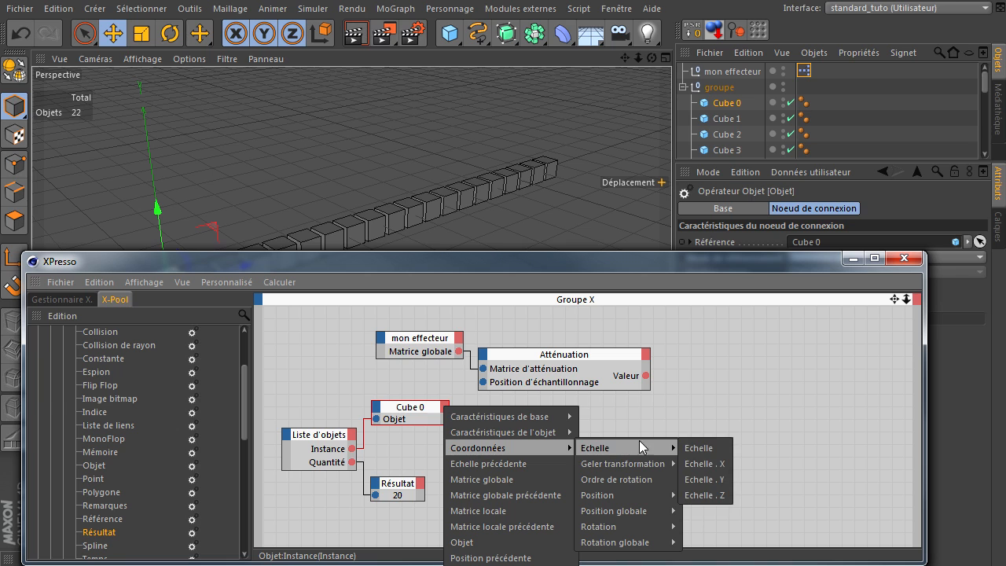
pyautogui.moveTo(641, 510)
pyautogui.click(701, 510)
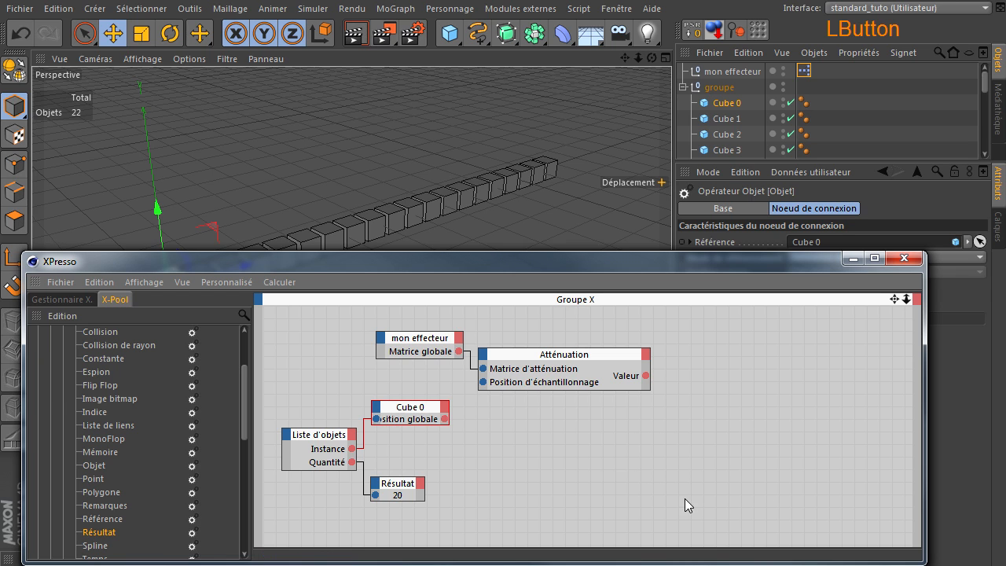
pyautogui.keyDown('ctrl'); pyautogui.click(426, 408); pyautogui.keyUp('ctrl')
# - Connect Cube 0's Position globale to Position d'échantillonnage on the Atténuation node and tidy the node layout
pyautogui.moveTo(446, 318); pyautogui.dragTo(595, 356)
pyautogui.moveTo(492, 421); pyautogui.dragTo(547, 384)
pyautogui.moveTo(503, 319); pyautogui.dragTo(548, 365)
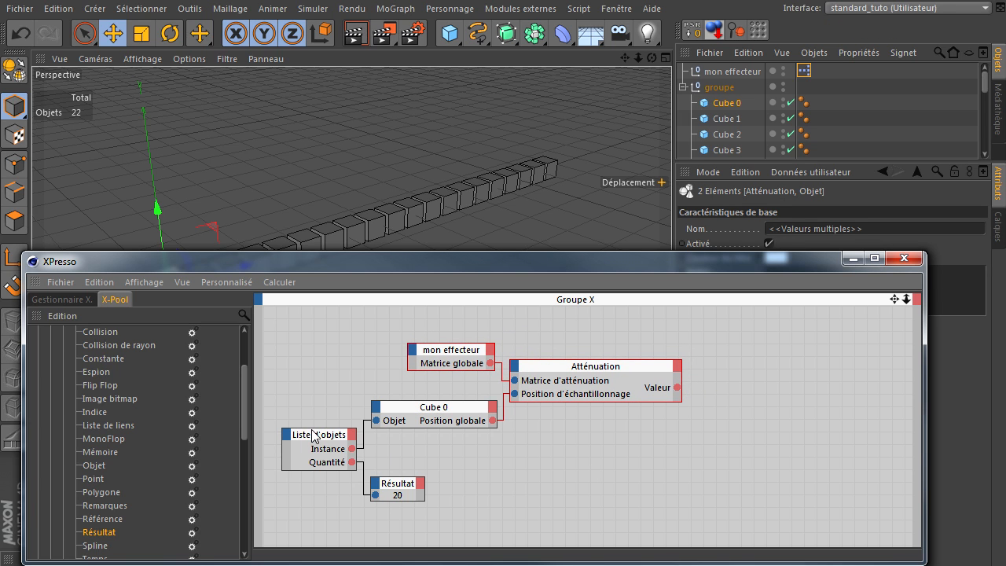
pyautogui.moveTo(311, 441); pyautogui.dragTo(309, 423)
pyautogui.moveTo(397, 489); pyautogui.dragTo(397, 461)
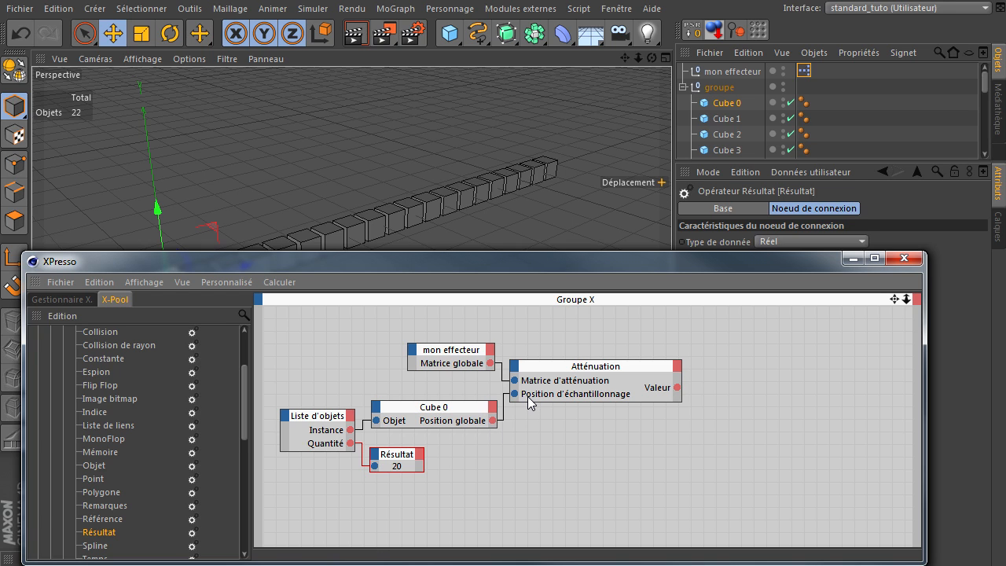
# - Set the Atténuation node's Forme to Sphère
pyautogui.moveTo(519, 263); pyautogui.dragTo(667, 555)
pyautogui.click(620, 228)
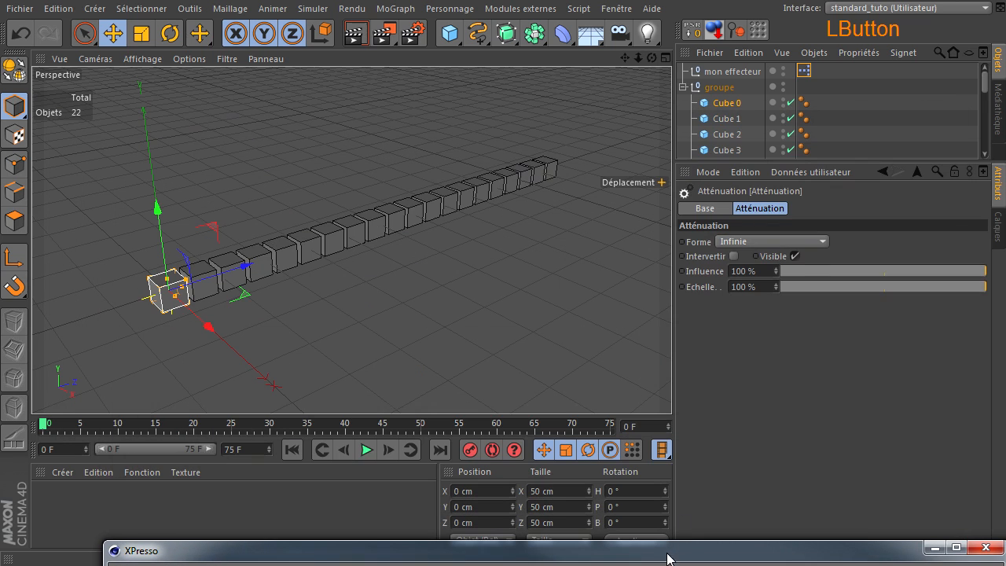
pyautogui.click(765, 212)
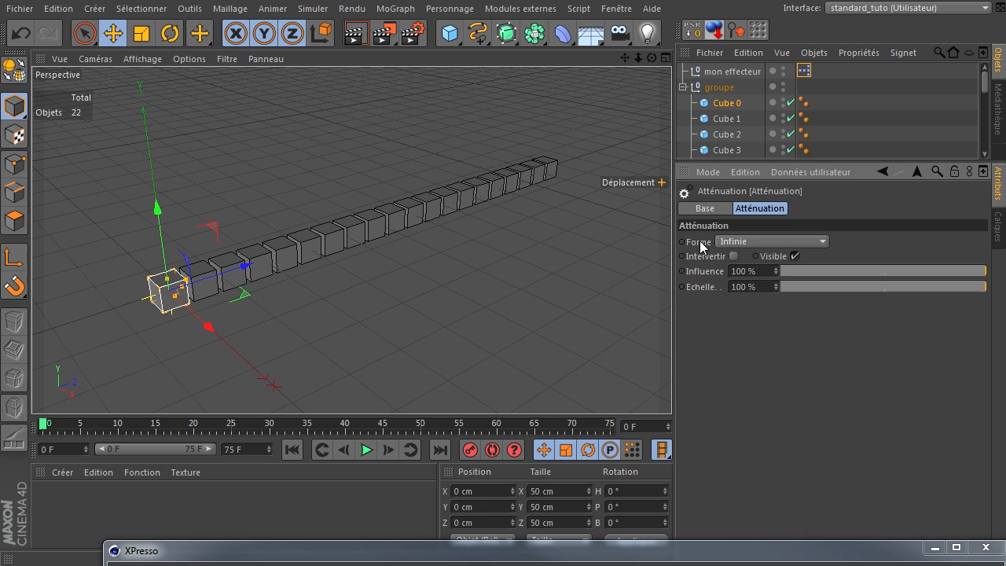
pyautogui.click(776, 242)
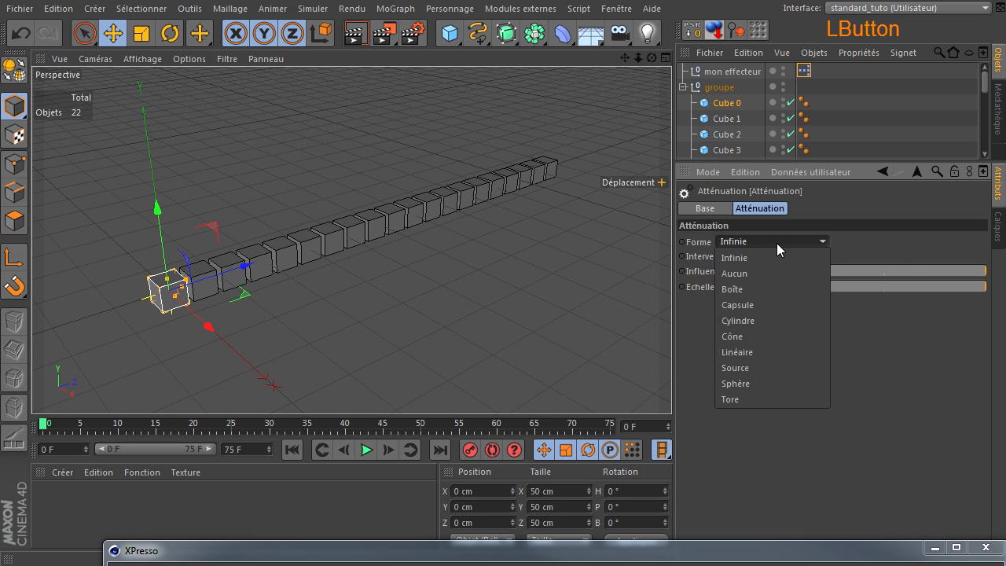
pyautogui.click(796, 385)
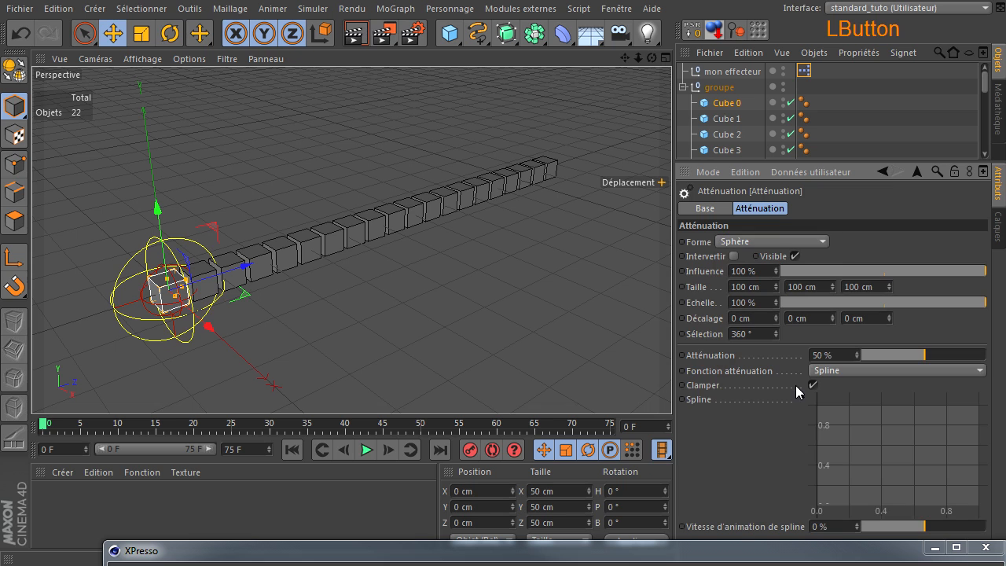
# - Examine the spherical falloff around mon effecteur in the viewport and the Atténuation node's Intervertir, Visible and size options
pyautogui.click(717, 69)
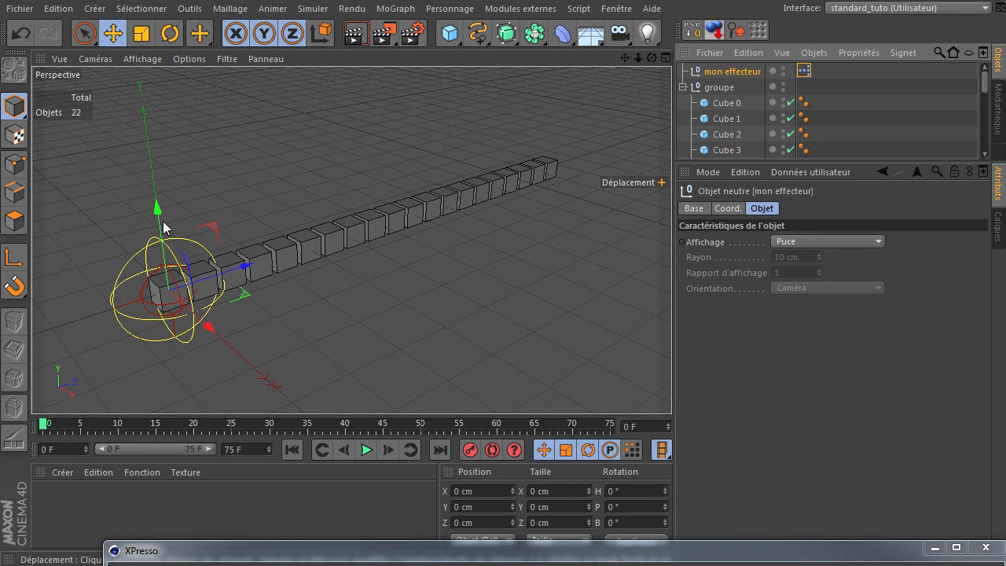
pyautogui.moveTo(652, 58); pyautogui.dragTo(672, 385)
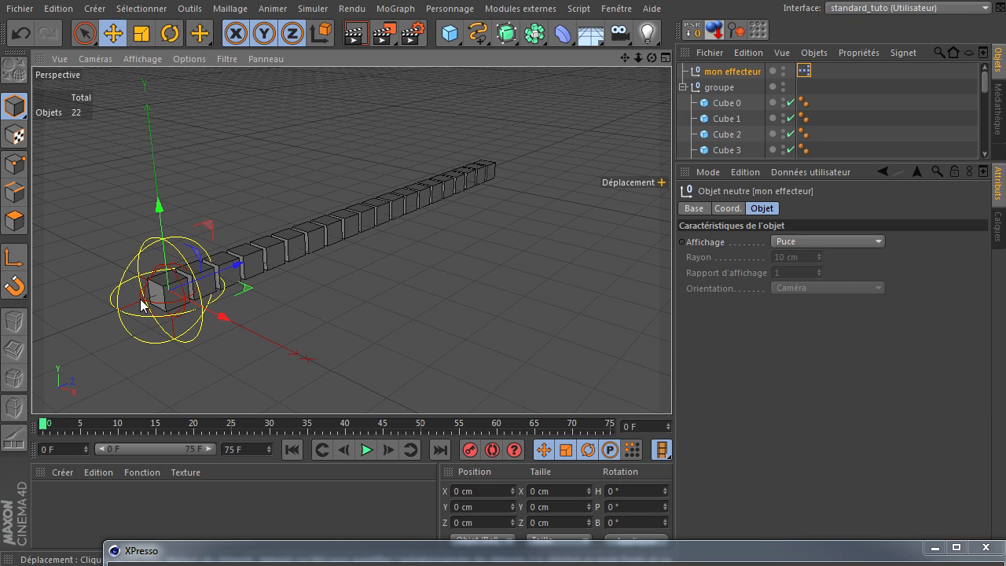
pyautogui.moveTo(688, 553); pyautogui.dragTo(645, 336)
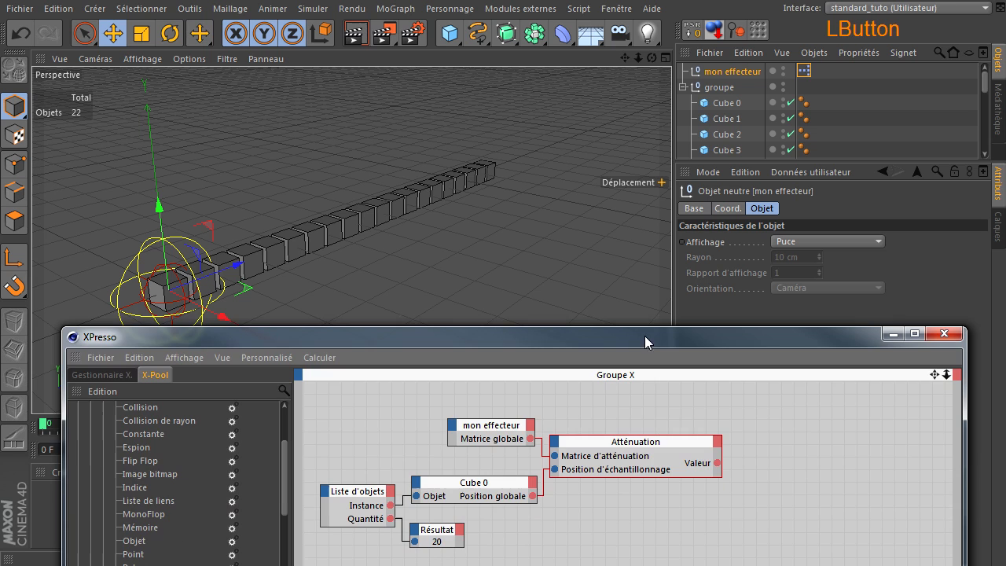
pyautogui.click(627, 451)
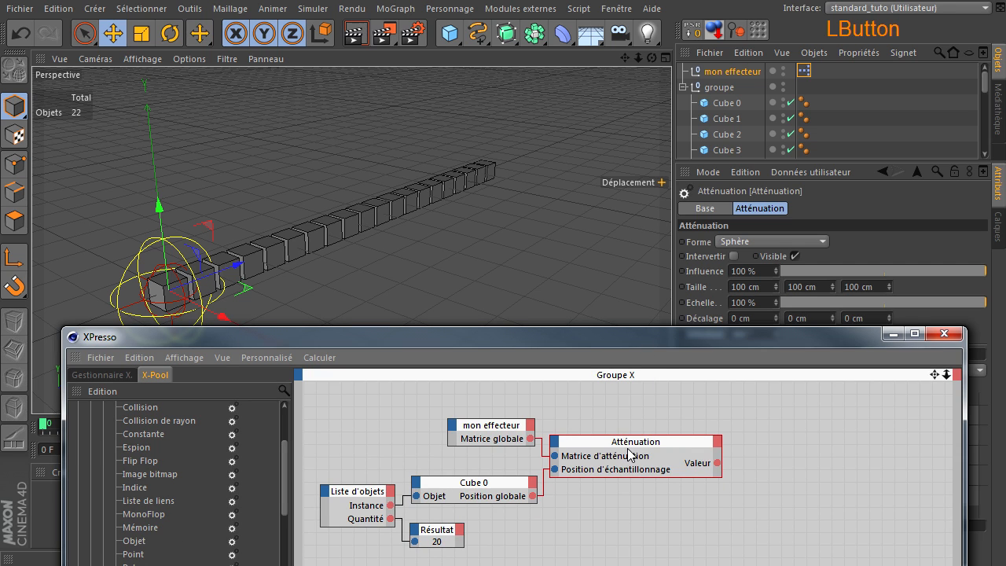
pyautogui.moveTo(672, 337); pyautogui.dragTo(698, 560)
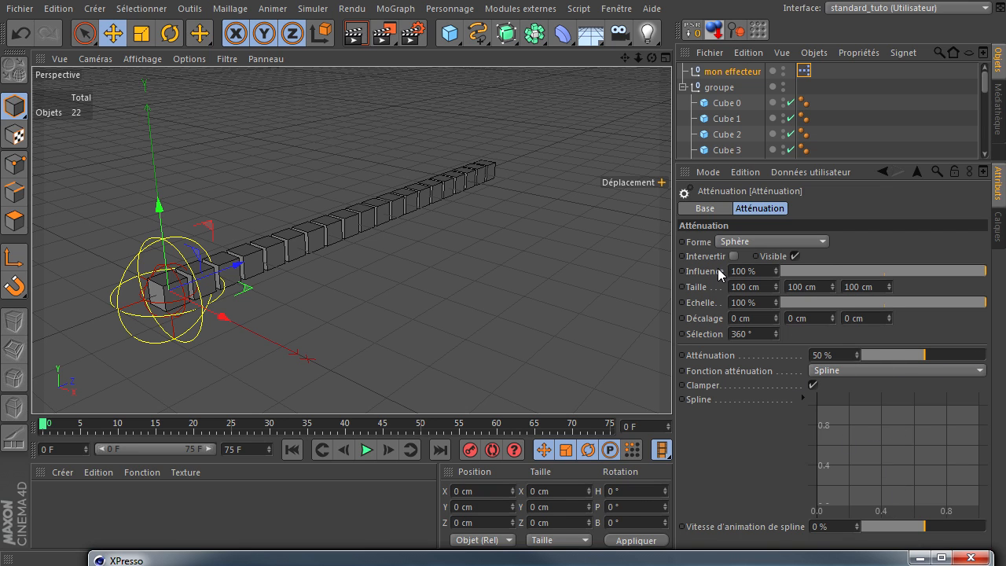
pyautogui.click(739, 250)
pyautogui.click(733, 253)
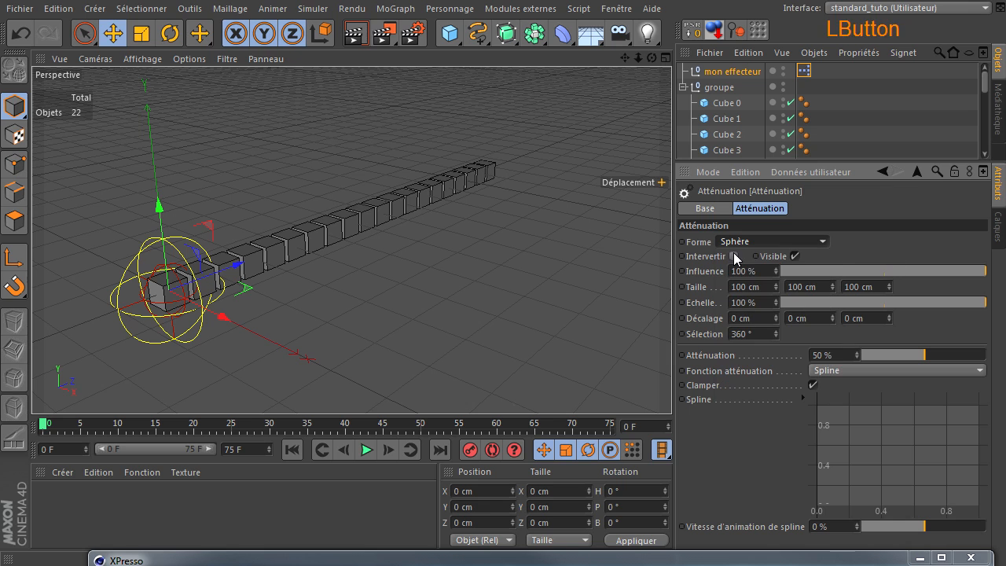
pyautogui.click(795, 256)
pyautogui.click(795, 256)
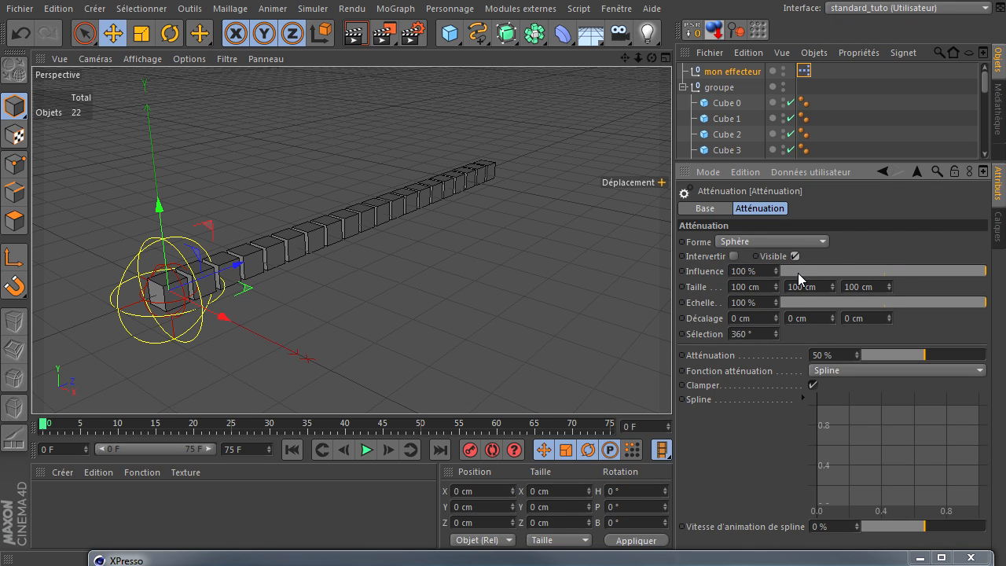
pyautogui.moveTo(613, 559); pyautogui.dragTo(628, 439)
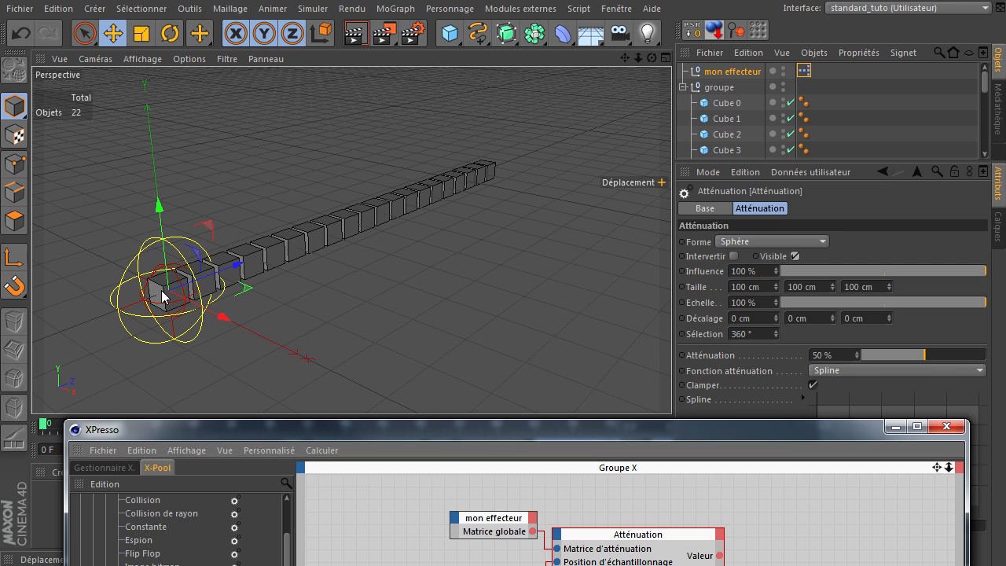
pyautogui.moveTo(310, 433); pyautogui.dragTo(298, 205)
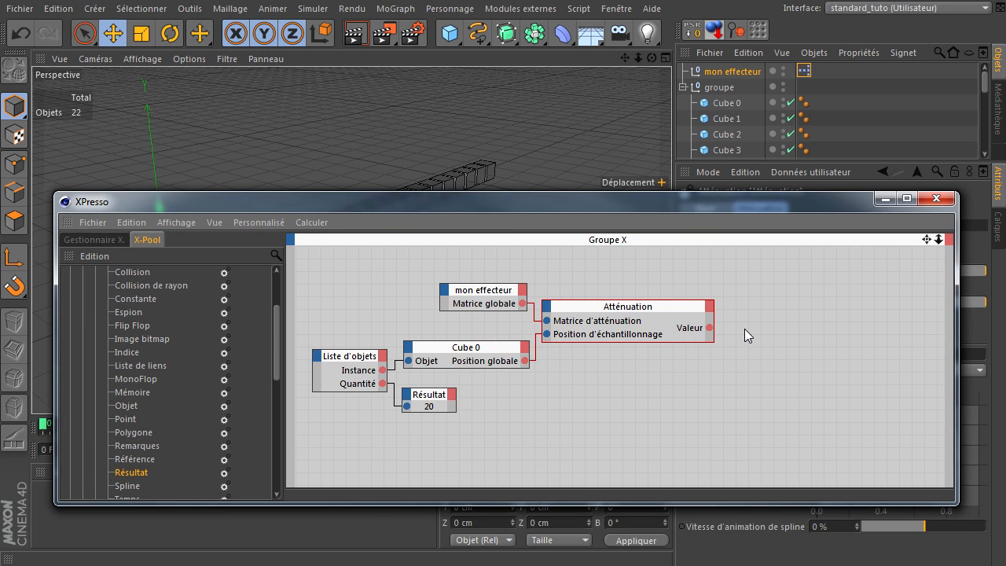
pyautogui.moveTo(638, 196); pyautogui.dragTo(554, 394)
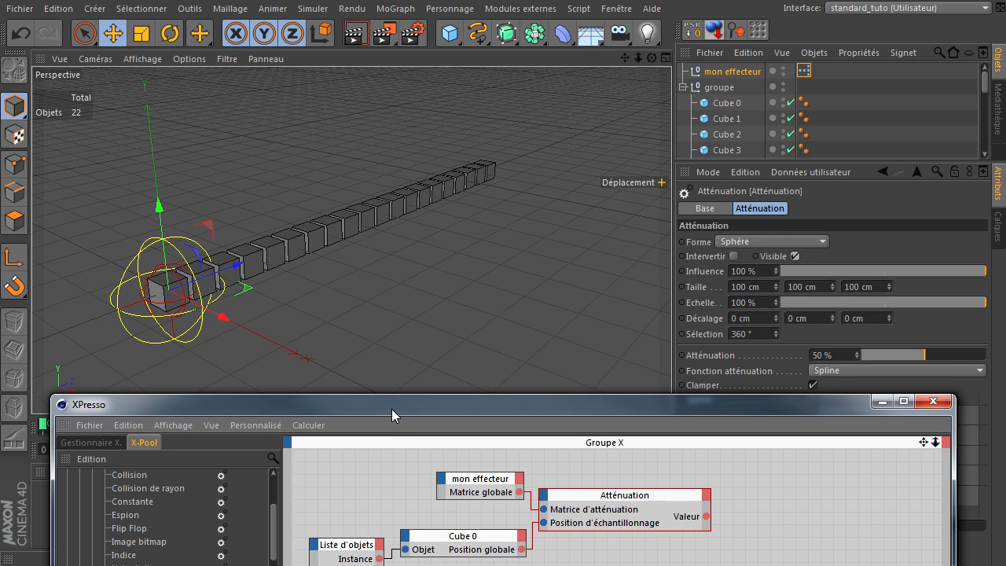
pyautogui.moveTo(401, 407); pyautogui.dragTo(408, 229)
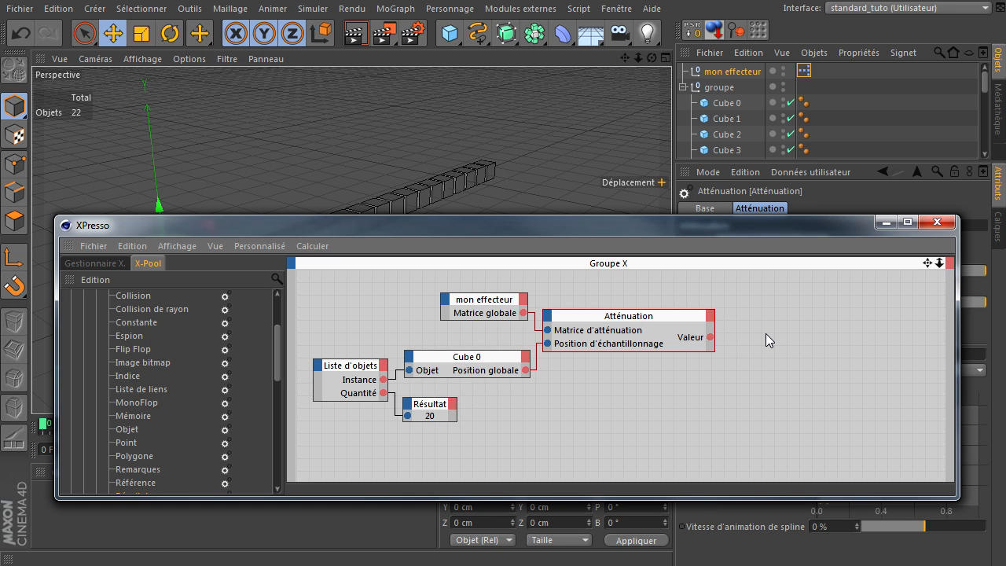
# - Add a Cartographie d'intervalle node beside the Atténuation node and connect Atténuation's Valeur output to its Entrée
pyautogui.moveTo(277, 354); pyautogui.dragTo(283, 319)
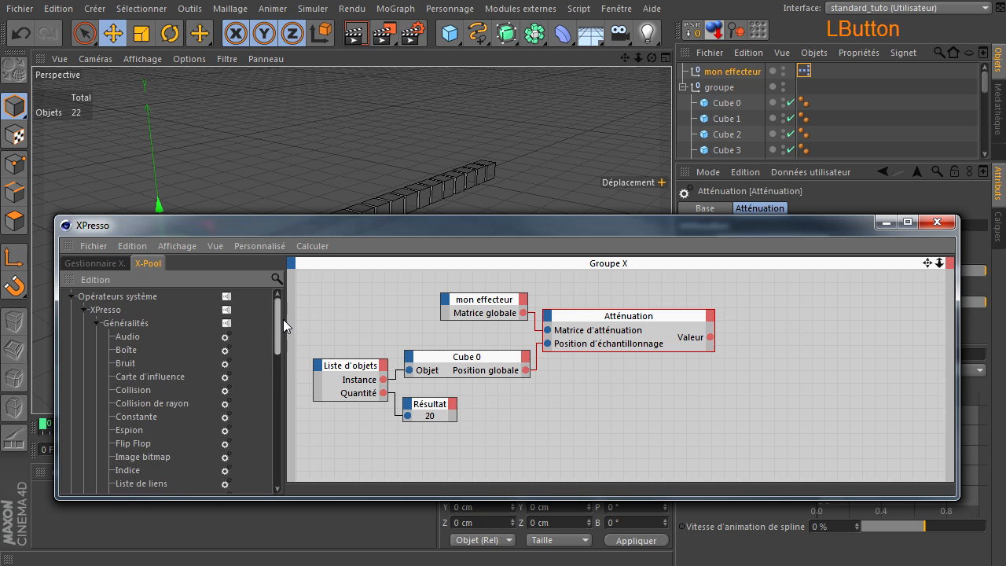
pyautogui.click(96, 323)
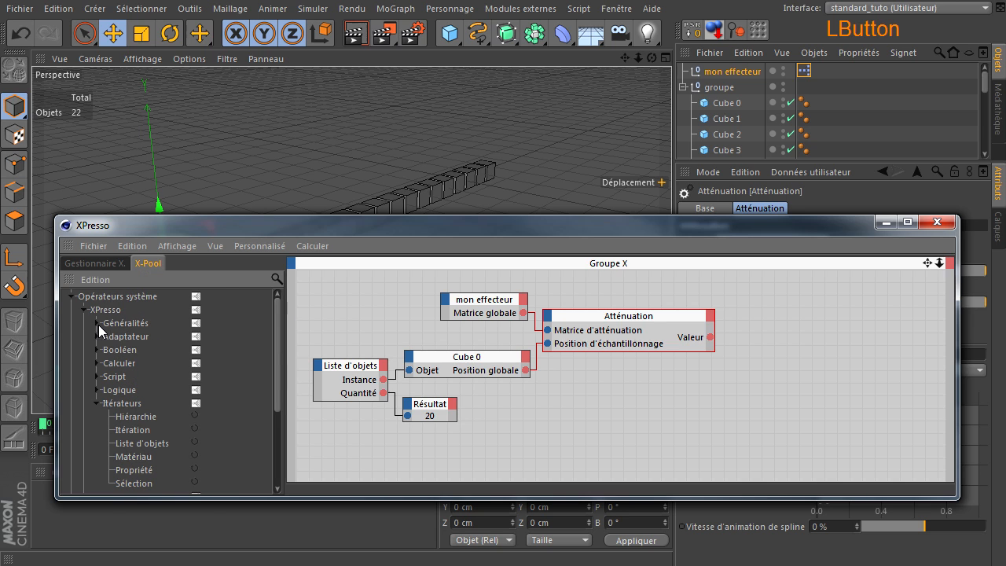
pyautogui.click(91, 404)
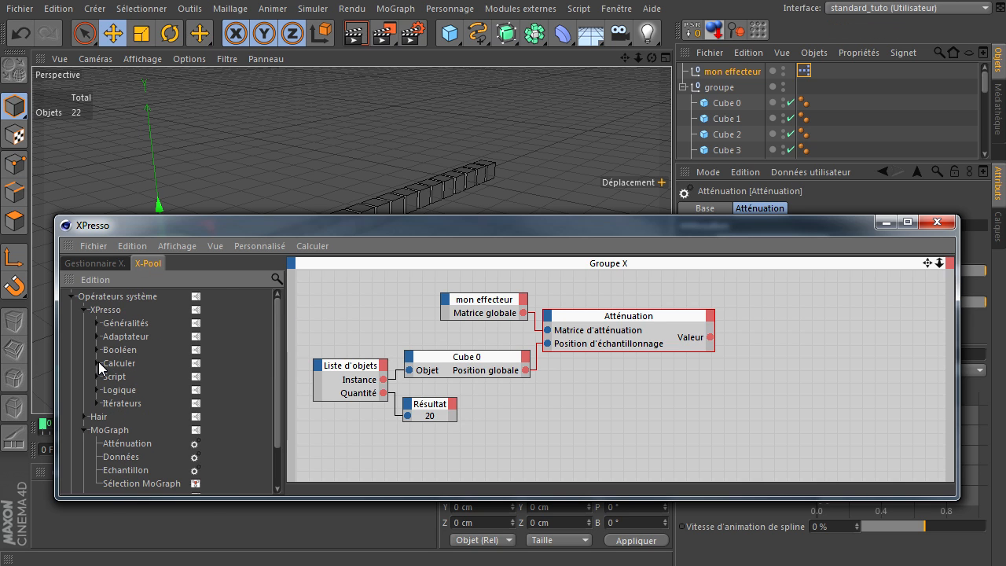
pyautogui.click(98, 362)
pyautogui.click(138, 376)
pyautogui.moveTo(717, 393); pyautogui.dragTo(773, 331)
pyautogui.moveTo(722, 346)
pyautogui.mouseDown()
pyautogui.moveTo(739, 345)
pyautogui.moveTo(739, 353)
pyautogui.mouseUp()
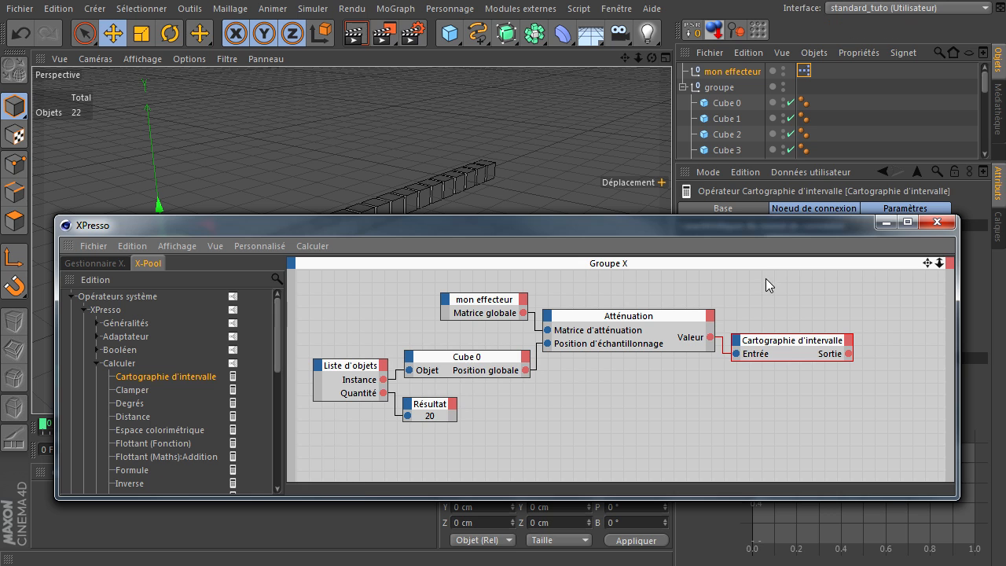
# - Check Cube 0's dimensions and set Sortie (max.) on the Cartographie d'intervalle node to 25
pyautogui.moveTo(741, 227); pyautogui.dragTo(783, 477)
pyautogui.click(753, 376)
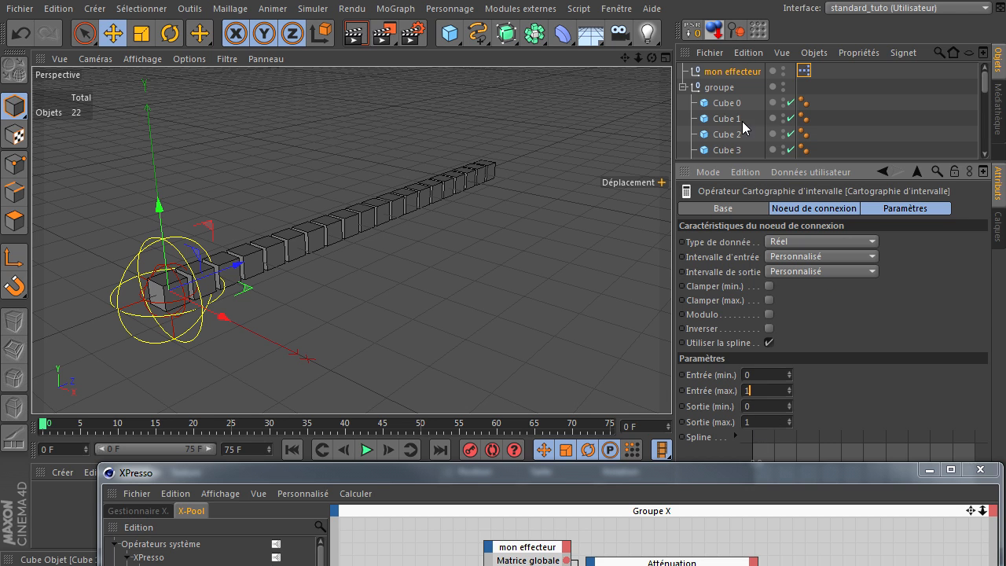
pyautogui.click(730, 104)
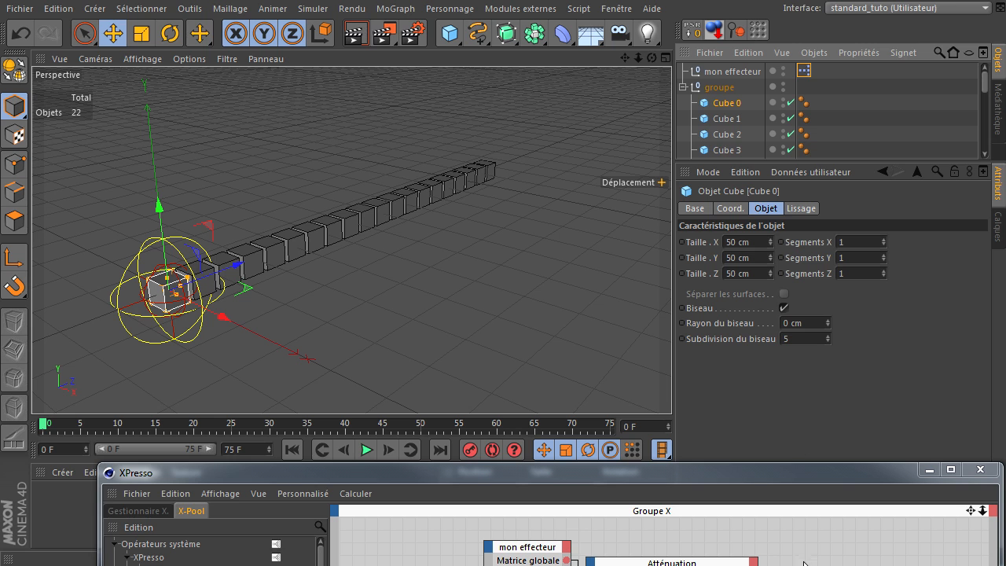
pyautogui.moveTo(820, 482); pyautogui.dragTo(794, 504)
pyautogui.click(806, 440)
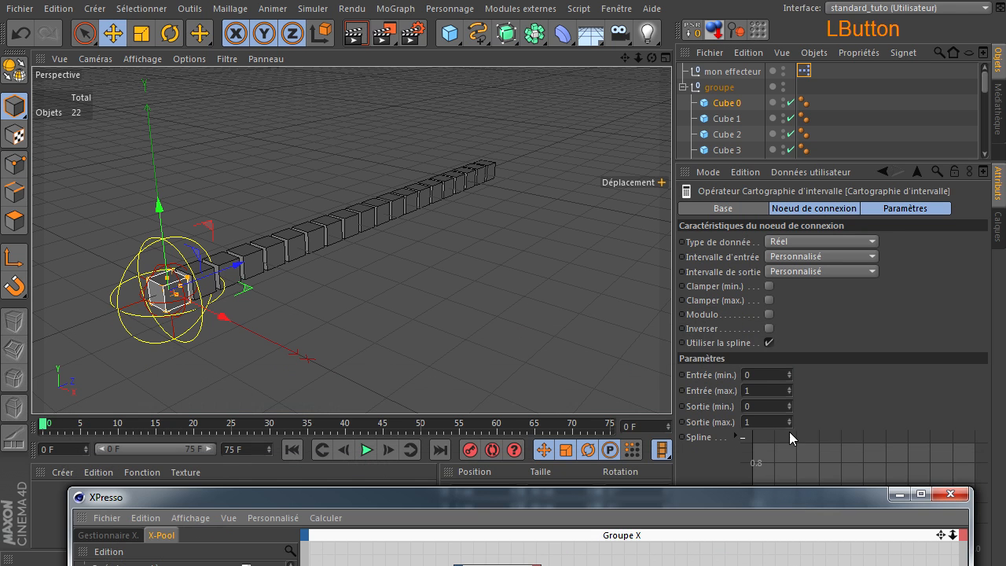
pyautogui.click(772, 411)
pyautogui.click(770, 421)
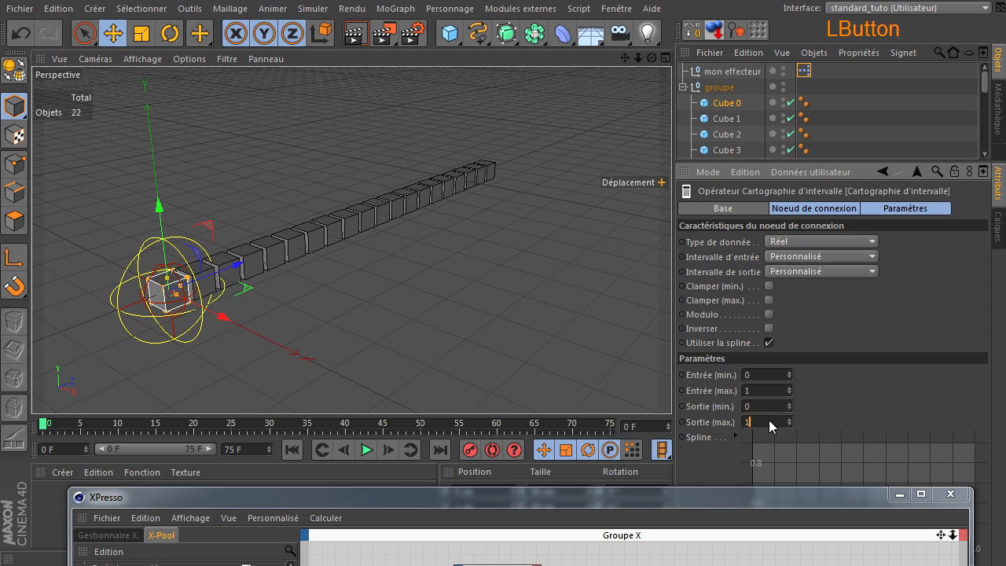
pyautogui.write('25')
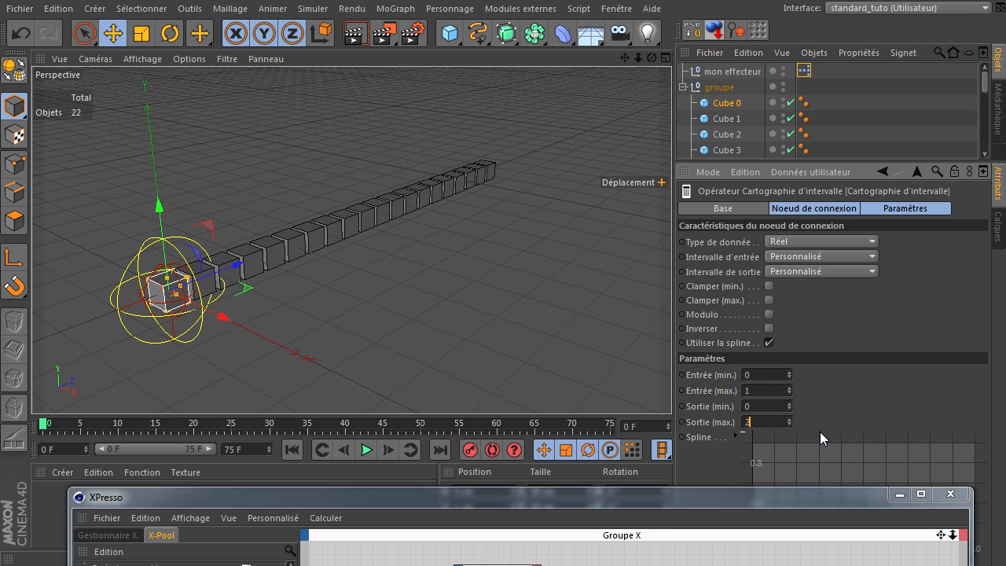
pyautogui.click(849, 408)
# - Add Cube 0 to the graph as a second node below Cartographie d'intervalle and enlarge the graph area to fit
pyautogui.moveTo(767, 501); pyautogui.dragTo(731, 183)
pyautogui.moveTo(727, 103); pyautogui.dragTo(849, 354)
pyautogui.moveTo(747, 187); pyautogui.dragTo(722, 198)
pyautogui.moveTo(910, 251); pyautogui.dragTo(991, 256)
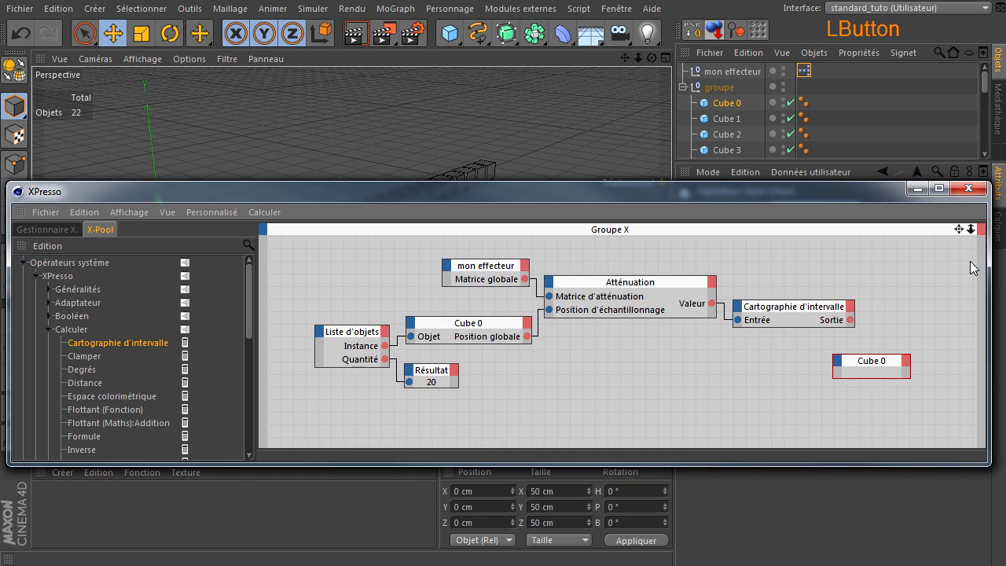
pyautogui.click(260, 351)
pyautogui.moveTo(256, 350); pyautogui.dragTo(205, 371)
pyautogui.moveTo(960, 226); pyautogui.dragTo(904, 238)
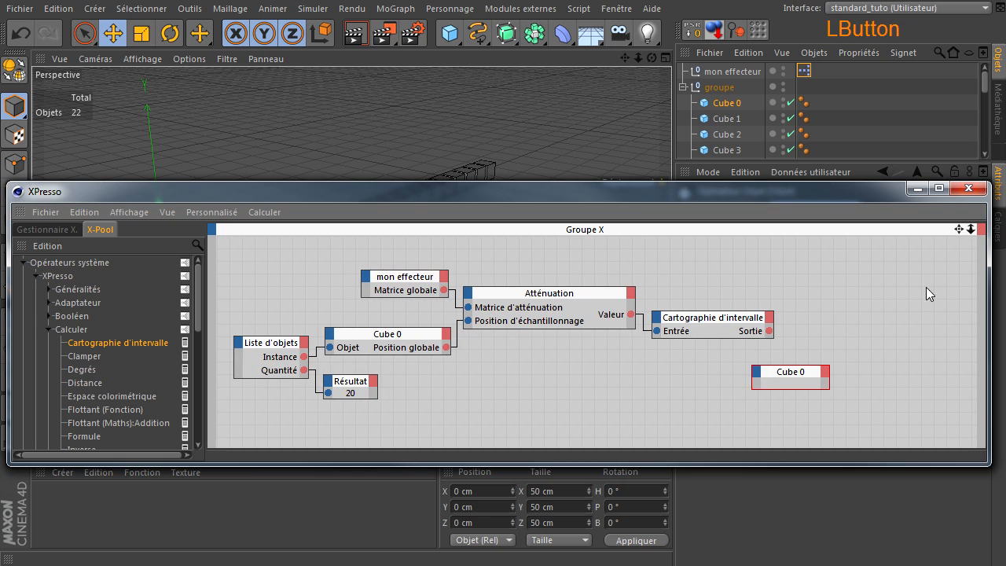
pyautogui.moveTo(785, 372); pyautogui.dragTo(845, 355)
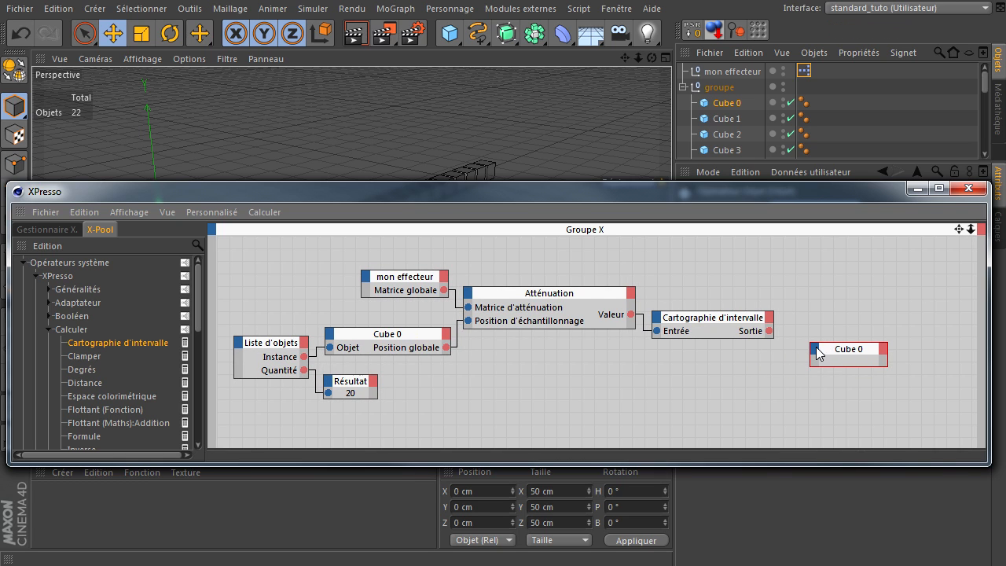
# - Add an Objet input to the new Cube 0 node and connect Liste d'objets' Instance output to it, adjusting the node layout
pyautogui.click(816, 347)
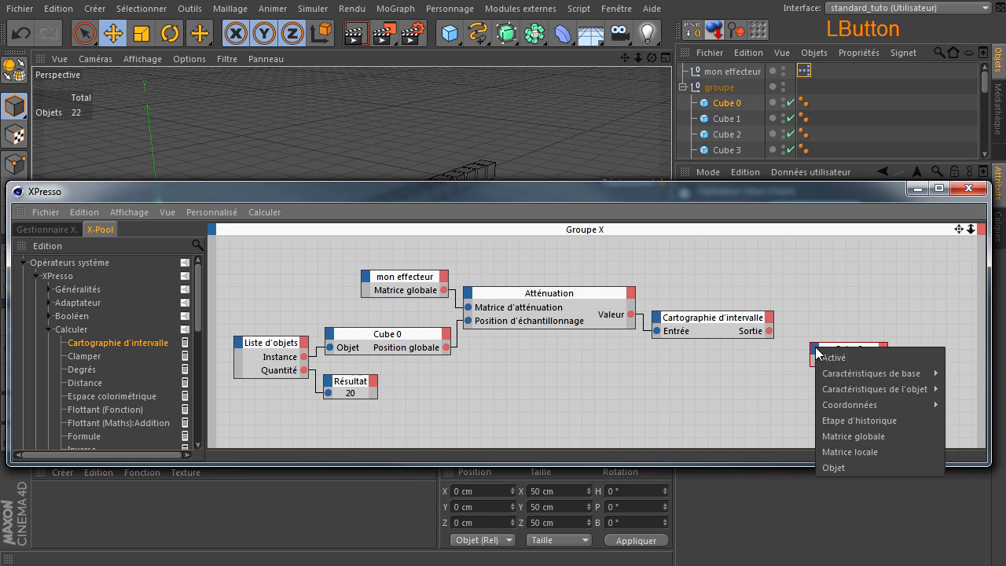
pyautogui.click(853, 468)
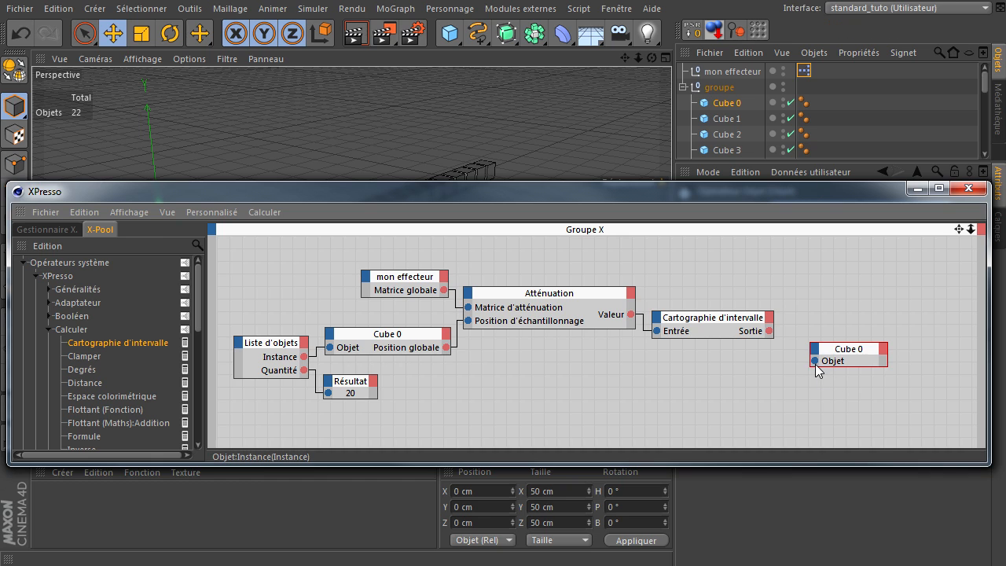
pyautogui.moveTo(815, 362); pyautogui.dragTo(284, 396)
pyautogui.moveTo(352, 385); pyautogui.dragTo(351, 392)
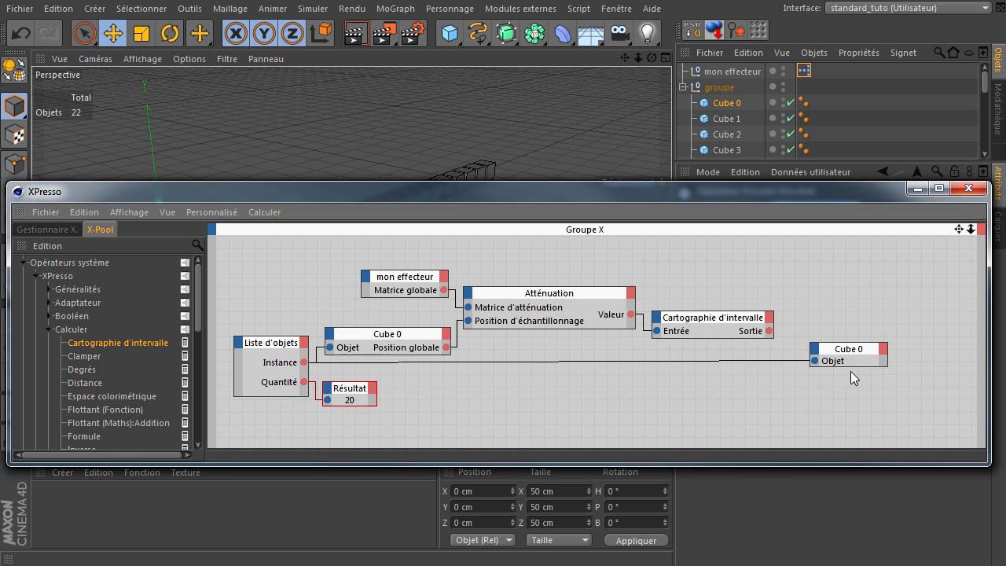
pyautogui.moveTo(864, 348); pyautogui.dragTo(865, 353)
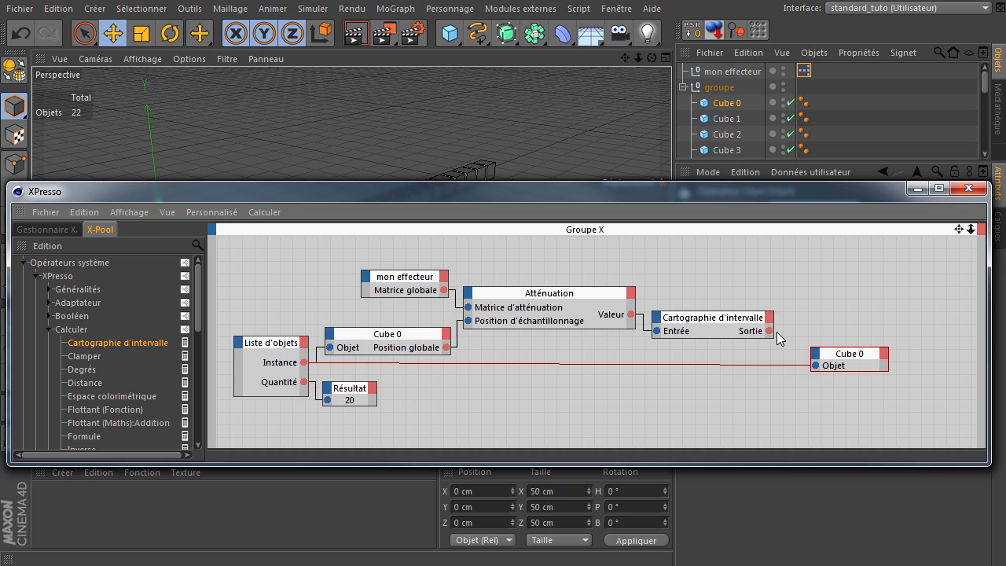
# - Move the new Cube 0 node below Atténuation, add a Rayon du biseau input and resize the node to fit its ports
pyautogui.click(819, 354)
pyautogui.moveTo(859, 379)
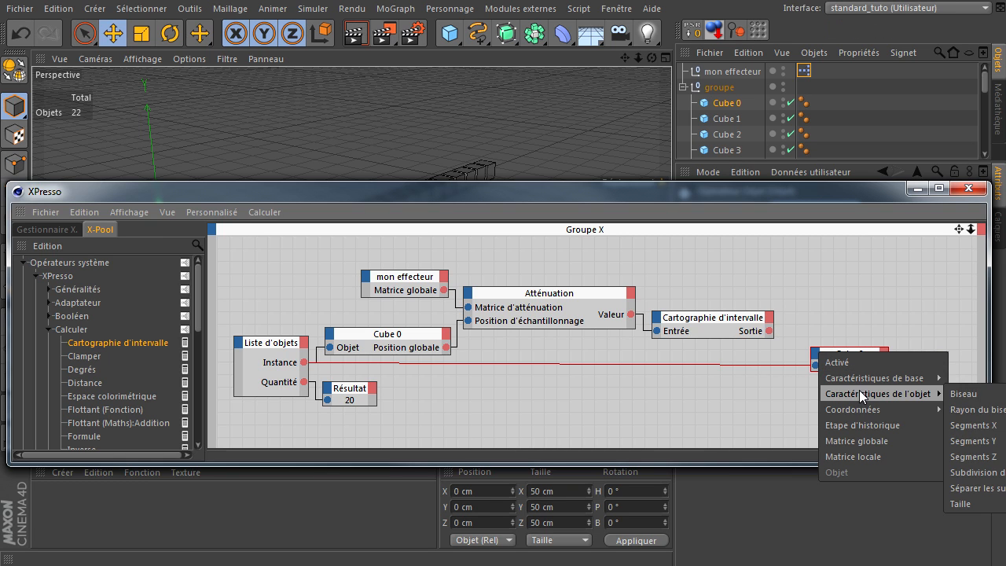
pyautogui.click(849, 337)
pyautogui.moveTo(841, 360); pyautogui.dragTo(603, 367)
pyautogui.click(577, 360)
pyautogui.moveTo(621, 398)
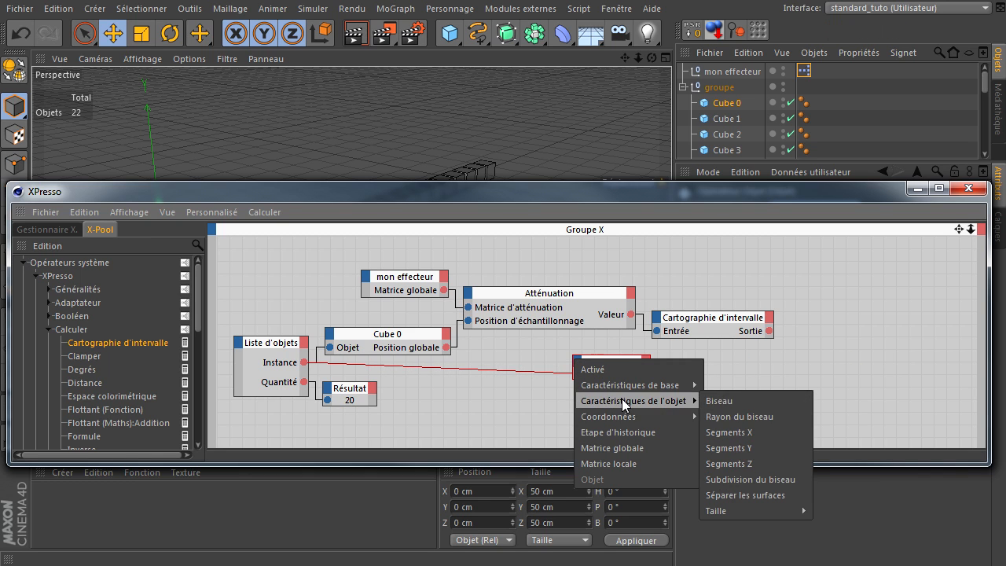
pyautogui.click(742, 417)
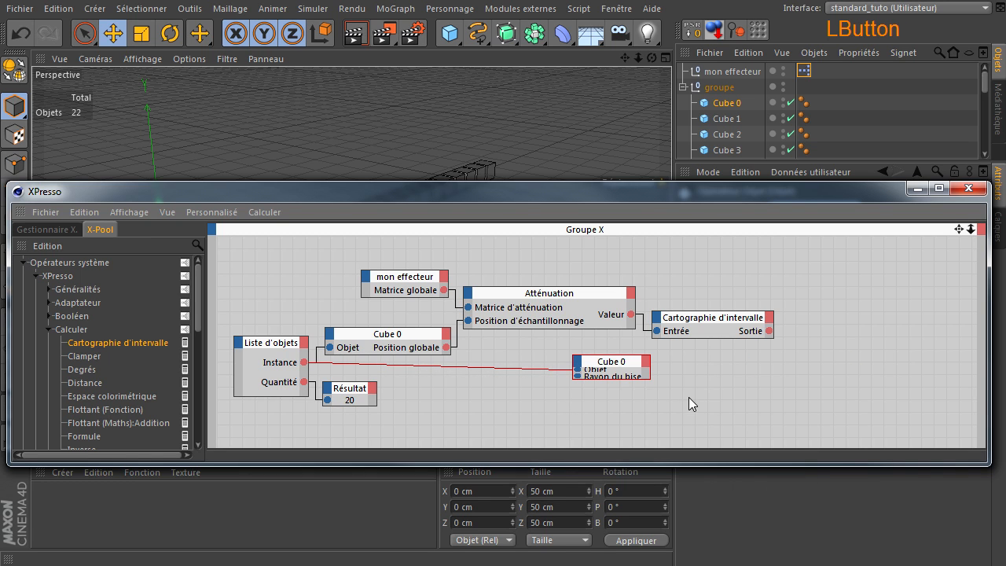
pyautogui.keyDown('ctrl'); pyautogui.click(622, 361); pyautogui.keyUp('ctrl')
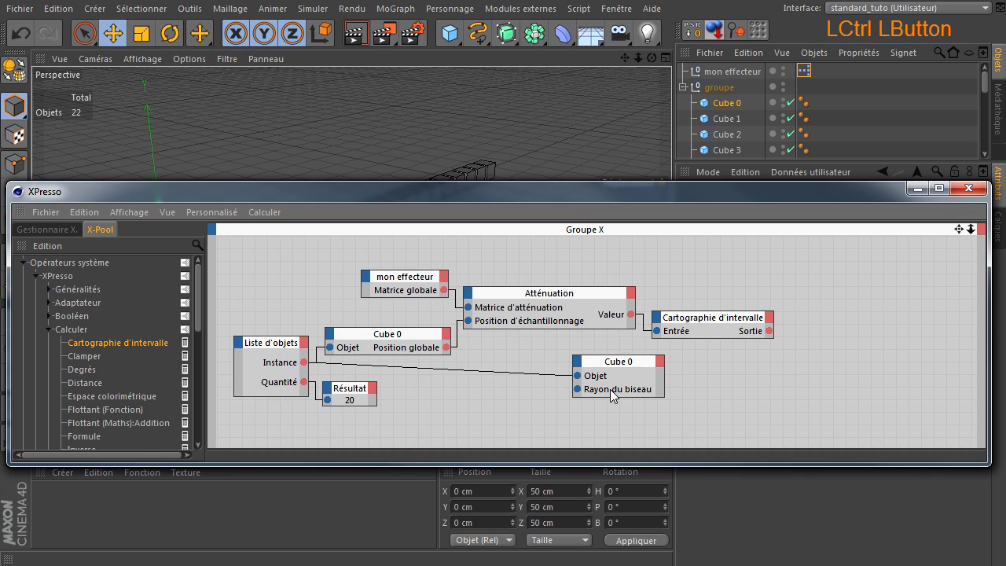
# - Place the second Cube 0 node after Cartographie d'intervalle and connect Sortie to its Rayon du biseau input
pyautogui.click(610, 389)
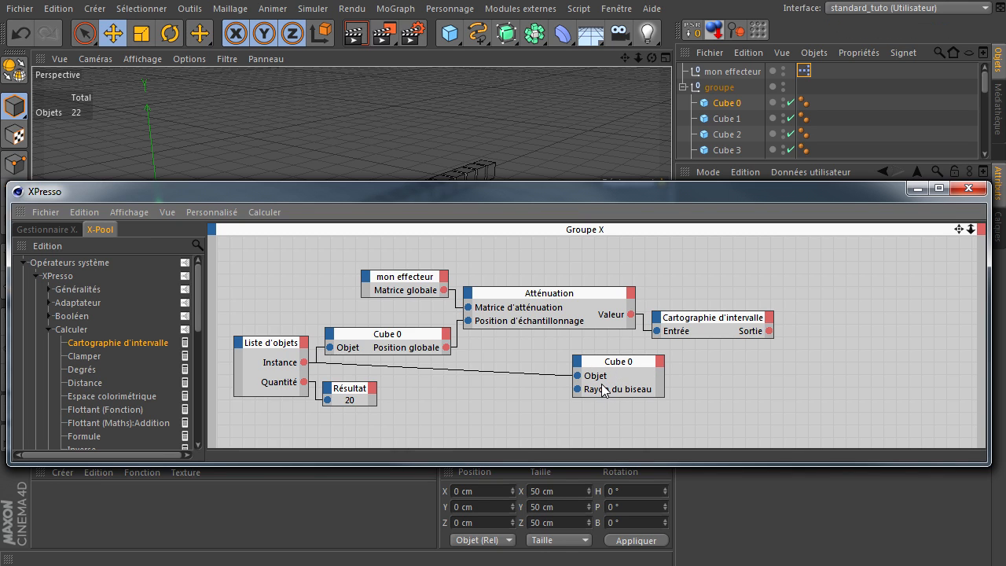
pyautogui.click(604, 391)
pyautogui.moveTo(597, 377); pyautogui.dragTo(833, 337)
pyautogui.moveTo(769, 331); pyautogui.dragTo(793, 350)
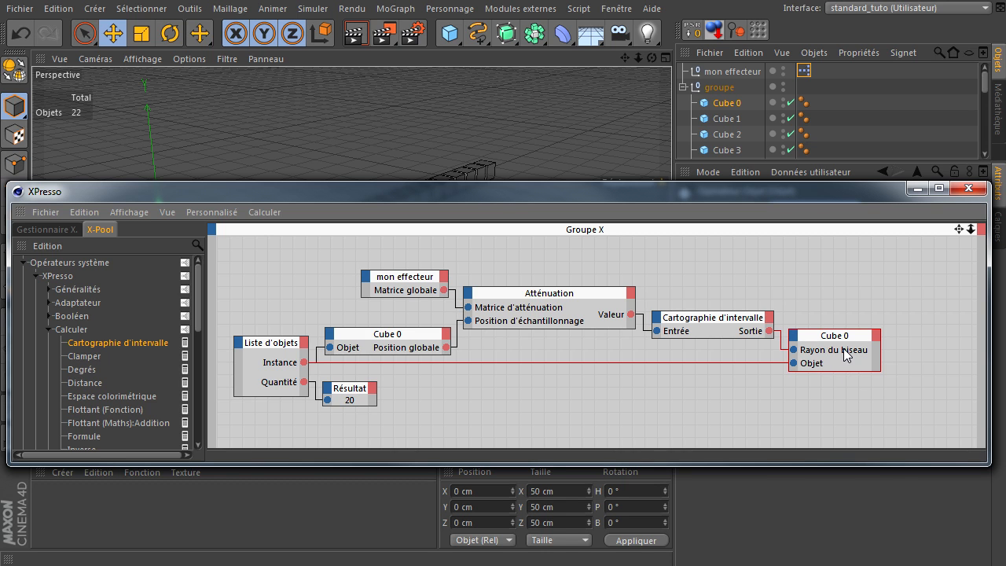
# - Uncover the viewport, play the animation briefly, return to frame 0 and look closely at the cubes near the effector
pyautogui.moveTo(589, 196); pyautogui.dragTo(674, 551)
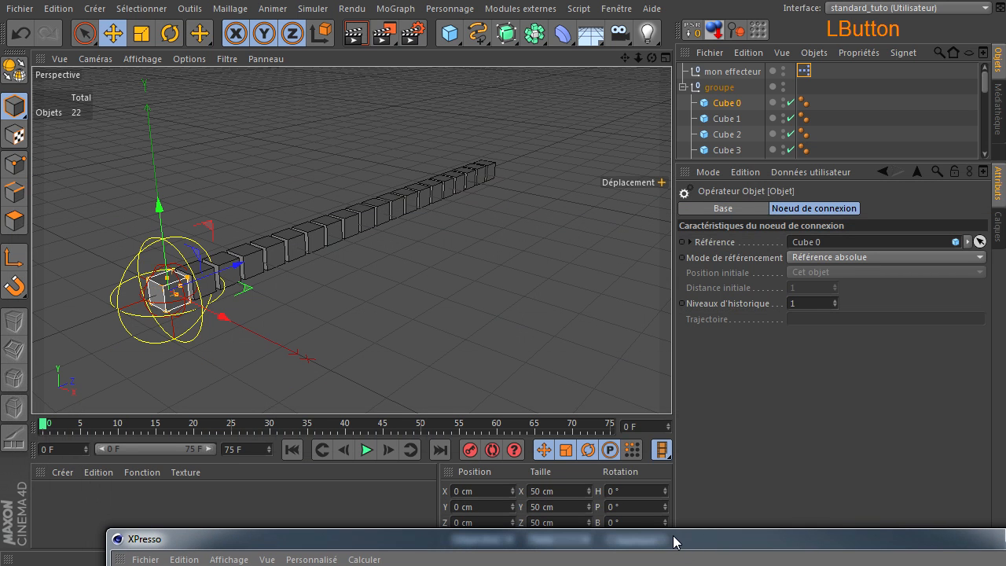
pyautogui.click(365, 450)
pyautogui.click(366, 450)
pyautogui.click(292, 450)
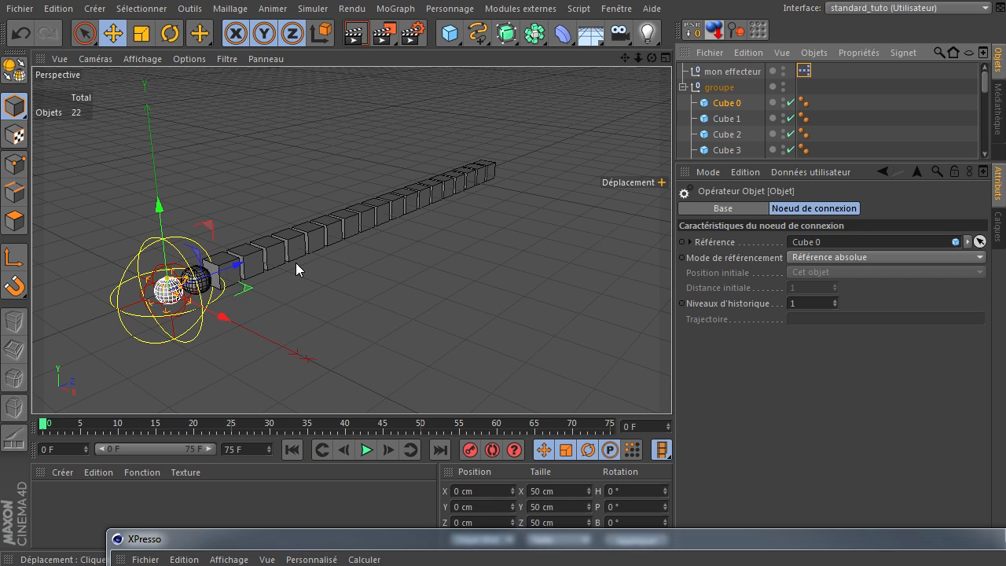
pyautogui.moveTo(627, 58); pyautogui.dragTo(368, 179)
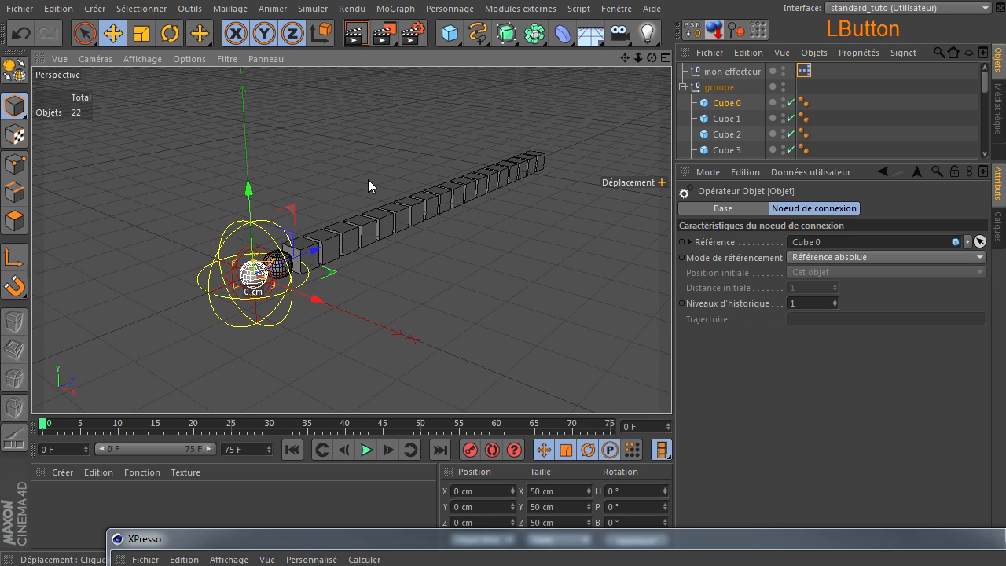
pyautogui.scroll(5, 191, 284)
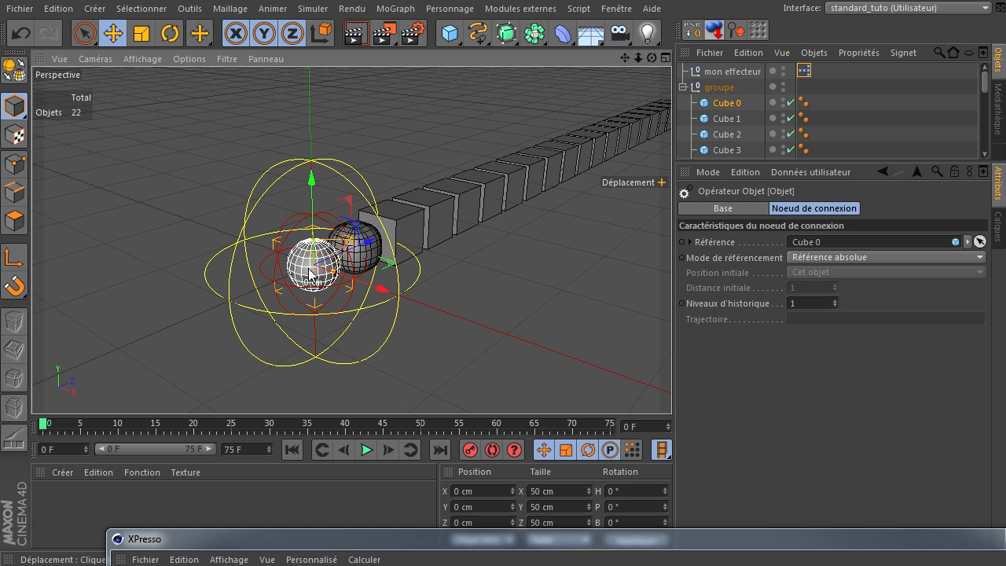
# - Check the Rayon du biseau of the first cubes in groupe against their distance from the effector's falloff
pyautogui.click(725, 103)
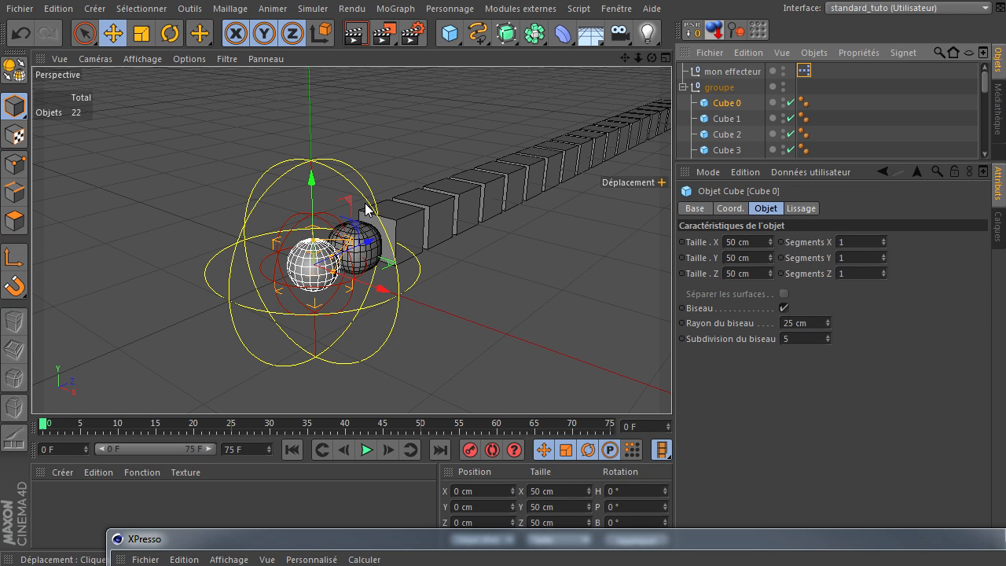
pyautogui.moveTo(652, 58); pyautogui.dragTo(671, 385)
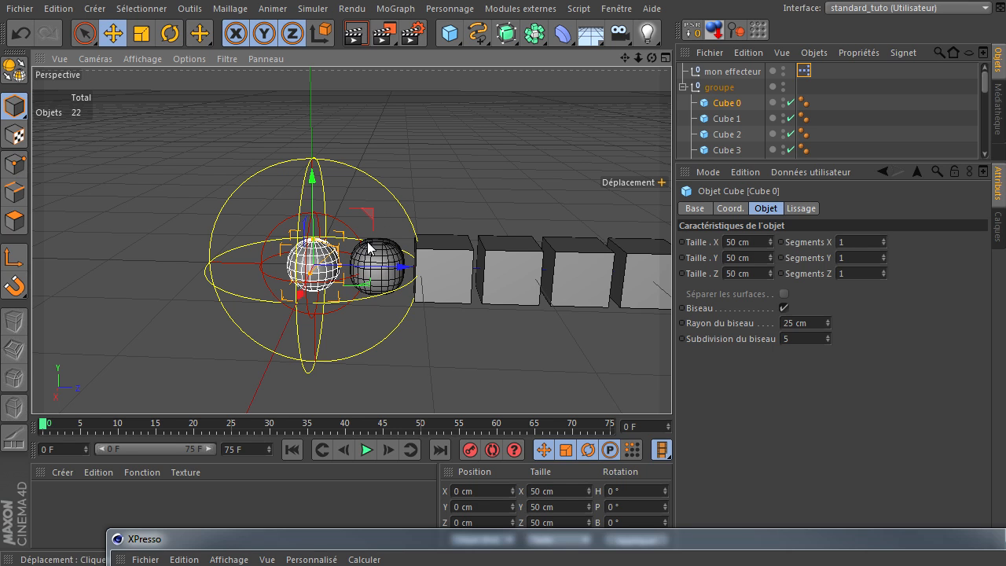
pyautogui.click(735, 119)
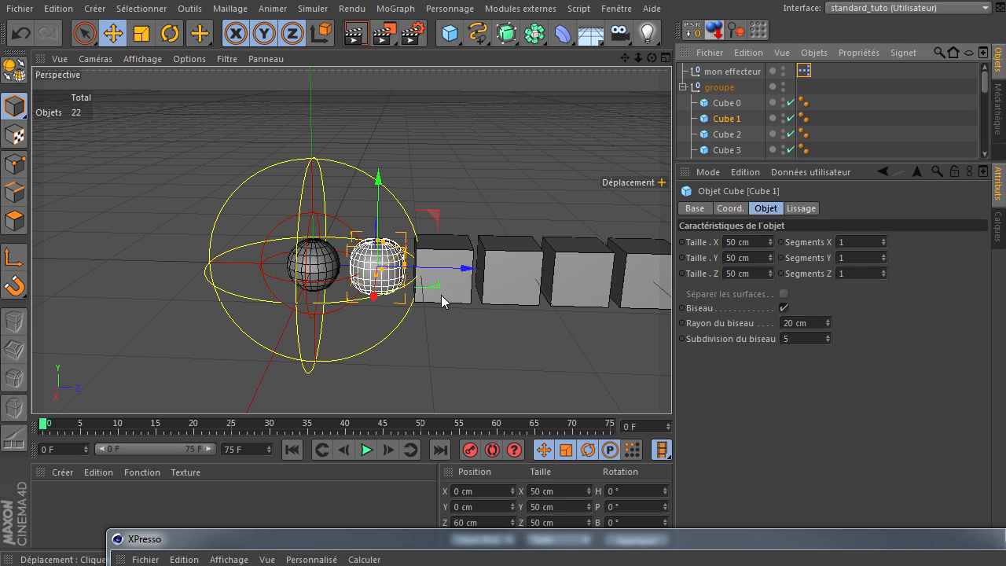
pyautogui.click(727, 133)
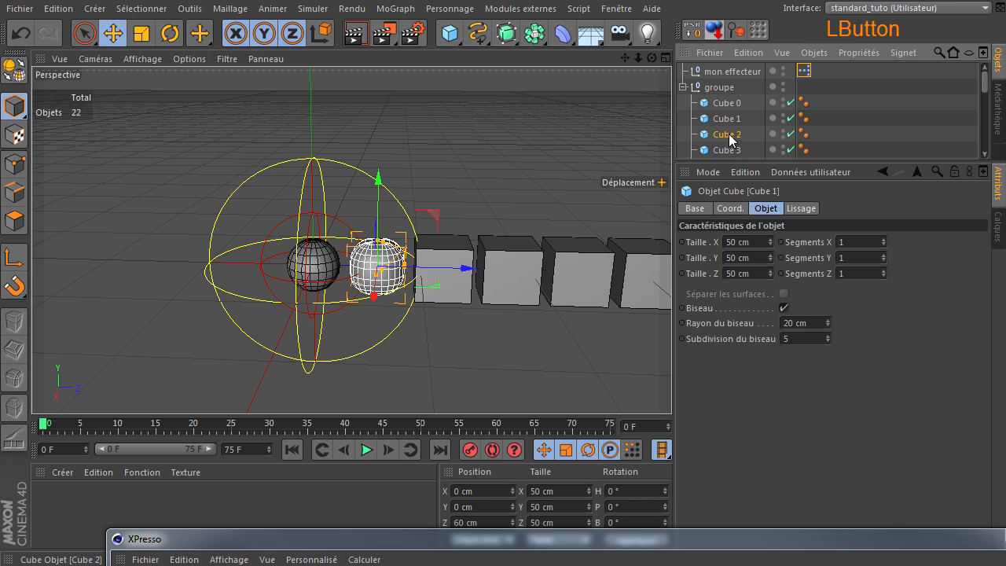
# - Collapse groupe, select mon effecteur and move it along the row of cubes to about 240 cm in Z
pyautogui.click(683, 87)
pyautogui.click(720, 88)
pyautogui.click(724, 72)
pyautogui.scroll(-5, 443, 211)
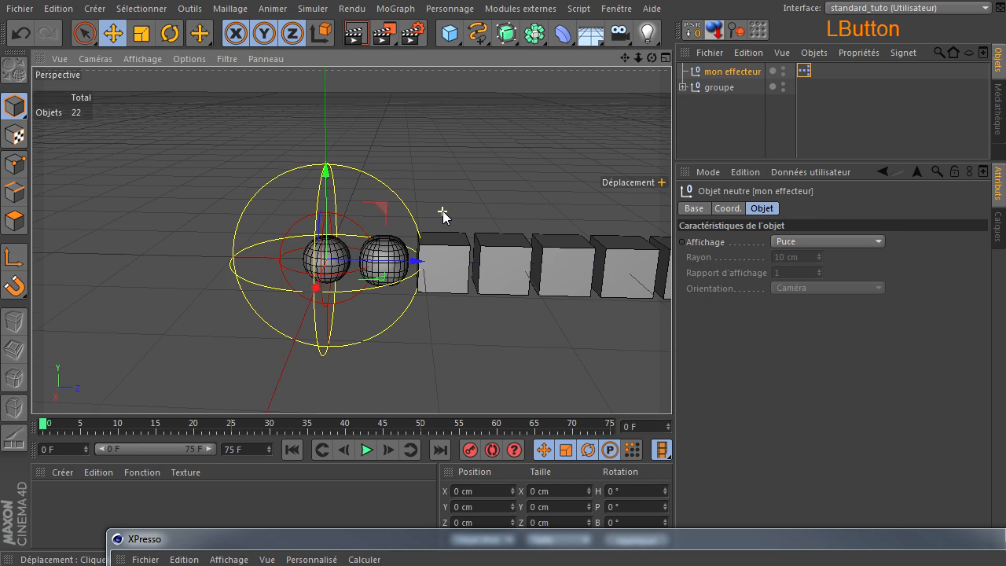
pyautogui.moveTo(624, 58); pyautogui.dragTo(371, 199)
pyautogui.moveTo(246, 240); pyautogui.dragTo(390, 298)
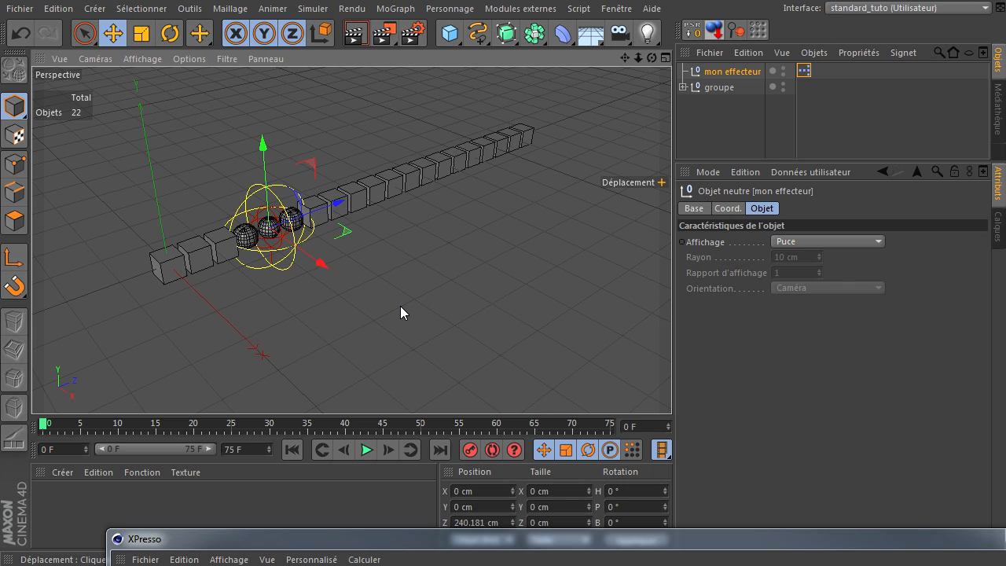
# - Review the complete XPresso graph and nudge mon effecteur slightly further along the row of cubes in Z
pyautogui.moveTo(430, 541); pyautogui.dragTo(327, 251)
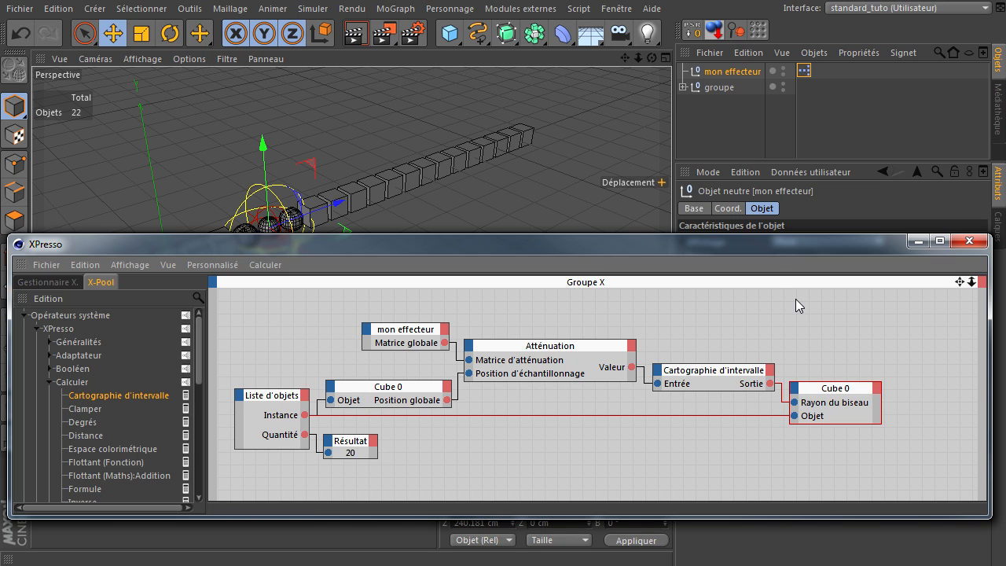
pyautogui.moveTo(765, 249); pyautogui.dragTo(773, 403)
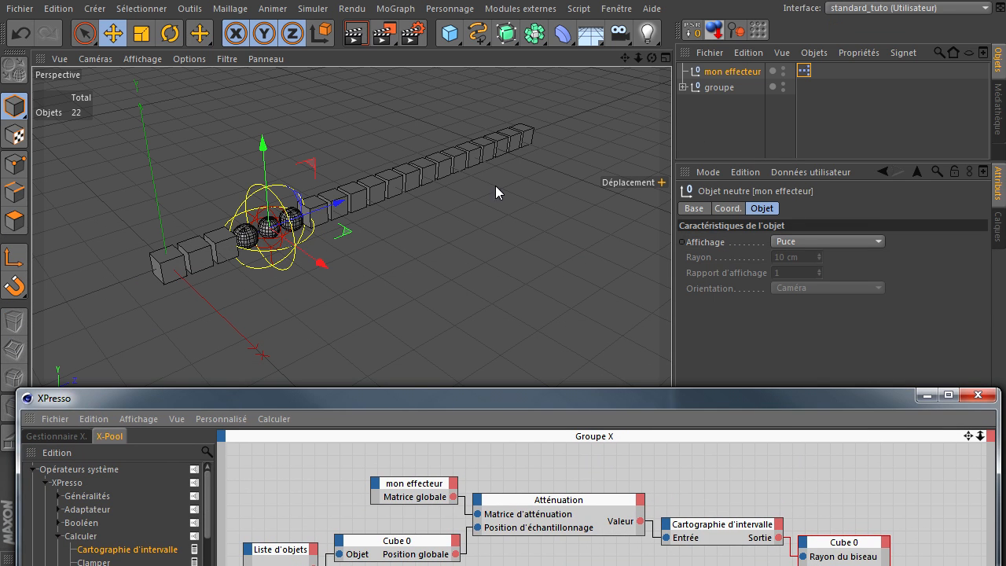
pyautogui.moveTo(343, 200)
pyautogui.mouseDown()
pyautogui.moveTo(488, 153)
pyautogui.moveTo(334, 209)
pyautogui.mouseUp()
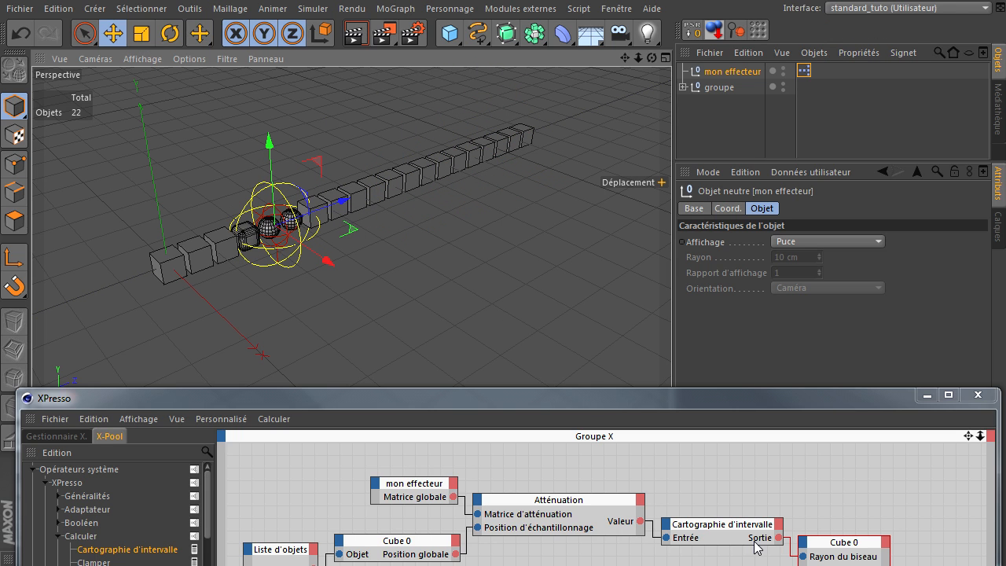
# - Examine Cube 0's object and Lissage settings and the available primitive objects
pyautogui.click(720, 117)
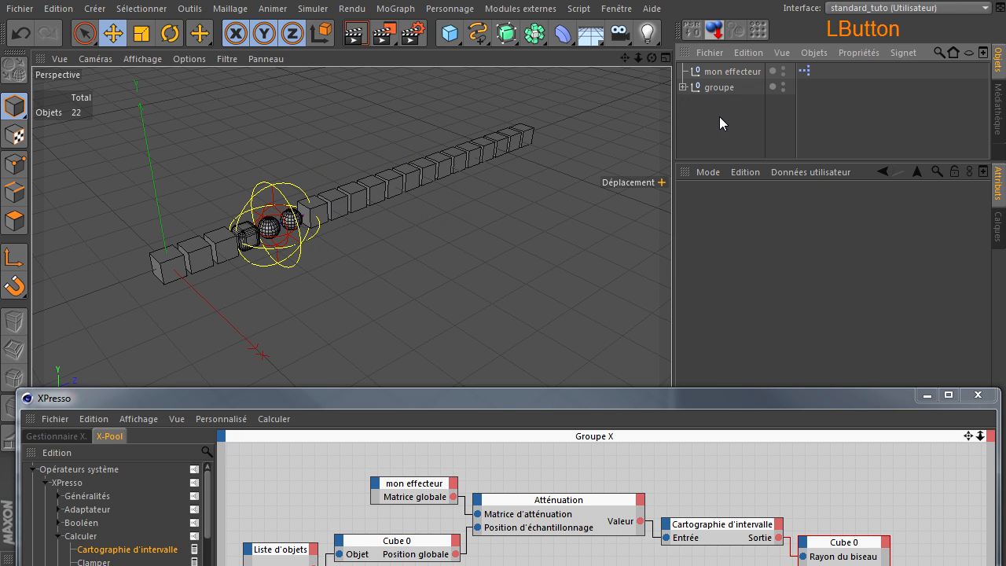
pyautogui.click(682, 87)
pyautogui.click(725, 103)
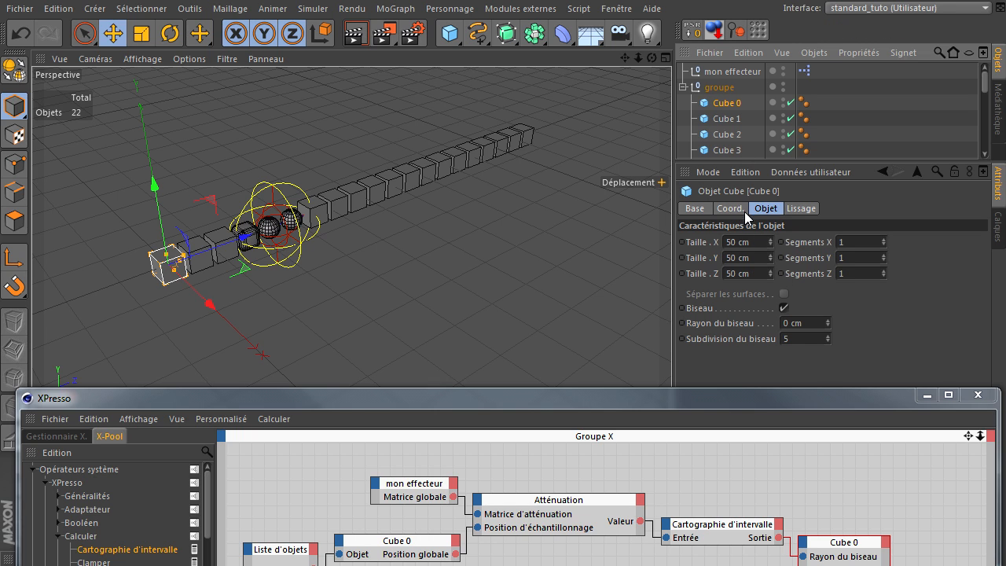
pyautogui.click(800, 208)
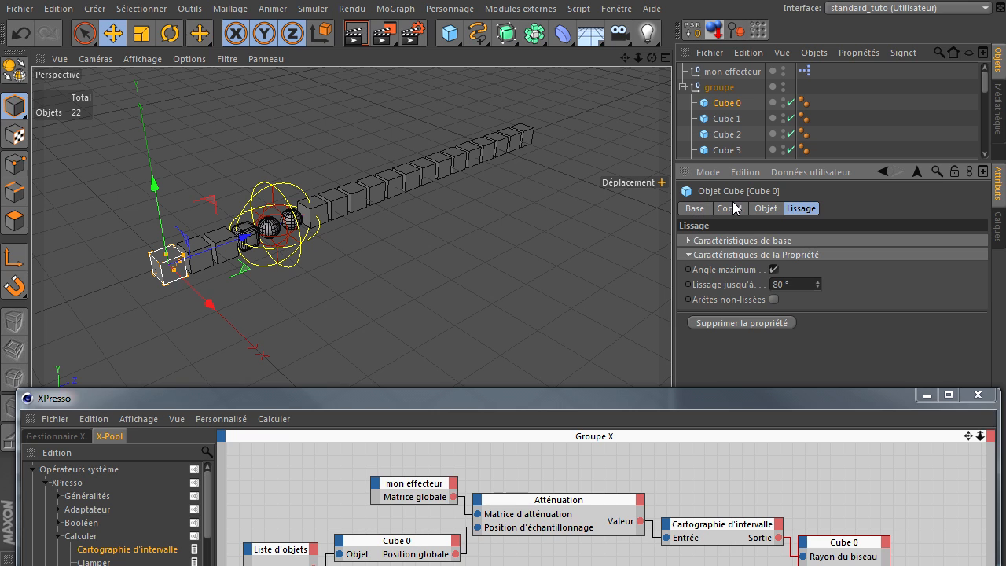
pyautogui.click(766, 209)
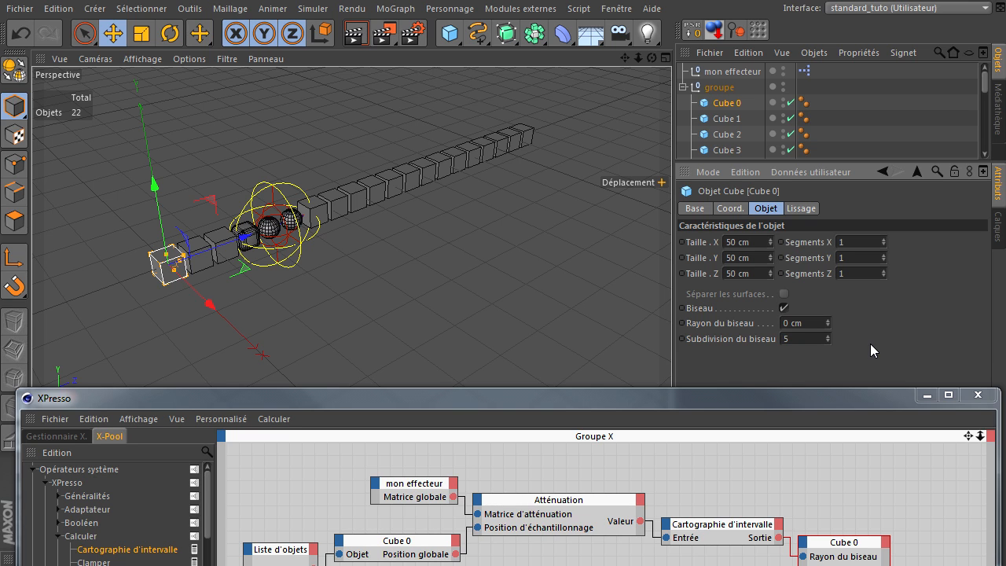
pyautogui.click(442, 40)
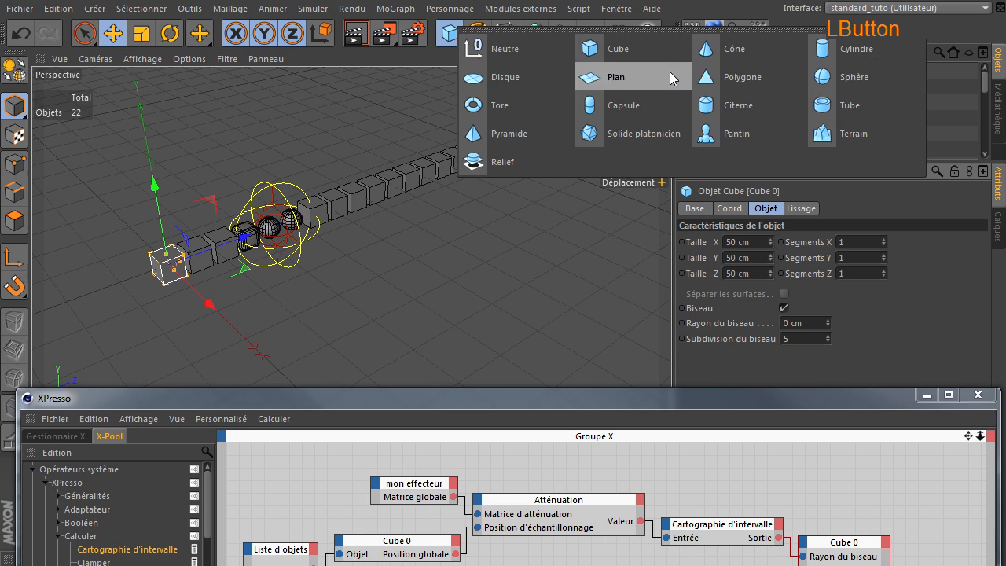
pyautogui.click(431, 318)
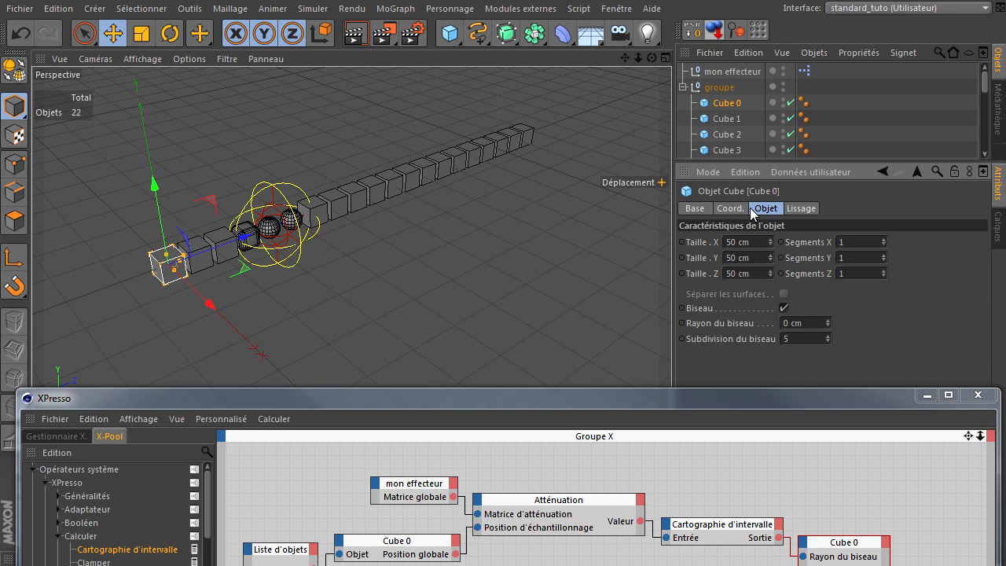
pyautogui.click(728, 105)
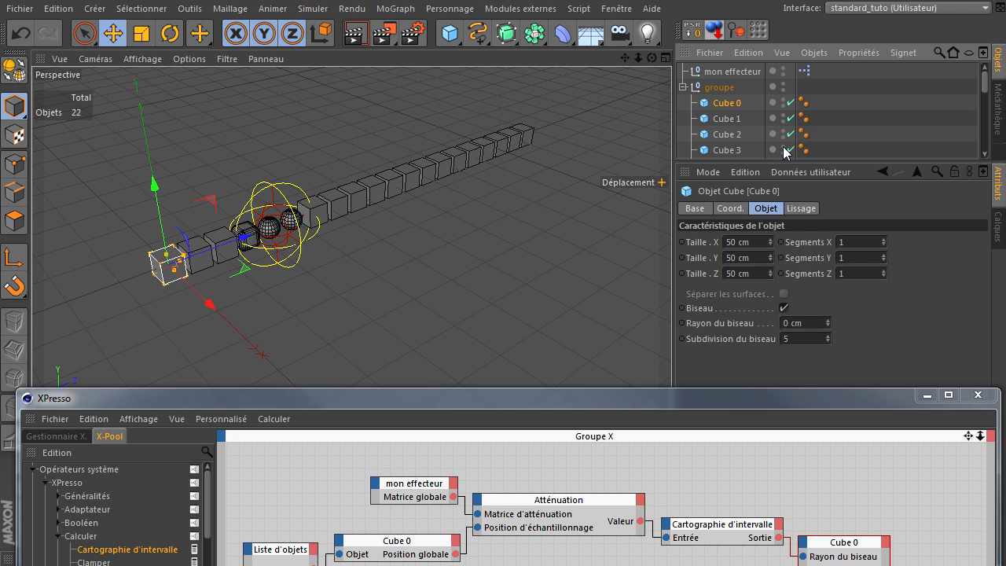
# - Select all the cubes in groupe, from Cube 0 to Cube 19, and delete them
pyautogui.click(717, 109)
pyautogui.hotkey('shift', 'Down')
pyautogui.hotkey('shift', 'Down')
pyautogui.hotkey('shift', 'Down')
pyautogui.hotkey('shift', 'Down')
pyautogui.hotkey('shift', 'Down')
pyautogui.hotkey('shift', 'Down')
pyautogui.hotkey('shift', 'Down')
pyautogui.hotkey('shift', 'Down')
pyautogui.hotkey('shift', 'Down')
pyautogui.hotkey('shift', 'Down')
pyautogui.hotkey('shift', 'Down')
pyautogui.hotkey('shift', 'Down')
pyautogui.hotkey('shift', 'Down')
pyautogui.hotkey('shift', 'Down')
pyautogui.hotkey('shift', 'Down')
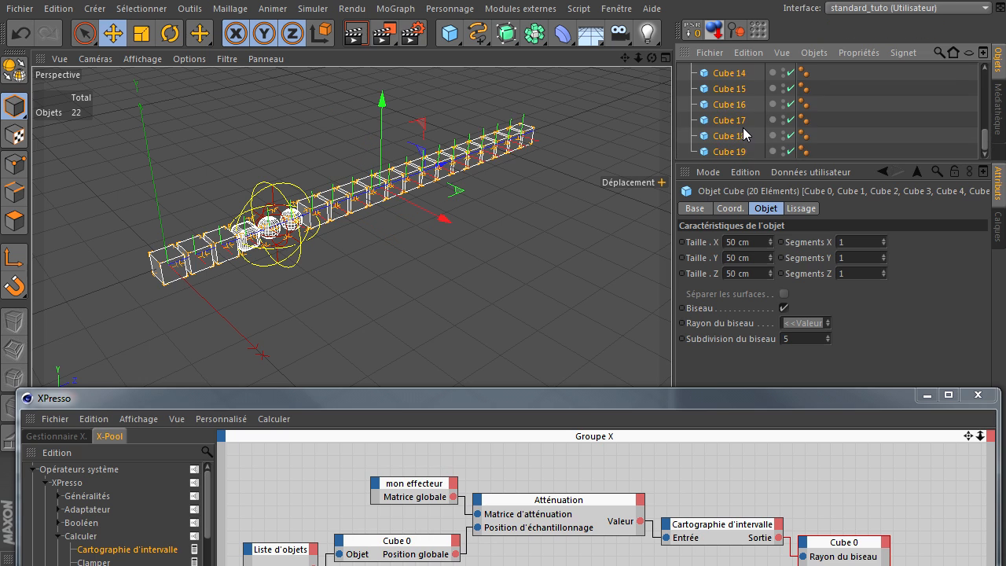
pyautogui.press('Delete')
# - Delete both orphaned Objet nodes from the effector's graph and show the Liste d'objets node's parameters
pyautogui.moveTo(537, 407); pyautogui.dragTo(535, 203)
pyautogui.click(403, 343)
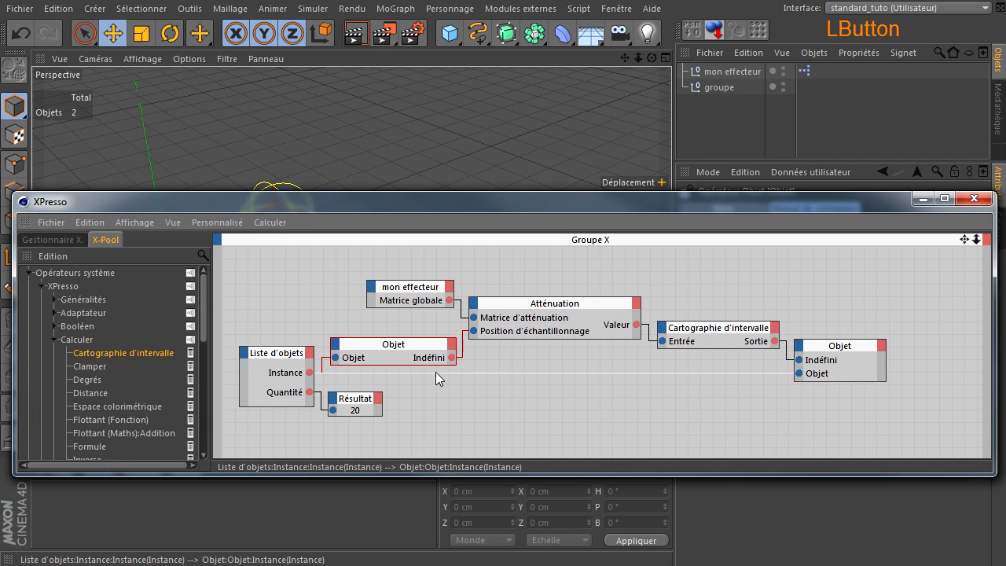
pyautogui.press('Delete')
pyautogui.click(826, 350)
pyautogui.press('Delete')
pyautogui.click(290, 349)
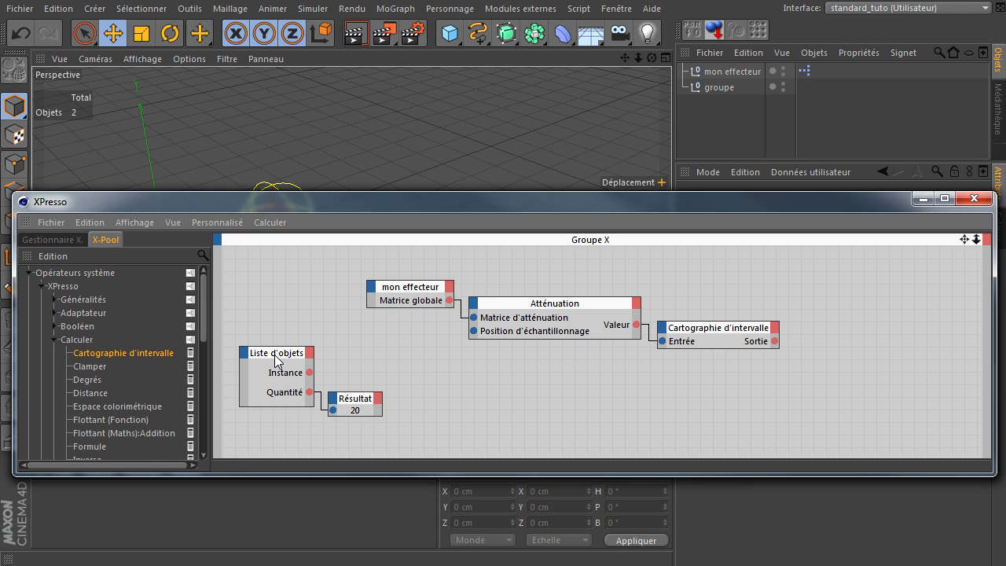
pyautogui.moveTo(467, 213); pyautogui.dragTo(541, 496)
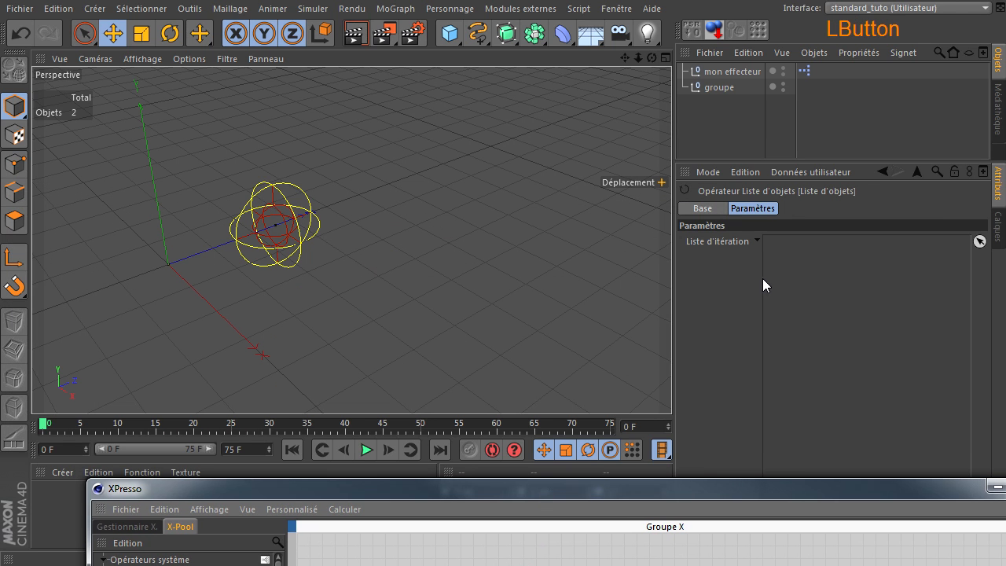
# - Create a Neutre object and make it a child of groupe
pyautogui.click(449, 33)
pyautogui.click(516, 50)
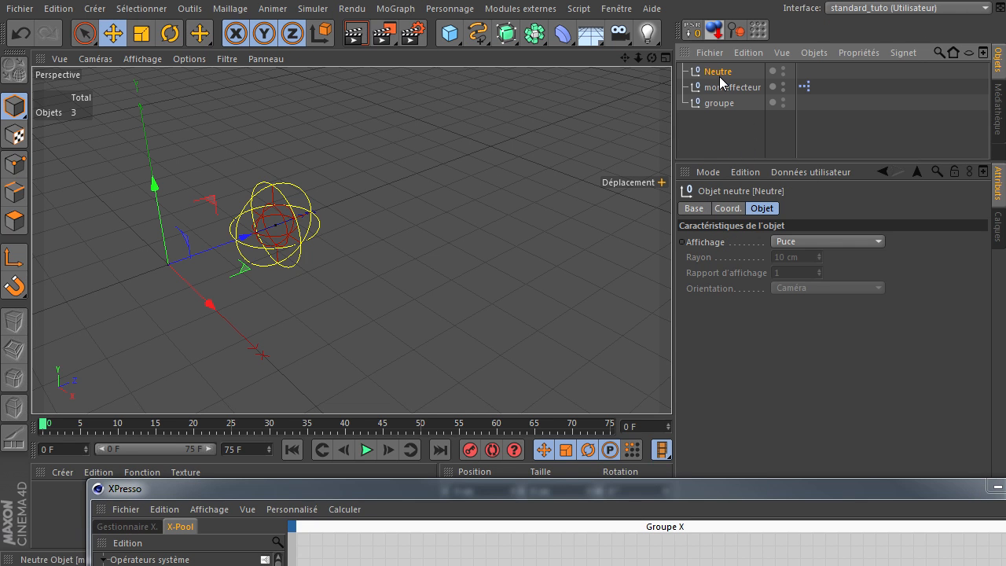
pyautogui.moveTo(738, 103); pyautogui.dragTo(739, 103)
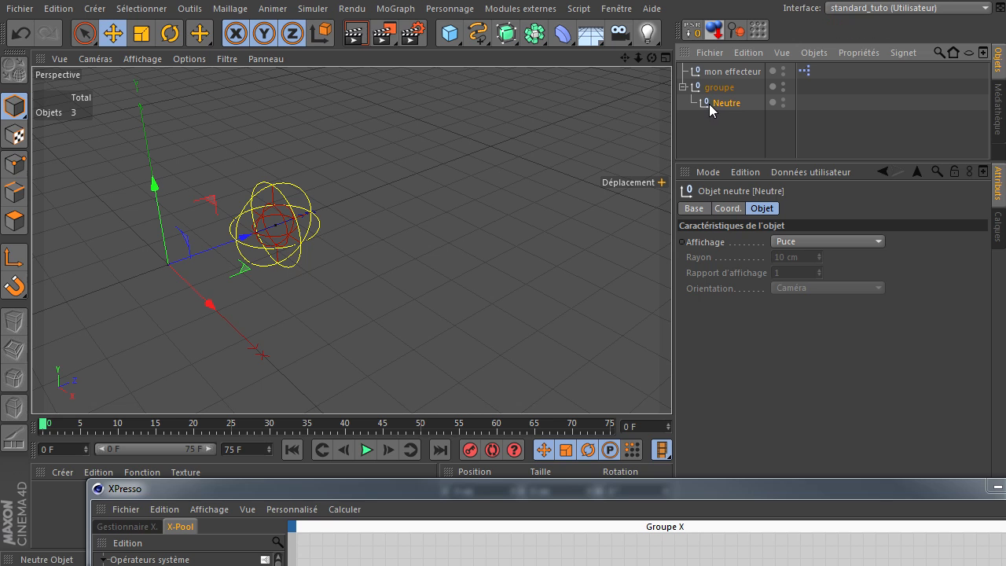
pyautogui.click(821, 173)
pyautogui.click(823, 189)
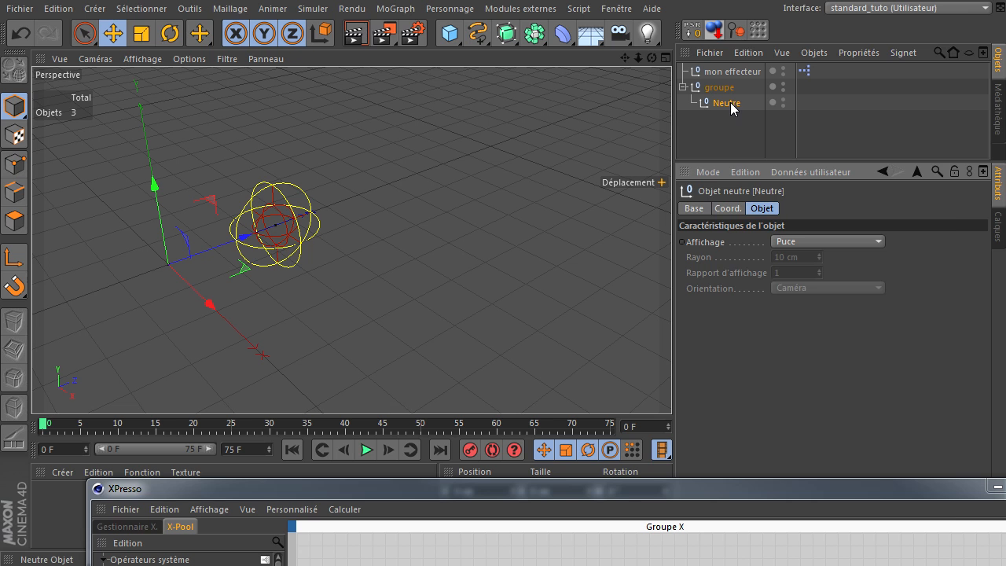
# - Add an XPresso tag to the Neutre object and bring its empty graph into view
pyautogui.rightClick(731, 103)
pyautogui.moveTo(766, 114)
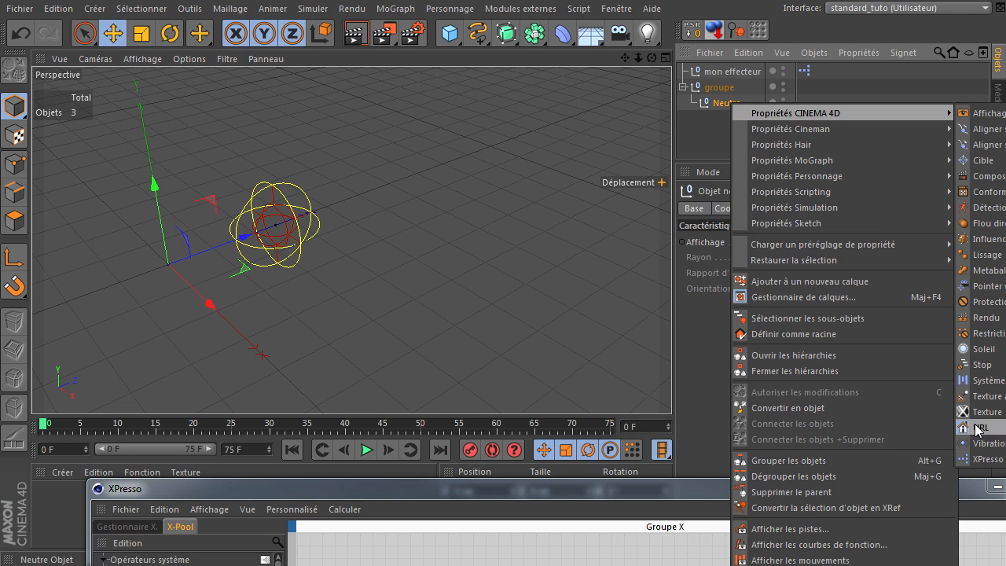
pyautogui.click(982, 459)
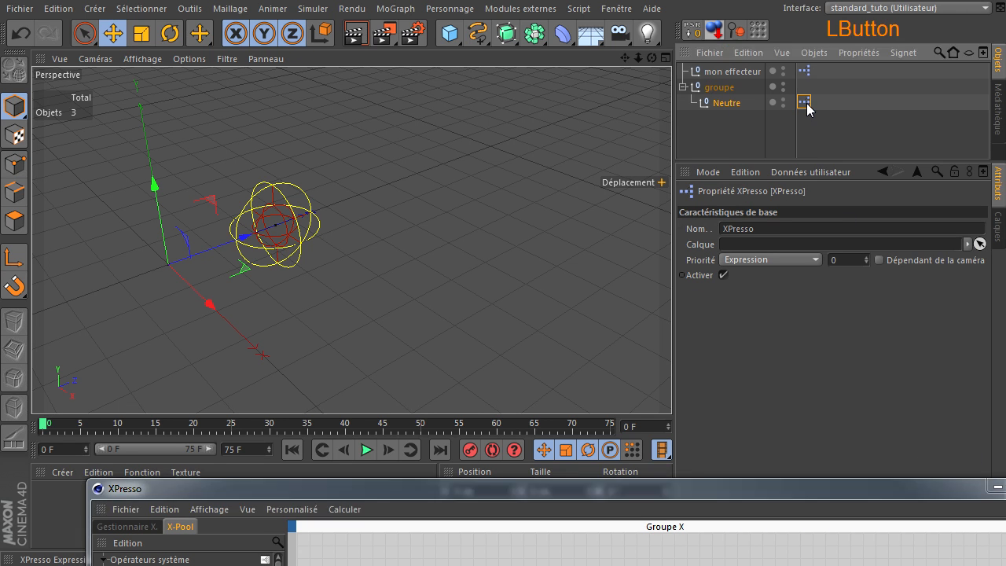
pyautogui.moveTo(666, 497); pyautogui.dragTo(607, 188)
# - Add a P Orage node from the Thinking Particles generators and a Neutre object node before it in the graph
pyautogui.click(79, 317)
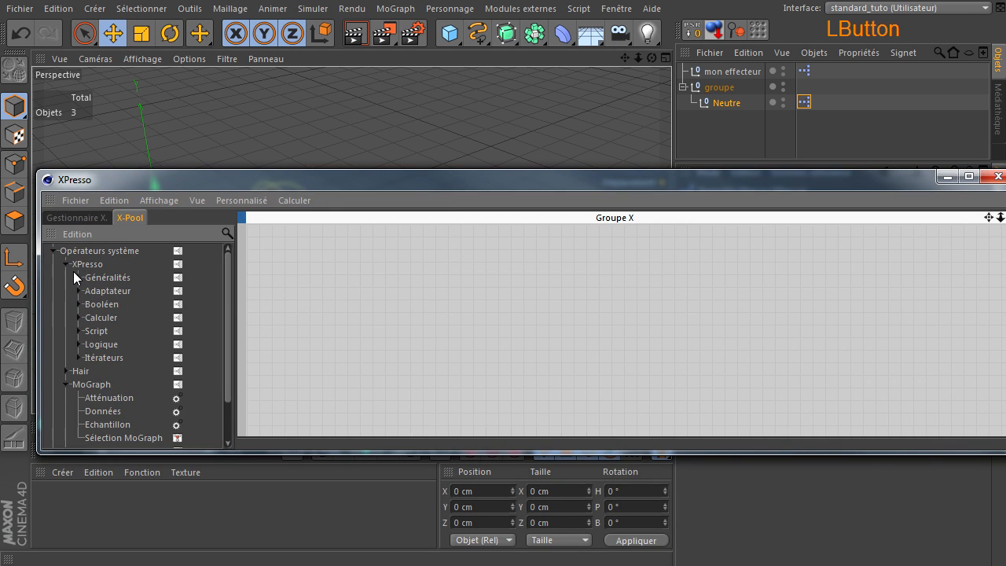
pyautogui.click(66, 267)
pyautogui.click(66, 291)
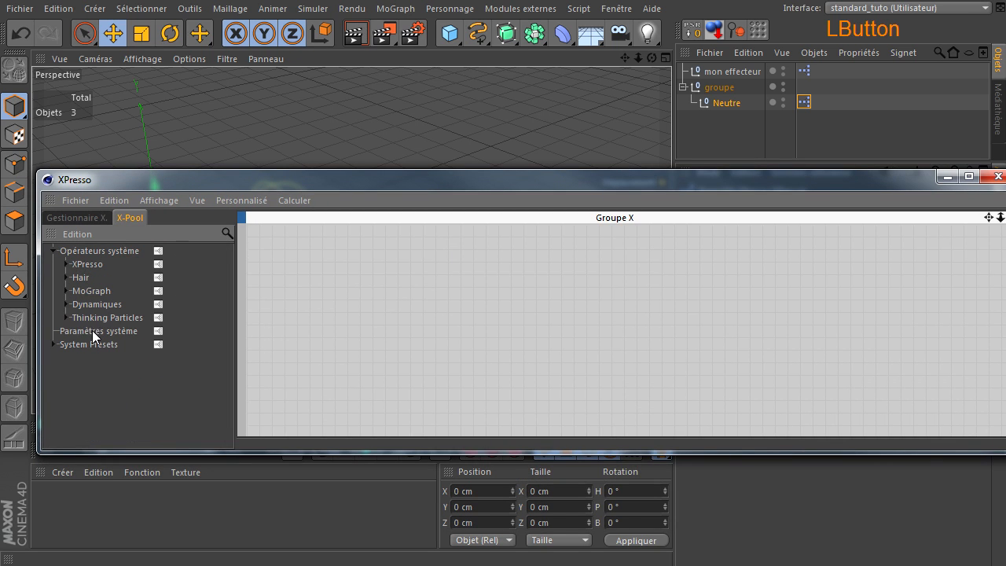
pyautogui.click(66, 318)
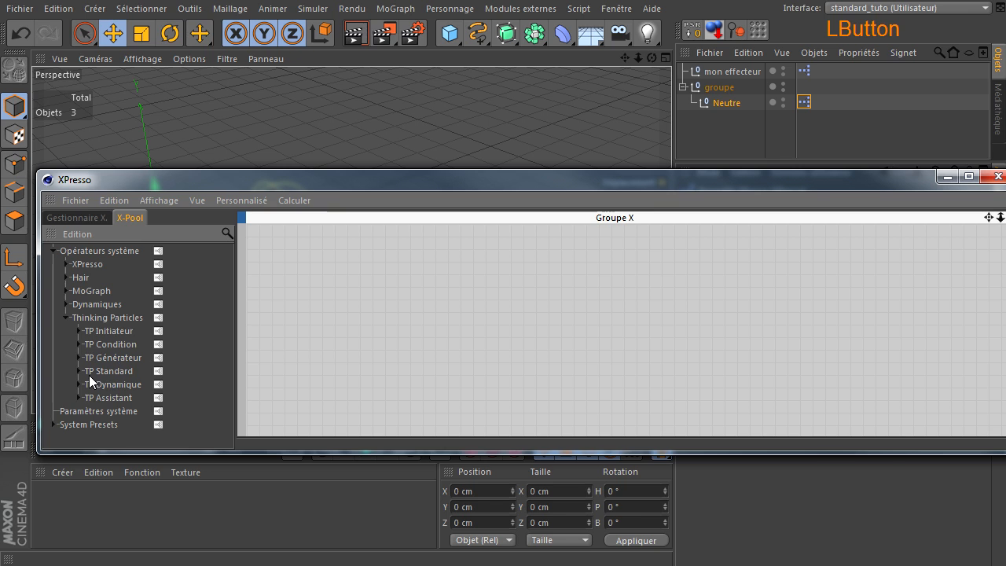
pyautogui.click(79, 358)
pyautogui.click(113, 435)
pyautogui.moveTo(432, 277); pyautogui.dragTo(441, 275)
pyautogui.moveTo(717, 103); pyautogui.dragTo(316, 269)
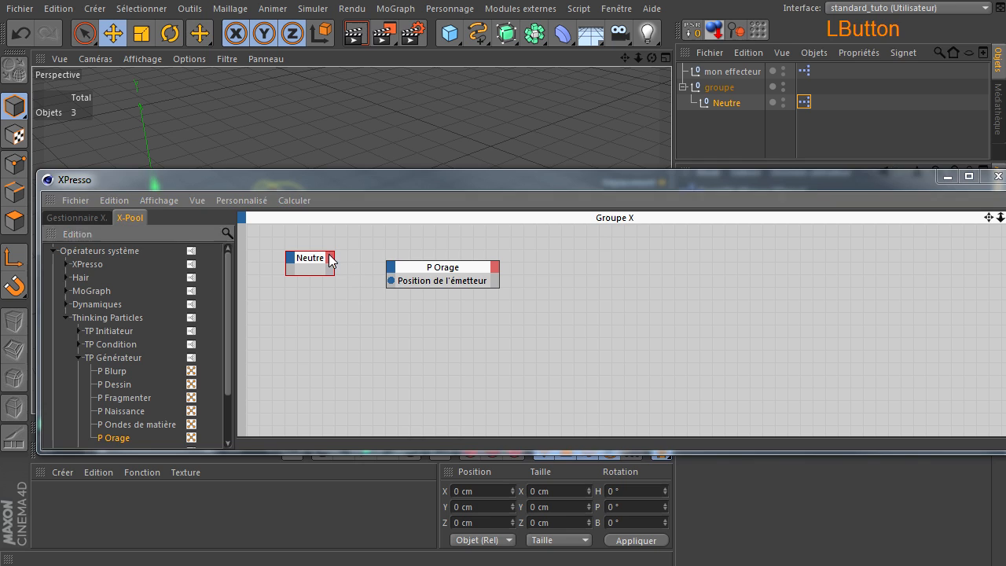
# - Add Position globale and Matrice globale output ports to the Neutre node
pyautogui.click(330, 259)
pyautogui.moveTo(384, 297)
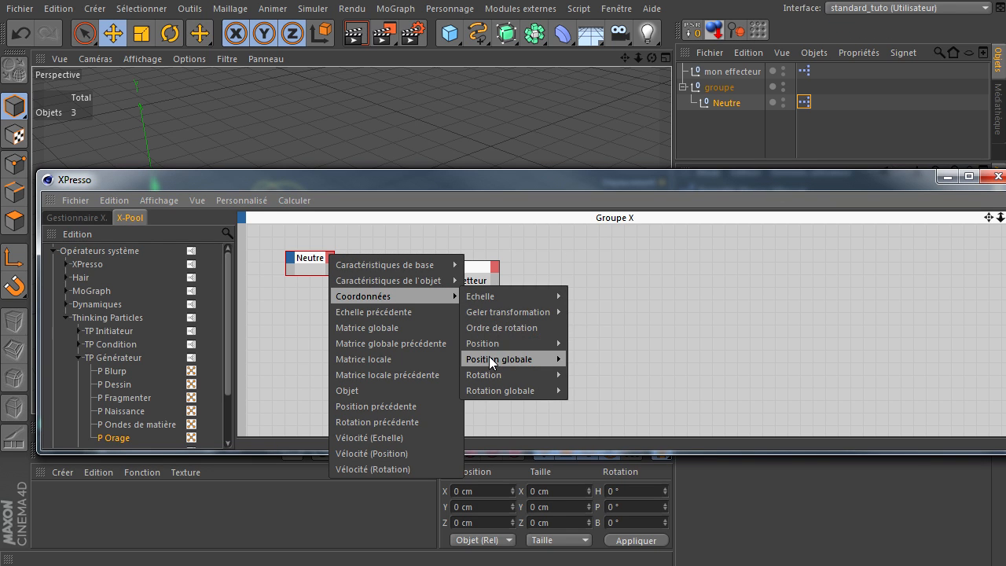
pyautogui.moveTo(489, 359)
pyautogui.click(576, 357)
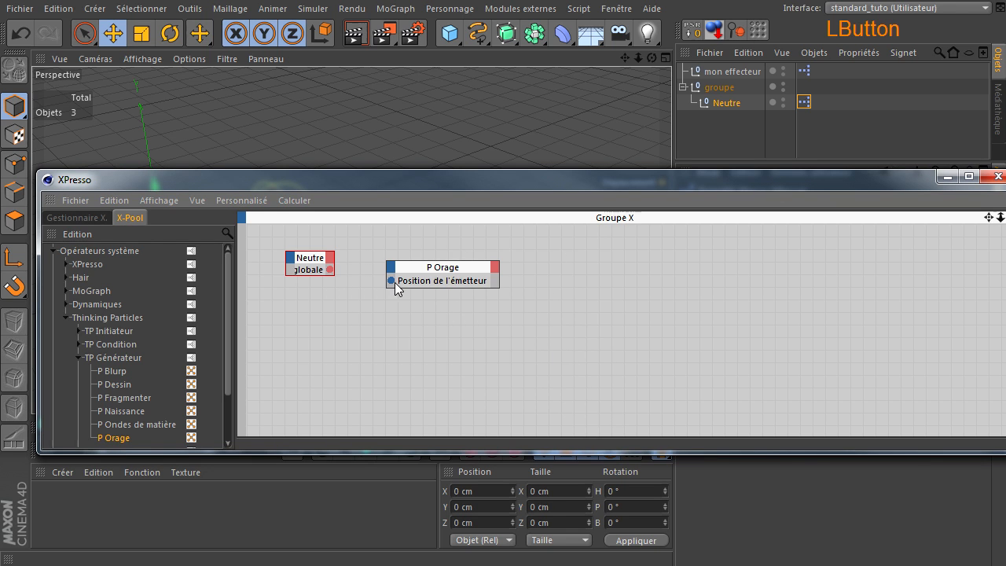
pyautogui.click(330, 258)
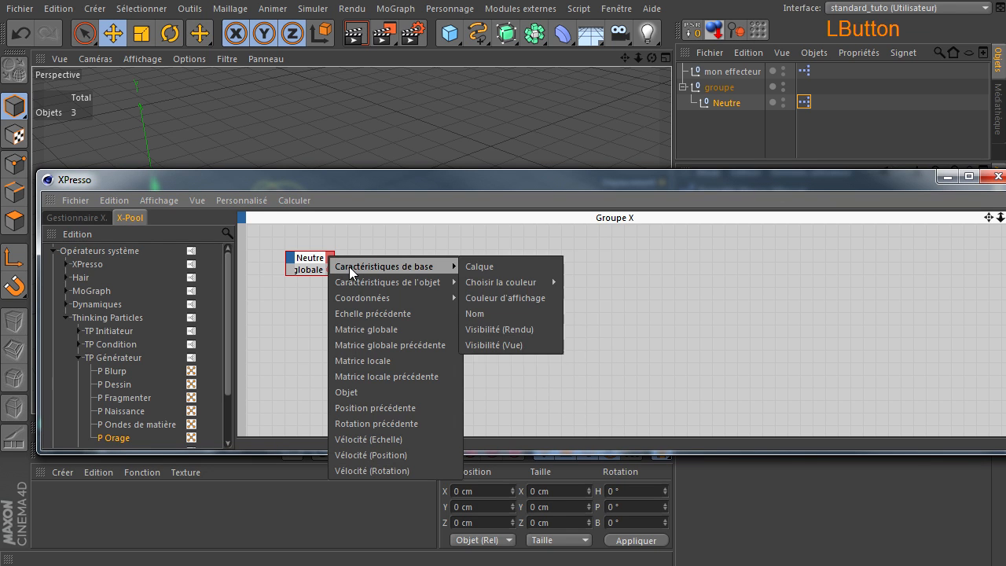
pyautogui.click(370, 328)
# - Add an Alignement de l'émetteur input and a Naissance de particule output to the P Orage node
pyautogui.click(391, 266)
pyautogui.click(444, 292)
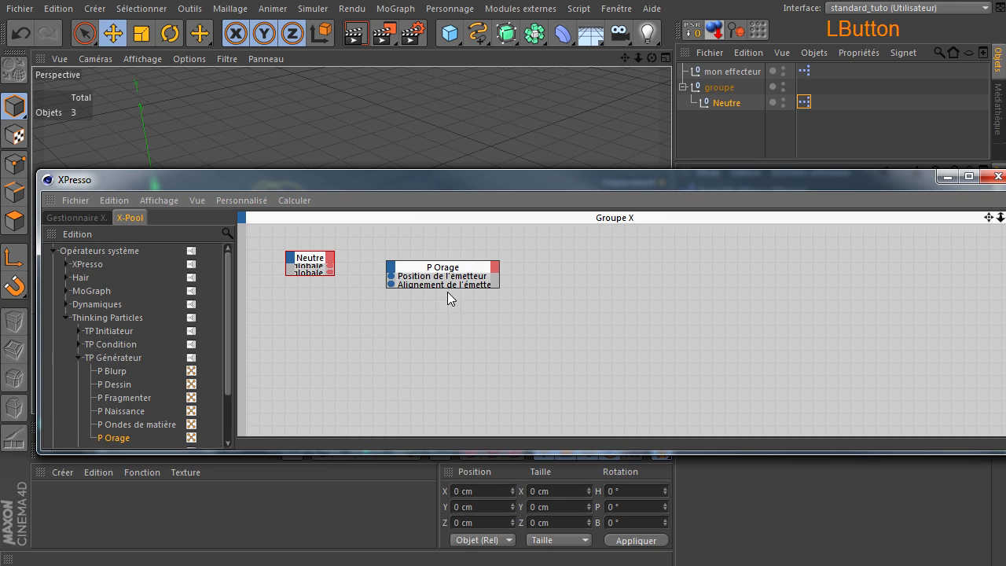
pyautogui.click(495, 271)
pyautogui.click(515, 276)
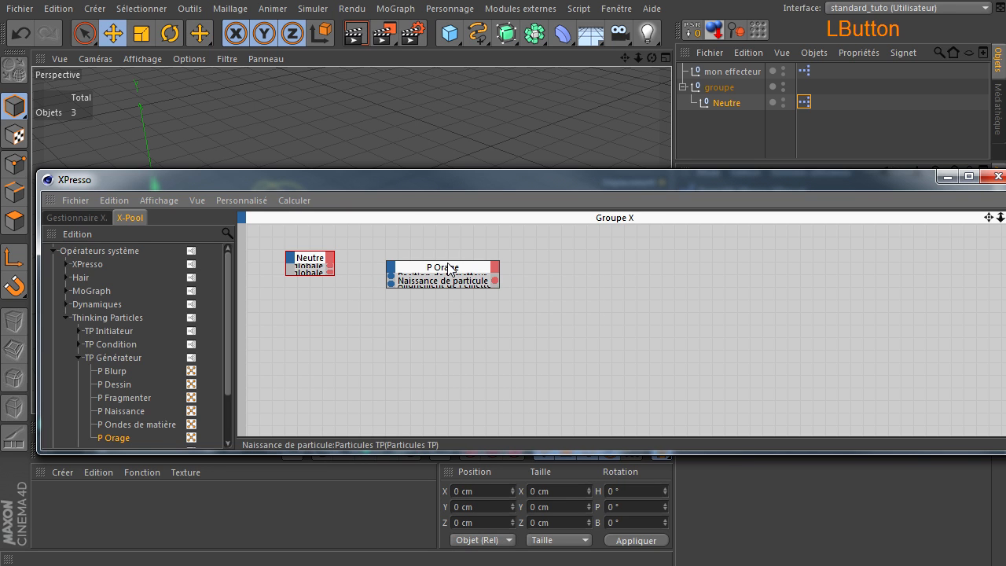
# - Expand the nodes and connect Neutre's Position globale and Matrice globale to P Orage's Position de l'émetteur and Alignement de l'émetteur
pyautogui.keyDown('ctrl'); pyautogui.click(360, 273); pyautogui.keyUp('ctrl')
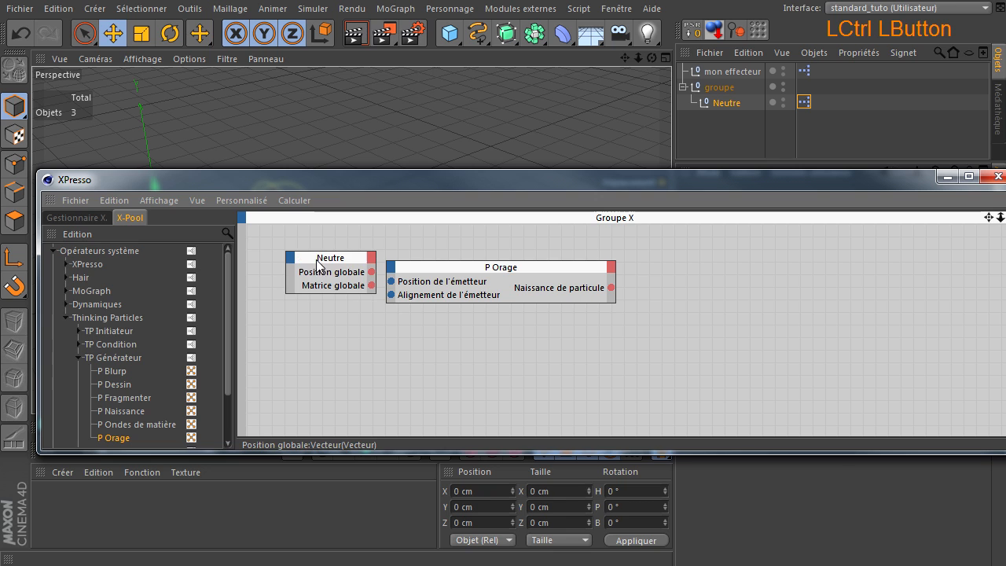
pyautogui.moveTo(413, 267); pyautogui.dragTo(440, 258)
pyautogui.moveTo(372, 272); pyautogui.dragTo(420, 286)
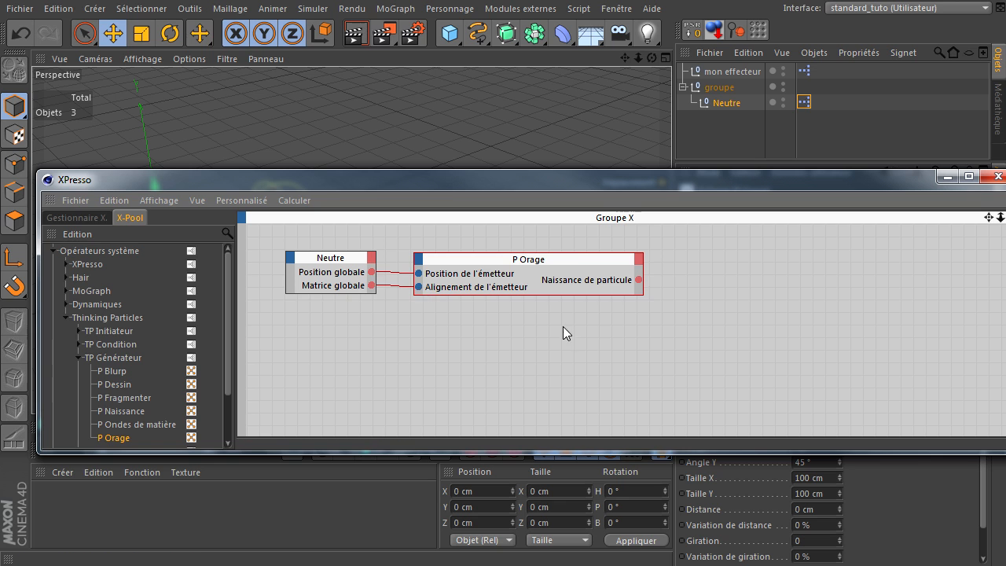
pyautogui.moveTo(576, 259); pyautogui.dragTo(560, 263)
# - Rotate the Neutre object to a pitch (P) of 90° in the perspective view
pyautogui.moveTo(458, 183); pyautogui.dragTo(547, 428)
pyautogui.click(726, 103)
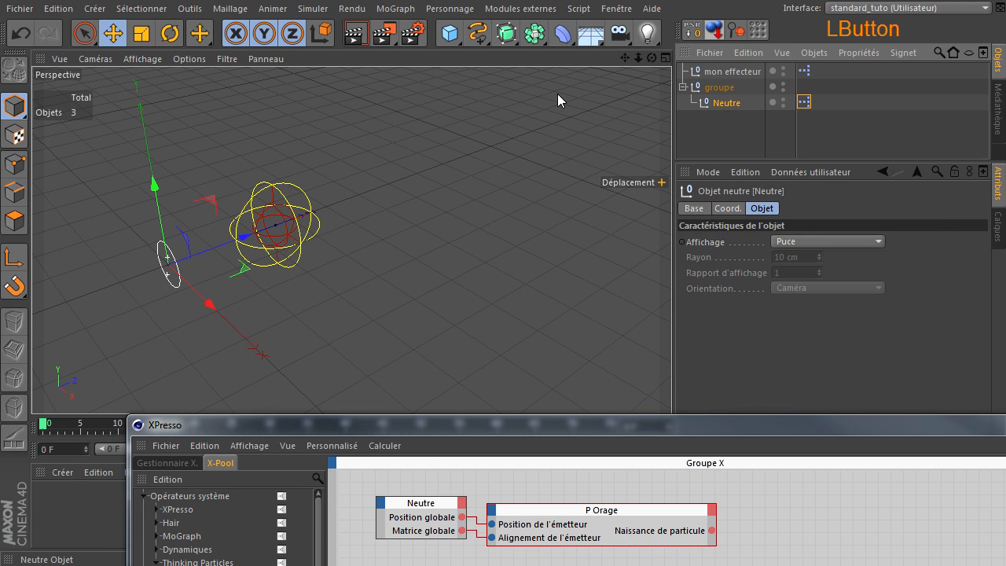
pyautogui.click(170, 33)
pyautogui.moveTo(153, 228); pyautogui.dragTo(129, 288)
pyautogui.click(270, 315)
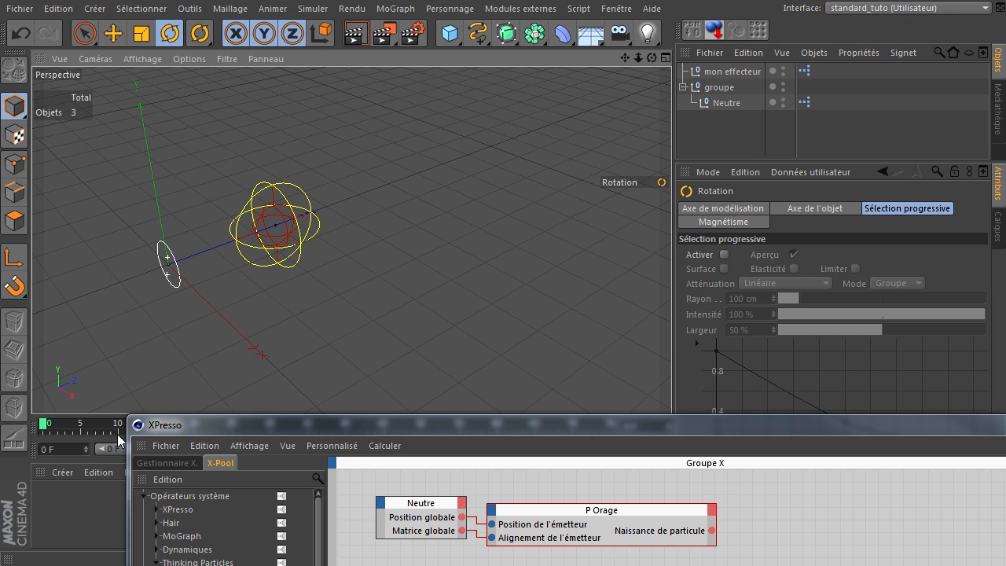
# - Play the animation briefly to check the emission direction and return to the first frame
pyautogui.moveTo(203, 426); pyautogui.dragTo(210, 506)
pyautogui.click(364, 449)
pyautogui.click(364, 450)
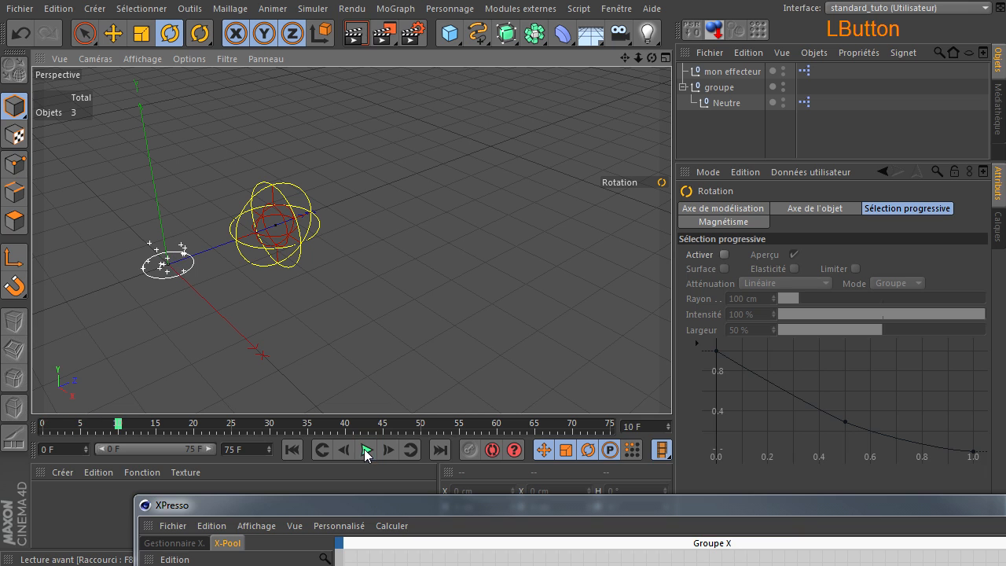
pyautogui.click(291, 449)
# - Set the P Orage node's Naissance parameter to Taux (par image)
pyautogui.moveTo(327, 503); pyautogui.dragTo(321, 250)
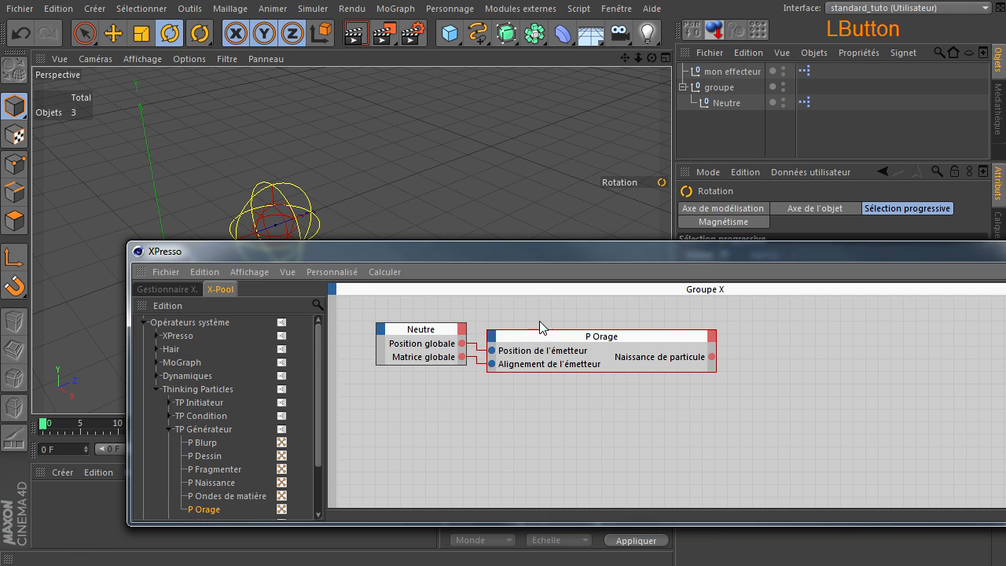
pyautogui.click(563, 346)
pyautogui.moveTo(649, 248); pyautogui.dragTo(686, 477)
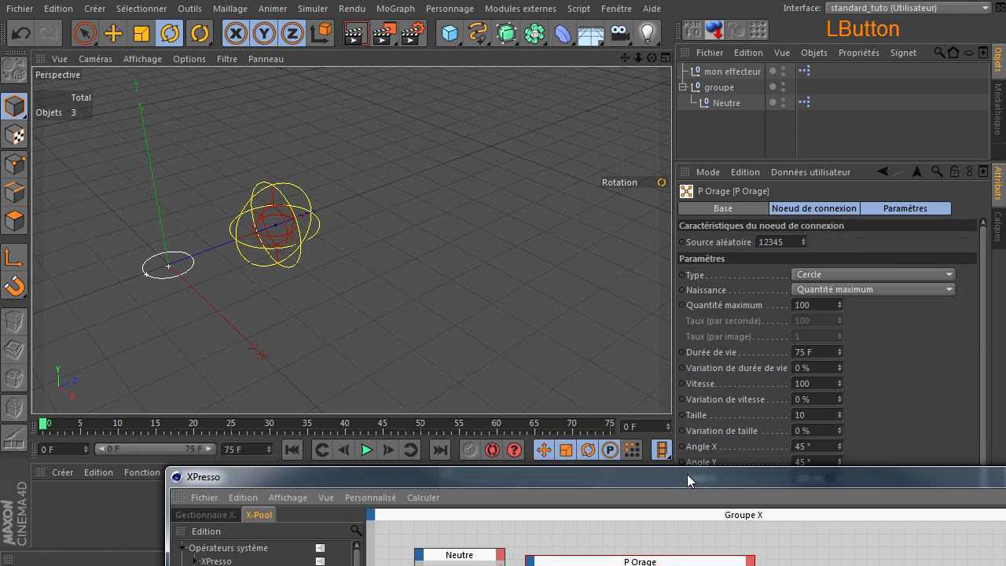
pyautogui.click(838, 290)
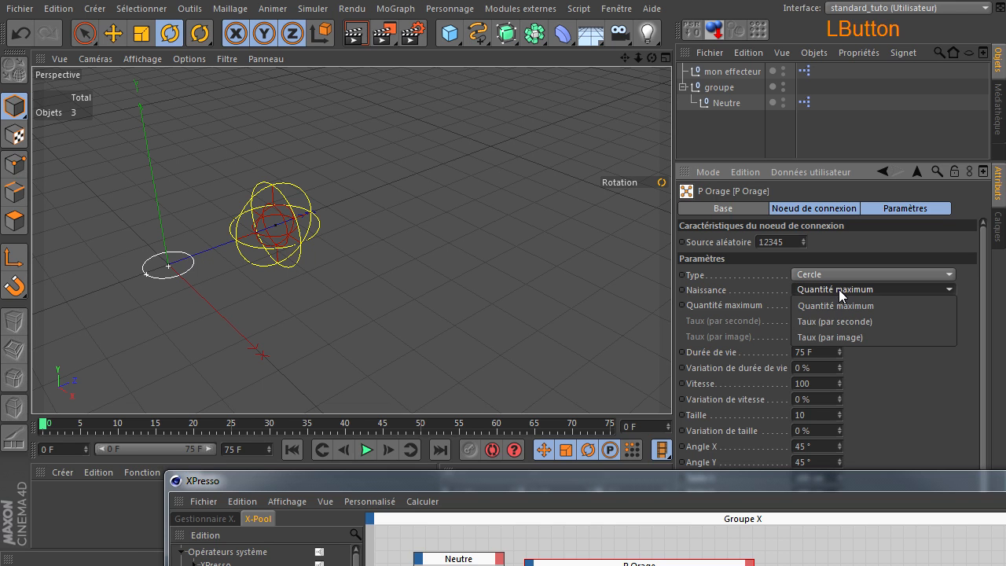
pyautogui.click(839, 336)
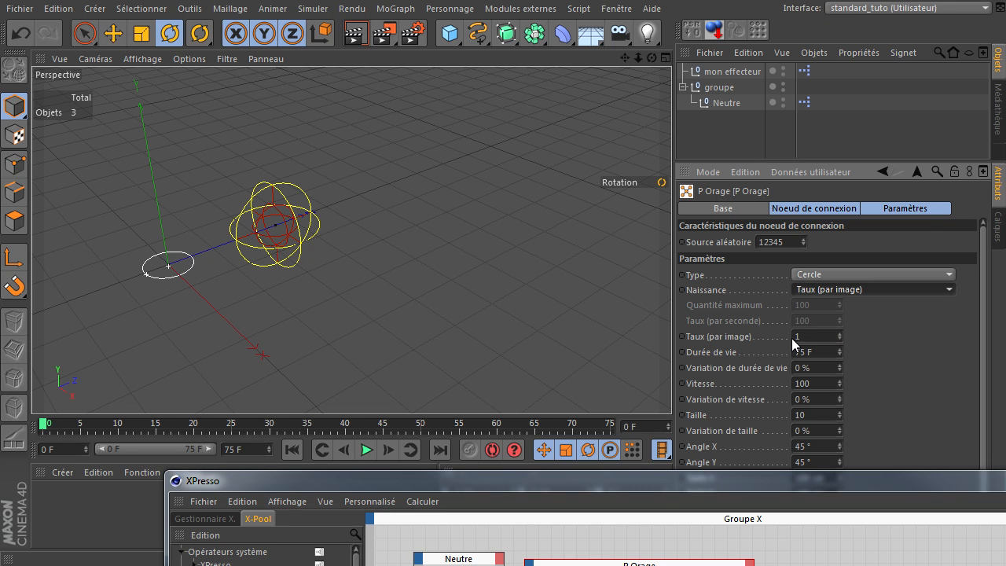
# - Copy the interface of P Orage's Taux (par image) parameter and paste it as user data on the Neutre object
pyautogui.click(697, 338)
pyautogui.rightClick(692, 338)
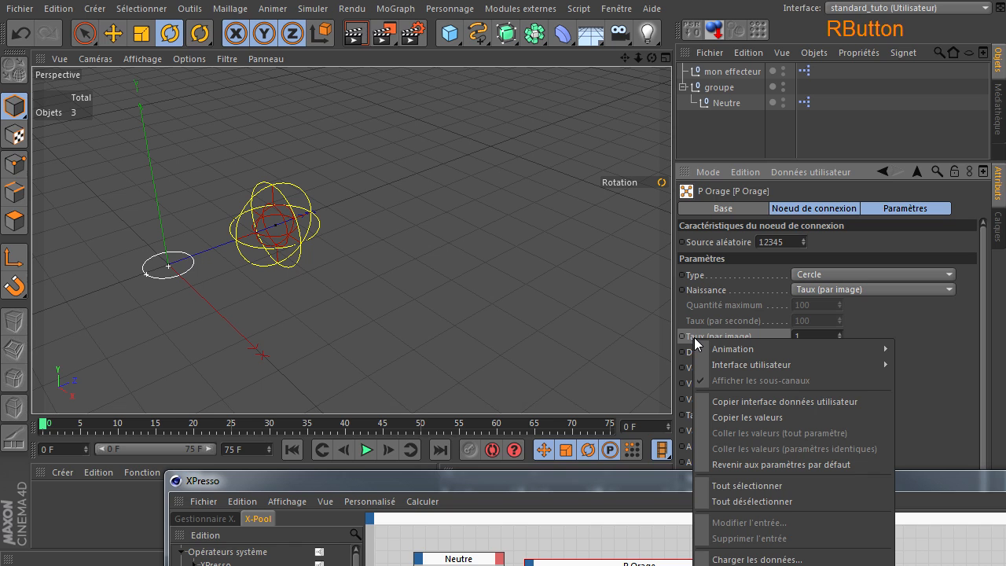
pyautogui.click(736, 401)
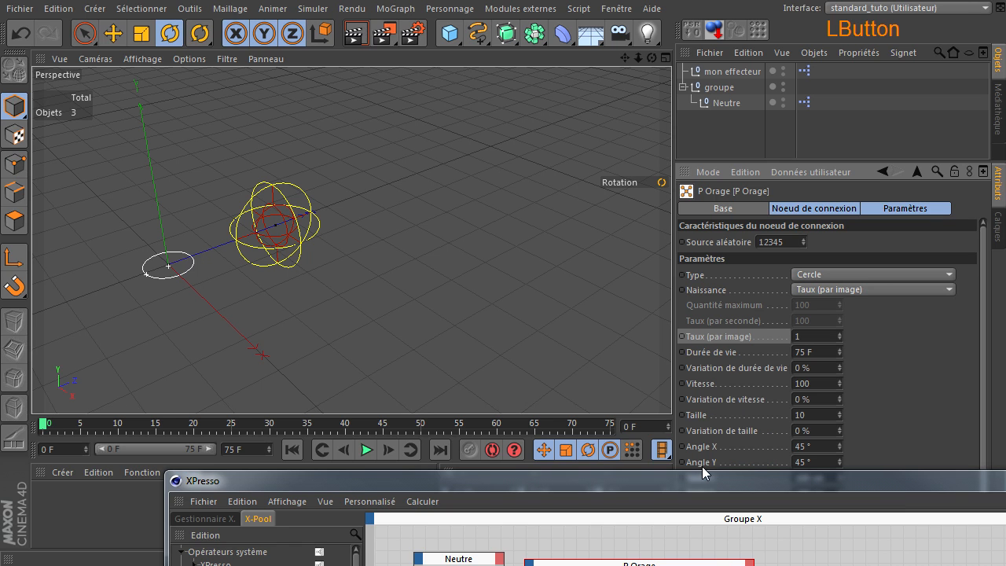
pyautogui.click(728, 103)
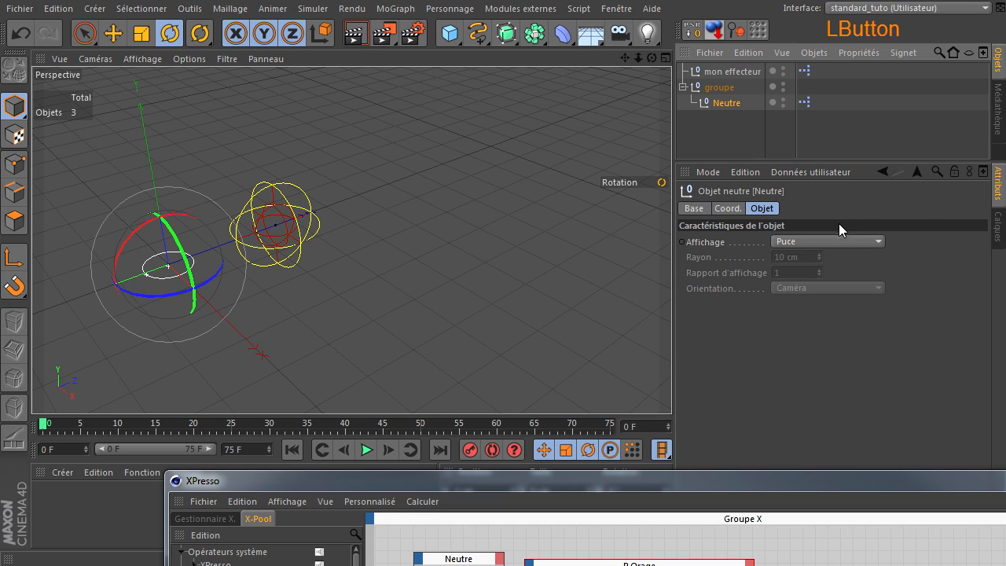
pyautogui.click(828, 173)
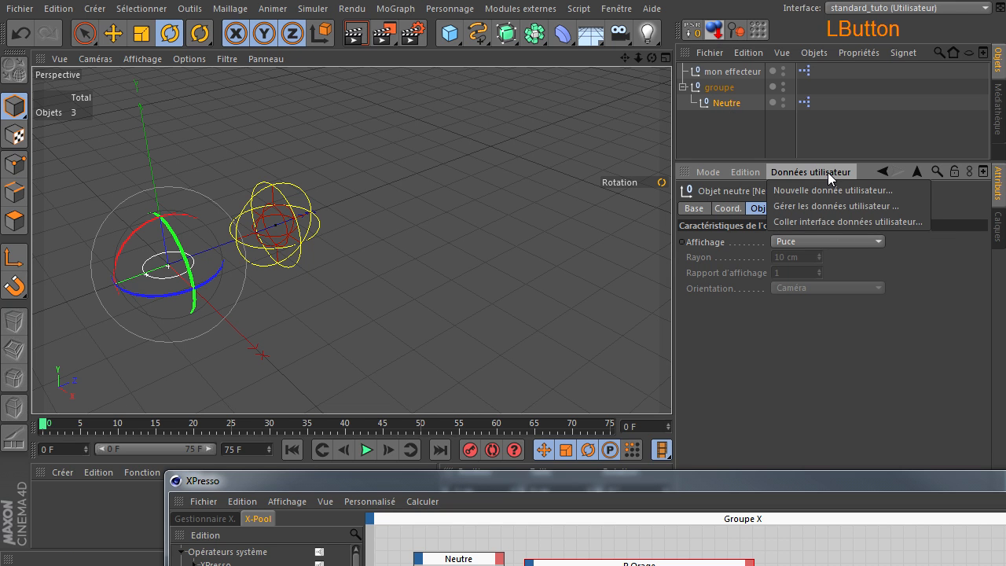
pyautogui.click(812, 221)
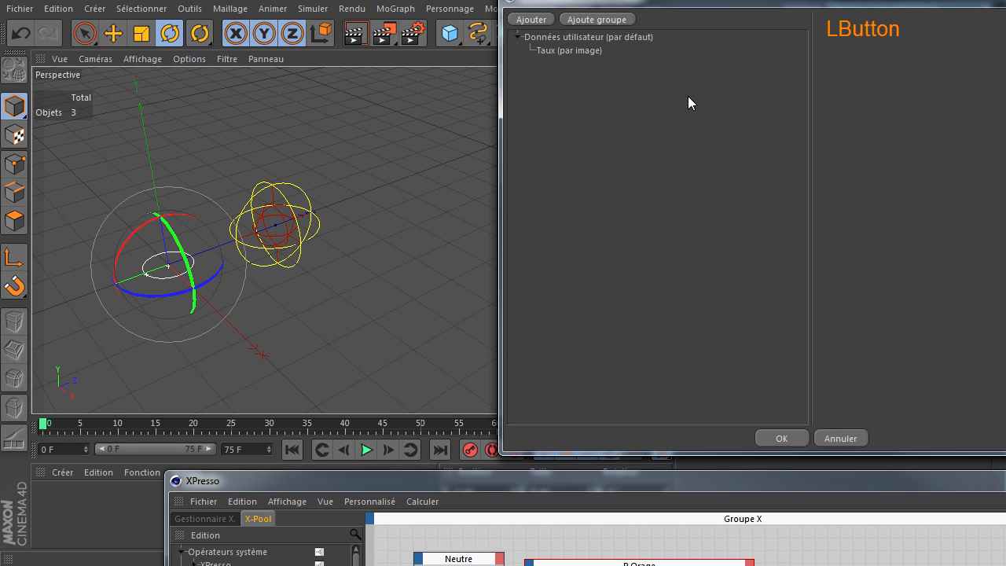
pyautogui.moveTo(719, 3); pyautogui.dragTo(343, 80)
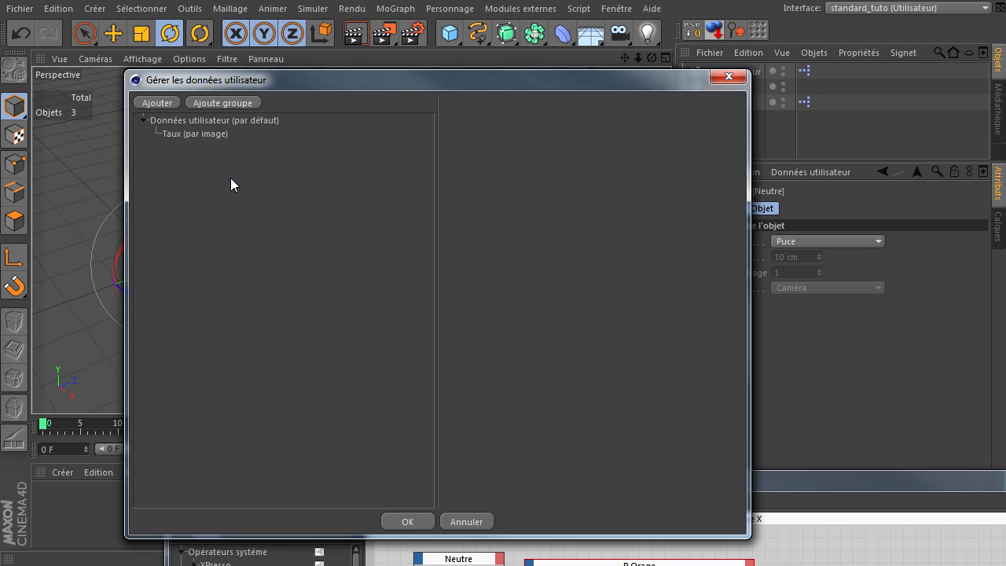
pyautogui.click(405, 522)
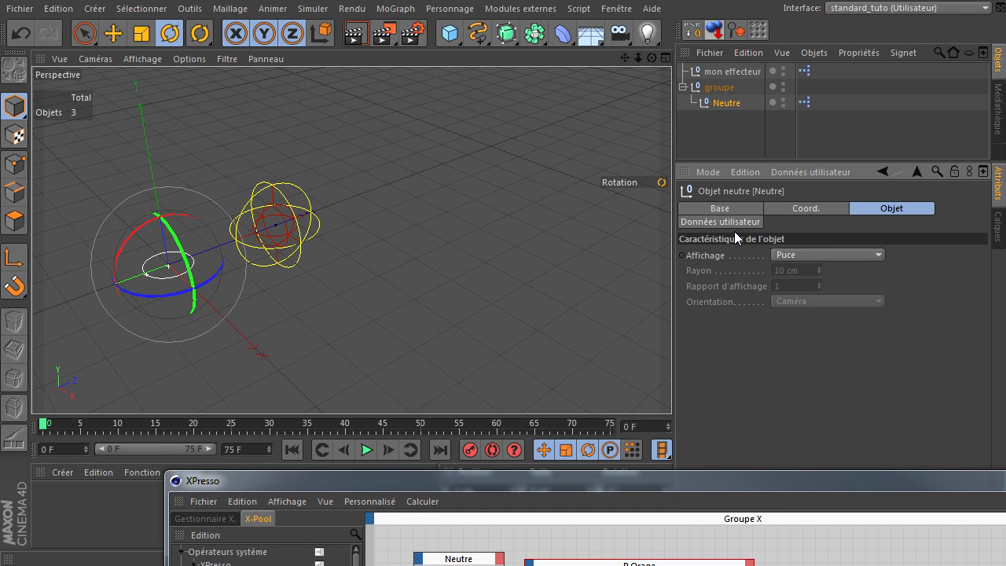
# - Show the Neutre object's user data and bring its XPresso graph back into view
pyautogui.click(738, 223)
pyautogui.click(731, 104)
pyautogui.click(705, 227)
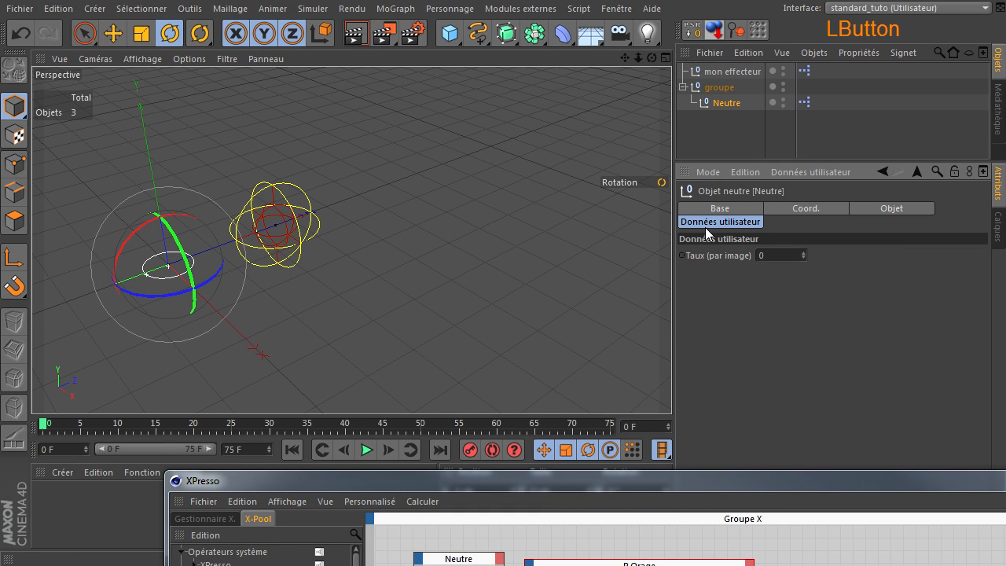
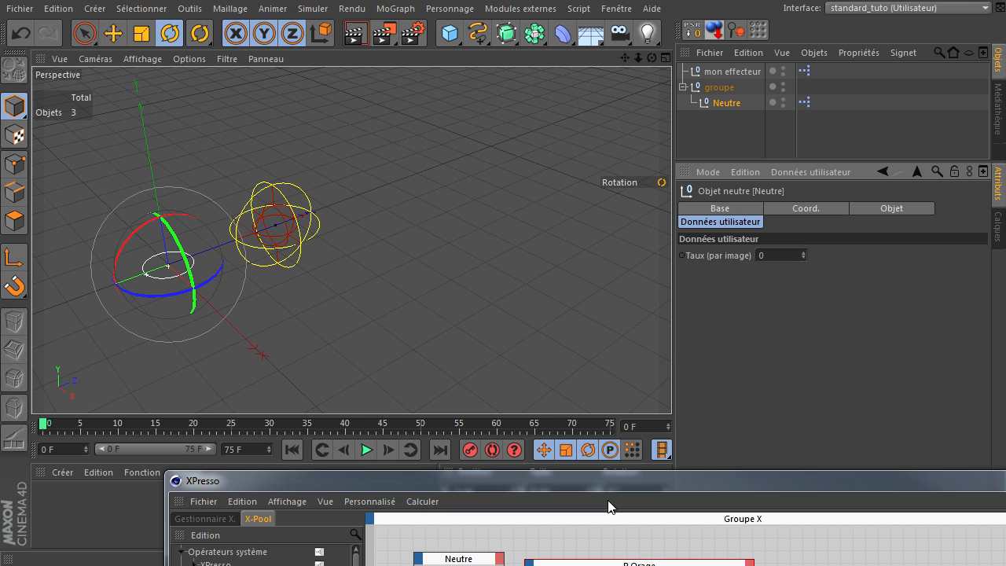
pyautogui.moveTo(614, 476); pyautogui.dragTo(526, 251)
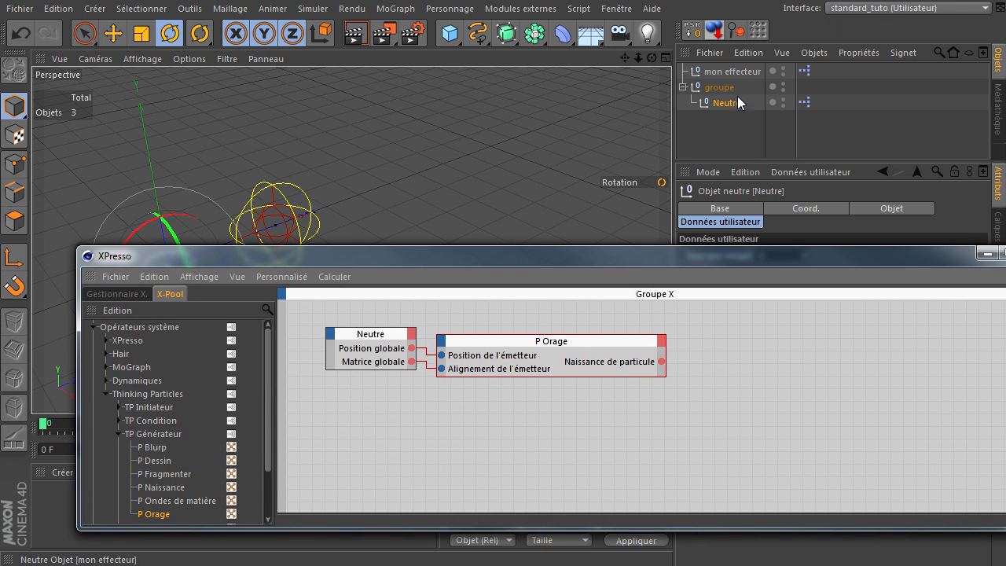
pyautogui.click(775, 292)
pyautogui.moveTo(769, 382); pyautogui.dragTo(757, 357)
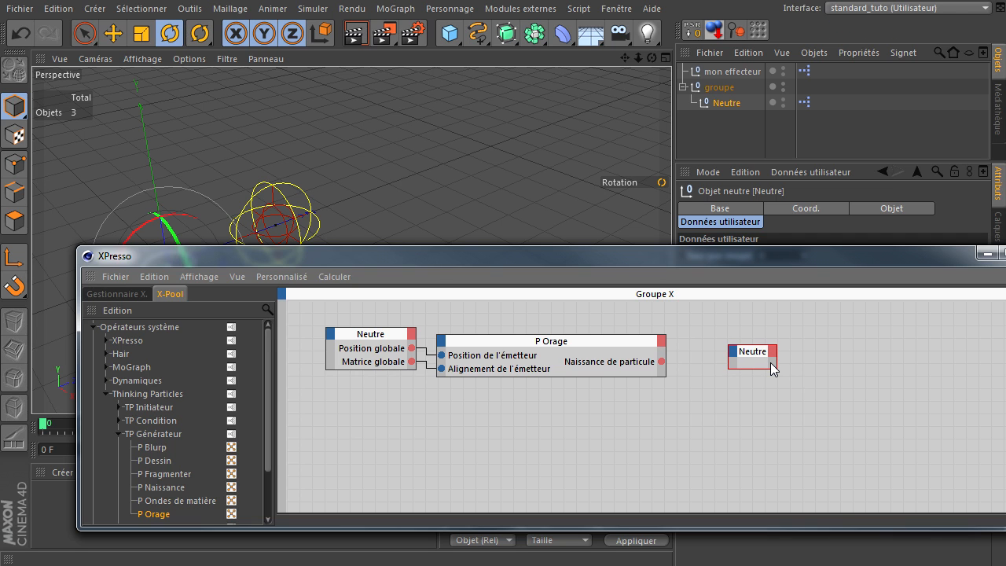
pyautogui.click(759, 358)
pyautogui.press('Delete')
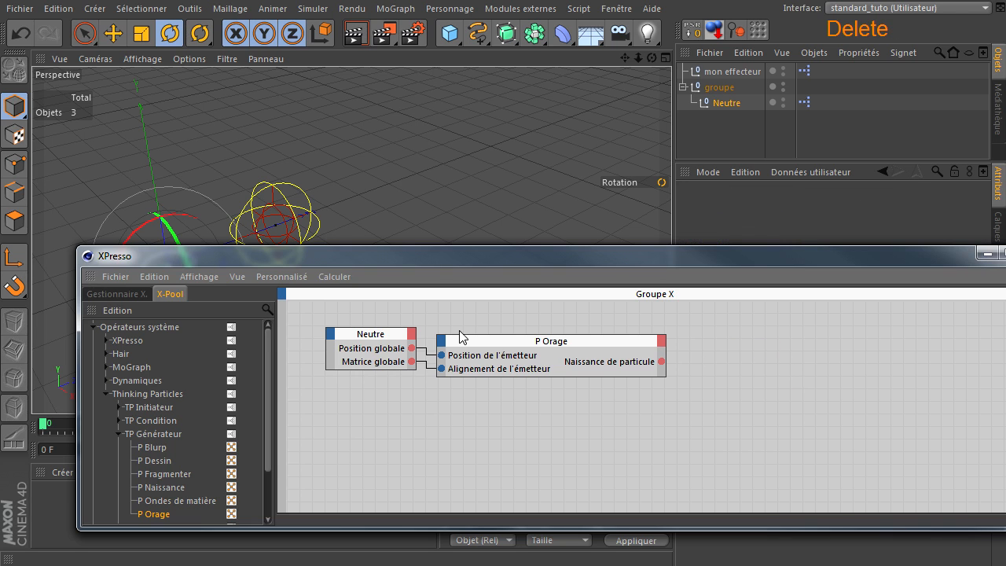
# - Add a Taux (par image) user data output to the Neutre node and enlarge both nodes to fit their ports
pyautogui.click(412, 334)
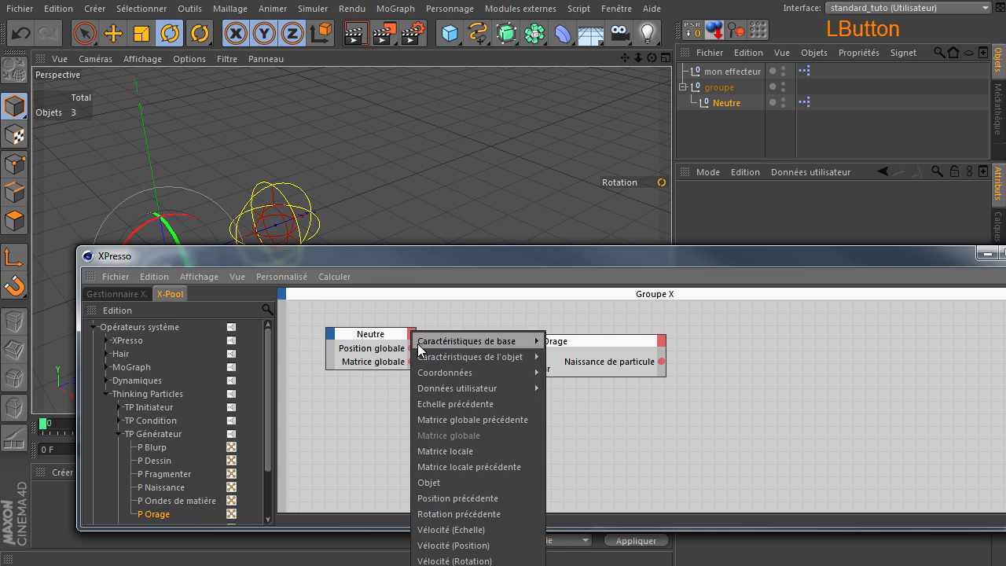
pyautogui.moveTo(433, 381)
pyautogui.click(570, 389)
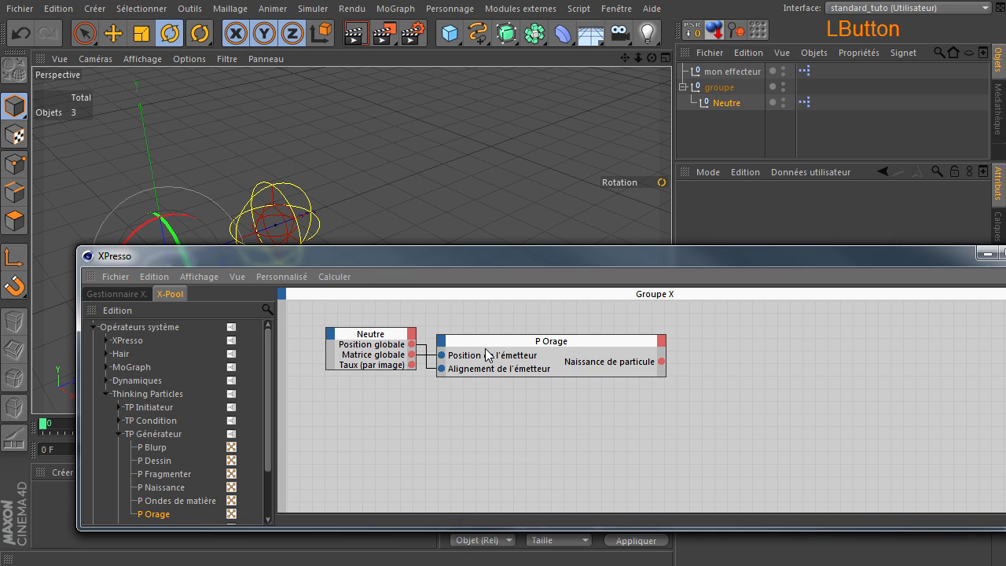
pyautogui.moveTo(386, 368); pyautogui.dragTo(387, 409)
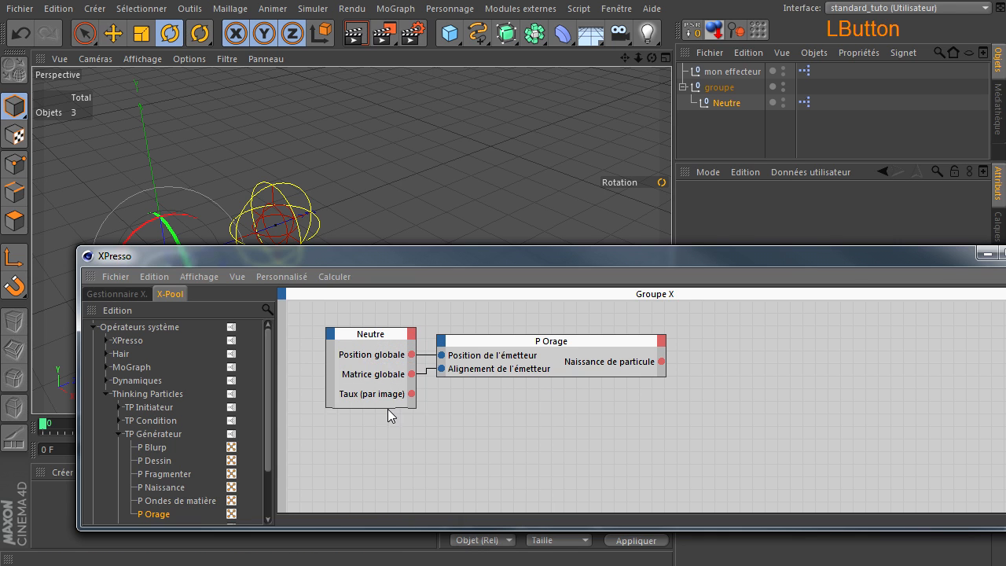
pyautogui.moveTo(489, 377); pyautogui.dragTo(490, 414)
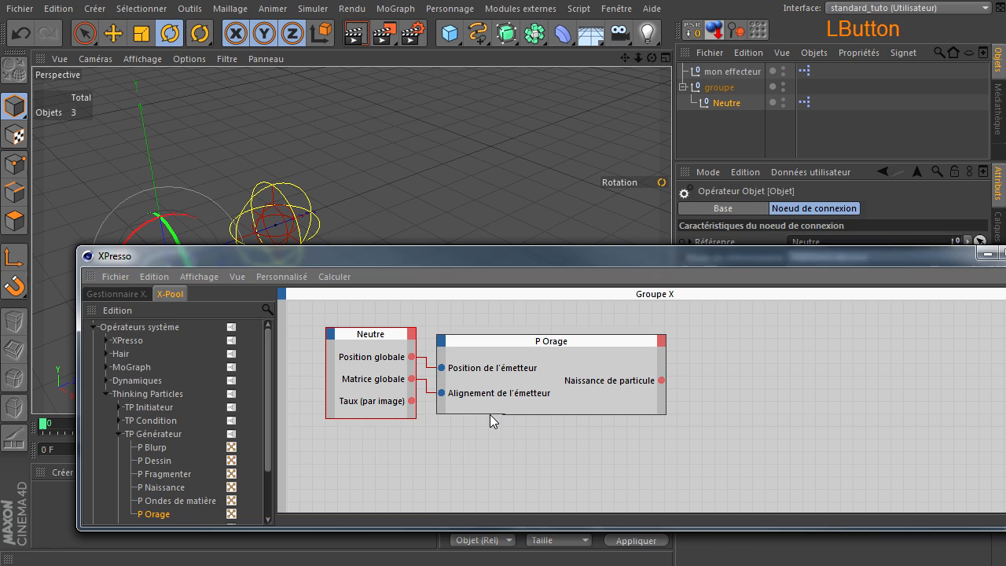
# - Add a Taux (par image) input to P Orage and connect Neutre's Taux (par image) output to it
pyautogui.click(441, 341)
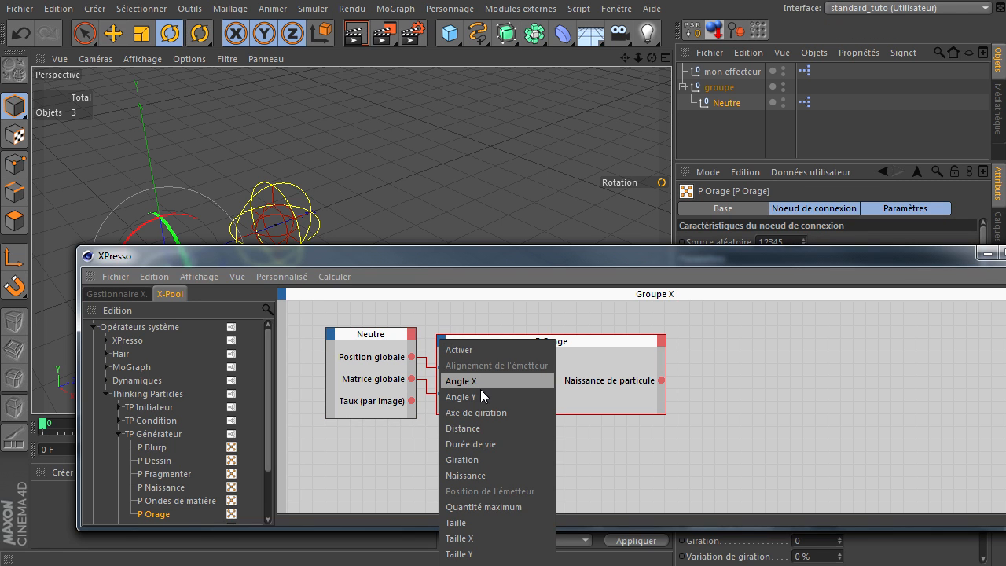
pyautogui.click(488, 543)
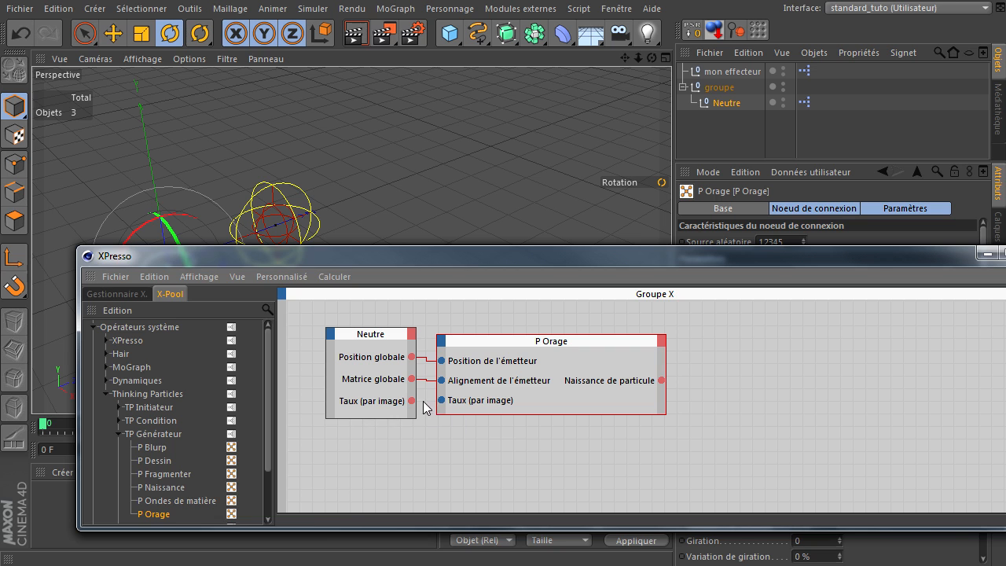
pyautogui.moveTo(412, 401); pyautogui.dragTo(441, 400)
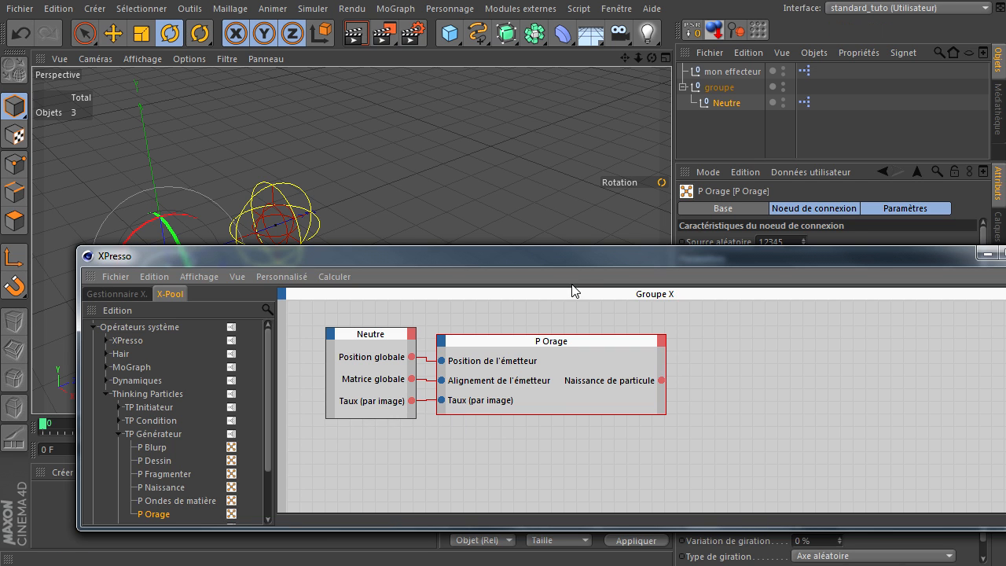
# - Clear the XPresso window from the viewport and play the animation to test the linked emission rate
pyautogui.moveTo(579, 250); pyautogui.dragTo(584, 565)
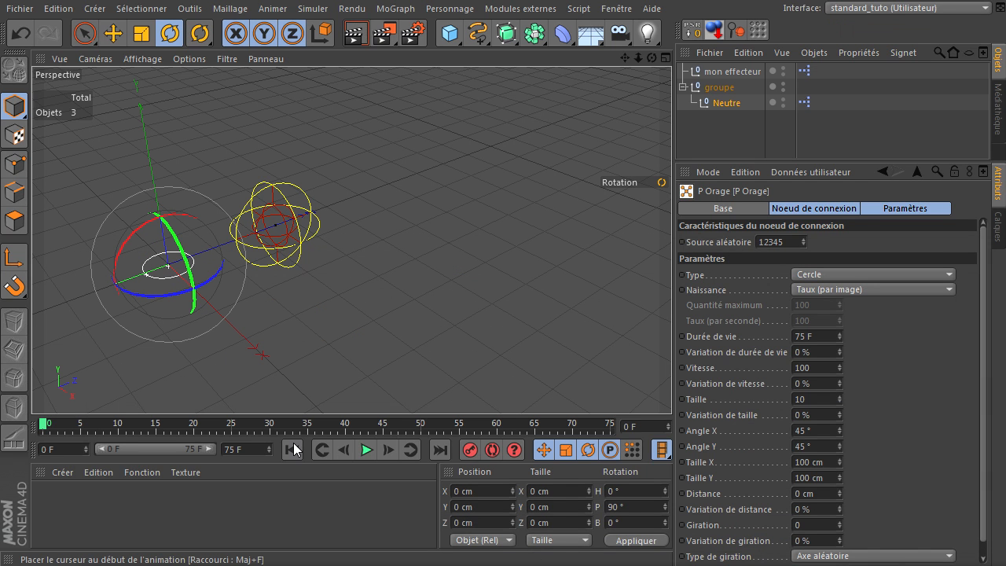
pyautogui.click(366, 450)
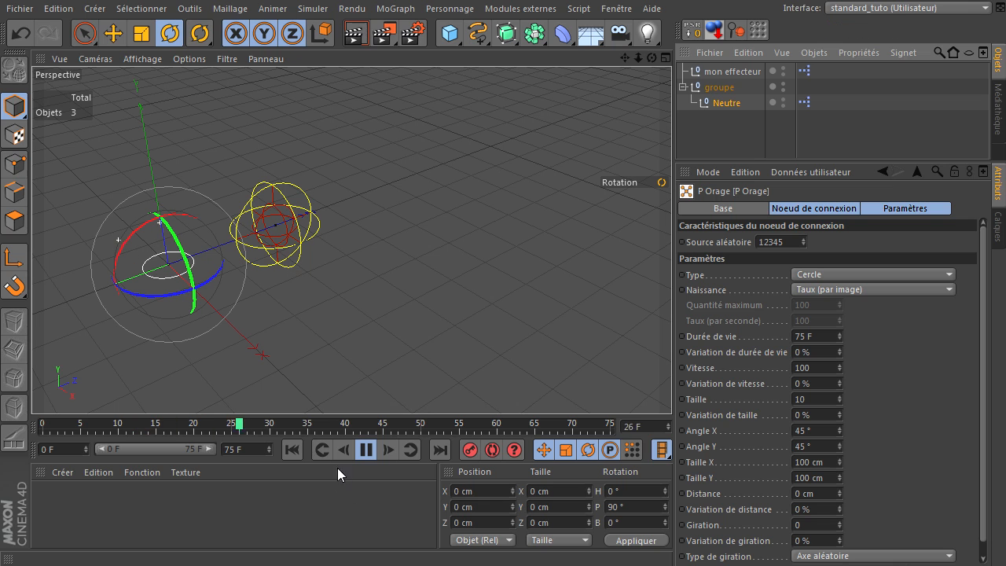
# - Raise the Neutre emitter's Taux (par image) to 5 while the animation plays
pyautogui.click(725, 103)
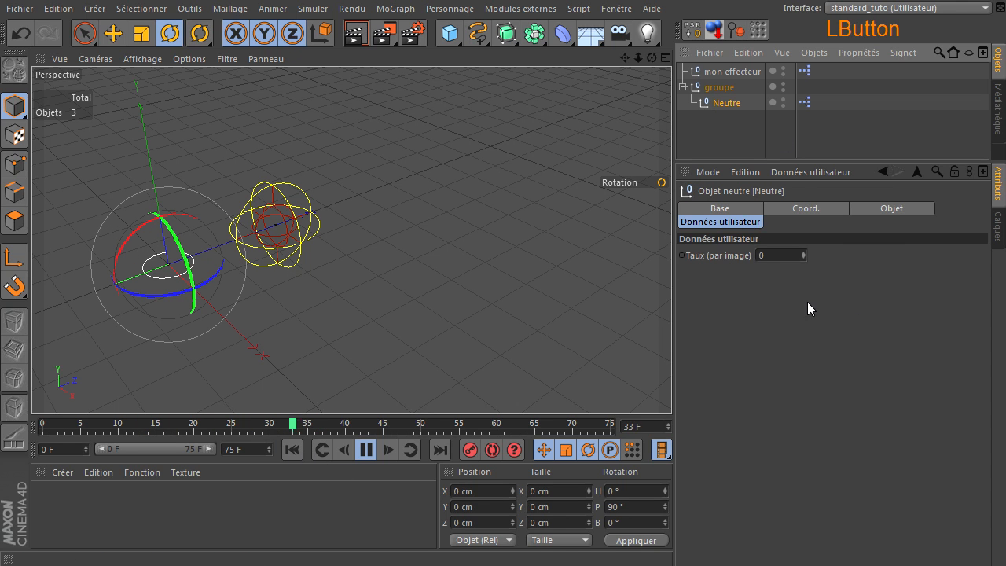
pyautogui.click(802, 251)
pyautogui.click(802, 251)
pyautogui.click(803, 250)
pyautogui.click(803, 251)
pyautogui.click(803, 251)
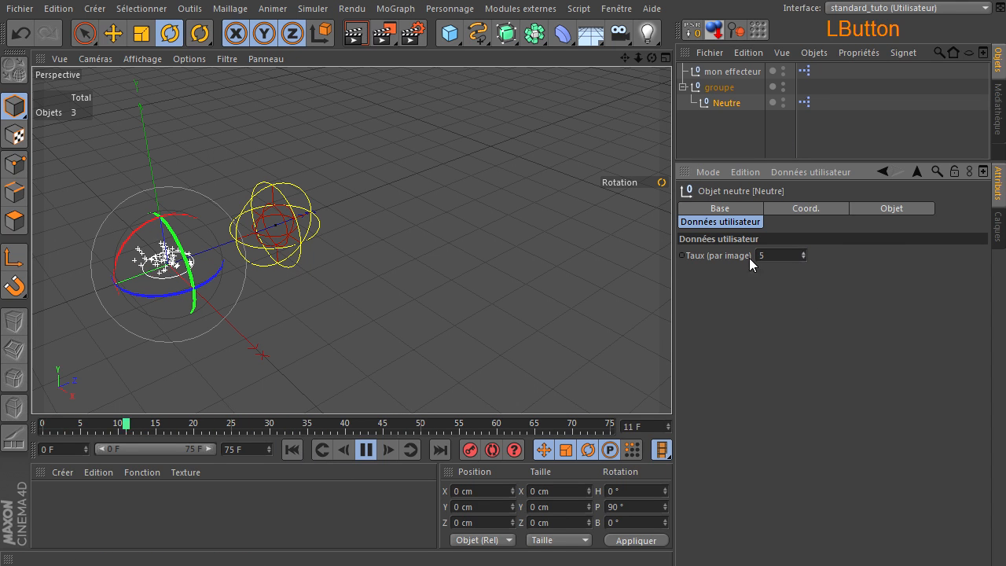
# - Return Neutre's Taux (par image) to 0 and stop the playback
pyautogui.click(805, 258)
pyautogui.click(805, 259)
pyautogui.click(805, 258)
pyautogui.click(805, 258)
pyautogui.click(805, 259)
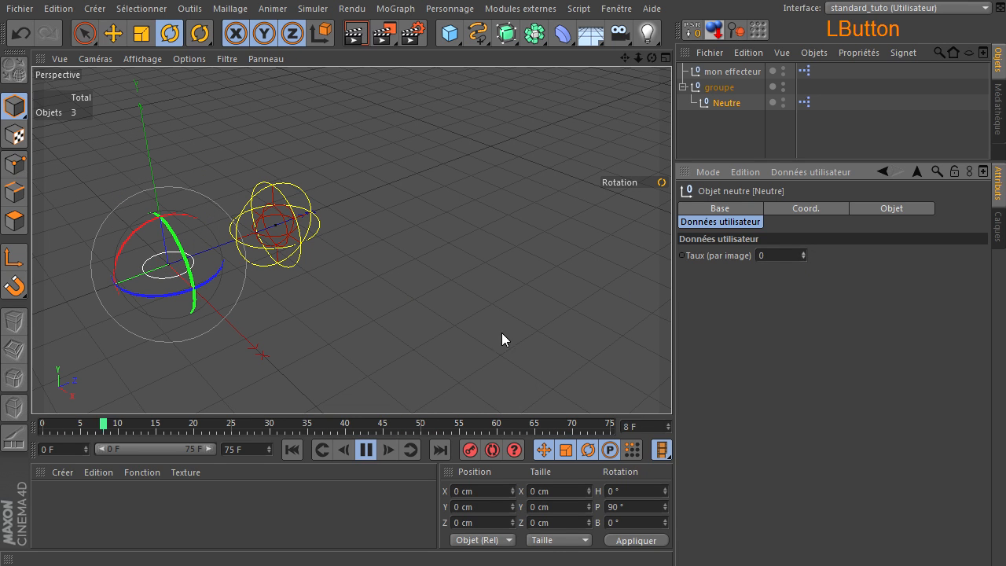
pyautogui.click(366, 450)
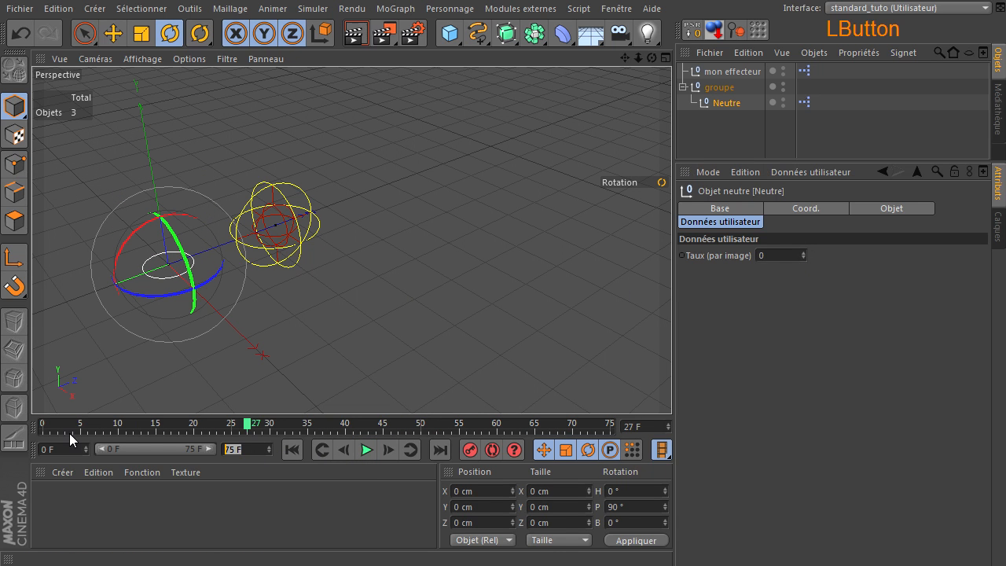
# - Set the animation's end to 750 F, extend the preview range to match, and return to the first frame
pyautogui.write('750')
pyautogui.press('Return')
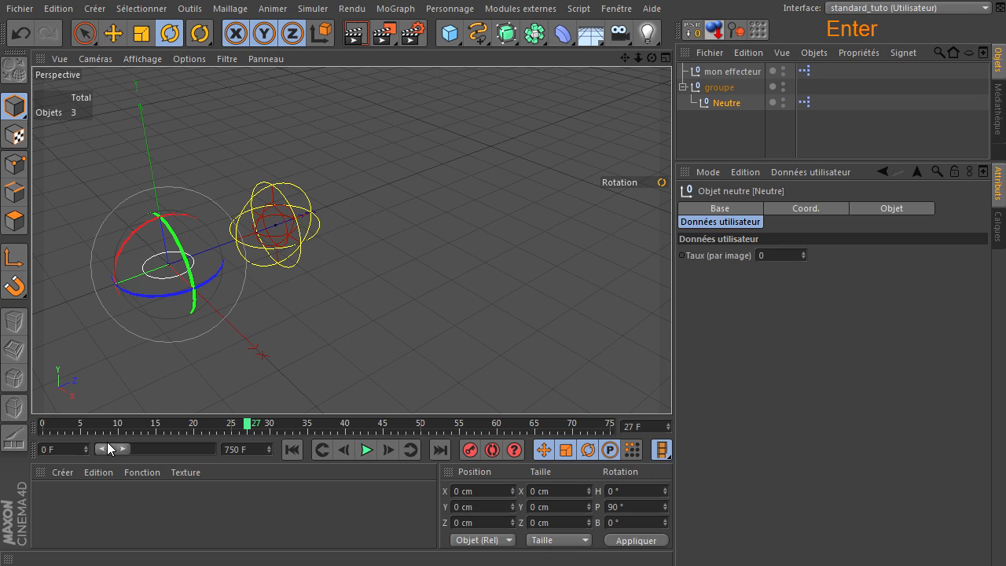
pyautogui.moveTo(121, 448); pyautogui.dragTo(214, 448)
pyautogui.click(292, 449)
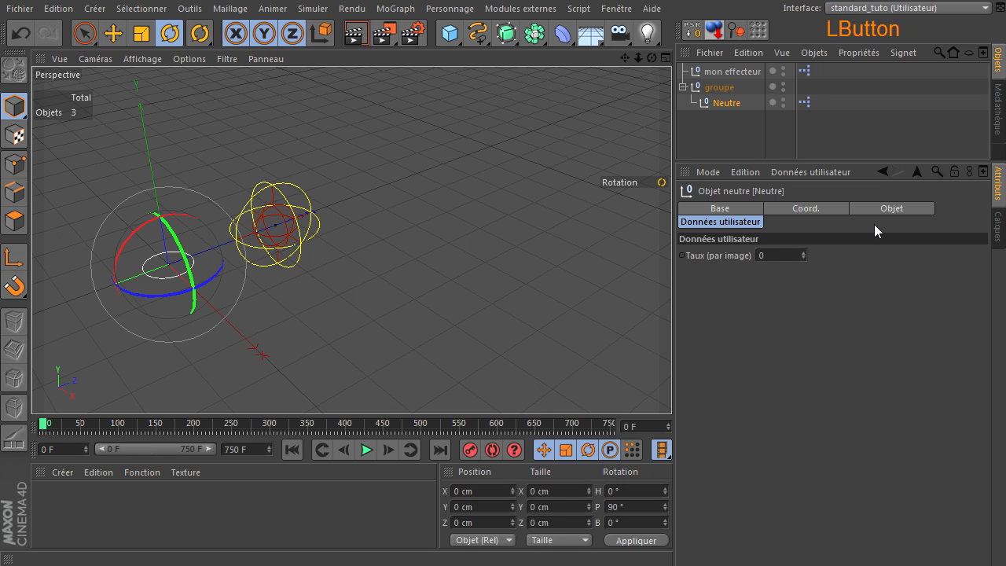
# - Review the Neutre emitter's XPresso graph and clear its window from the viewport
pyautogui.click(722, 108)
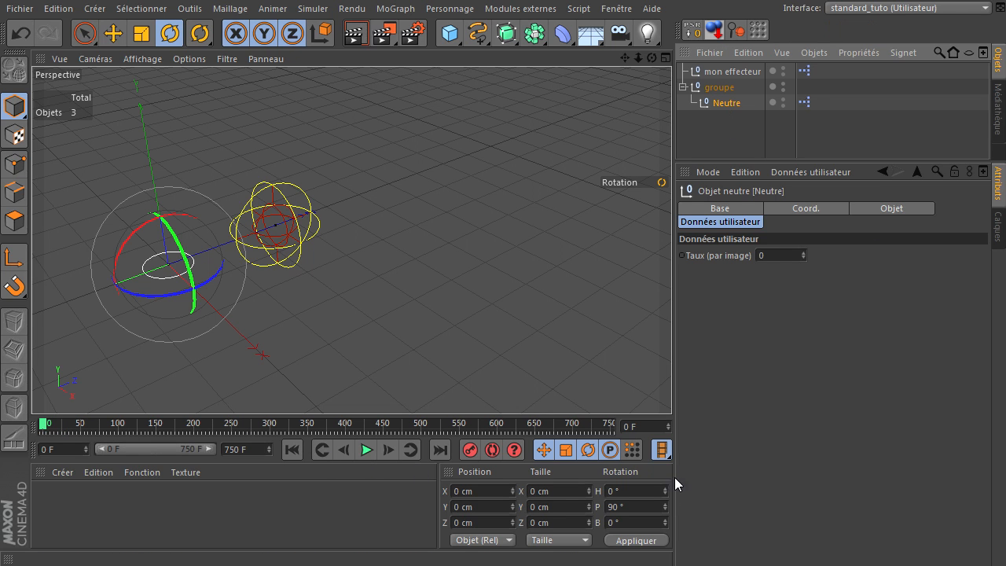
pyautogui.moveTo(641, 564); pyautogui.dragTo(596, 203)
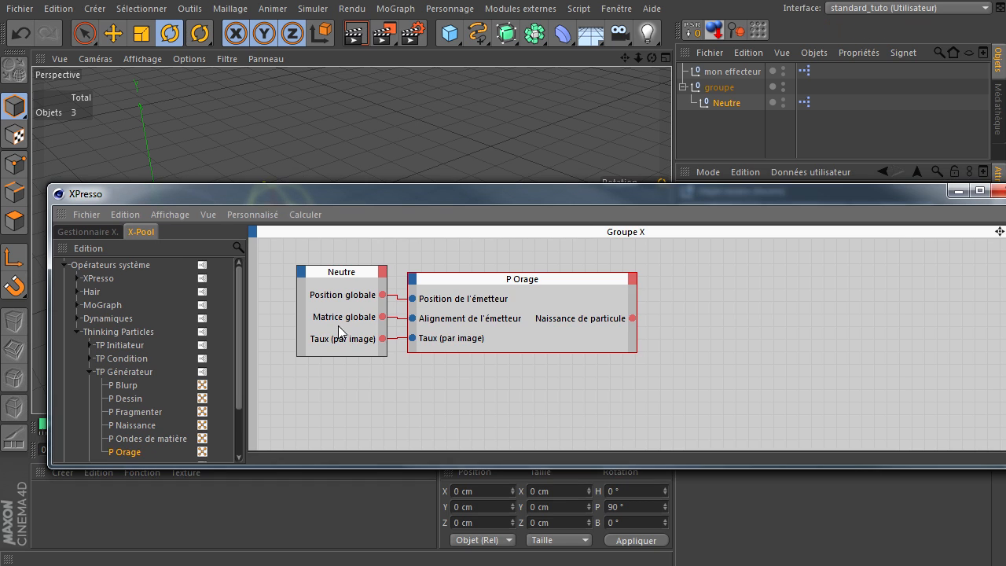
pyautogui.click(998, 191)
pyautogui.click(724, 104)
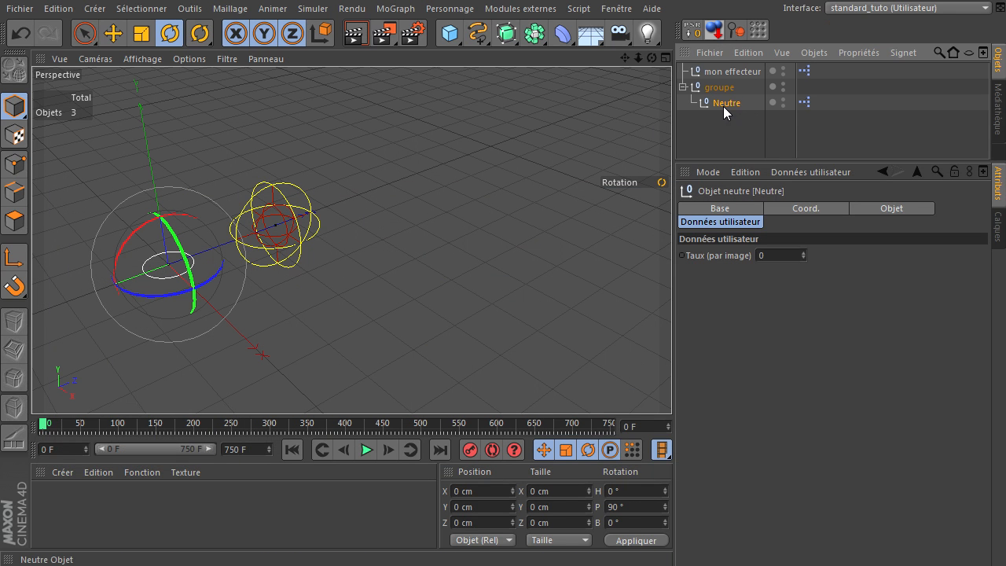
pyautogui.keyDown('ctrl'); pyautogui.moveTo(725, 104); pyautogui.dragTo(718, 130); pyautogui.keyUp('ctrl')
pyautogui.moveTo(733, 131); pyautogui.dragTo(735, 143)
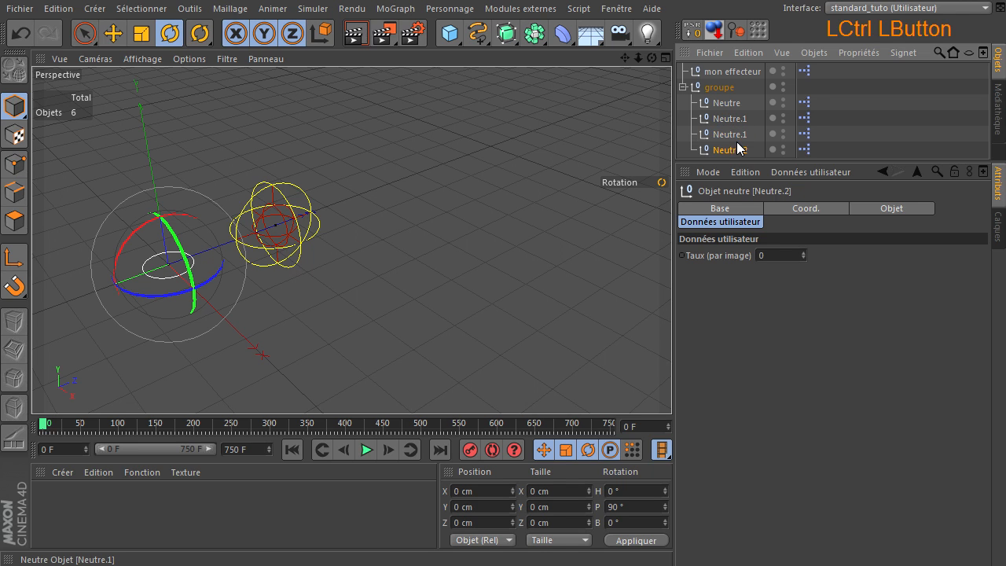
pyautogui.press('Delete')
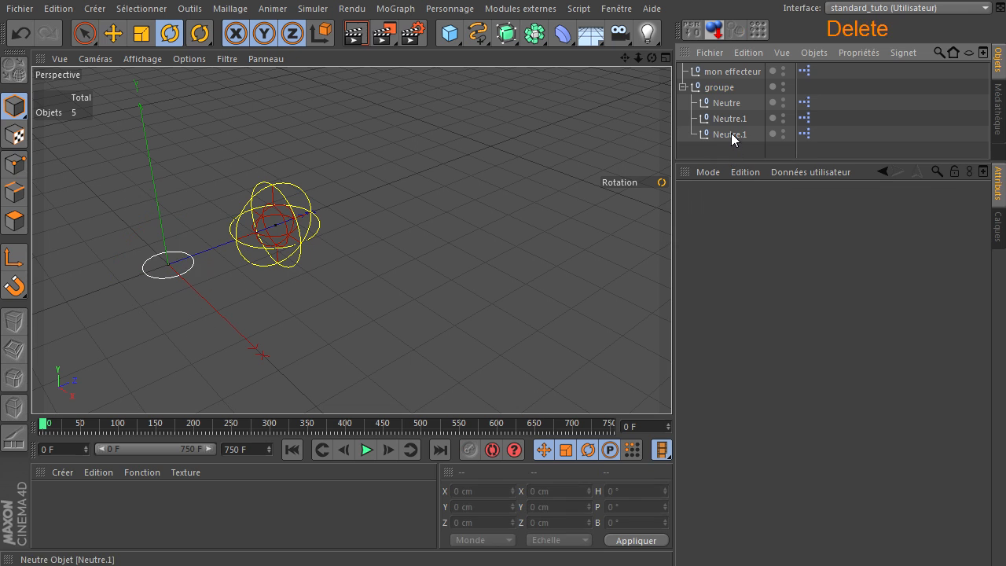
pyautogui.click(731, 134)
pyautogui.press('Delete')
pyautogui.click(732, 119)
pyautogui.press('Delete')
# - Duplicate the Neutre emitter six times along the Z axis, out to about 880 cm, and enlarge the object list
pyautogui.click(728, 100)
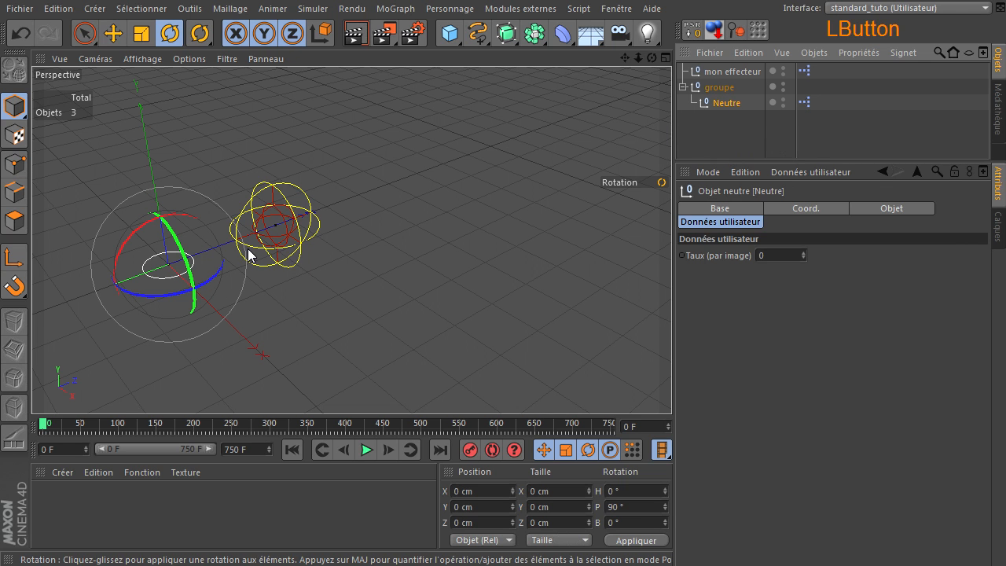
pyautogui.click(113, 33)
pyautogui.keyDown('ctrl'); pyautogui.moveTo(110, 289); pyautogui.dragTo(400, 180); pyautogui.keyUp('ctrl')
pyautogui.moveTo(805, 162); pyautogui.dragTo(790, 268)
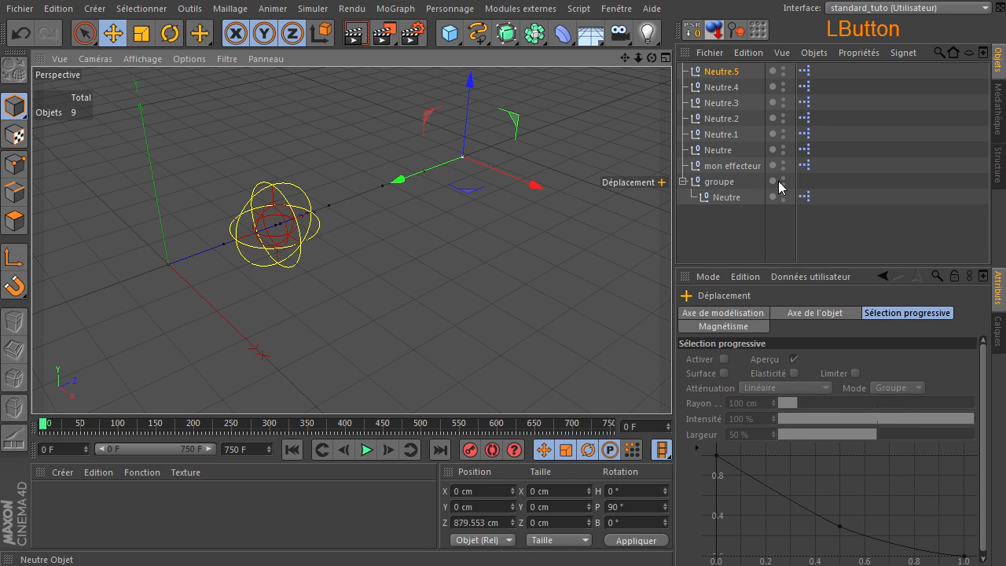
# - Place the six Neutre copies inside groupe alongside the original emitter
pyautogui.click(727, 144)
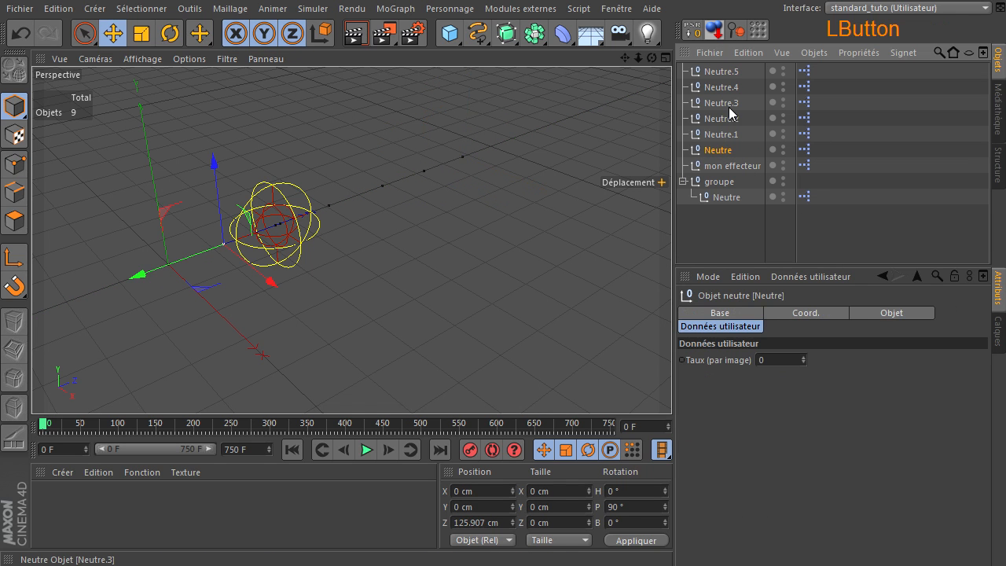
pyautogui.keyDown('shift'); pyautogui.click(730, 73); pyautogui.keyUp('shift')
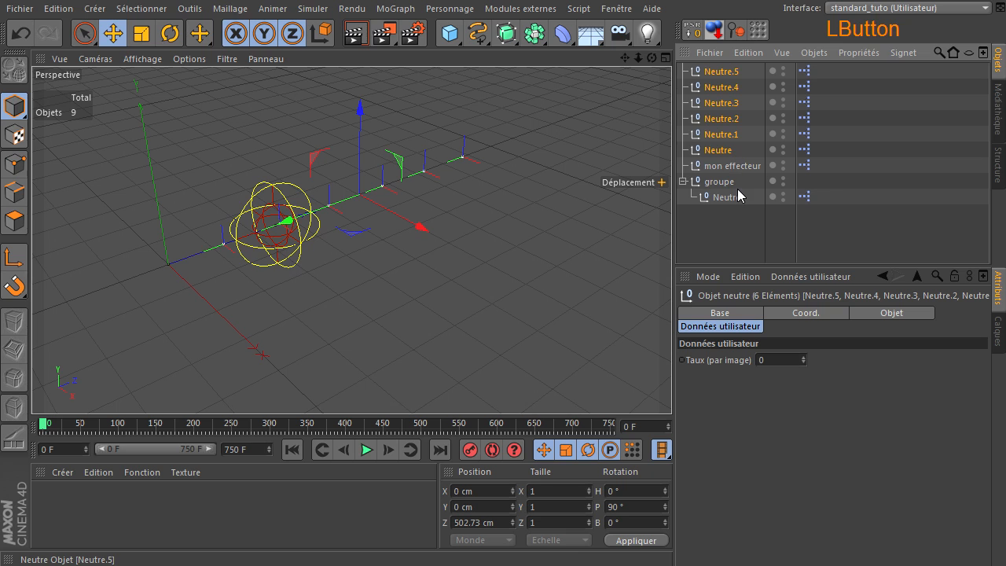
pyautogui.moveTo(738, 190); pyautogui.dragTo(739, 193)
pyautogui.click(834, 134)
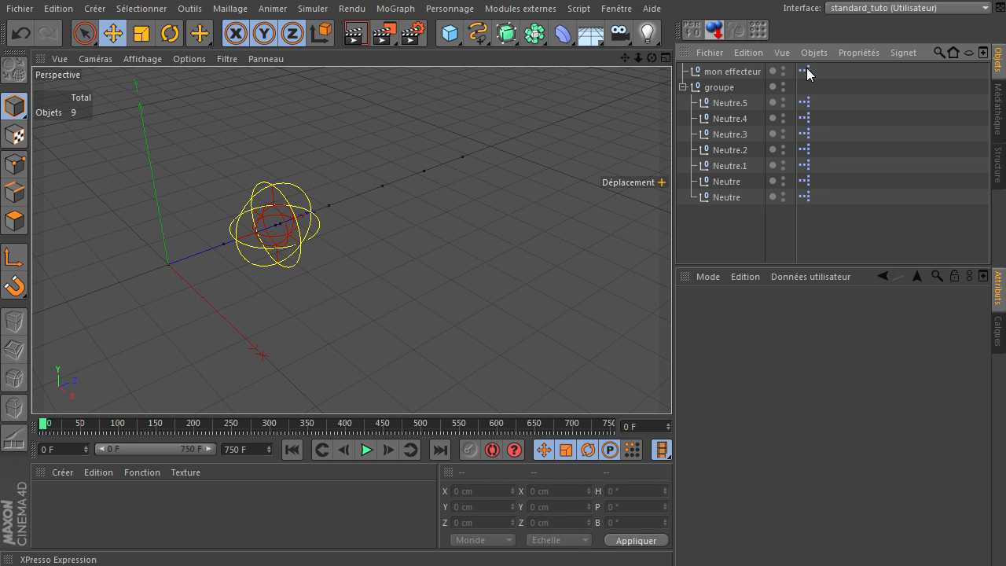
# - Select all seven Neutre objects in groupe and set their display shape to Etoile
pyautogui.click(736, 104)
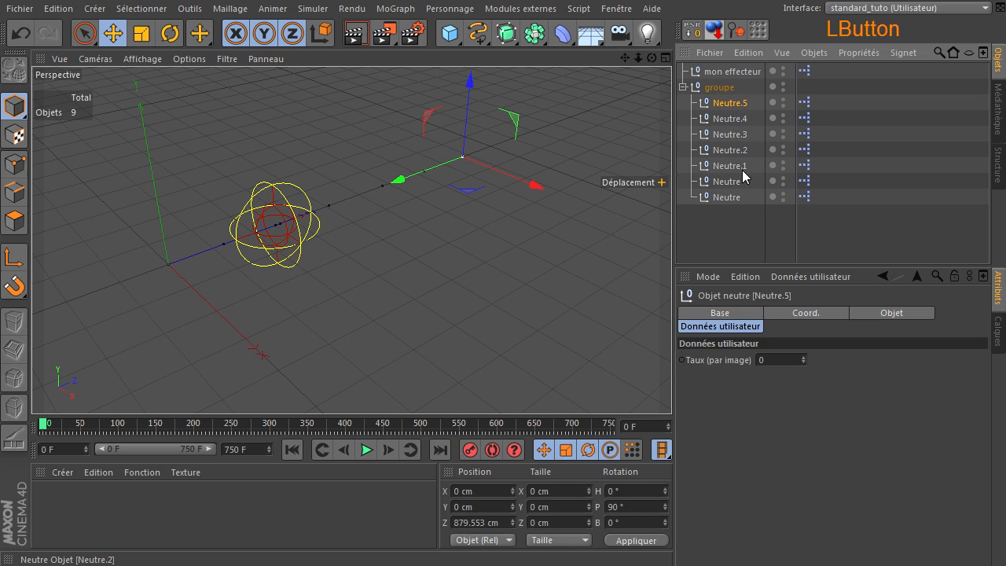
pyautogui.keyDown('shift'); pyautogui.click(733, 198); pyautogui.keyUp('shift')
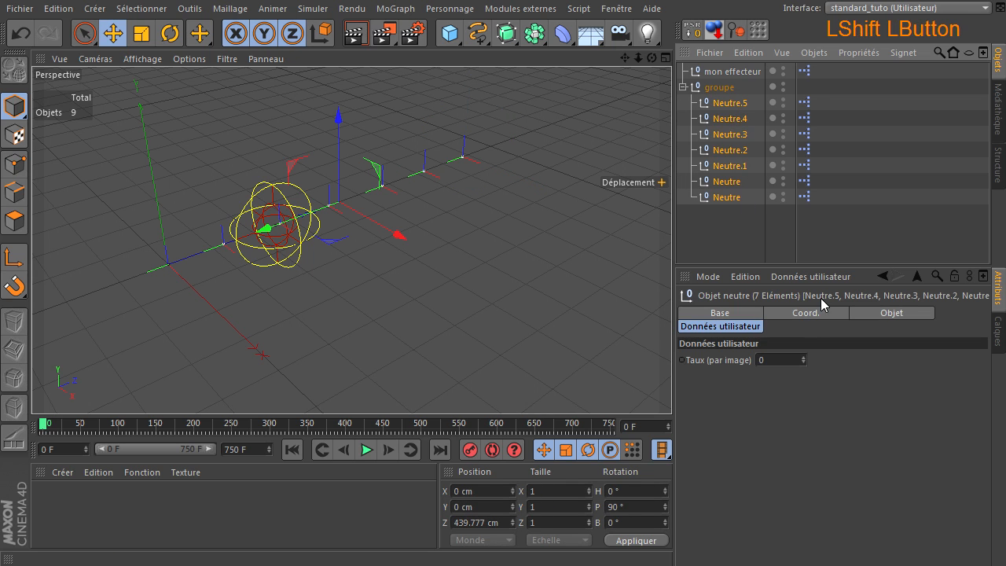
pyautogui.click(726, 312)
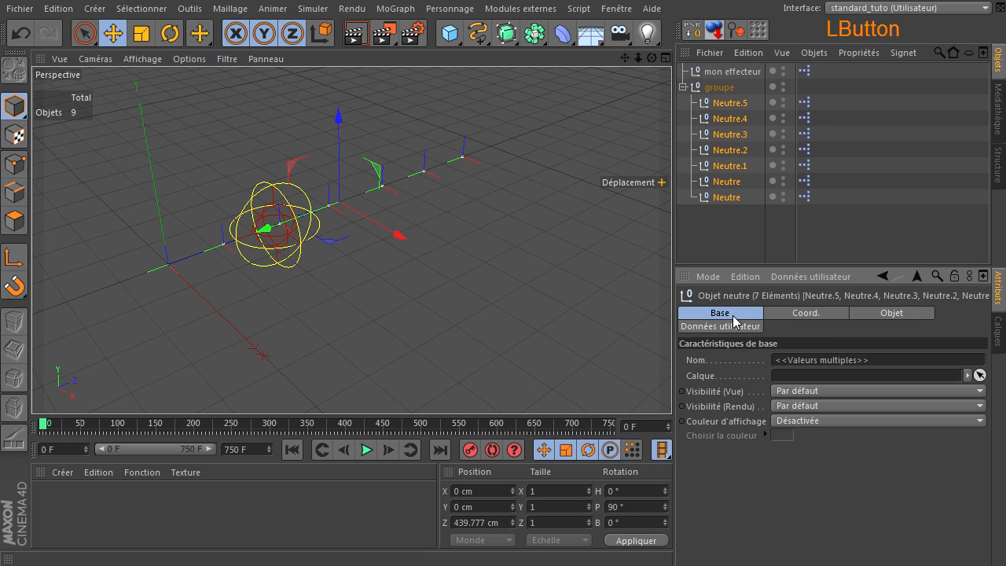
pyautogui.click(807, 390)
pyautogui.click(807, 393)
pyautogui.click(868, 312)
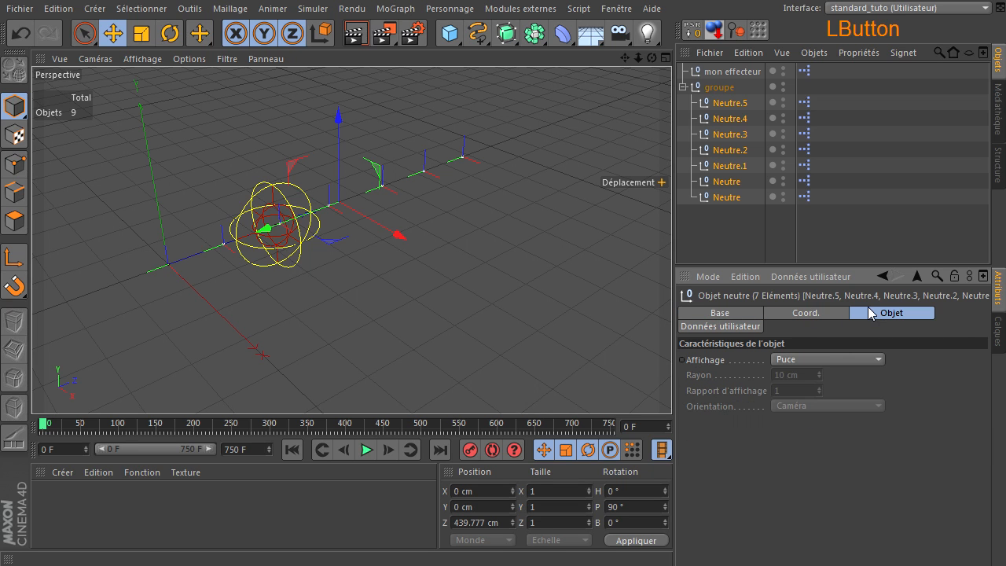
pyautogui.click(822, 360)
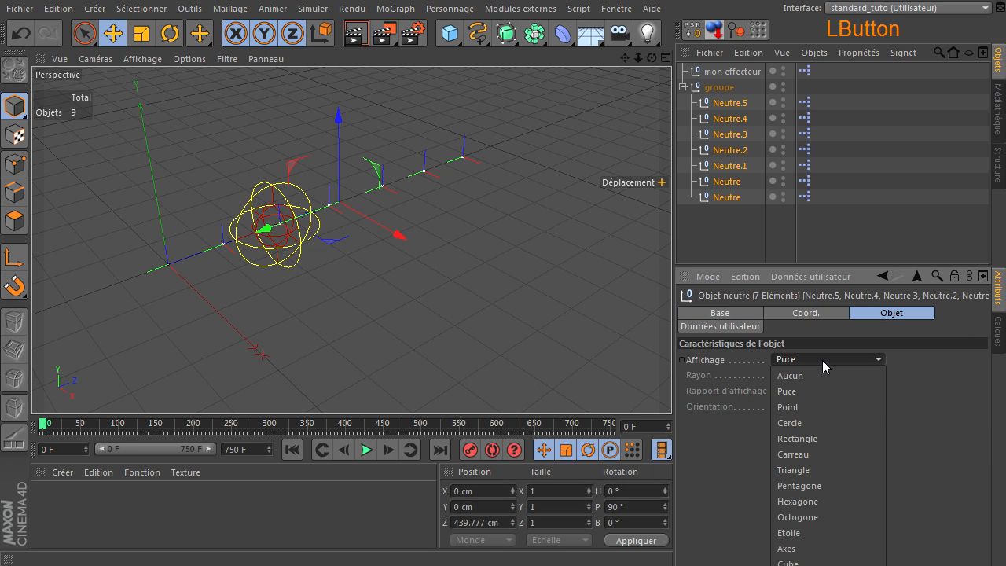
pyautogui.click(822, 537)
# - Try the XZ and ZY orientations for the Neutre display shapes, and settle on XY
pyautogui.click(842, 406)
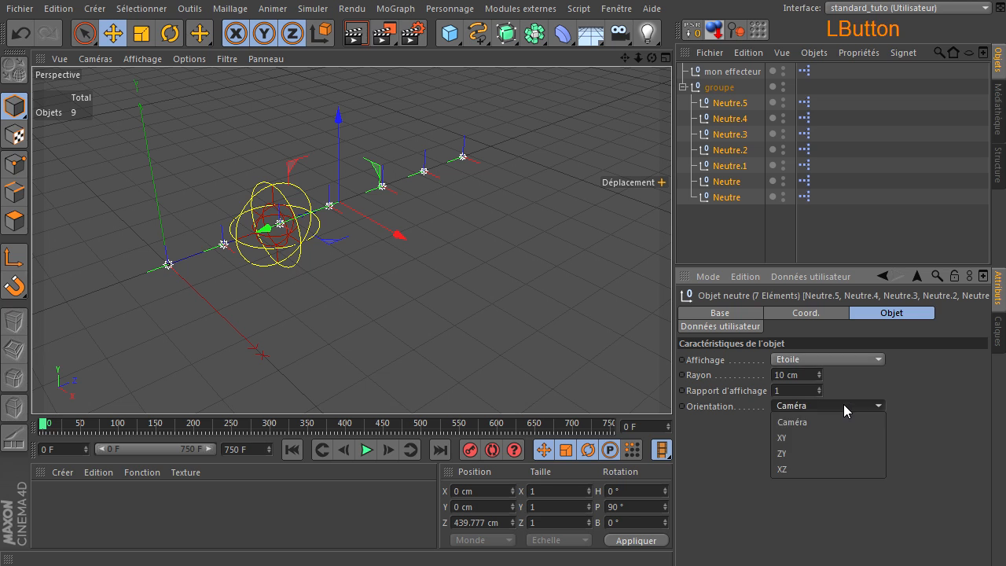
pyautogui.click(822, 469)
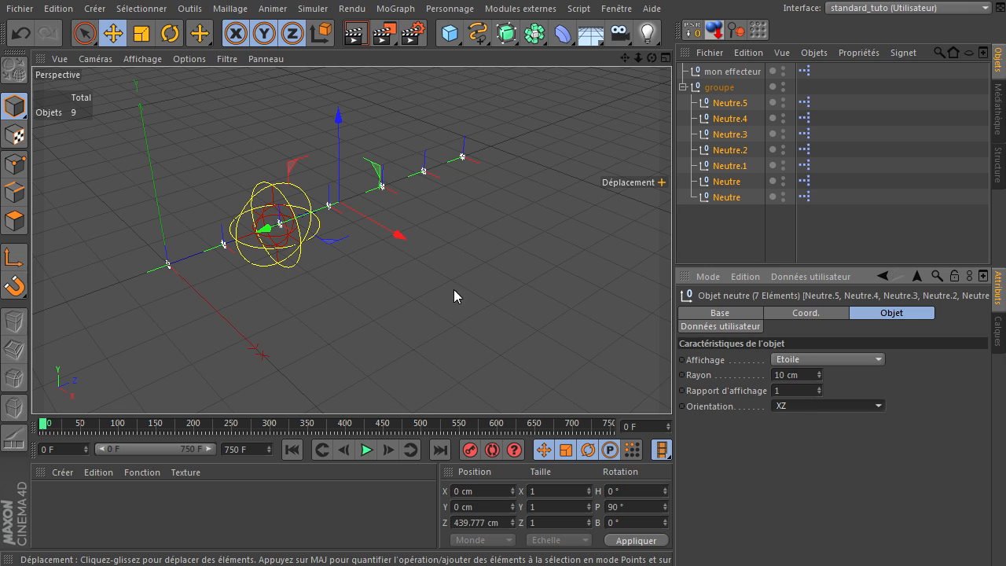
pyautogui.click(815, 405)
pyautogui.click(815, 451)
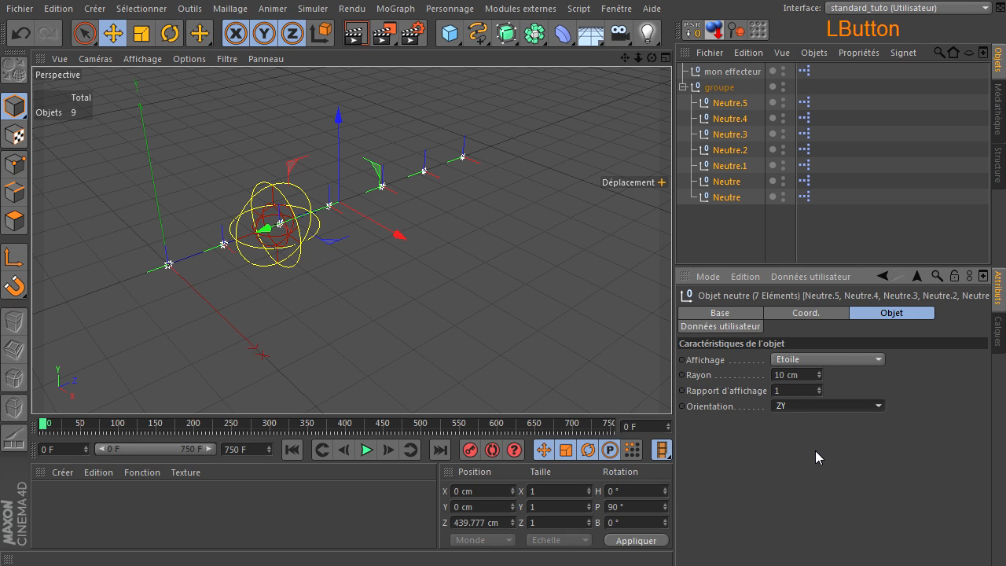
pyautogui.click(830, 409)
pyautogui.click(823, 434)
# - Switch the Neutre objects' display shape to Triangle and set its radius to 20 cm
pyautogui.click(834, 359)
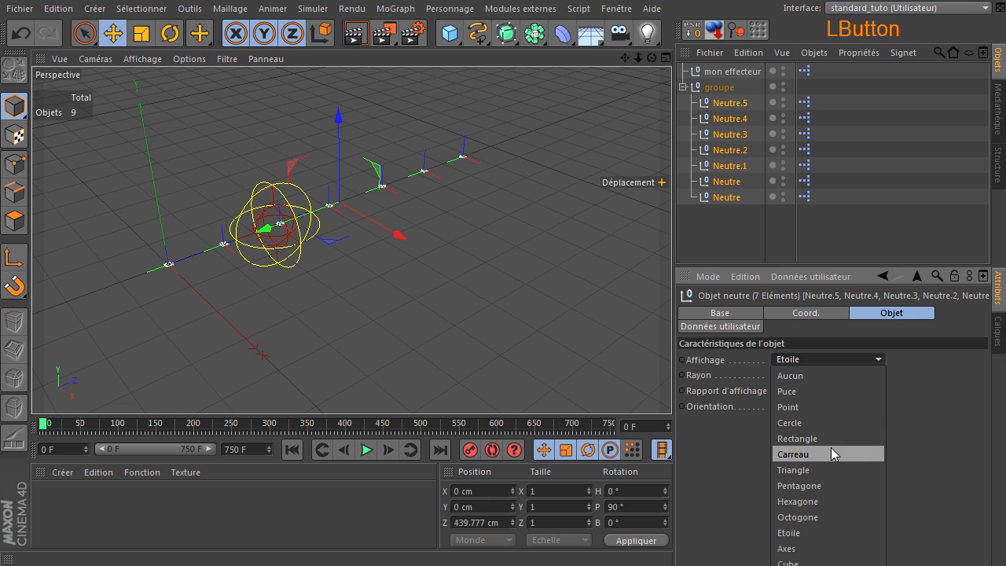
pyautogui.click(827, 470)
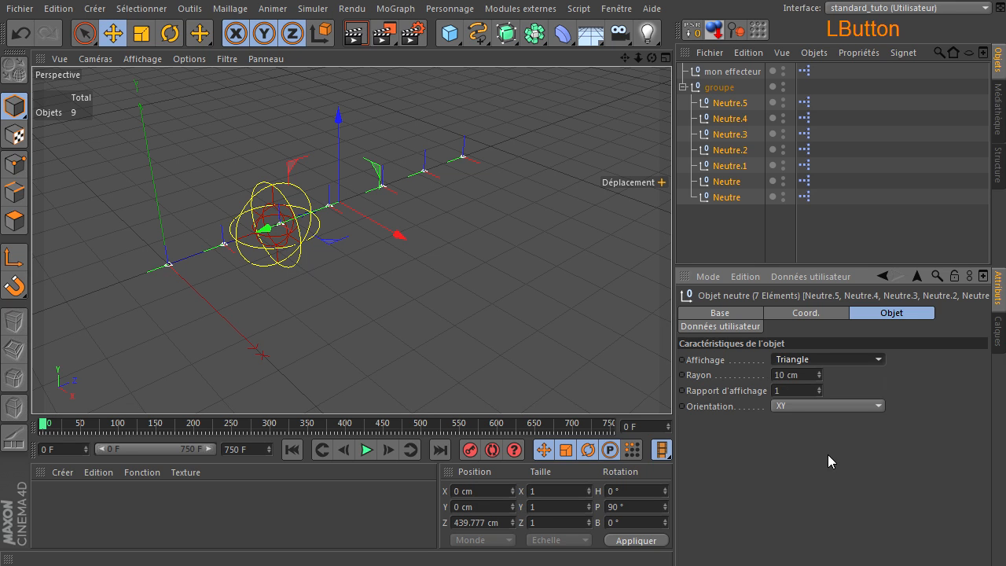
pyautogui.click(802, 375)
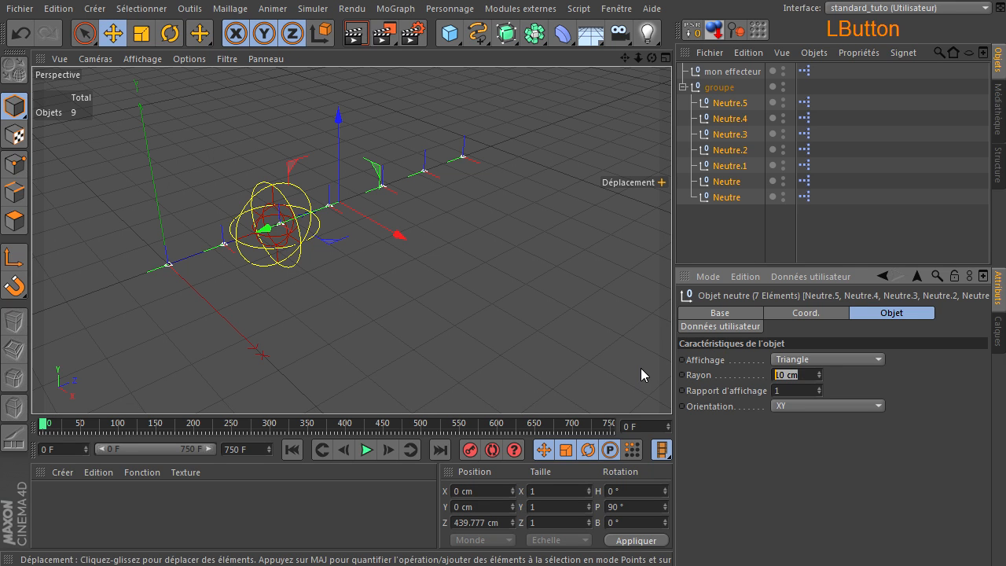
pyautogui.write('20')
pyautogui.press('Return')
# - Change the Neutre objects' display shape to Cercle and deselect them
pyautogui.click(821, 358)
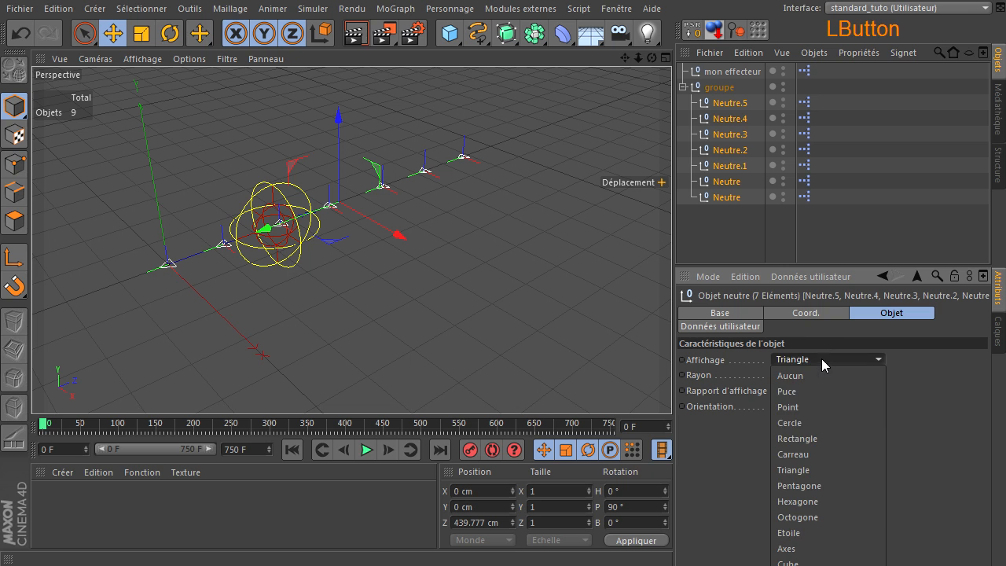
pyautogui.click(825, 423)
pyautogui.click(492, 311)
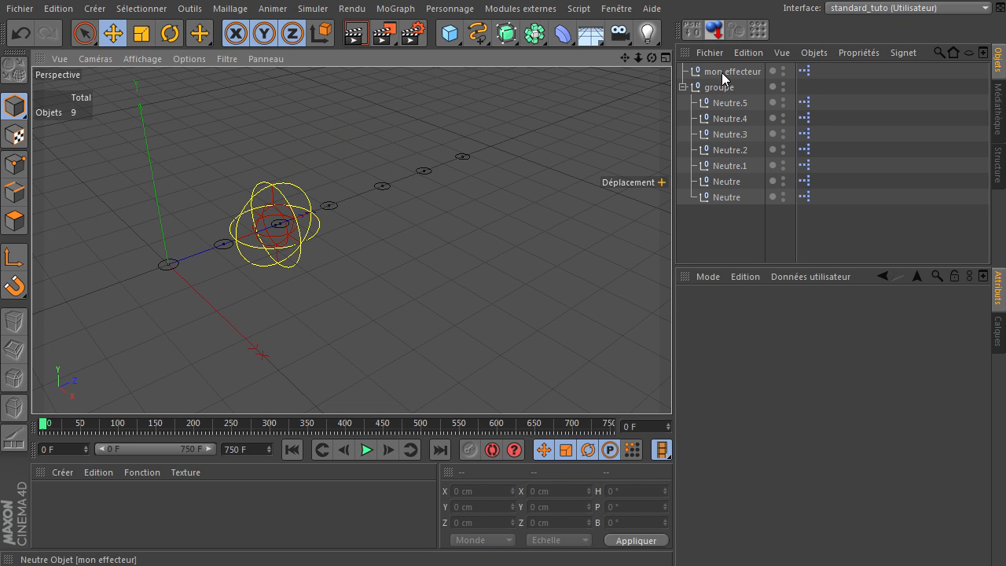
# - Open mon effecteur's XPresso graph and move its window clear of the selected Neutre object's attributes
pyautogui.doubleClick(803, 70)
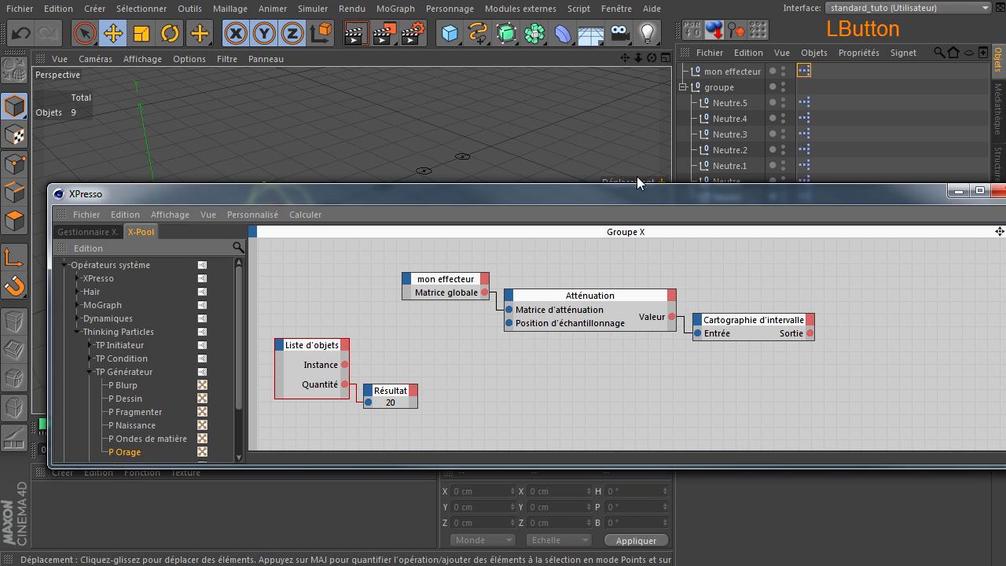
pyautogui.moveTo(622, 197); pyautogui.dragTo(607, 299)
pyautogui.click(743, 199)
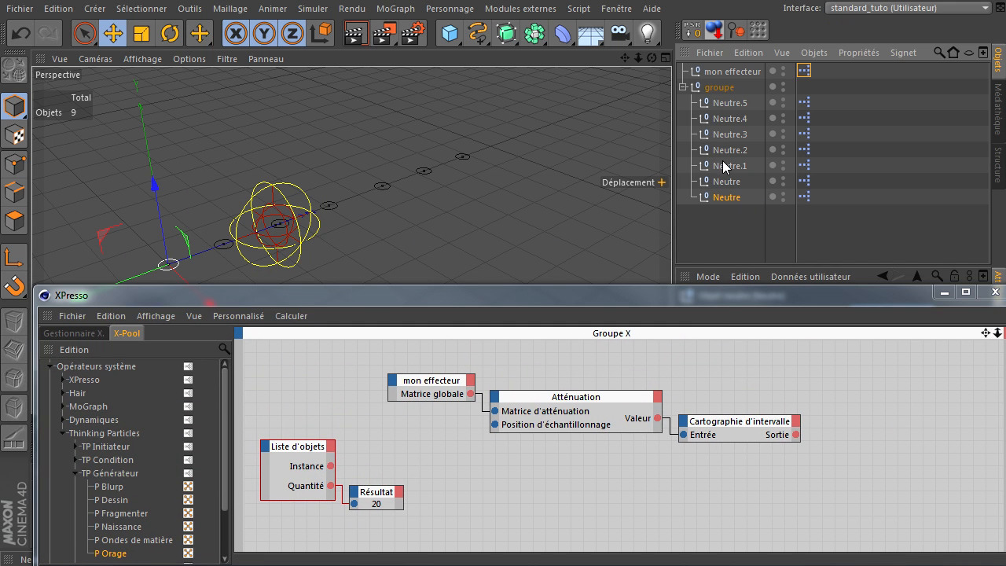
pyautogui.moveTo(716, 308); pyautogui.dragTo(825, 495)
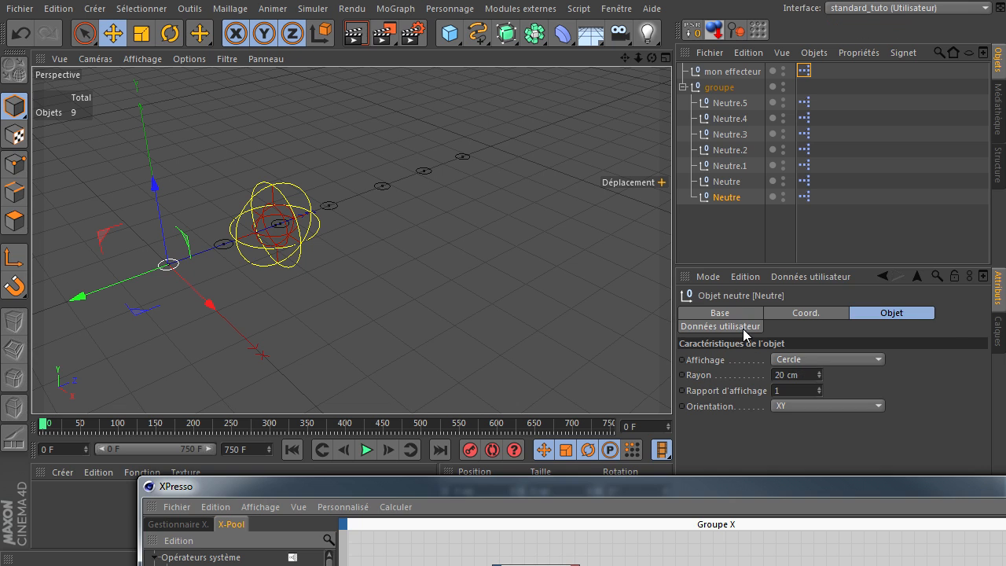
# - Check the Taux (par image) user data of several Neutre emitters in groupe
pyautogui.click(720, 325)
pyautogui.click(729, 177)
pyautogui.click(732, 162)
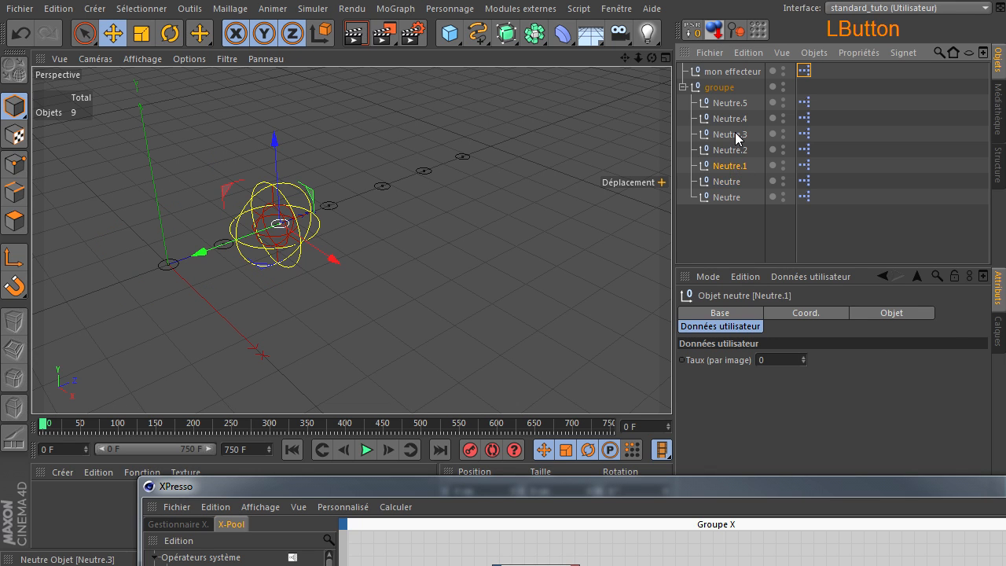
pyautogui.click(735, 133)
# - Add the last Neutre in groupe as a node in mon effecteur's graph and give it an Objet input
pyautogui.moveTo(680, 488); pyautogui.dragTo(620, 258)
pyautogui.click(716, 198)
pyautogui.moveTo(717, 198); pyautogui.dragTo(500, 387)
pyautogui.click(418, 401)
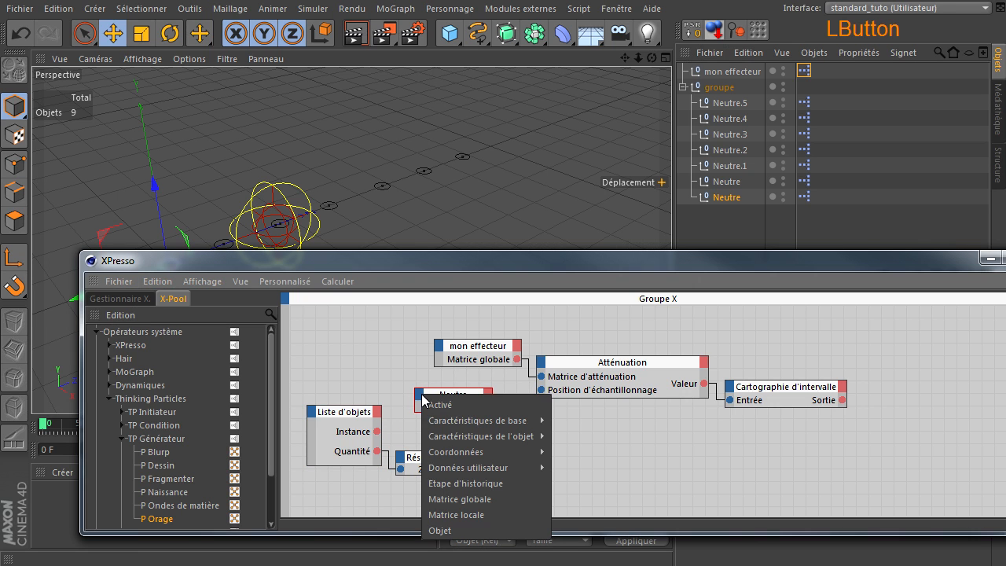
pyautogui.click(457, 531)
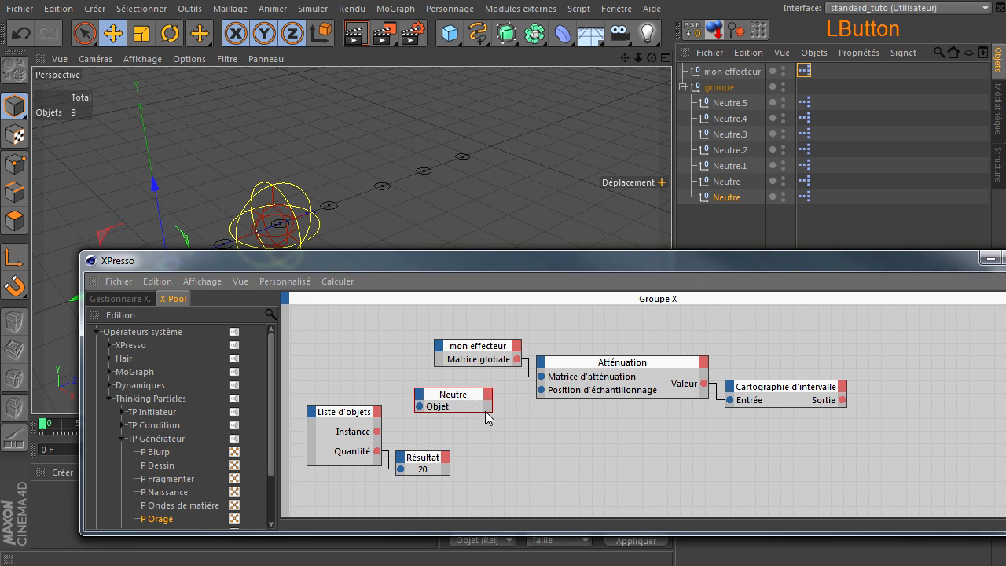
# - Add a Position globale output to the Neutre node in mon effecteur's graph
pyautogui.click(488, 395)
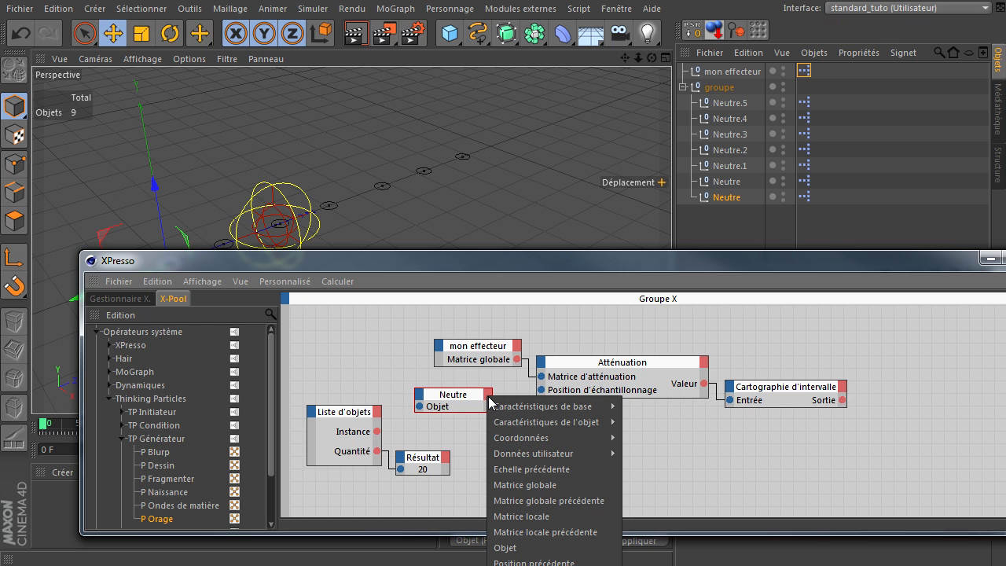
pyautogui.moveTo(525, 439)
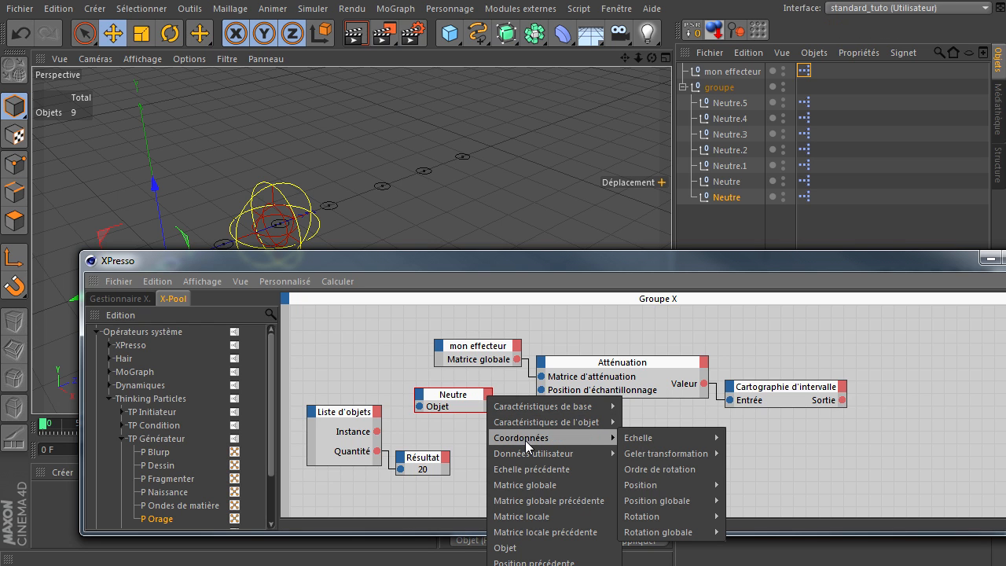
pyautogui.moveTo(690, 487)
pyautogui.click(783, 500)
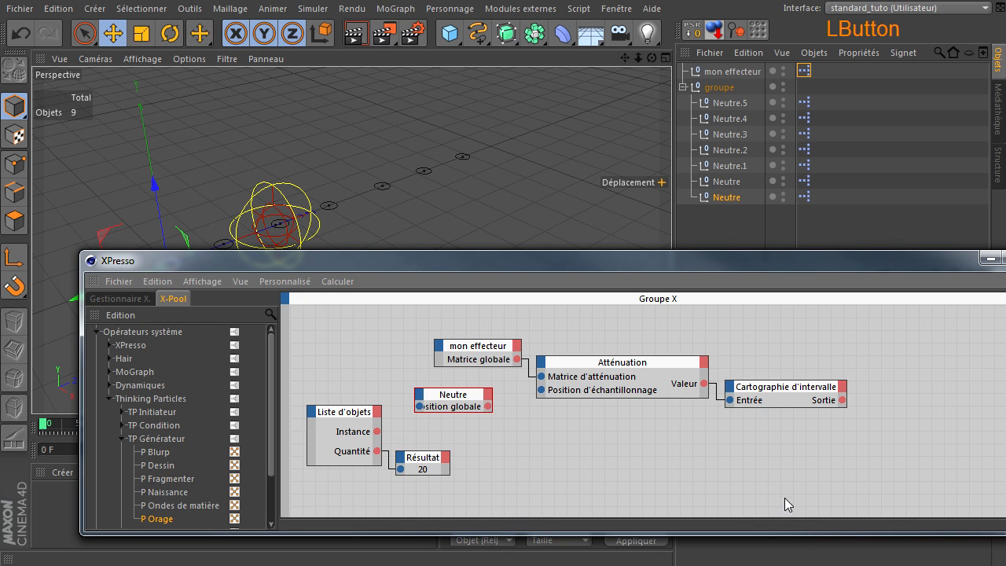
pyautogui.keyDown('ctrl'); pyautogui.click(455, 402); pyautogui.keyUp('ctrl')
# - Widen the Neutre node and wire Liste d'objets' Instance to its Objet and its Position globale to Atténuation's Position d'échantillonnage
pyautogui.moveTo(452, 399); pyautogui.dragTo(503, 393)
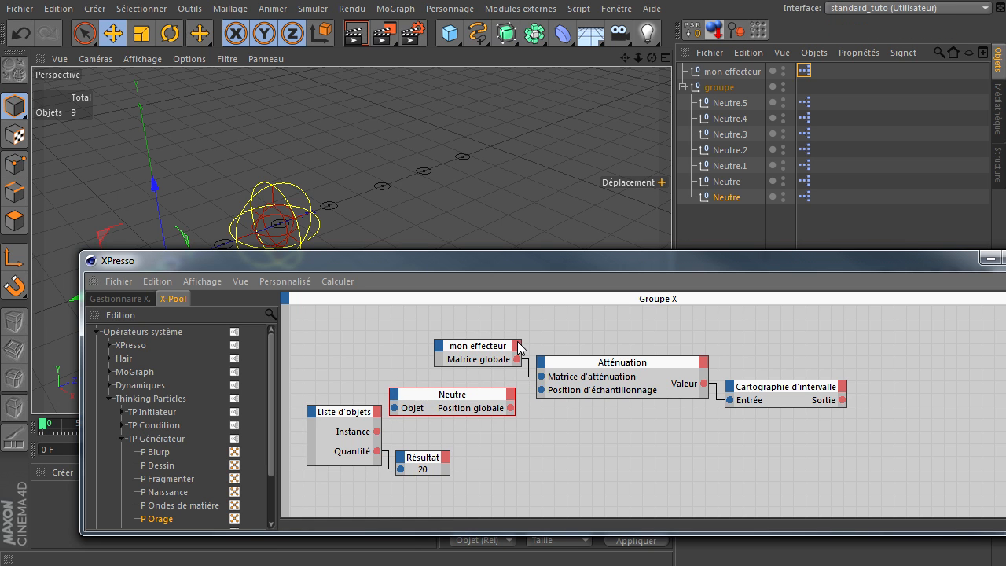
pyautogui.moveTo(405, 410); pyautogui.dragTo(380, 434)
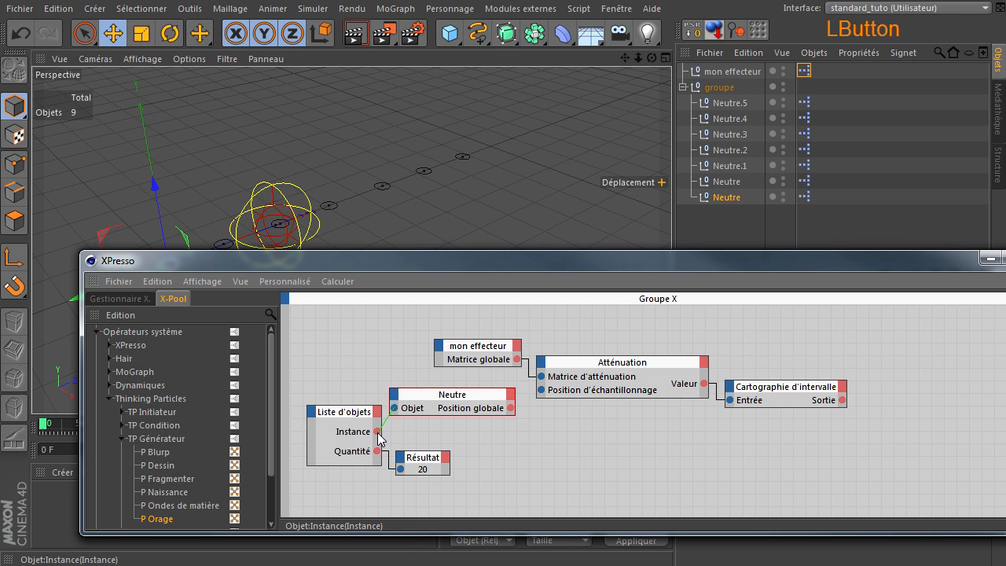
pyautogui.moveTo(510, 407); pyautogui.dragTo(490, 395)
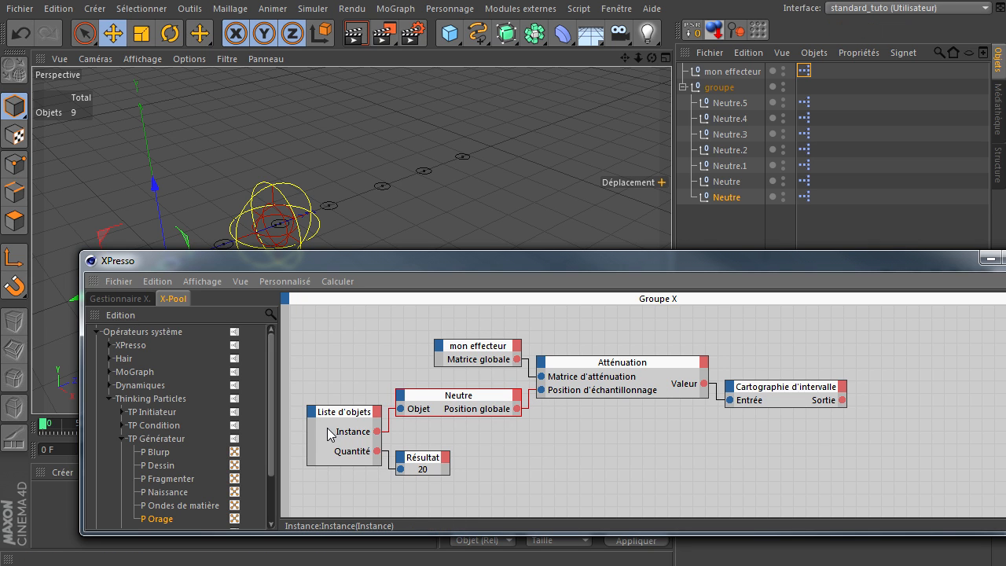
# - Put all seven Neutre objects of groupe into the Liste d'objets node's iteration list
pyautogui.click(607, 258)
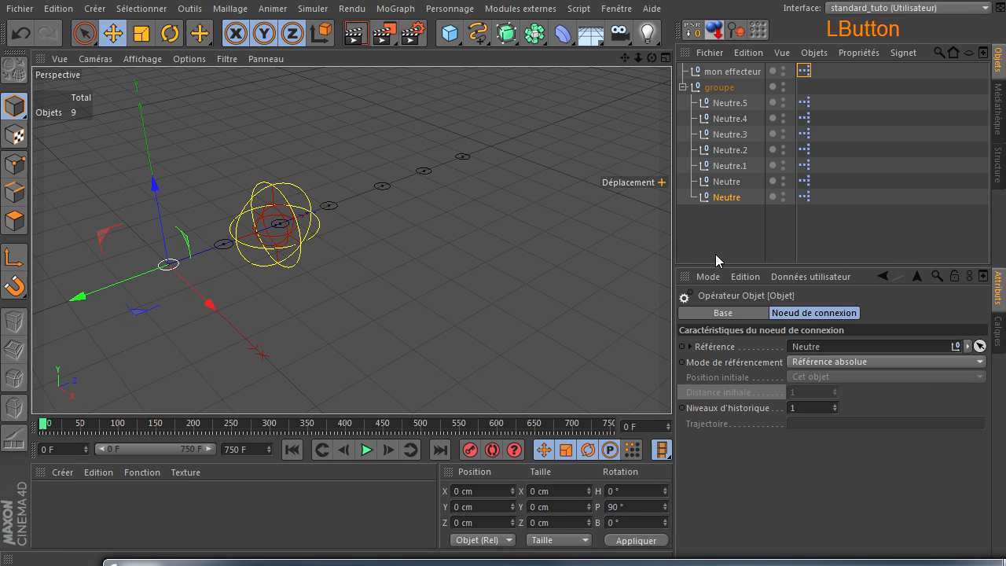
pyautogui.click(715, 103)
pyautogui.keyDown('shift'); pyautogui.click(715, 198); pyautogui.keyUp('shift')
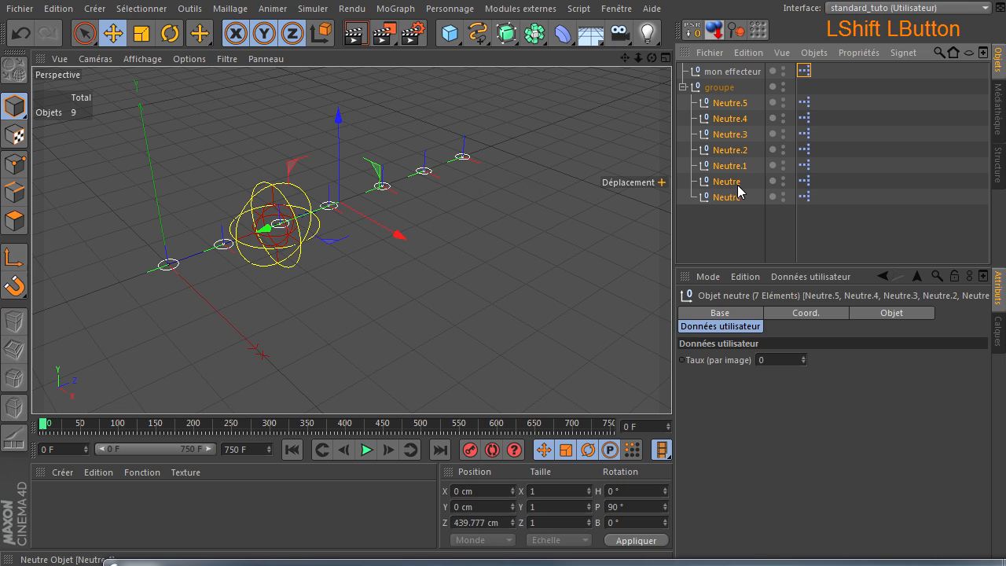
pyautogui.click(315, 562)
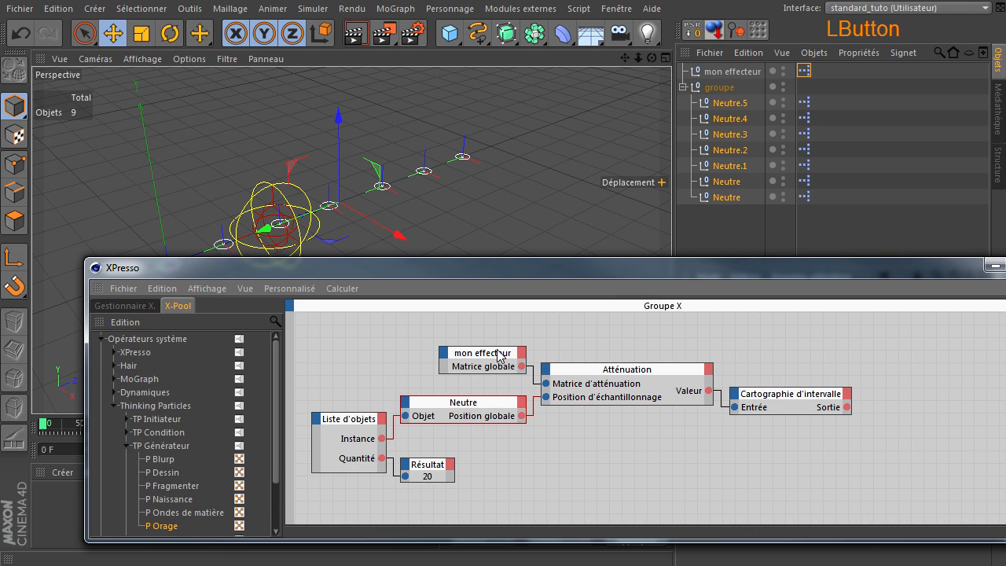
pyautogui.click(332, 425)
pyautogui.moveTo(714, 270); pyautogui.dragTo(738, 524)
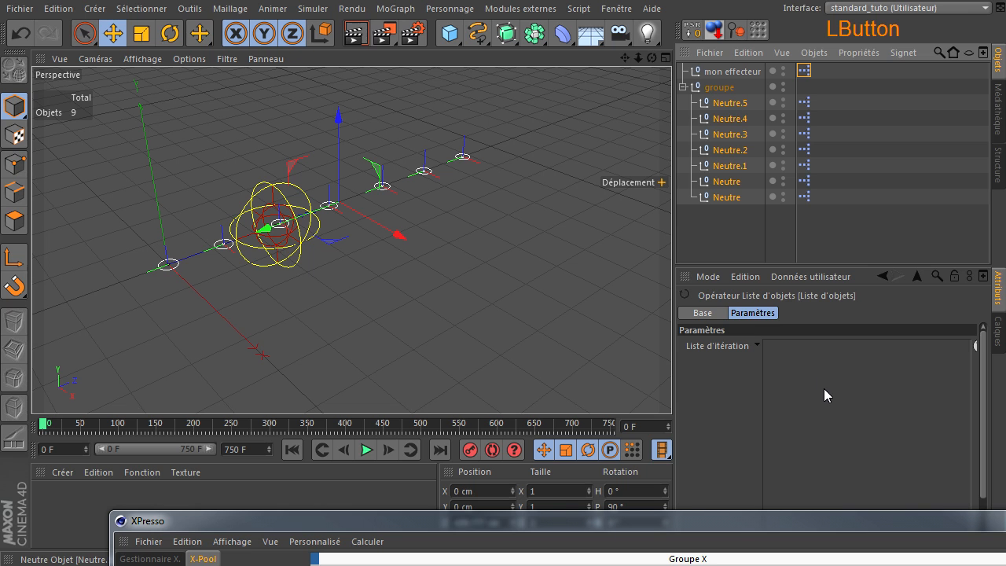
pyautogui.moveTo(824, 388); pyautogui.dragTo(823, 397)
# - Add a second node for the last Neutre after Cartographie d'intervalle, wire Liste d'objets' Instance to its Objet and enlarge the node
pyautogui.moveTo(783, 526); pyautogui.dragTo(674, 236)
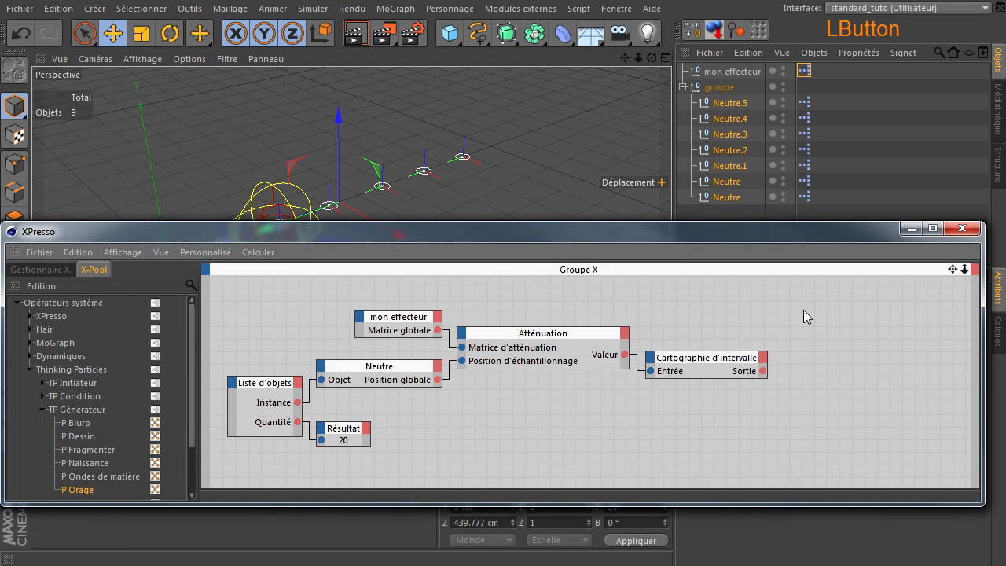
pyautogui.click(738, 197)
pyautogui.moveTo(815, 403); pyautogui.dragTo(857, 415)
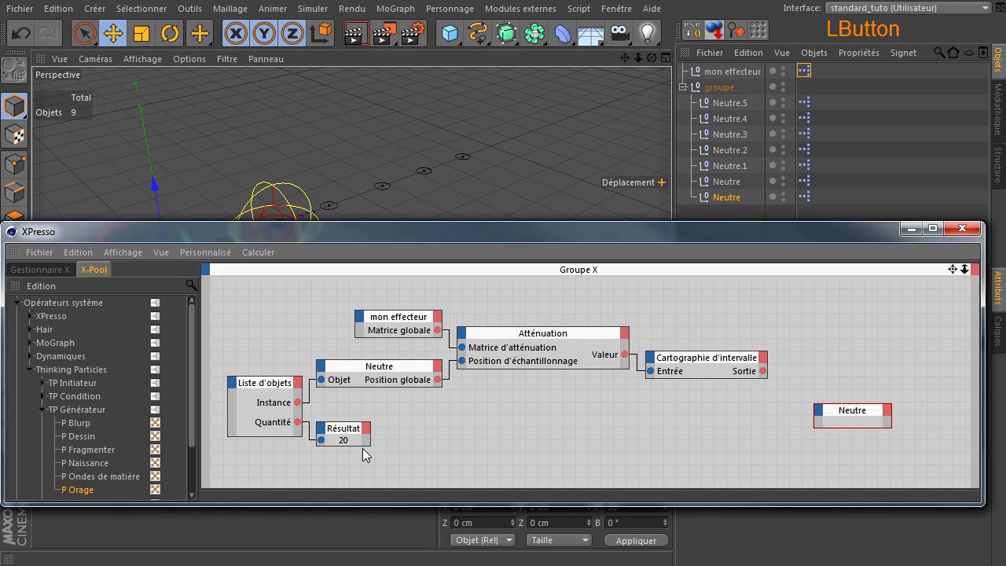
pyautogui.moveTo(298, 403); pyautogui.dragTo(821, 417)
pyautogui.click(837, 548)
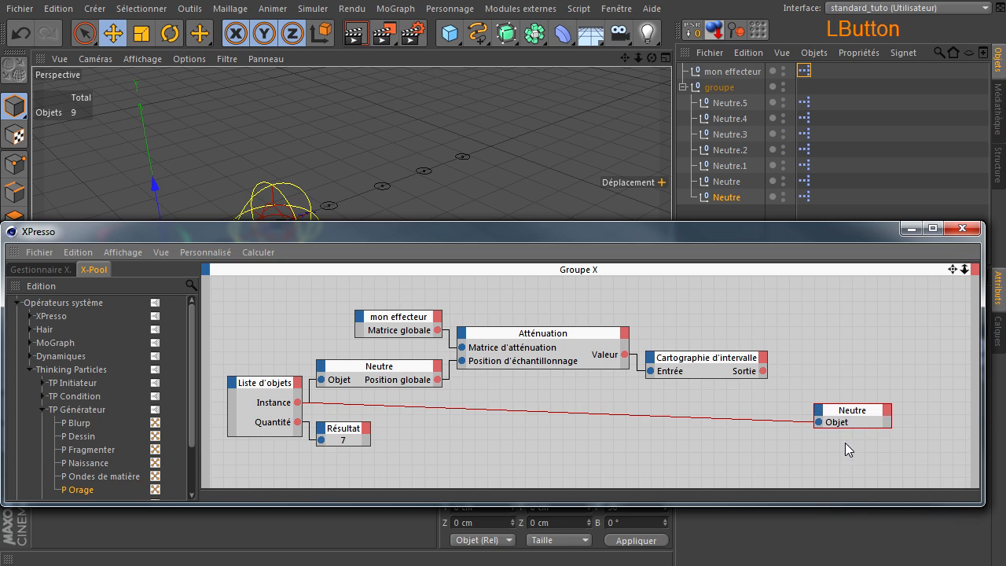
pyautogui.moveTo(832, 410); pyautogui.dragTo(834, 364)
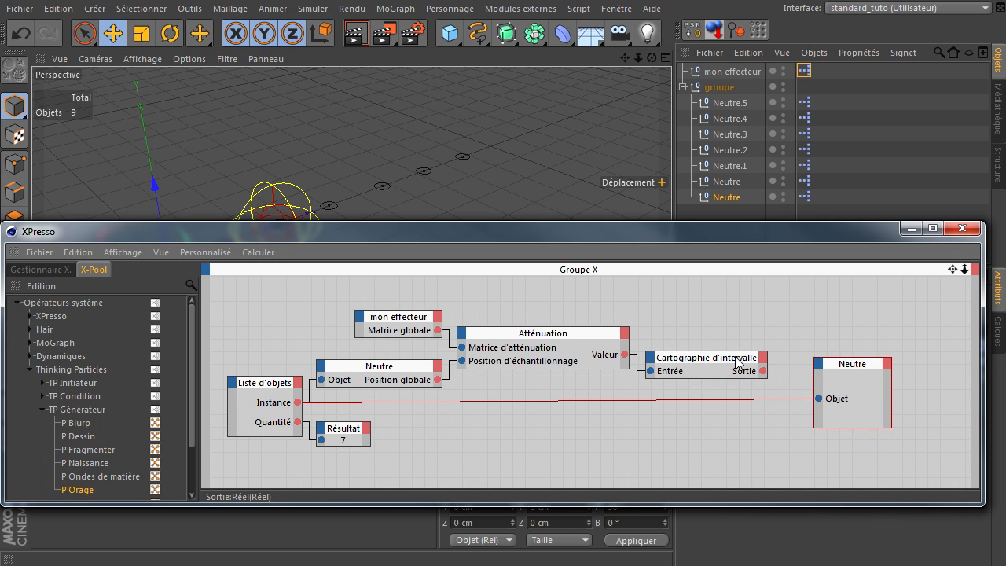
# - Set the Cartographie d'intervalle node's Sortie (max.) to 10
pyautogui.click(713, 365)
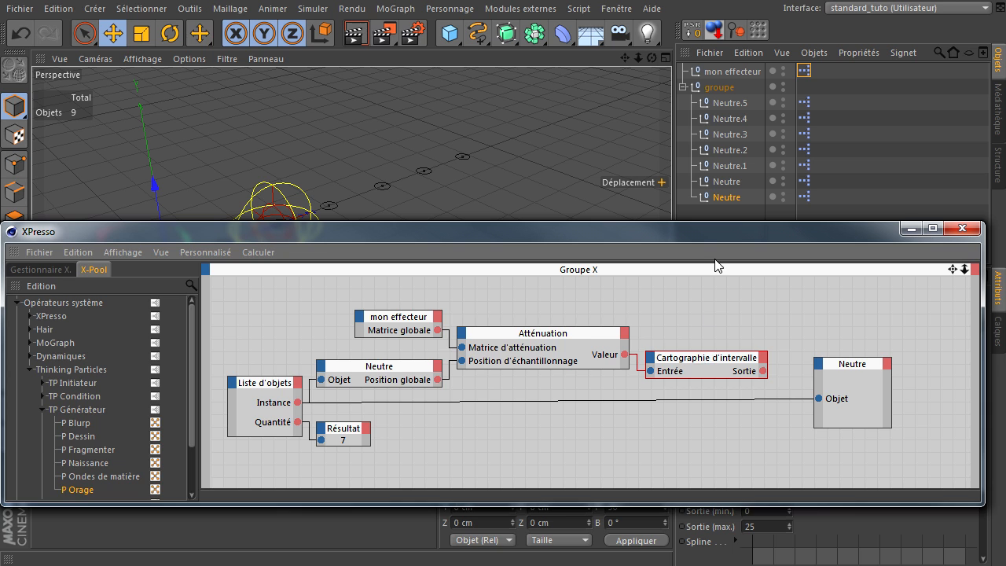
pyautogui.doubleClick(717, 232)
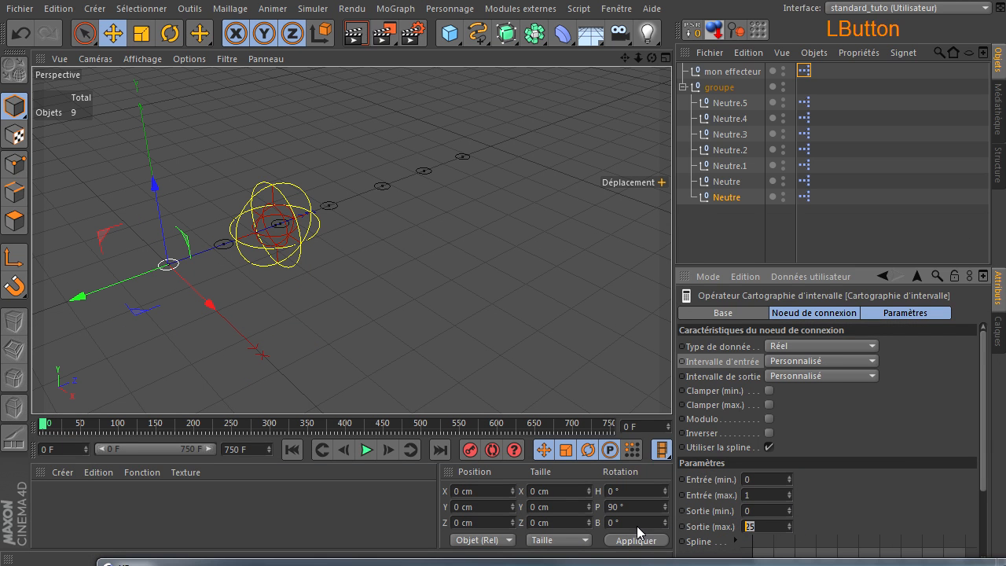
pyautogui.write('10')
pyautogui.doubleClick(126, 561)
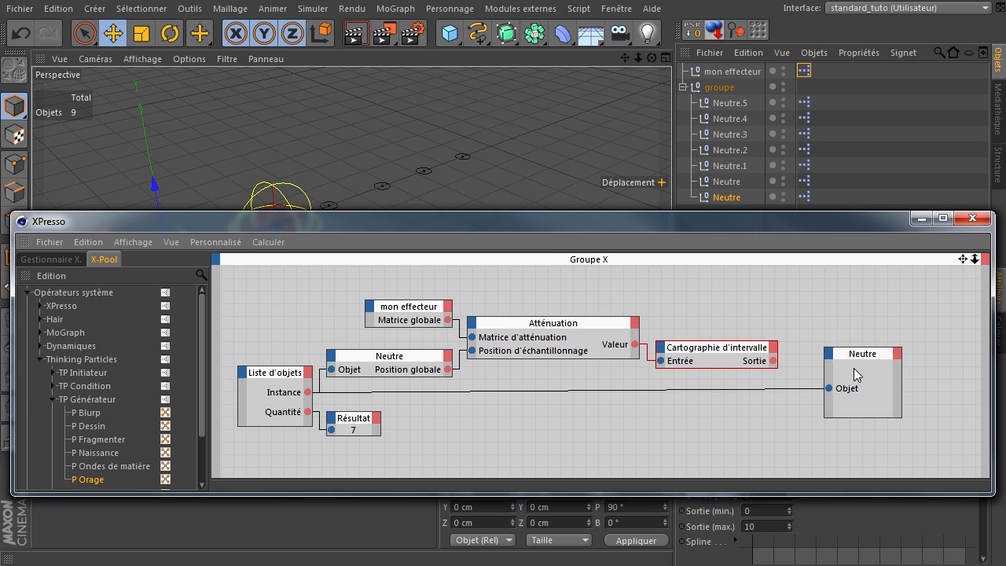
# - Give the second Neutre node a Taux (par image) input, feed it from Cartographie d'intervalle's Sortie and widen the node
pyautogui.click(830, 360)
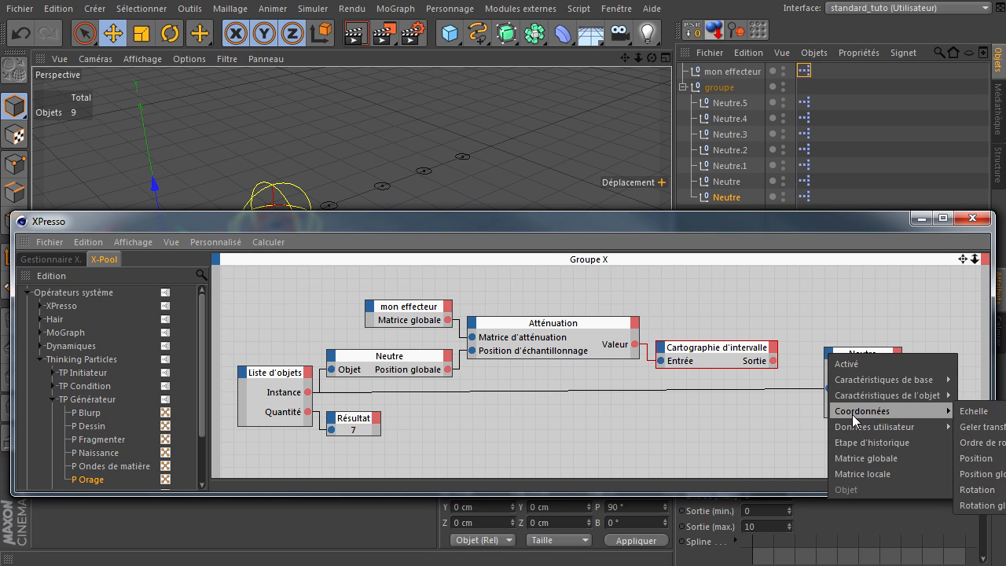
pyautogui.moveTo(857, 427)
pyautogui.click(970, 428)
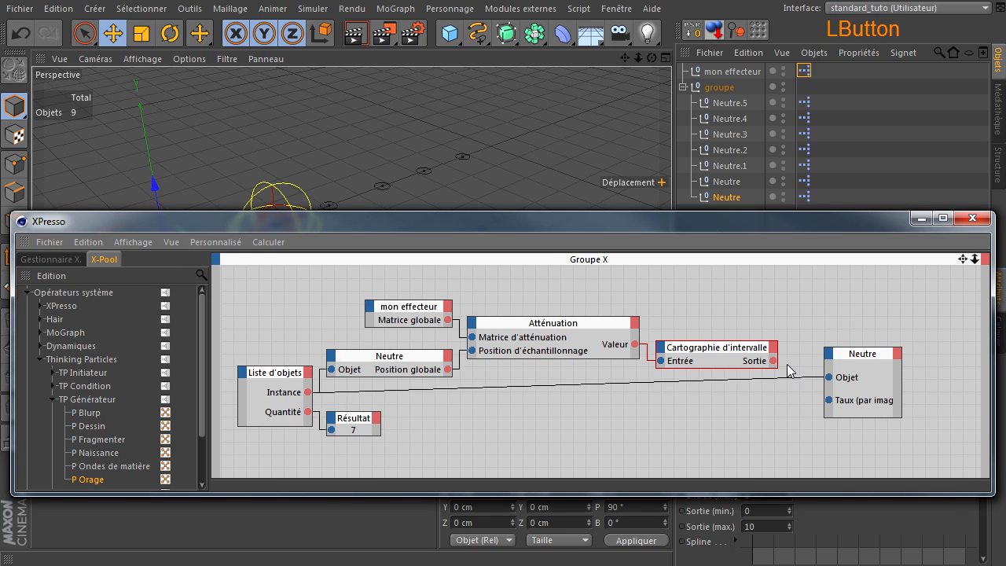
pyautogui.moveTo(774, 360); pyautogui.dragTo(841, 373)
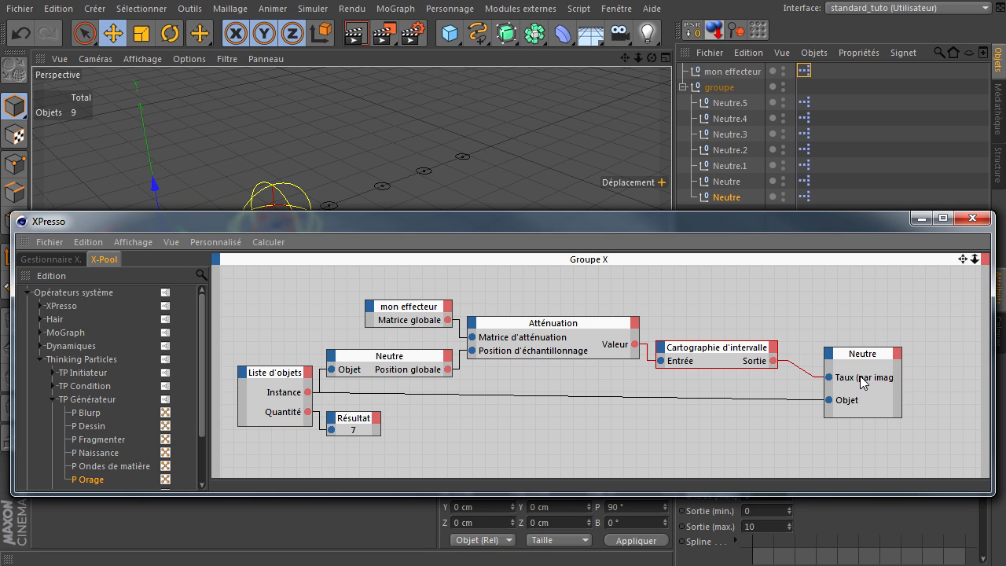
pyautogui.moveTo(901, 379); pyautogui.dragTo(937, 379)
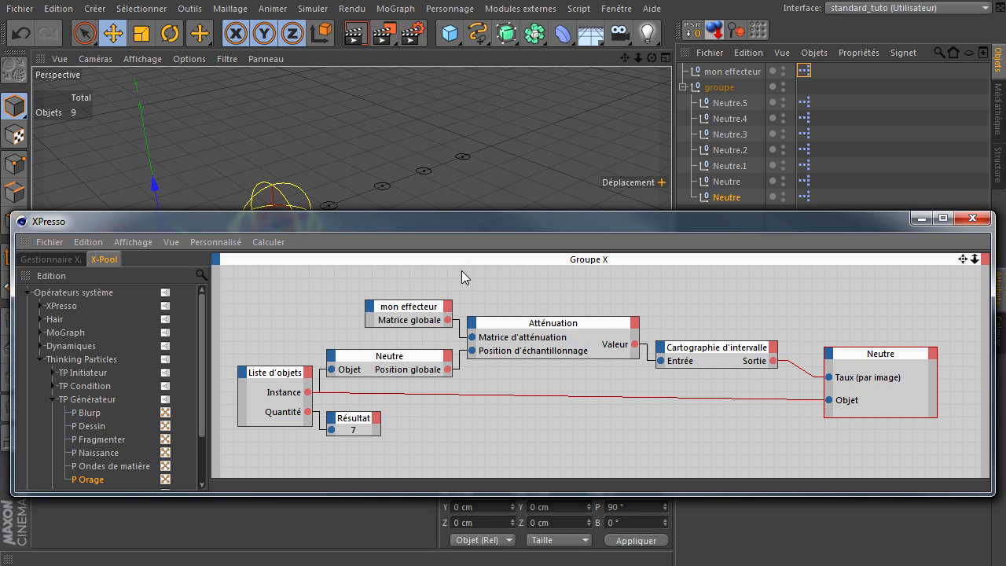
# - Move the XPresso window clear of the viewport and play the animation from the first frame
pyautogui.moveTo(478, 224); pyautogui.dragTo(503, 564)
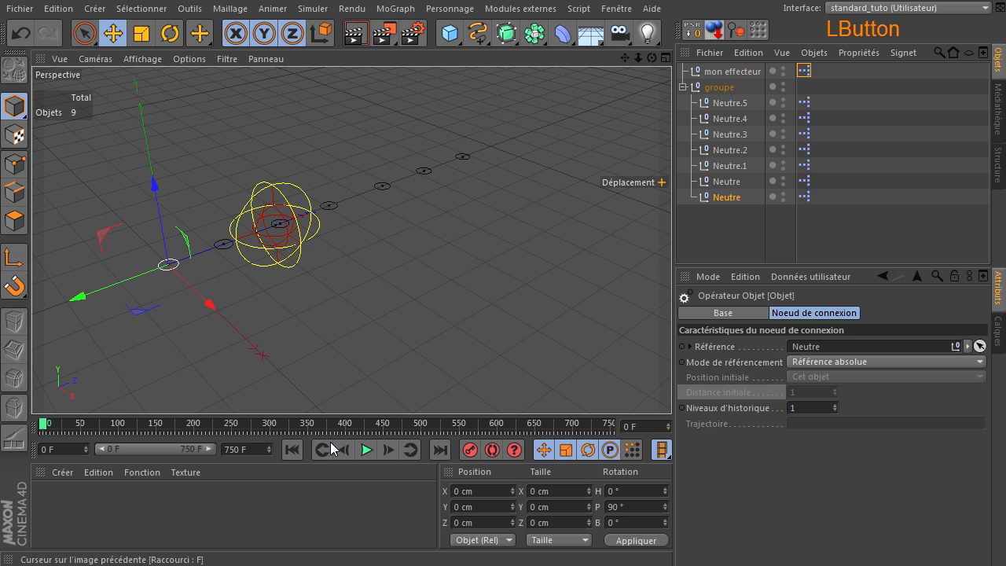
pyautogui.click(292, 451)
pyautogui.click(364, 450)
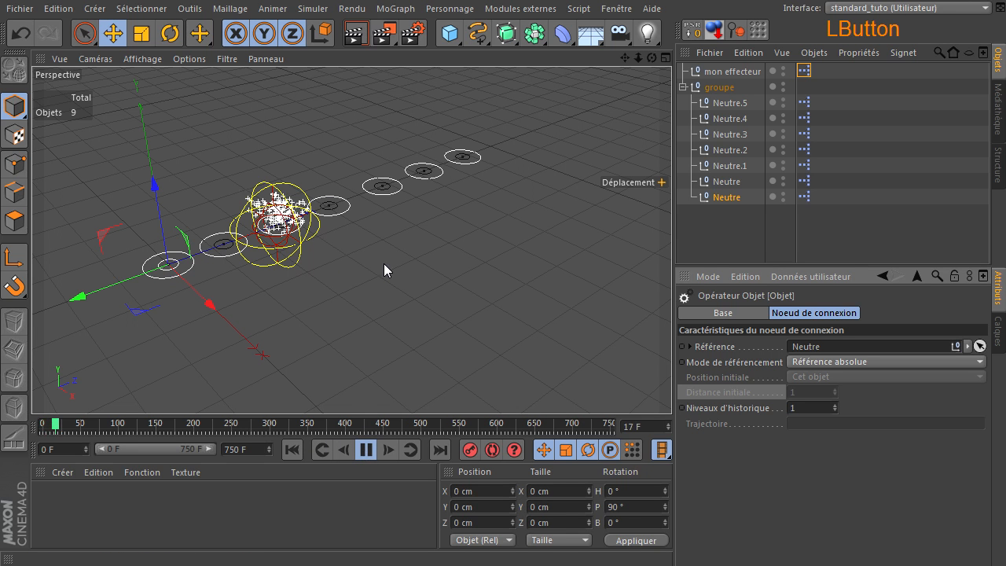
# - Move mon effecteur back and forth along the emitter row during playback, leave it at about -112 cm in Z and stop the playback
pyautogui.click(743, 70)
pyautogui.moveTo(339, 203); pyautogui.dragTo(328, 178)
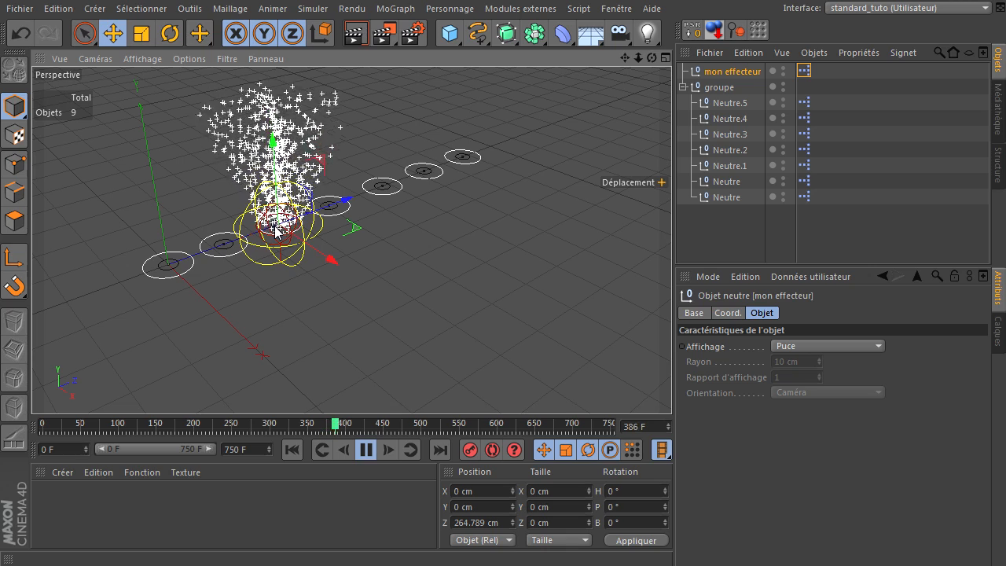
pyautogui.moveTo(343, 209); pyautogui.dragTo(367, 192)
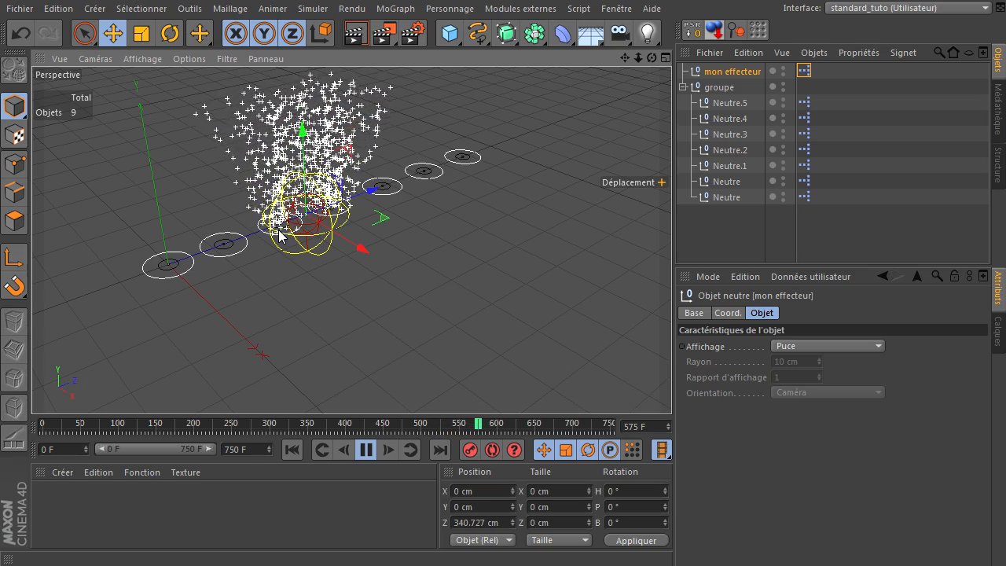
pyautogui.moveTo(367, 191); pyautogui.dragTo(528, 120)
pyautogui.moveTo(475, 137); pyautogui.dragTo(157, 277)
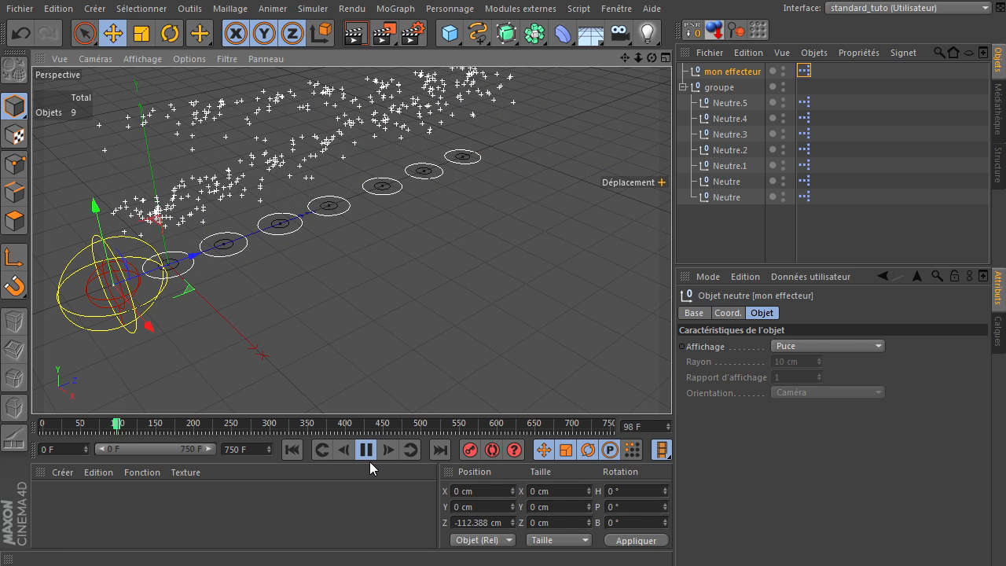
pyautogui.click(367, 449)
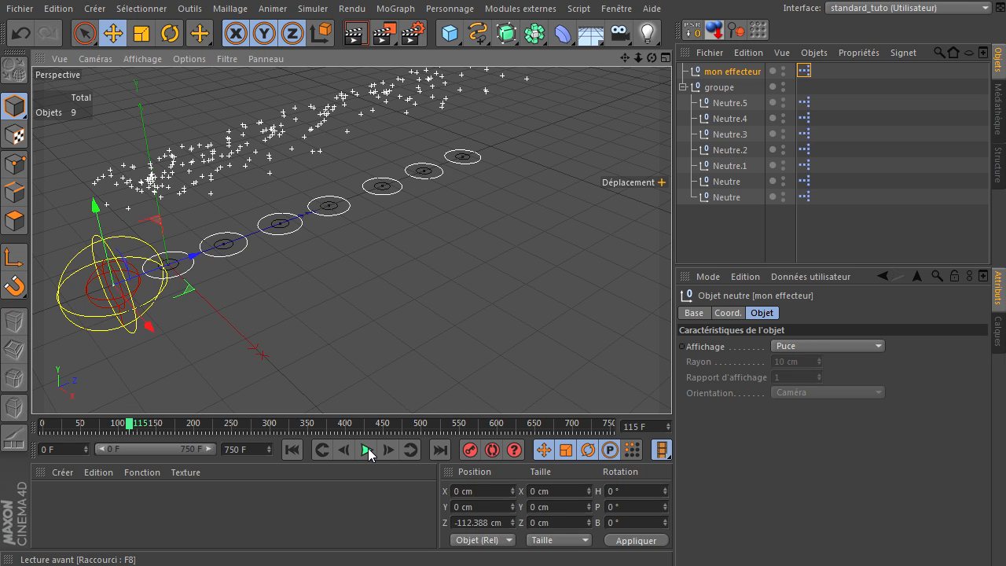
# - Check Neutre.5's user data and the iteration list of Liste d'objets in mon effecteur's graph
pyautogui.click(709, 103)
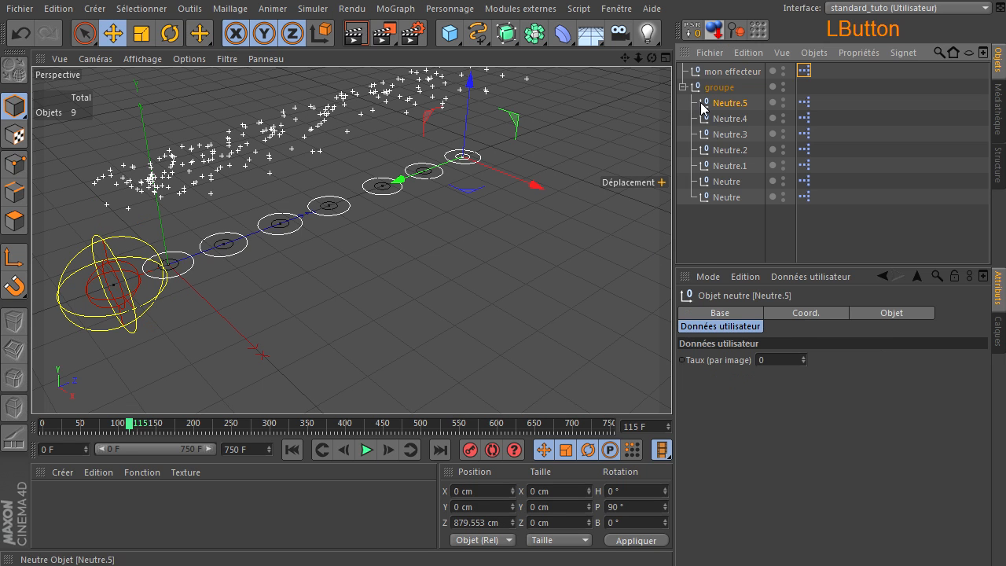
pyautogui.click(562, 34)
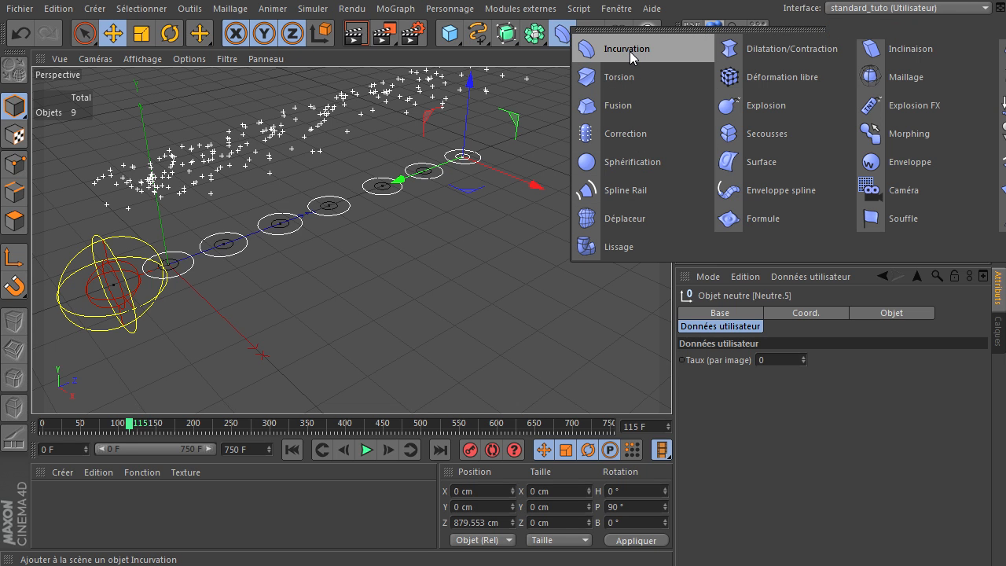
pyautogui.click(780, 470)
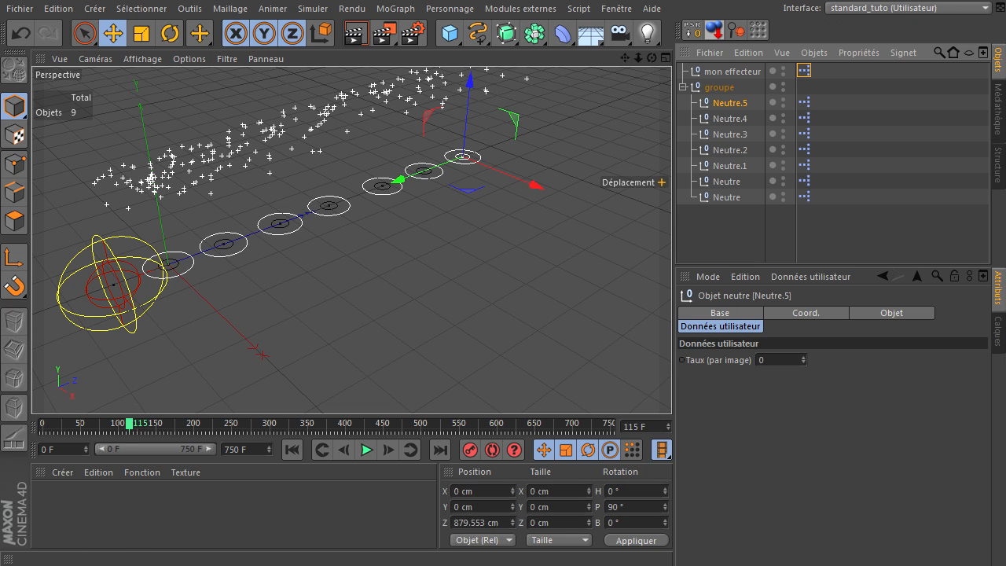
pyautogui.doubleClick(803, 70)
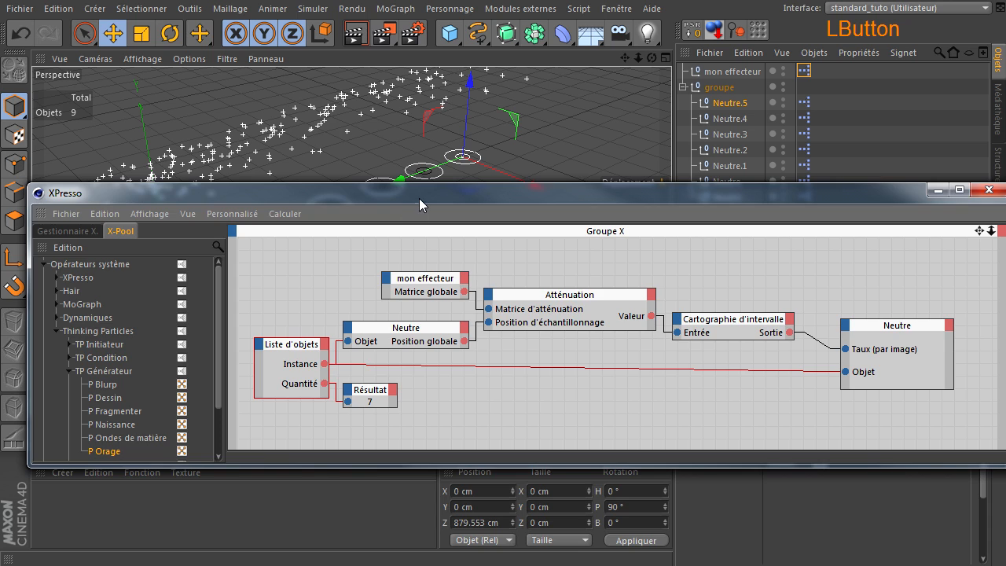
pyautogui.moveTo(419, 198); pyautogui.dragTo(1005, 198)
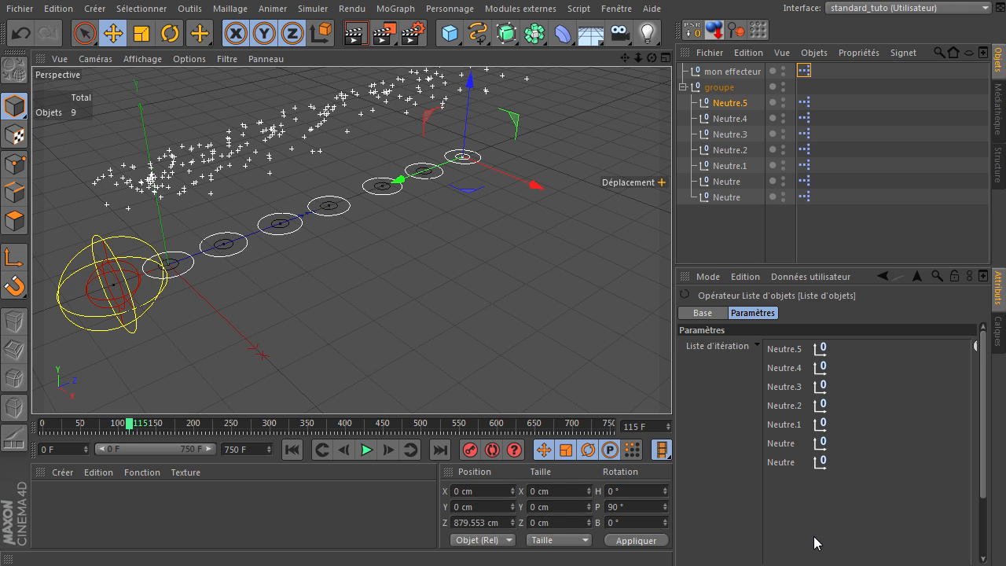
# - Add an Incurvation deformer to examine its Intensité attribute, and delete the deformer
pyautogui.click(563, 33)
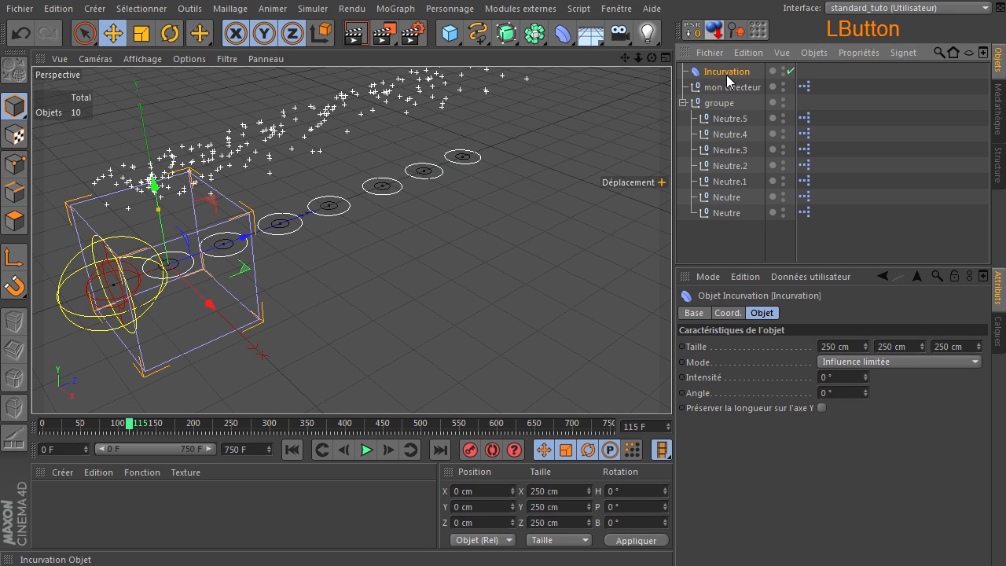
pyautogui.click(854, 376)
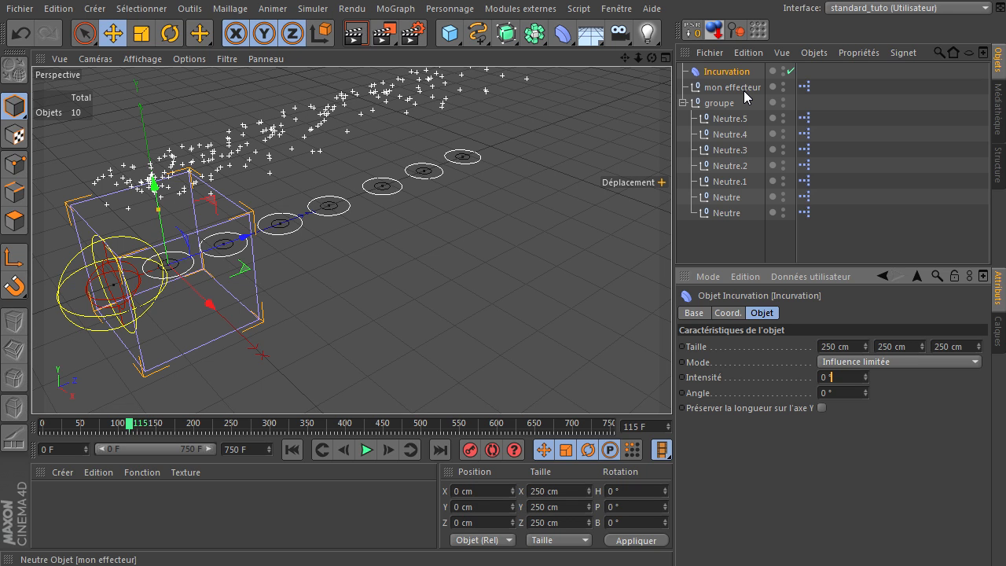
pyautogui.click(705, 75)
pyautogui.press('Delete')
# - Add a Répartition object to examine its Copies attribute, and delete the object
pyautogui.click(539, 36)
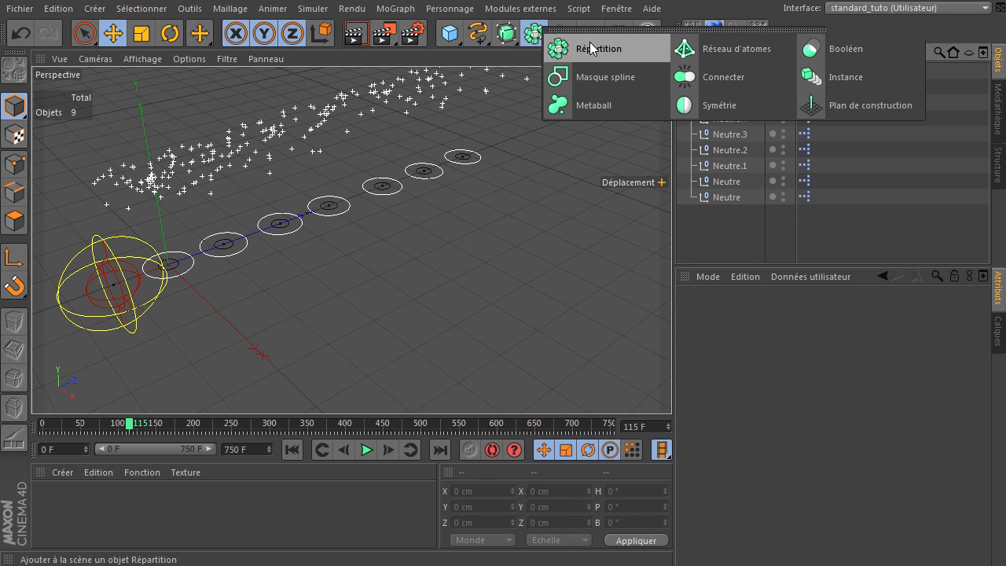
pyautogui.click(592, 48)
pyautogui.click(816, 362)
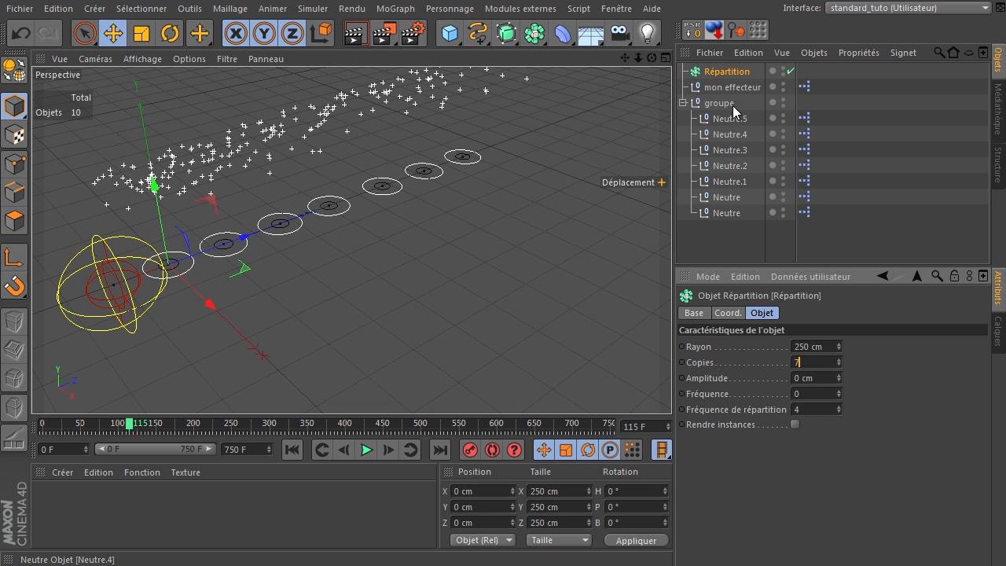
pyautogui.click(720, 71)
pyautogui.press('Delete')
# - Add a Spirale spline to examine its object attributes, and delete the spline
pyautogui.click(515, 38)
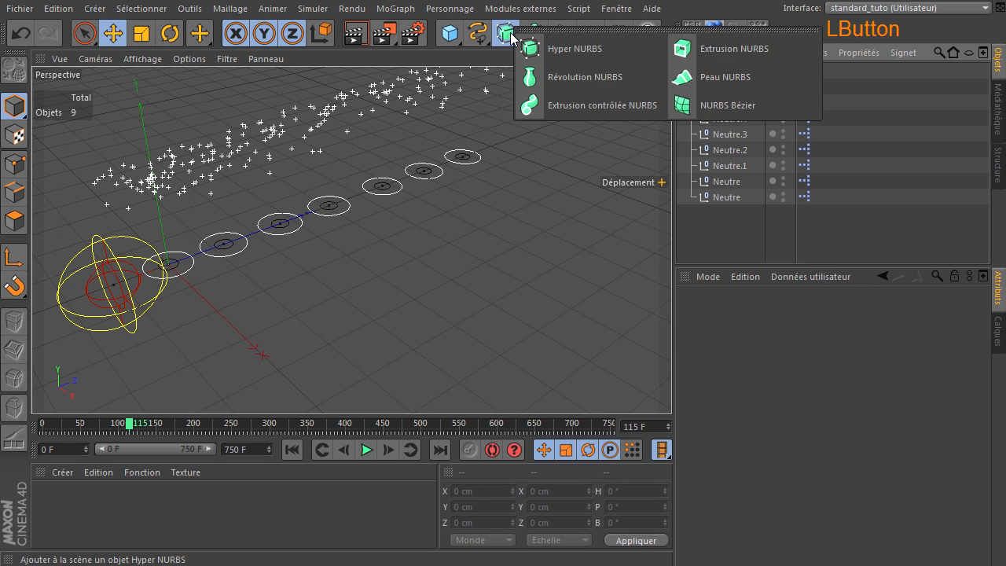
pyautogui.moveTo(479, 35); pyautogui.dragTo(651, 107)
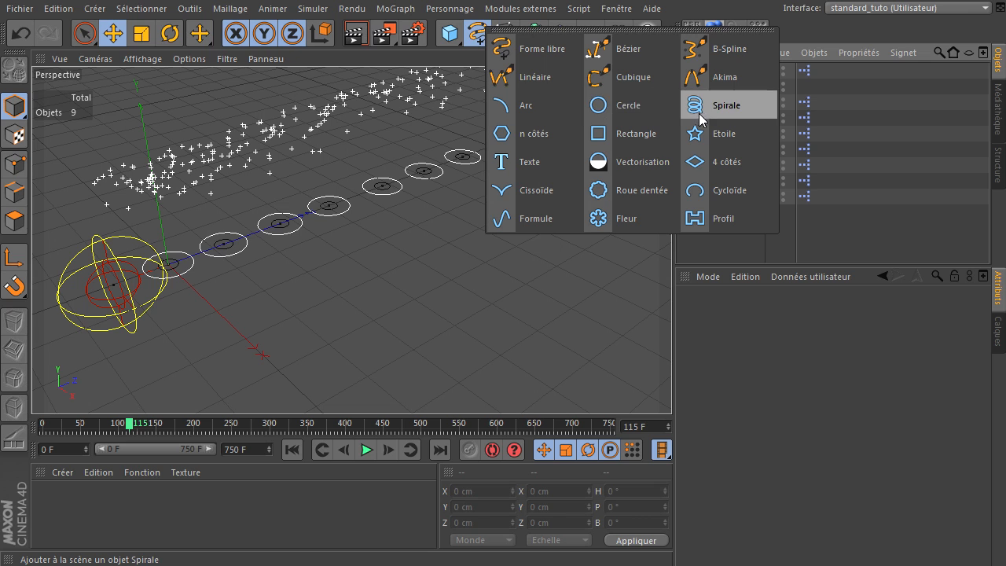
pyautogui.click(706, 109)
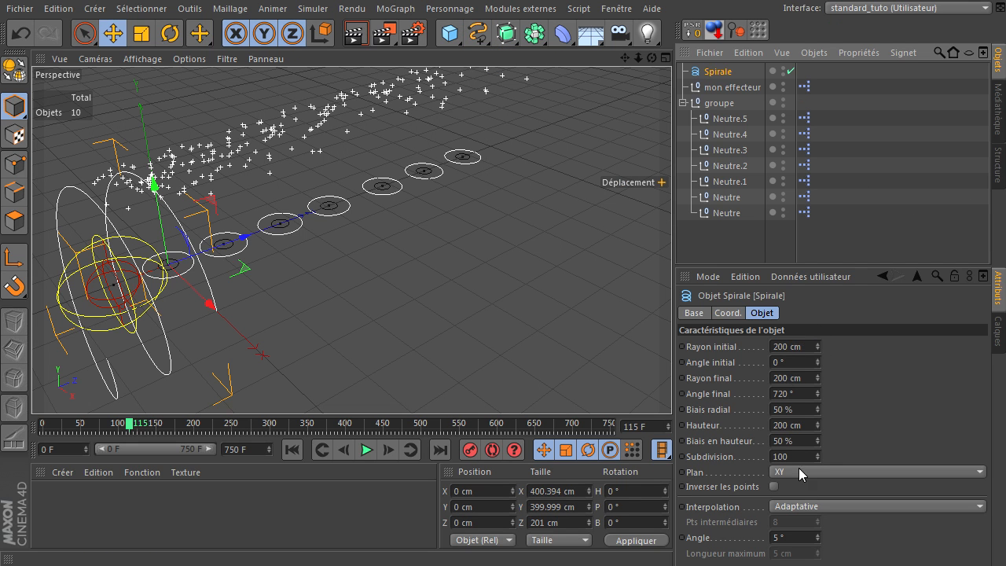
pyautogui.click(719, 73)
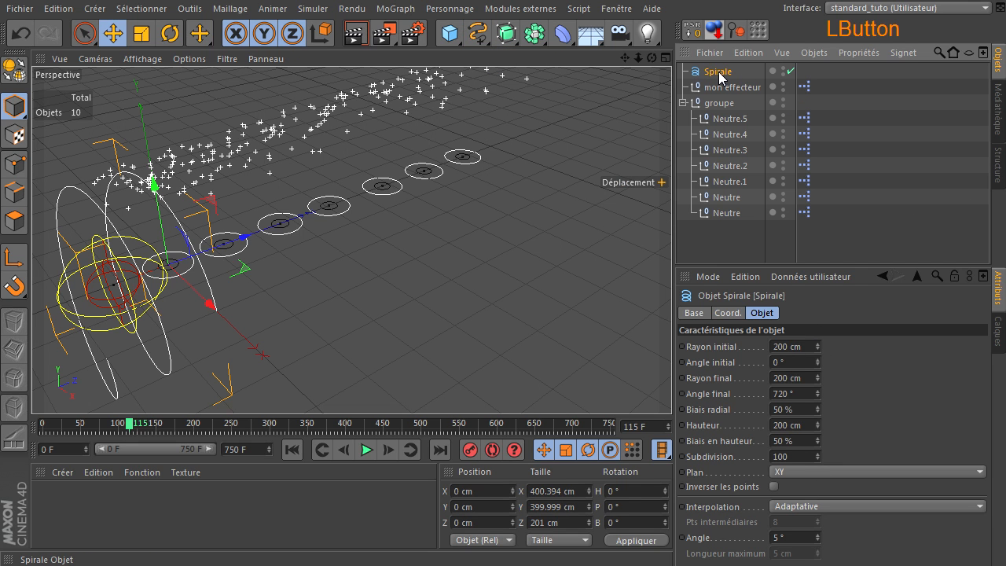
pyautogui.press('Delete')
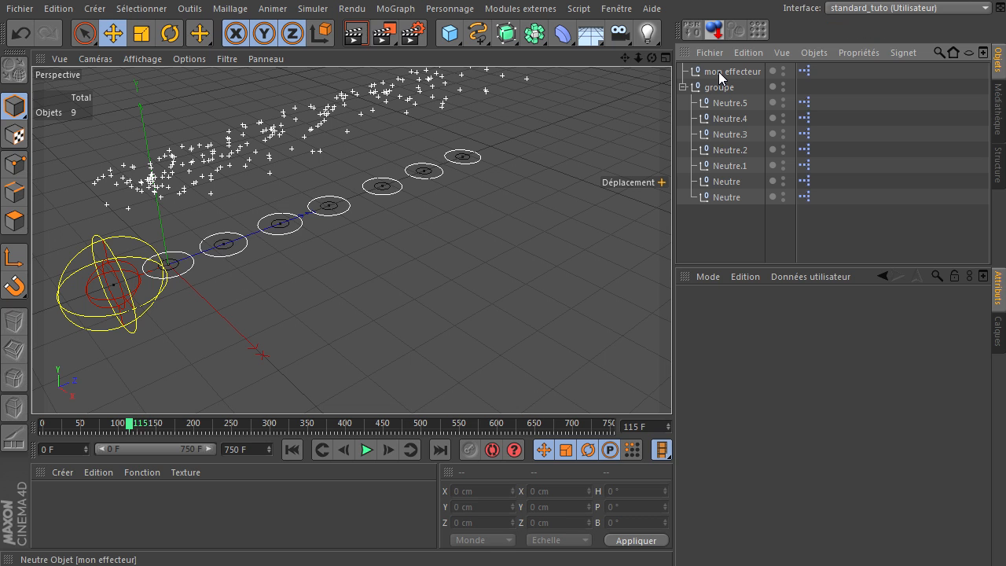
# - Examine the Atténuation node's falloff settings in the XPresso graph, enlarging the attribute area to show more of them
pyautogui.moveTo(628, 565); pyautogui.dragTo(546, 195)
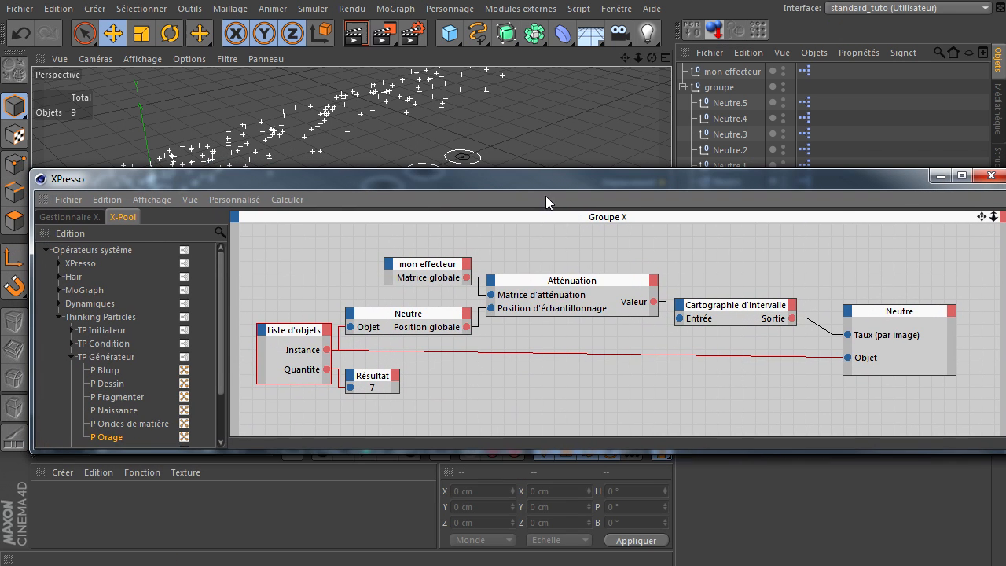
pyautogui.click(578, 282)
pyautogui.moveTo(634, 175); pyautogui.dragTo(661, 351)
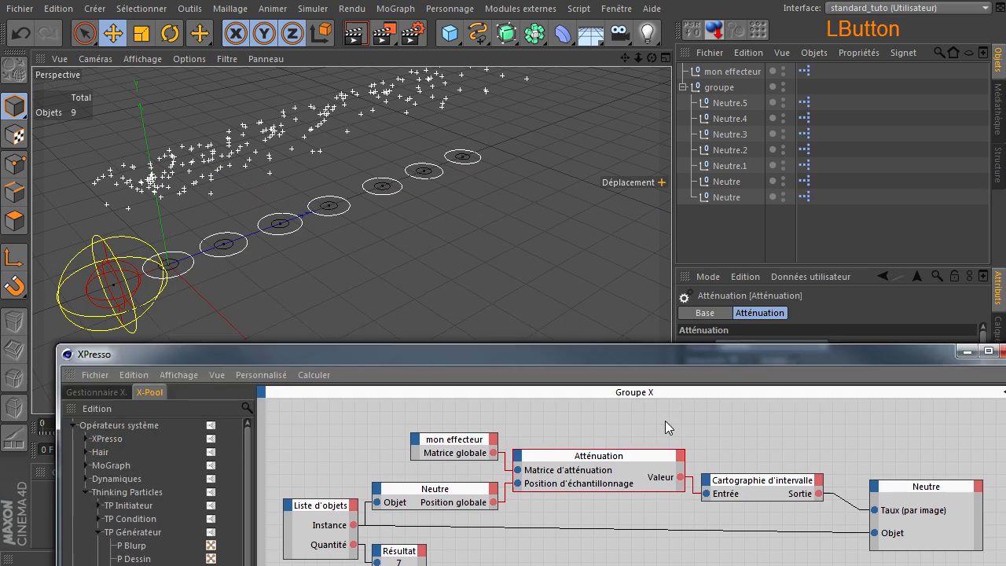
pyautogui.moveTo(665, 422); pyautogui.dragTo(677, 565)
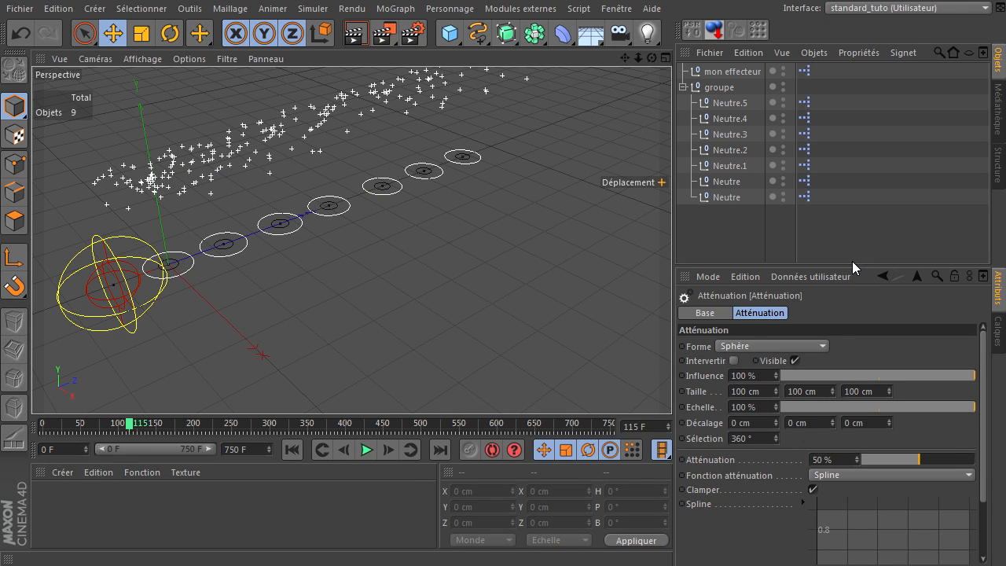
pyautogui.moveTo(849, 265); pyautogui.dragTo(846, 206)
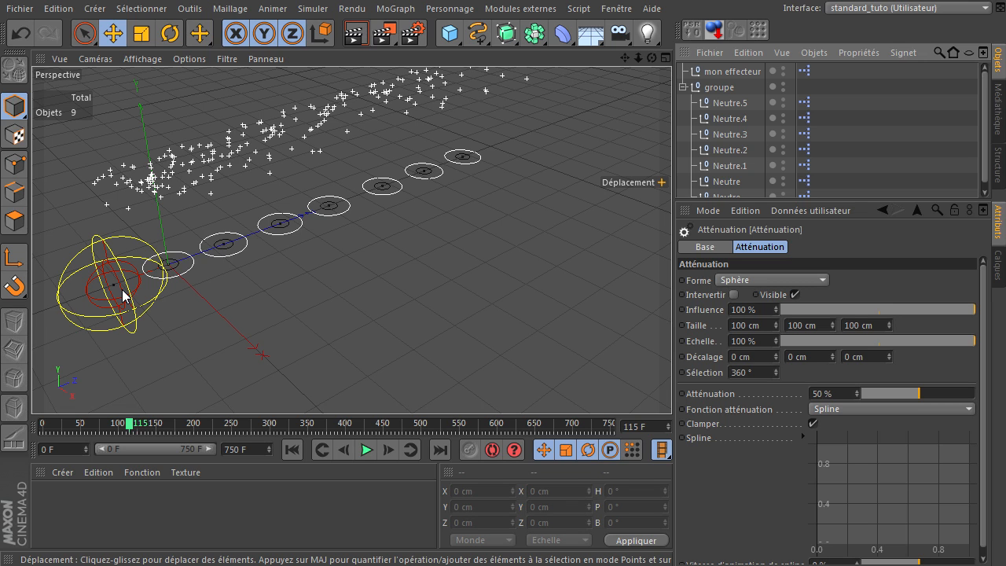
# - Collapse groupe, play the animation while moving mon effecteur to about 240 cm in X and 358 cm in Z, and stop the playback
pyautogui.click(695, 89)
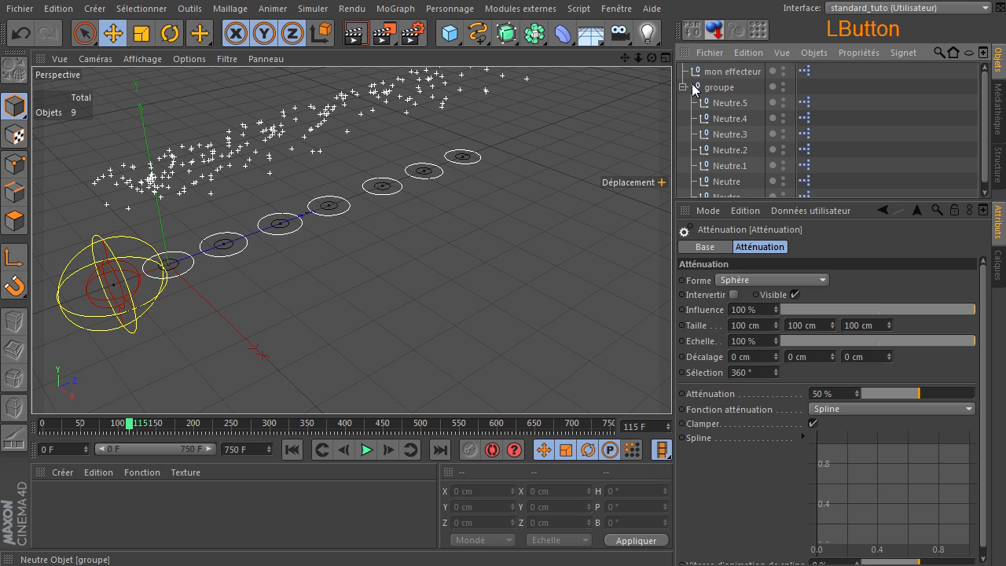
pyautogui.click(684, 88)
pyautogui.click(716, 72)
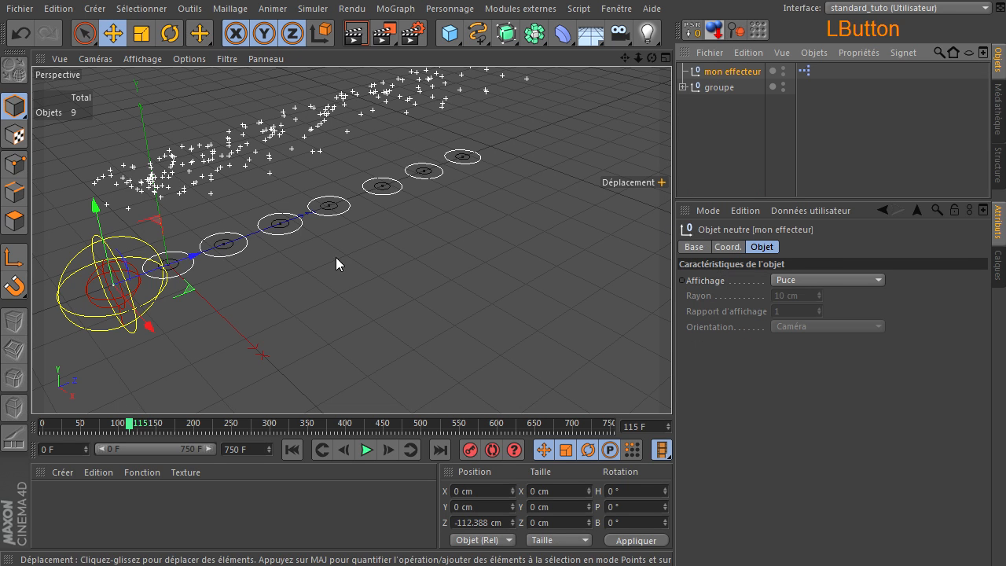
pyautogui.click(366, 450)
pyautogui.moveTo(187, 290); pyautogui.dragTo(460, 350)
pyautogui.click(366, 450)
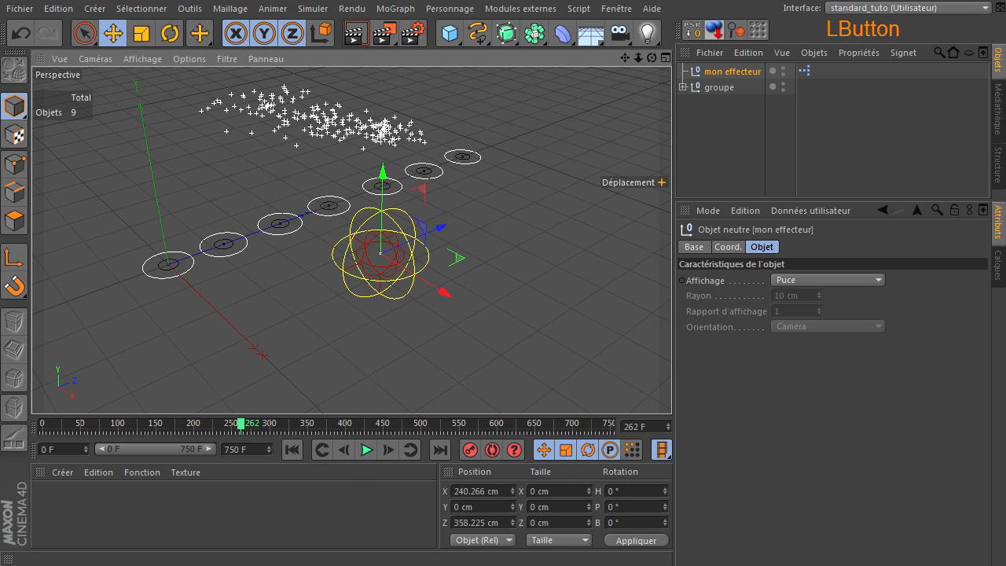
# - Check the iteration list of the Liste d'objets node, and reselect mon effecteur
pyautogui.moveTo(334, 563); pyautogui.dragTo(305, 246)
pyautogui.click(285, 412)
pyautogui.moveTo(606, 243); pyautogui.dragTo(621, 465)
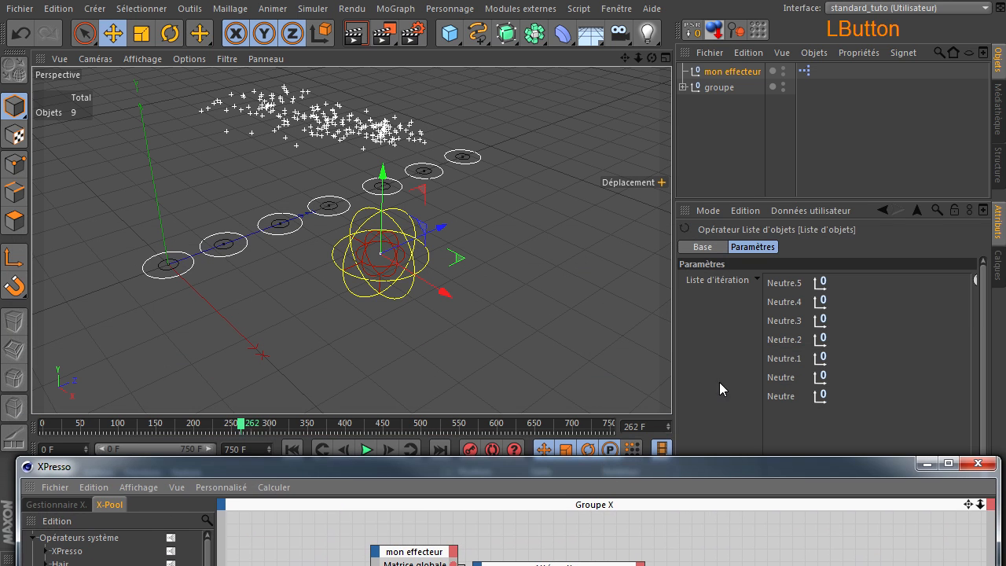
pyautogui.click(731, 283)
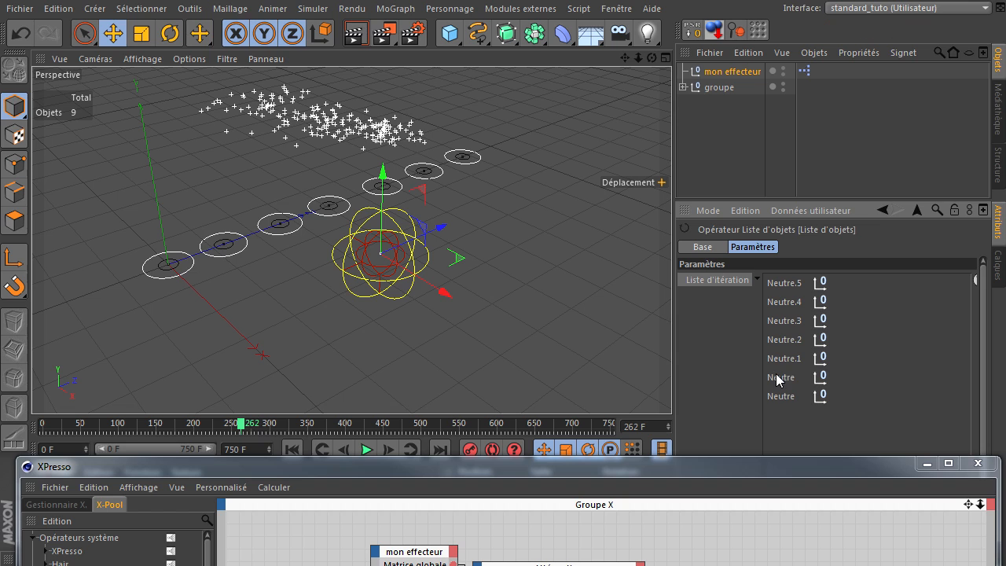
pyautogui.click(747, 73)
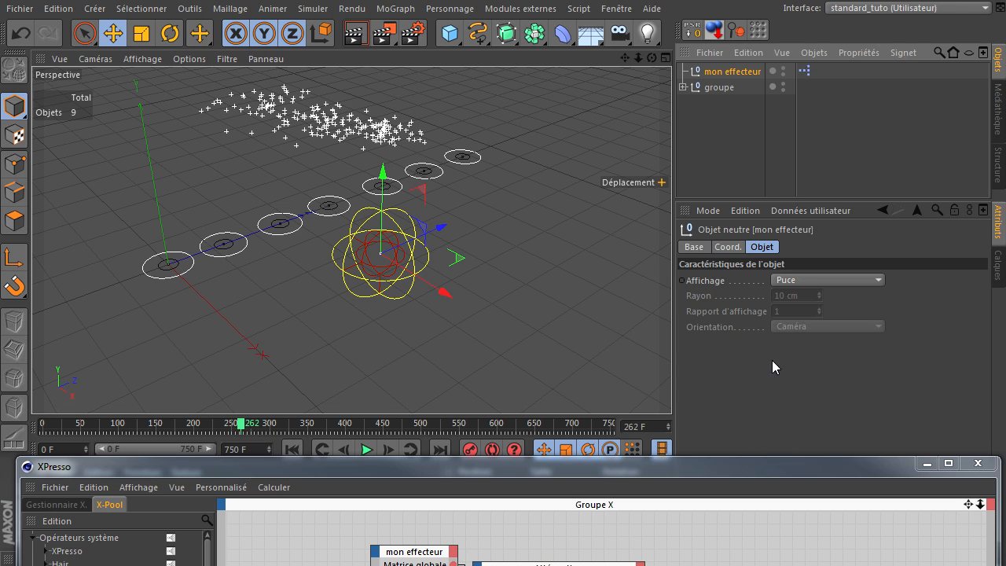
# - Review the Liste d'objets, Atténuation and Cartographie d'intervalle nodes in the XPresso graph
pyautogui.moveTo(713, 466); pyautogui.dragTo(685, 284)
pyautogui.click(250, 456)
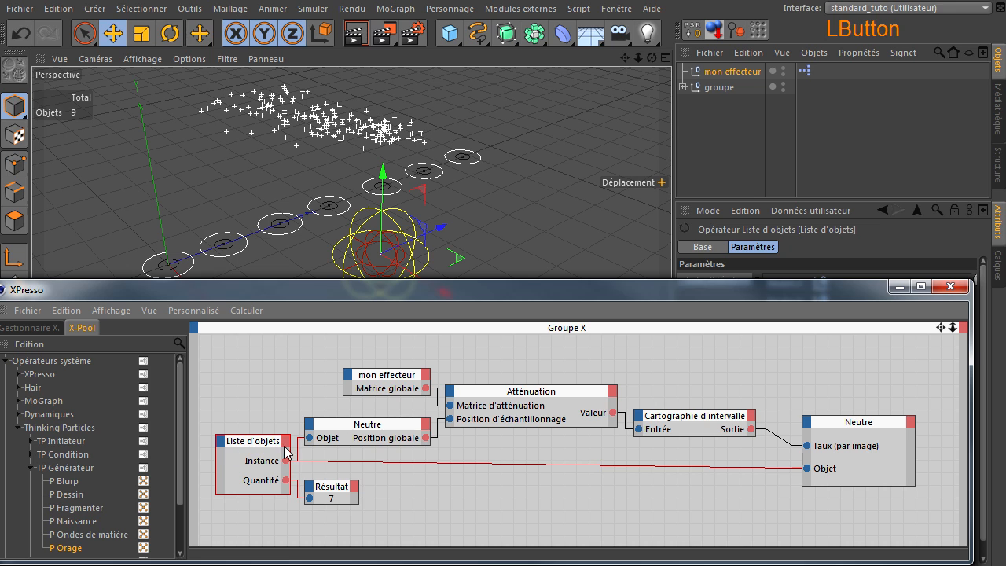
pyautogui.click(512, 394)
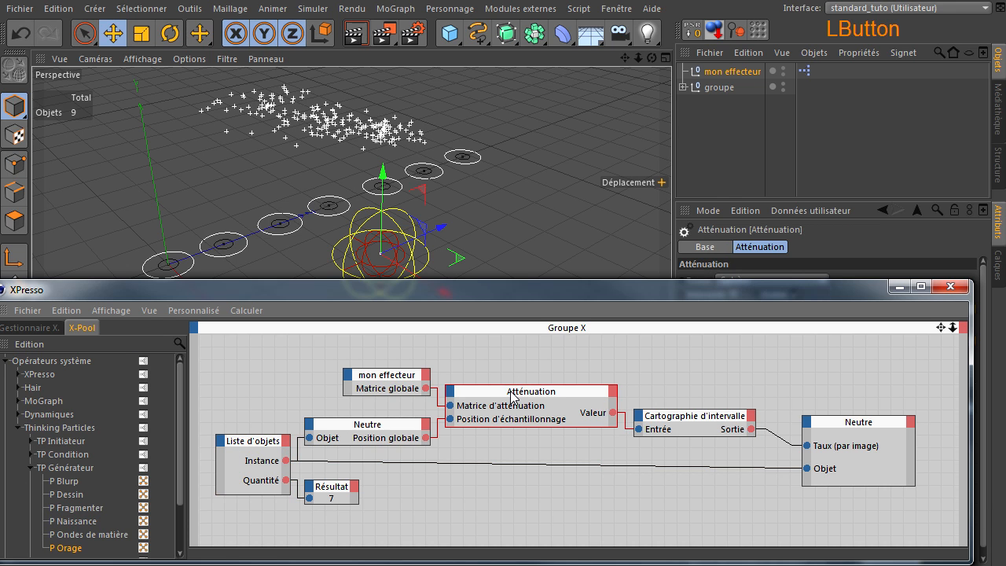
pyautogui.click(706, 426)
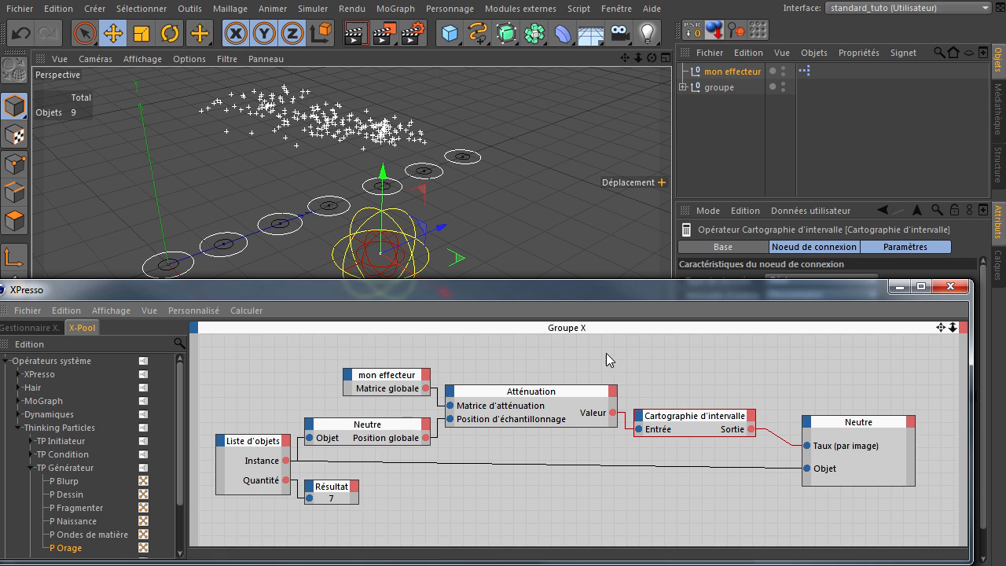
pyautogui.moveTo(596, 290); pyautogui.dragTo(618, 274)
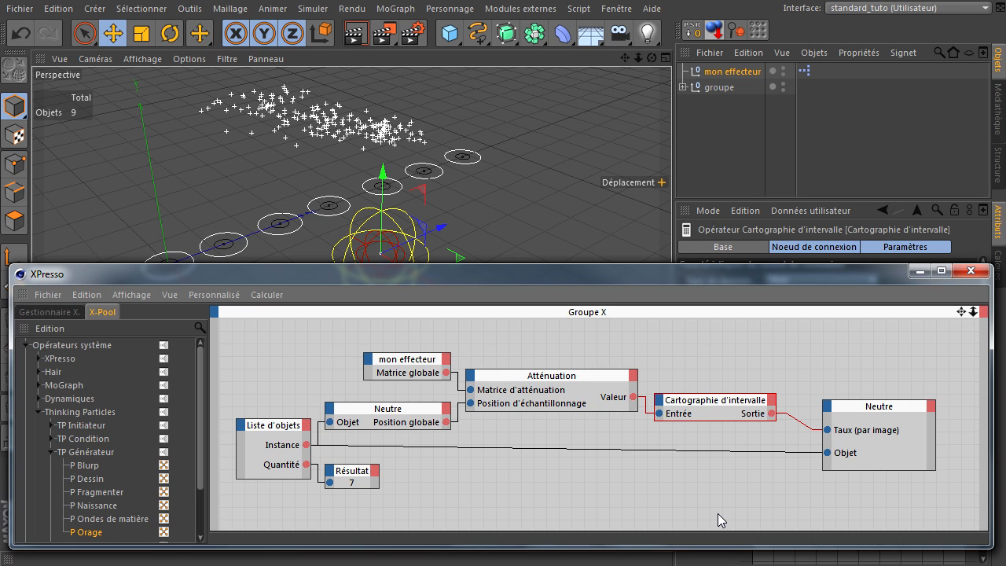
# - Delete the Résultat node and remove the Quantité output port from Liste d'objets
pyautogui.click(349, 472)
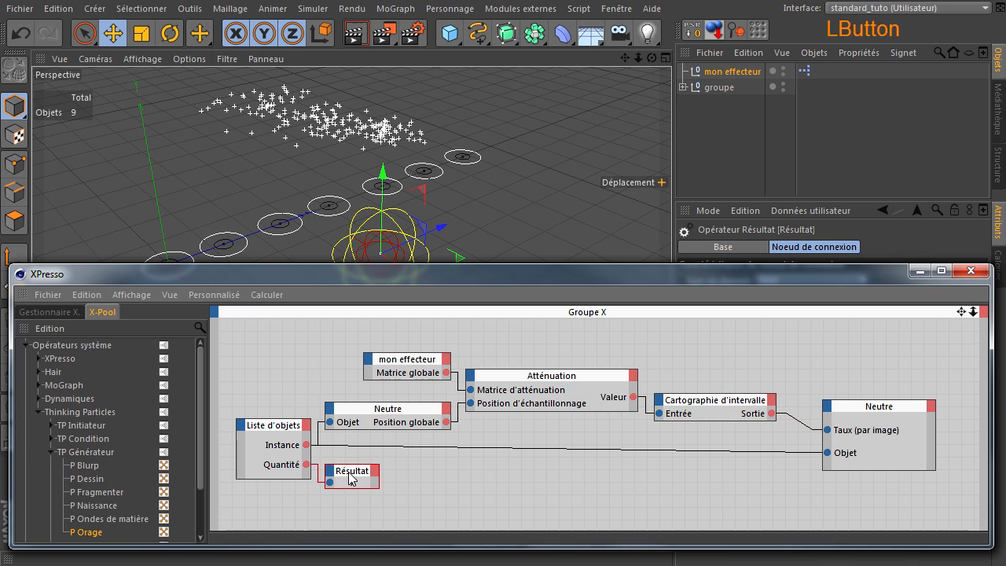
pyautogui.press('Delete')
pyautogui.click(308, 464)
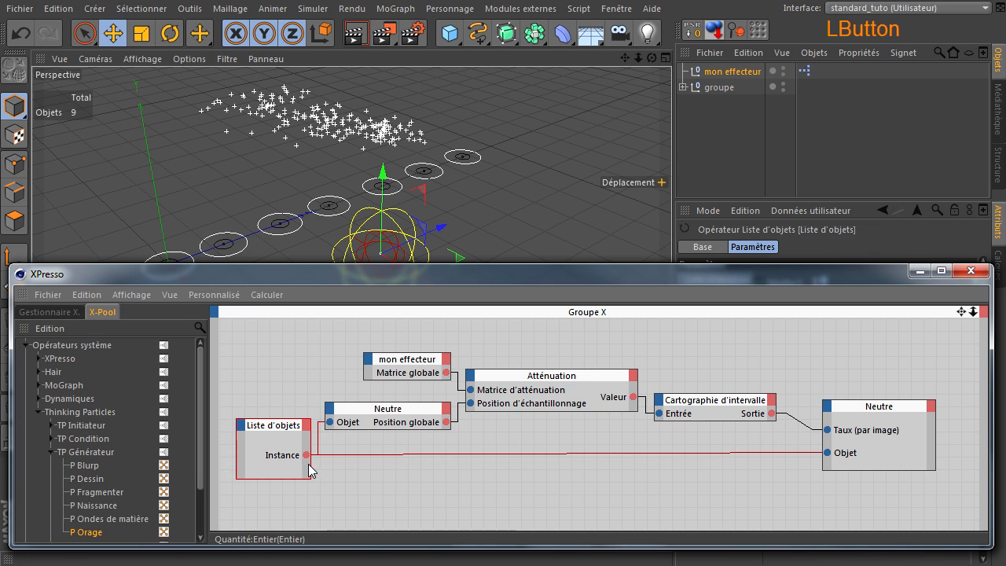
# - Shrink the final Neutre and Liste d'objets nodes to fit their ports, and align Neutre with the Instance connection
pyautogui.keyDown('ctrl'); pyautogui.click(887, 407); pyautogui.keyUp('ctrl')
pyautogui.keyDown('ctrl'); pyautogui.doubleClick(887, 408); pyautogui.keyUp('ctrl')
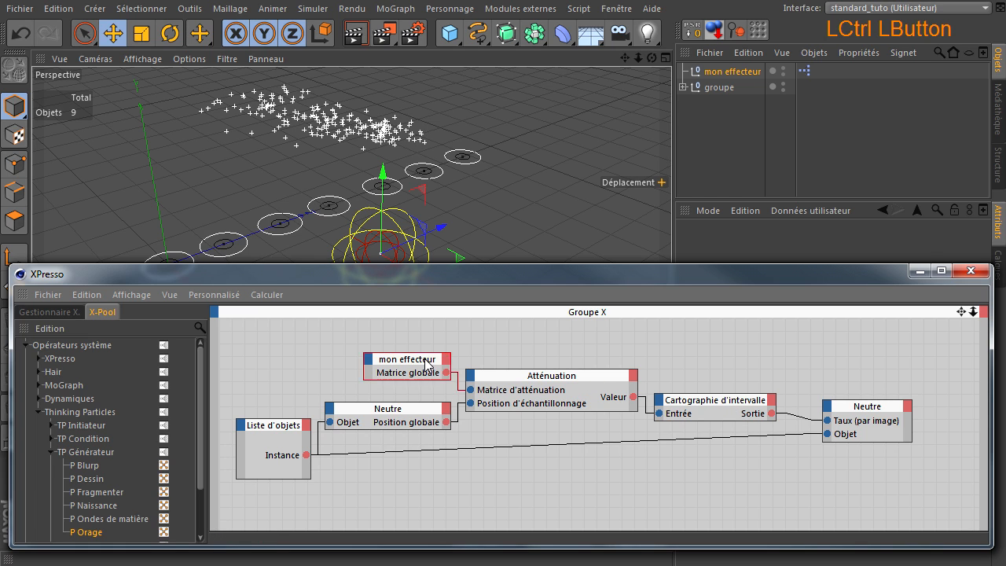
pyautogui.keyDown('ctrl'); pyautogui.doubleClick(291, 425); pyautogui.keyUp('ctrl')
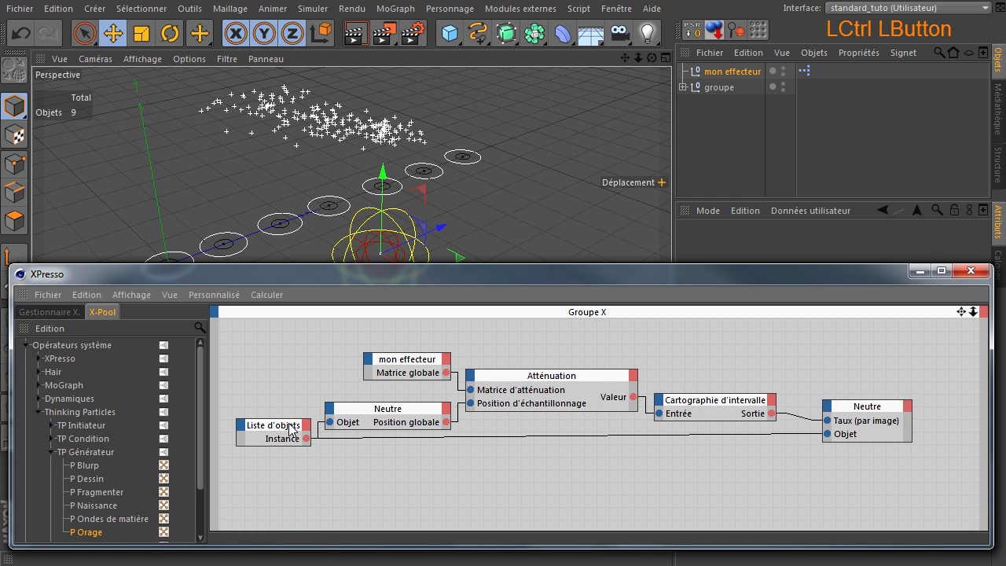
pyautogui.moveTo(843, 415); pyautogui.dragTo(848, 415)
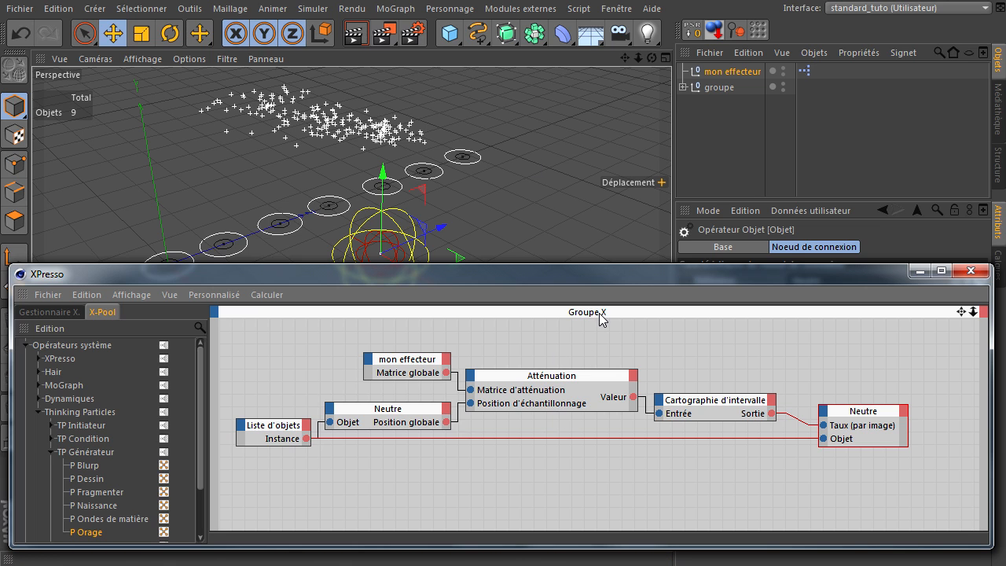
# - Collapse the Thinking Particles and Opérateurs système branches of the XPresso operator library
pyautogui.moveTo(627, 277); pyautogui.dragTo(634, 267)
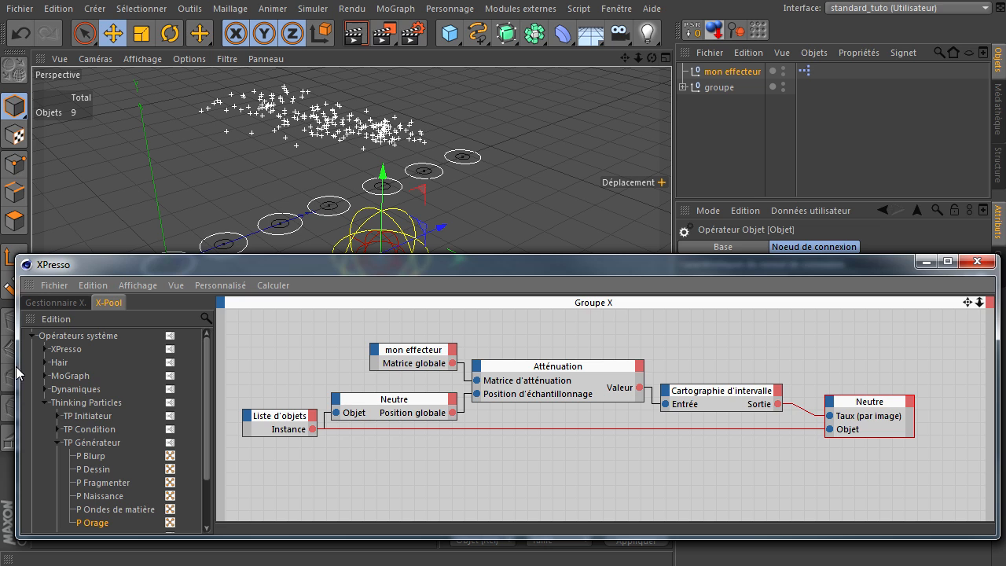
pyautogui.click(43, 404)
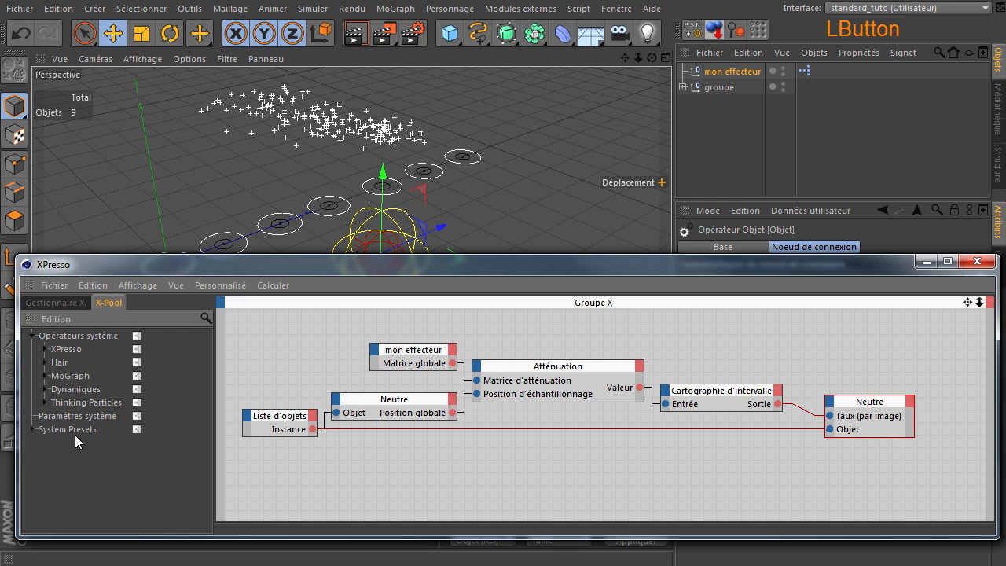
pyautogui.click(32, 335)
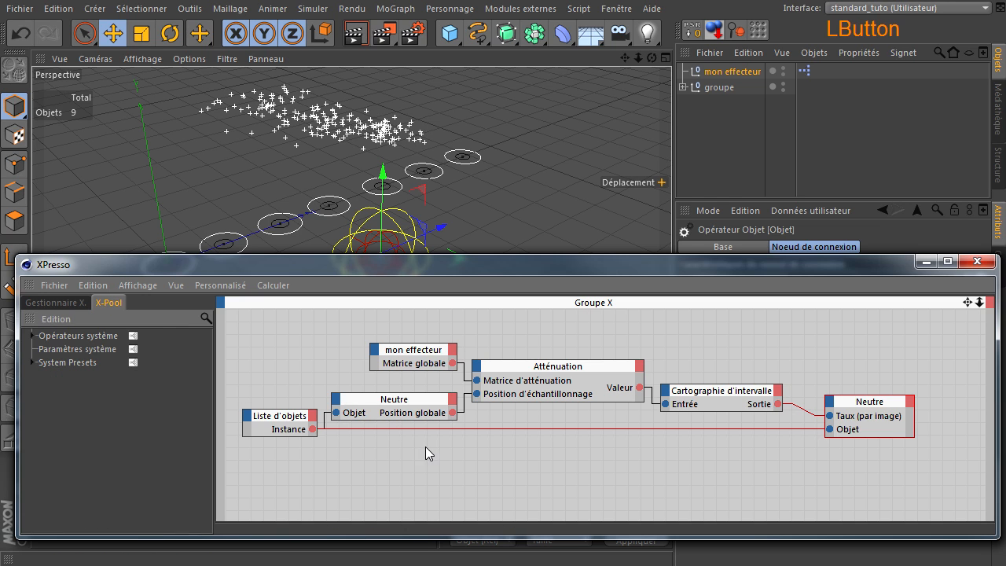
# - Examine the Atténuation node's available input ports and the Cartographie d'intervalle node, and clear the node selection
pyautogui.click(586, 367)
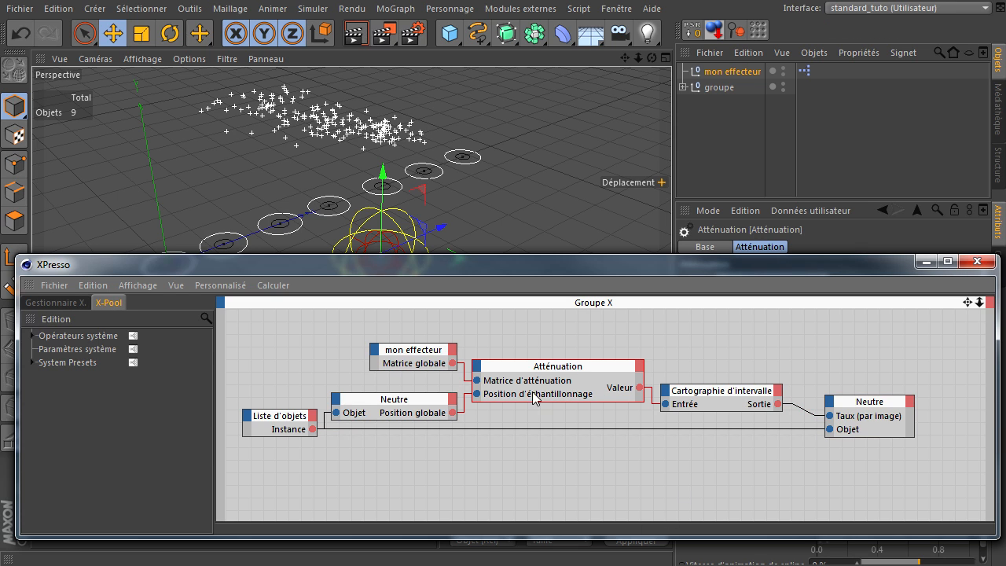
pyautogui.click(477, 367)
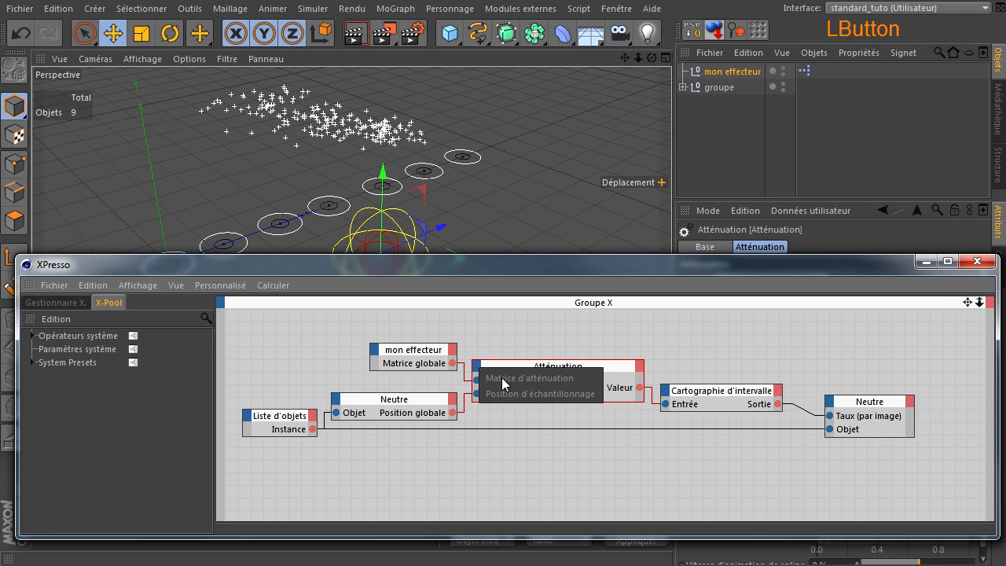
pyautogui.click(503, 398)
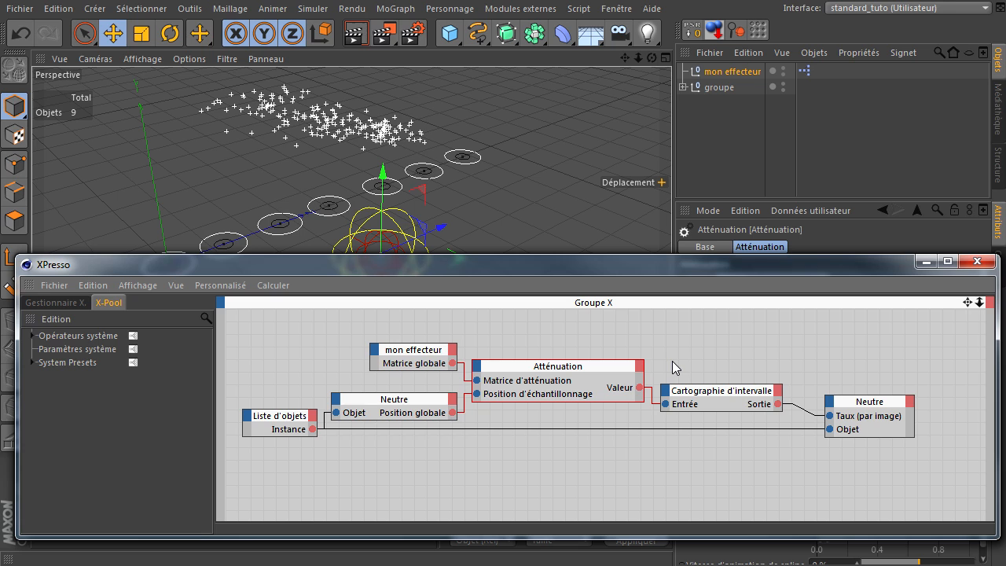
pyautogui.click(714, 395)
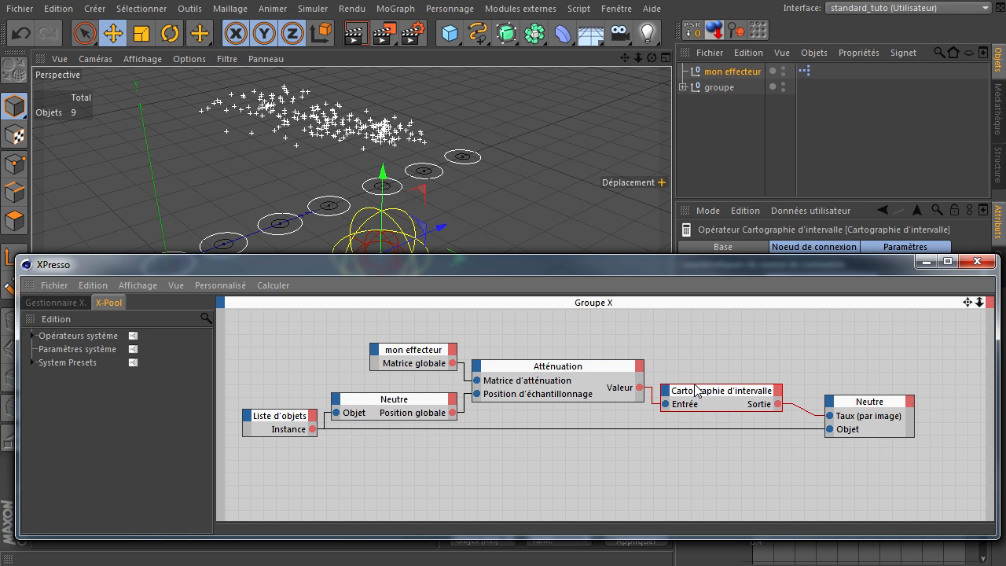
pyautogui.click(608, 478)
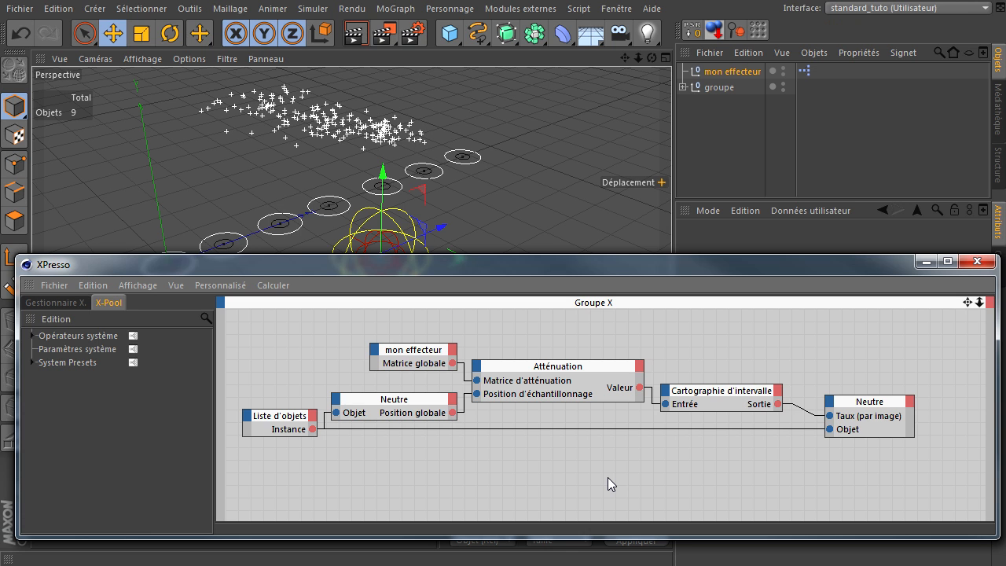
# - Close the XPresso editor, deselect mon effecteur and return the animation to the first frame
pyautogui.click(978, 261)
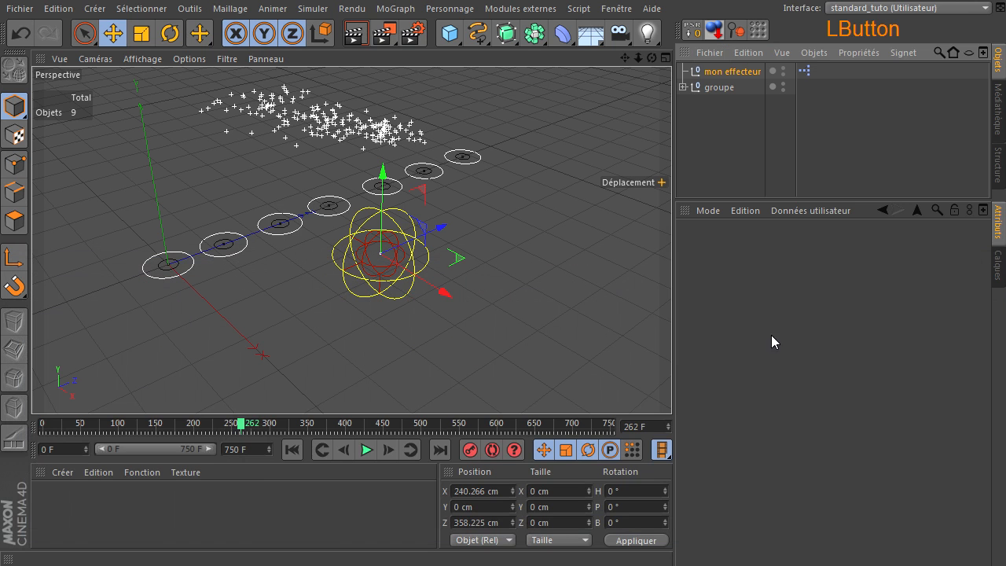
pyautogui.click(718, 157)
pyautogui.click(291, 450)
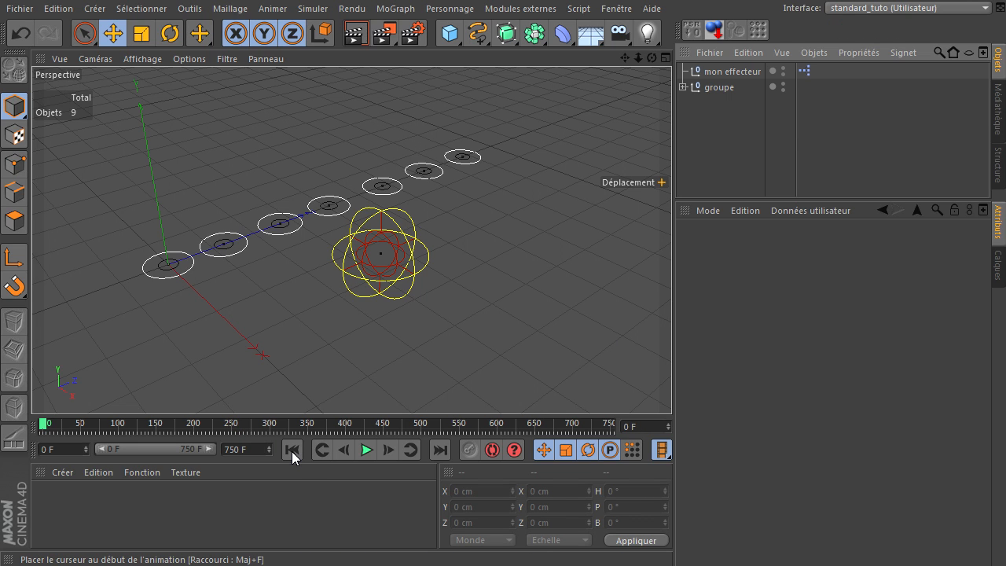